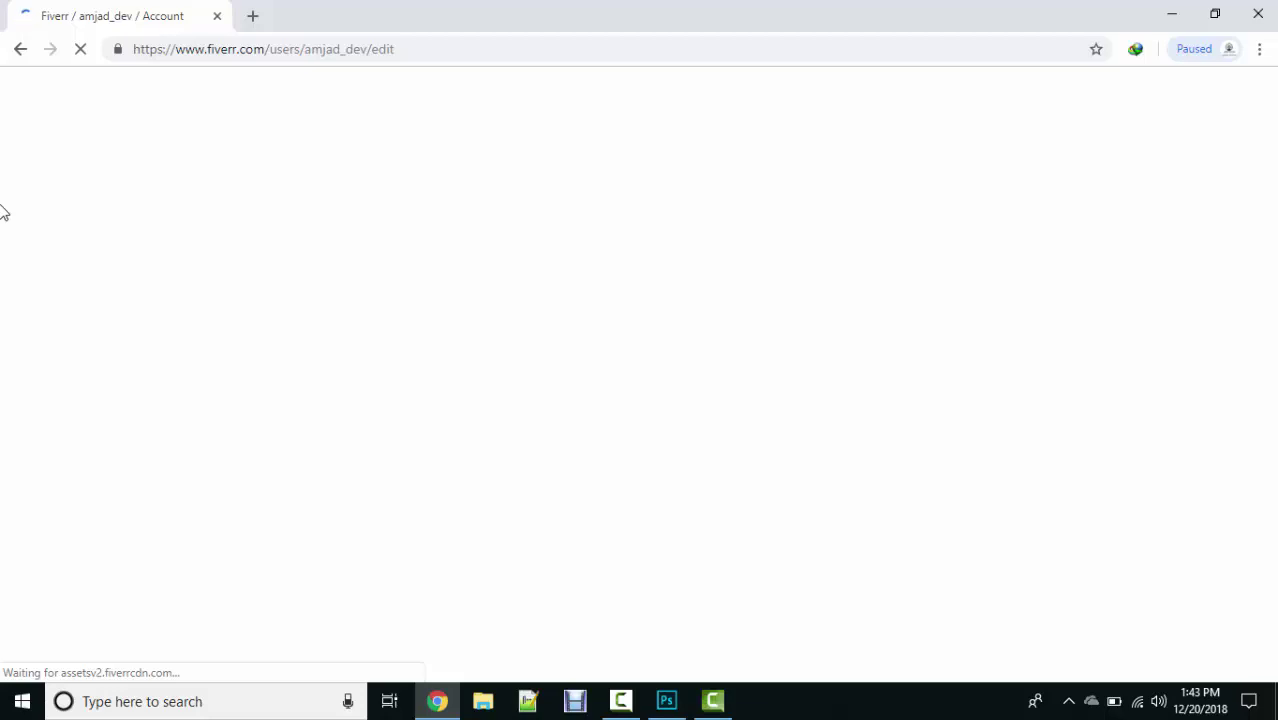
Enter the account holder's corrected full name and save the account settings
{"action": "left_click", "coordinate": [801, 311]}
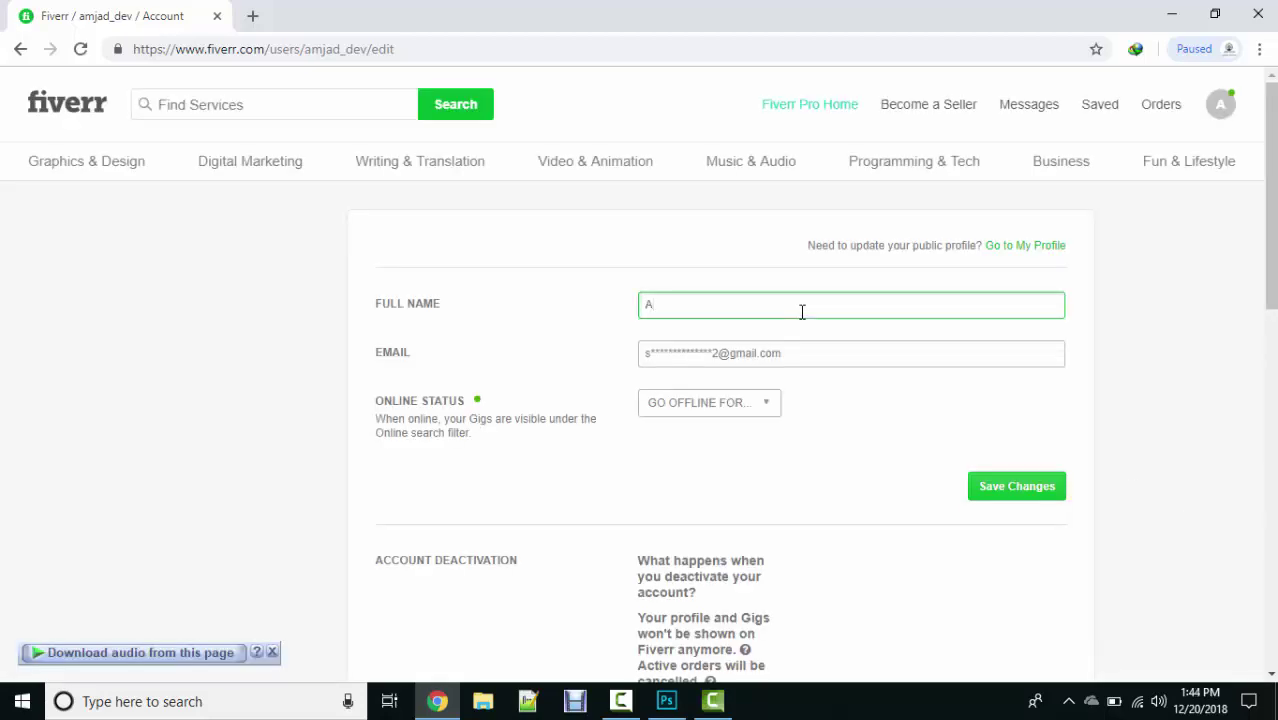
{"action": "type", "text": "Amjad Ali"}
{"action": "key", "text": "Tab"}
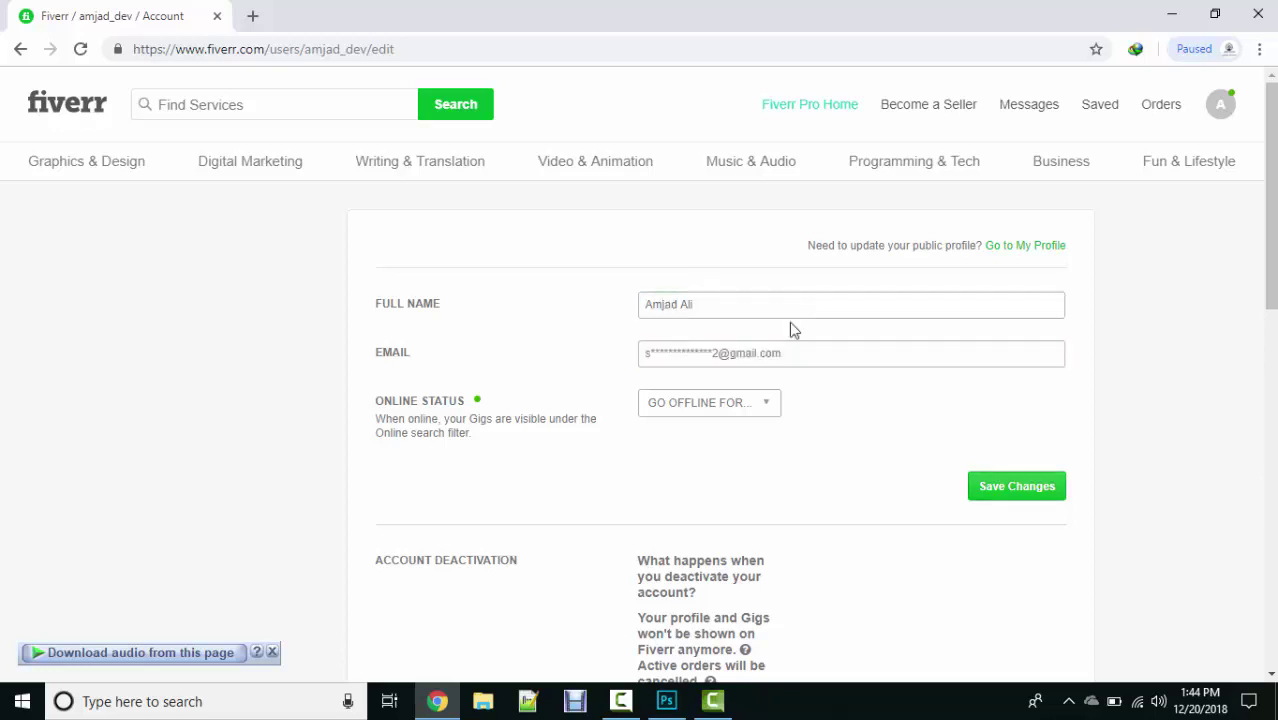
{"action": "left_click", "coordinate": [765, 413]}
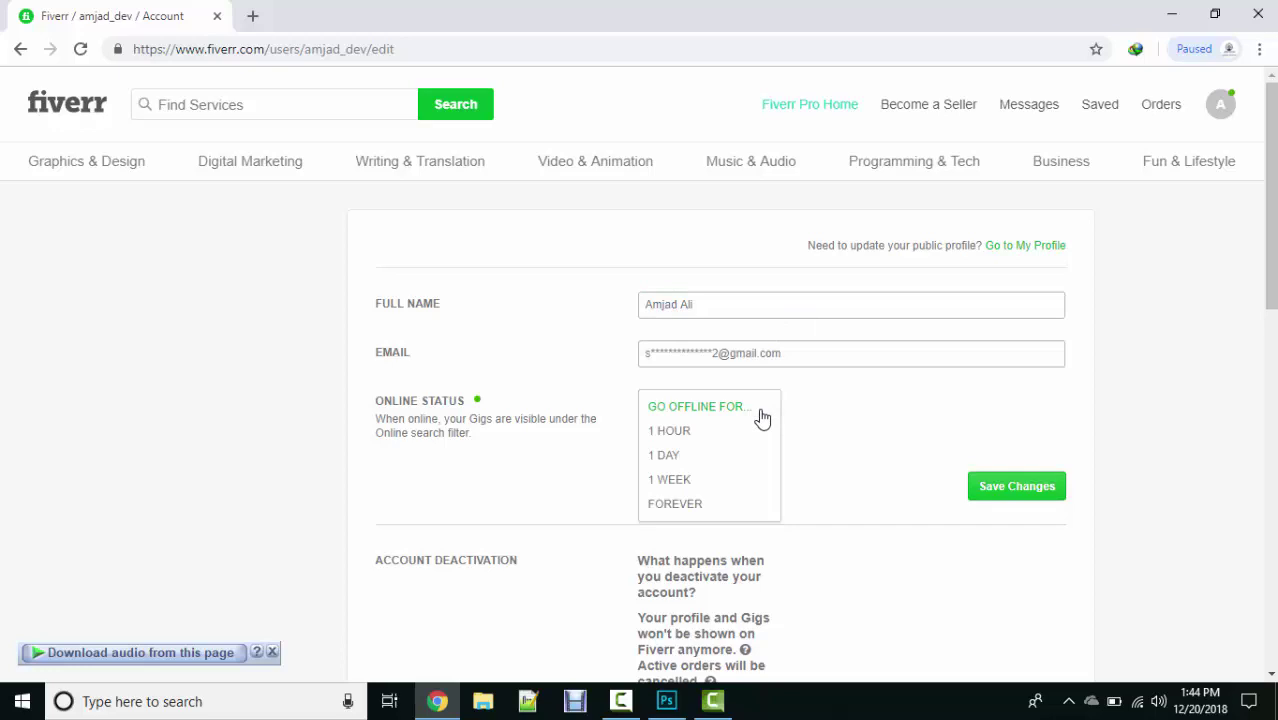
{"action": "left_click", "coordinate": [762, 417]}
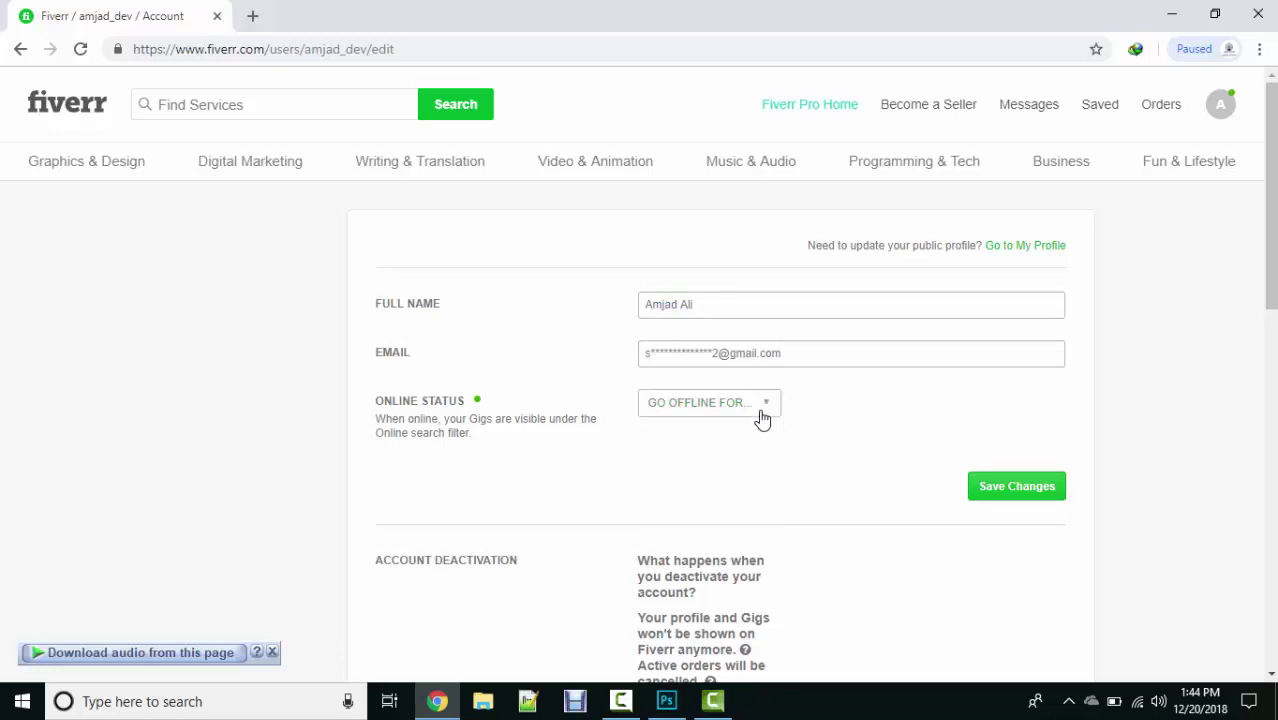
{"action": "scroll", "coordinate": [1270, 200], "scroll_direction": "down", "scroll_amount": 2}
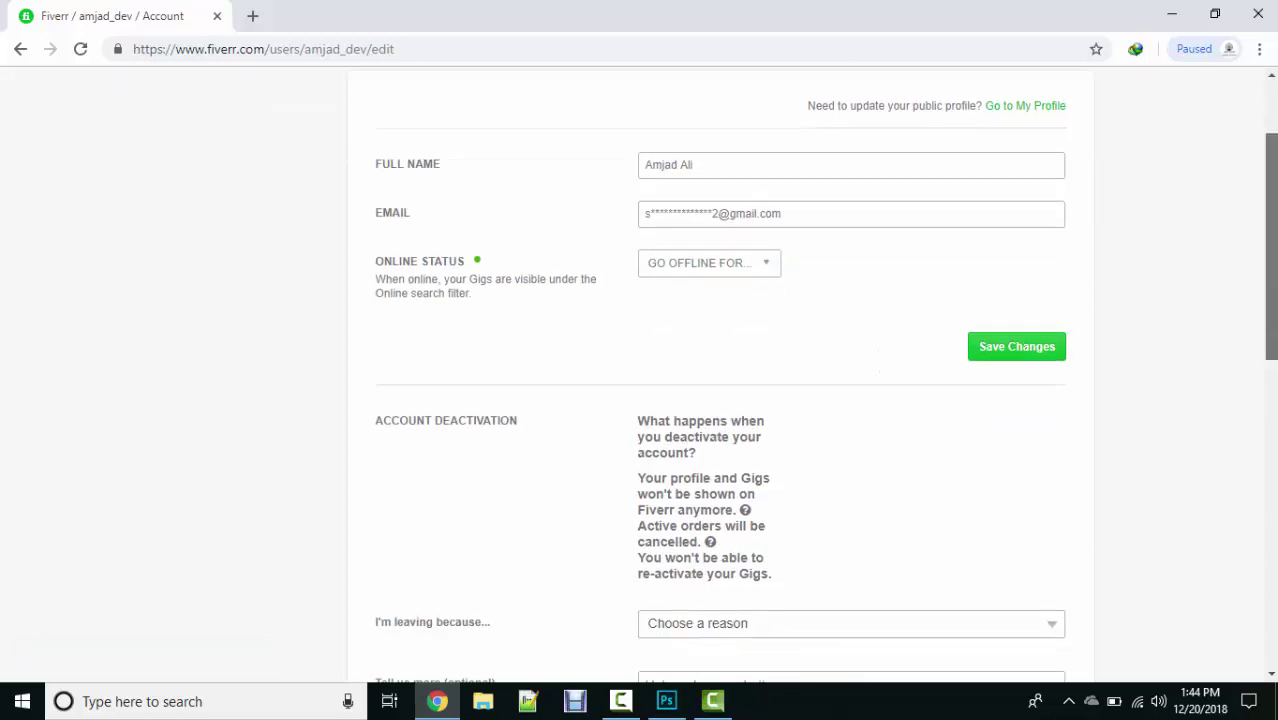
{"action": "scroll", "coordinate": [1270, 250], "scroll_direction": "down", "scroll_amount": 2}
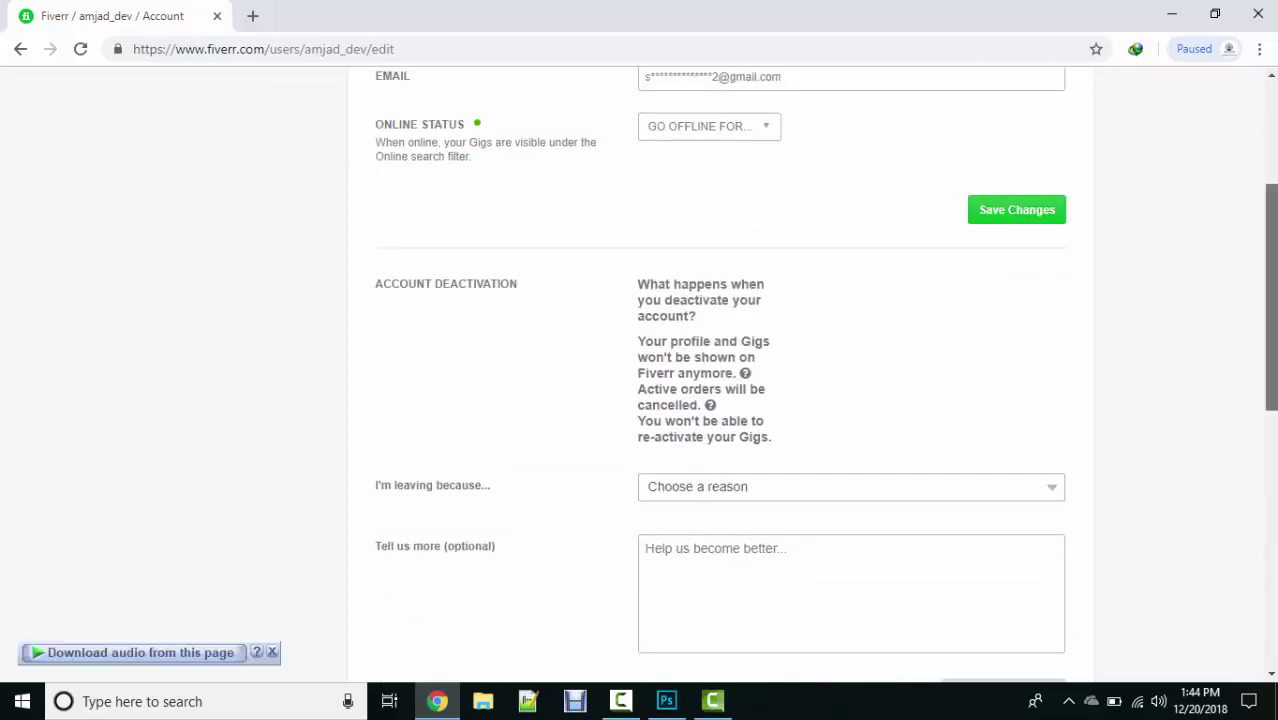
{"action": "scroll", "coordinate": [1268, 300], "scroll_direction": "down", "scroll_amount": 2}
{"action": "scroll", "coordinate": [1262, 285], "scroll_direction": "up", "scroll_amount": 3}
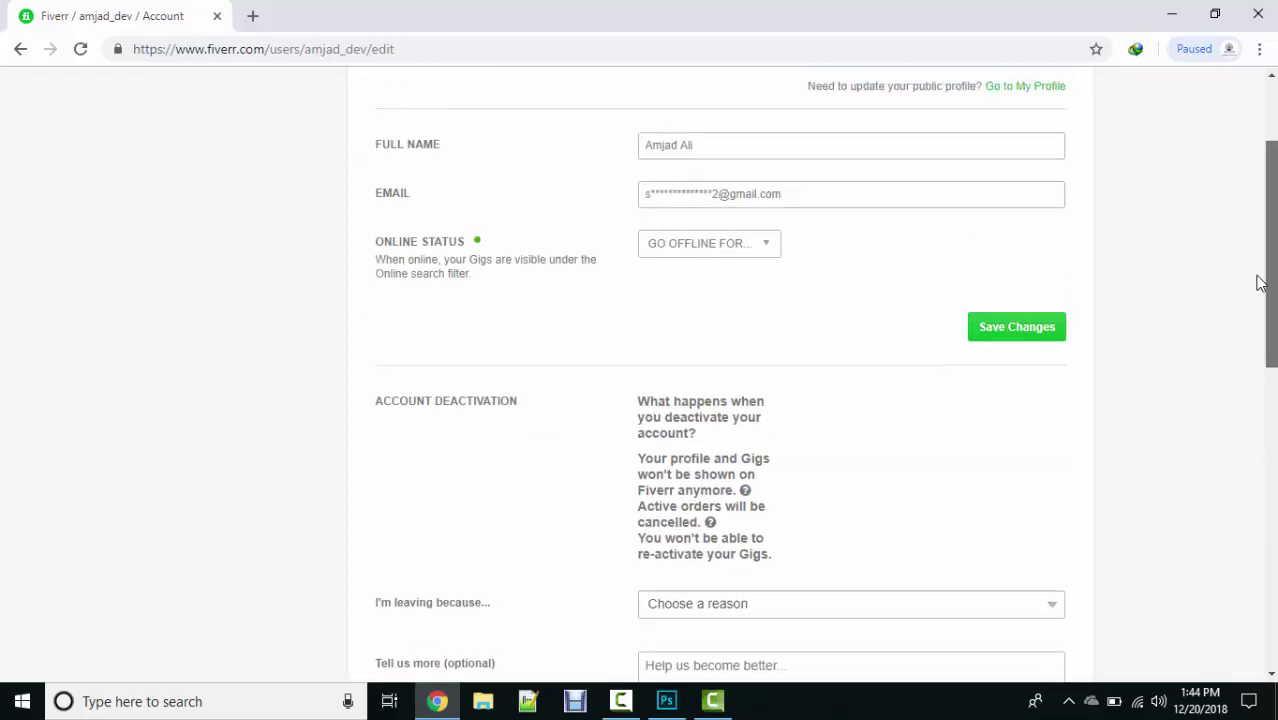
{"action": "left_click", "coordinate": [997, 340]}
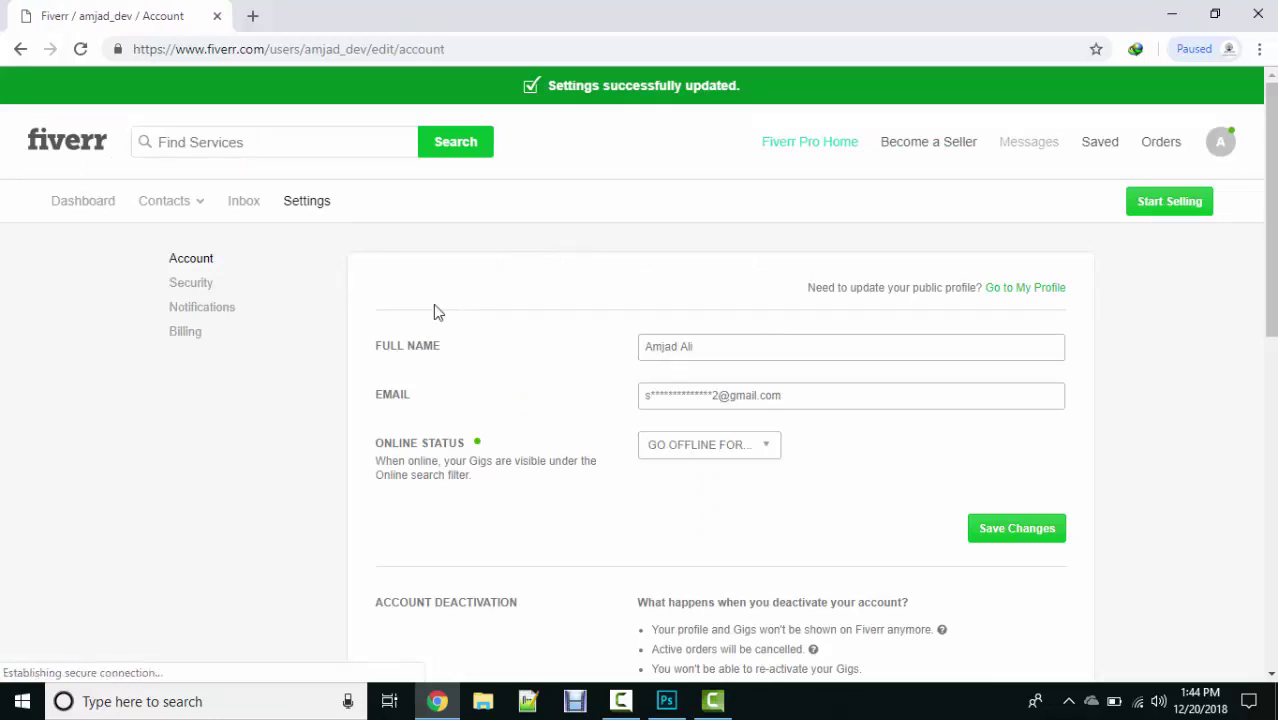
Move from Security to the Notifications page in the account settings sidebar
{"action": "left_click", "coordinate": [203, 286]}
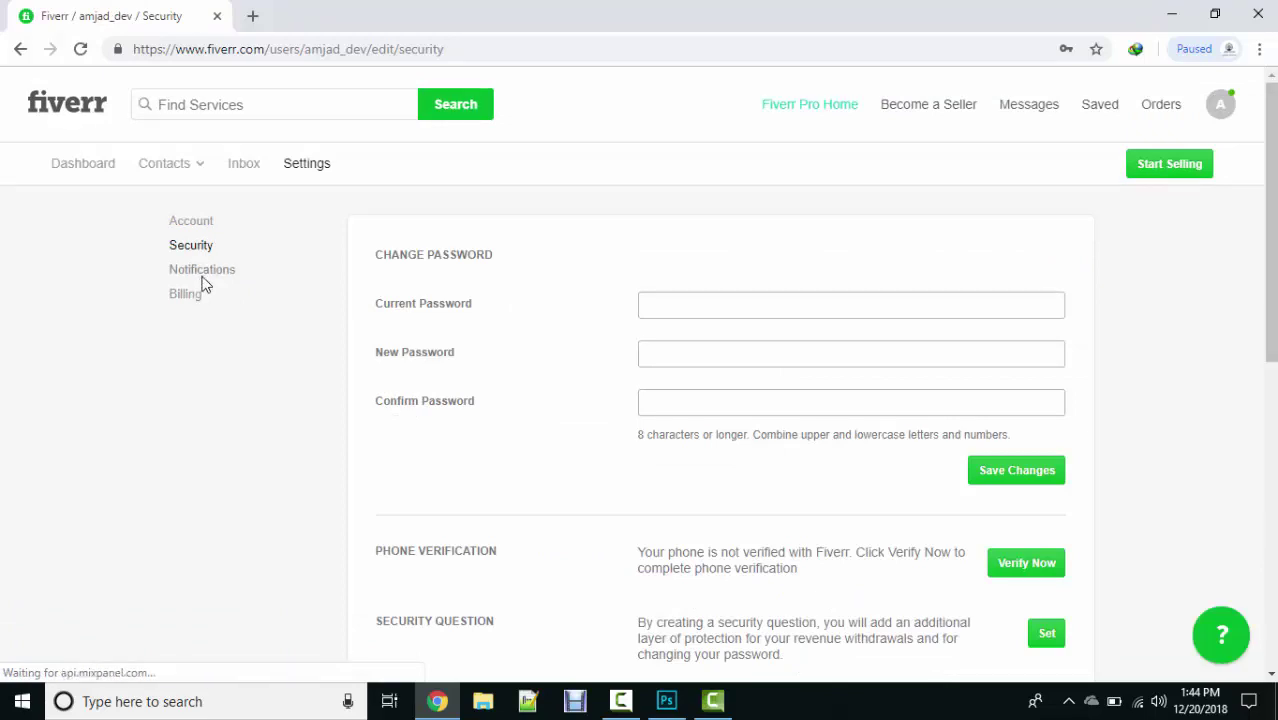
{"action": "left_click", "coordinate": [203, 283]}
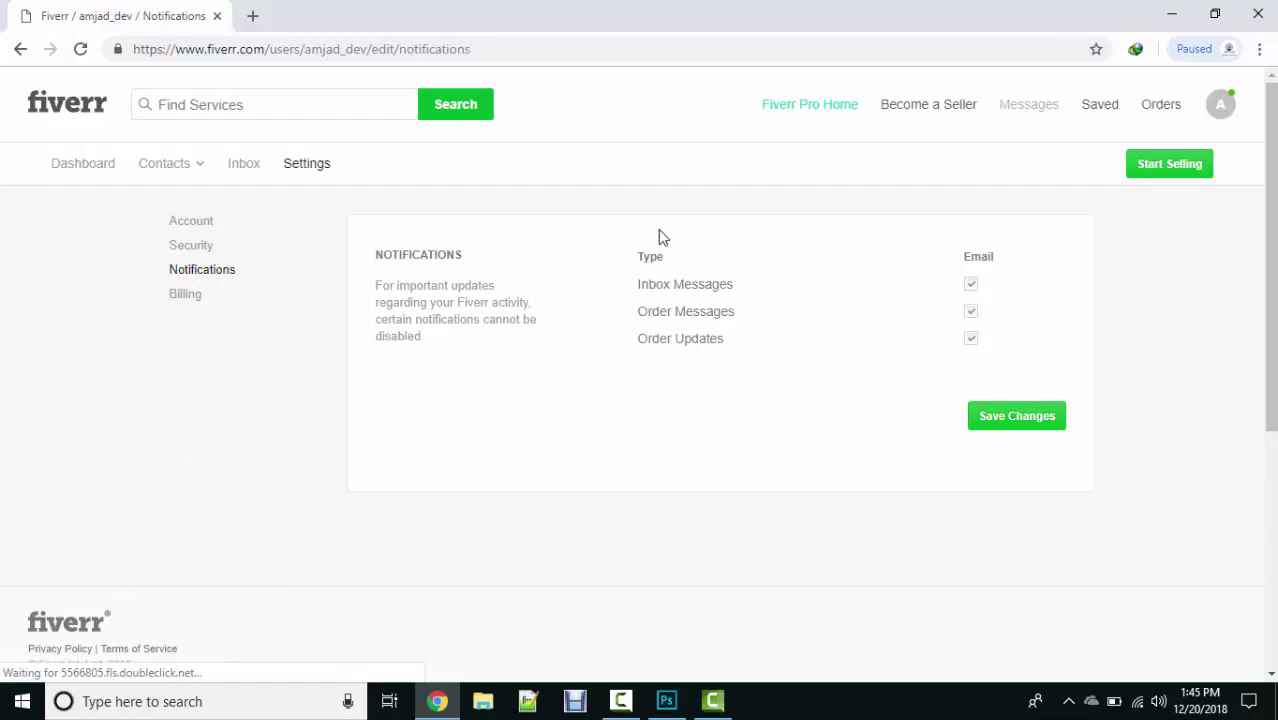
Go to Start Selling and choose Become a Seller to reach the Personal Info form
{"action": "left_click", "coordinate": [1169, 172]}
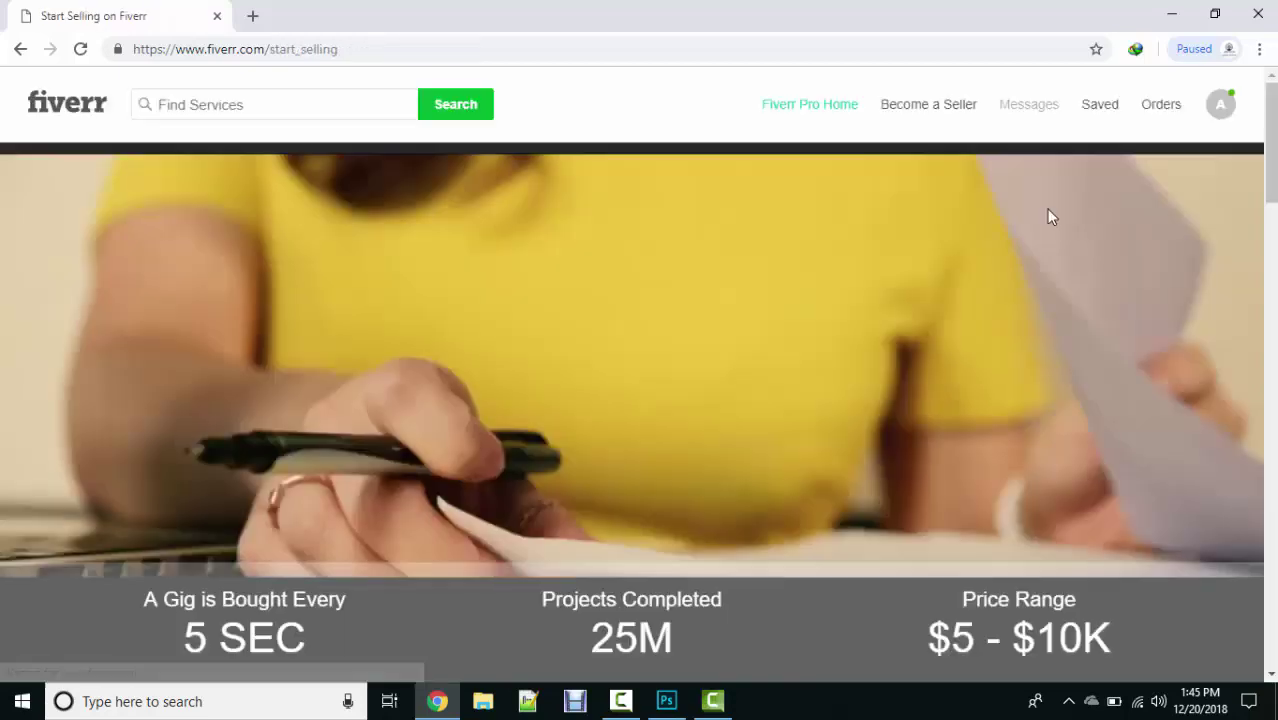
{"action": "scroll", "coordinate": [638, 400], "scroll_direction": "down", "scroll_amount": 15}
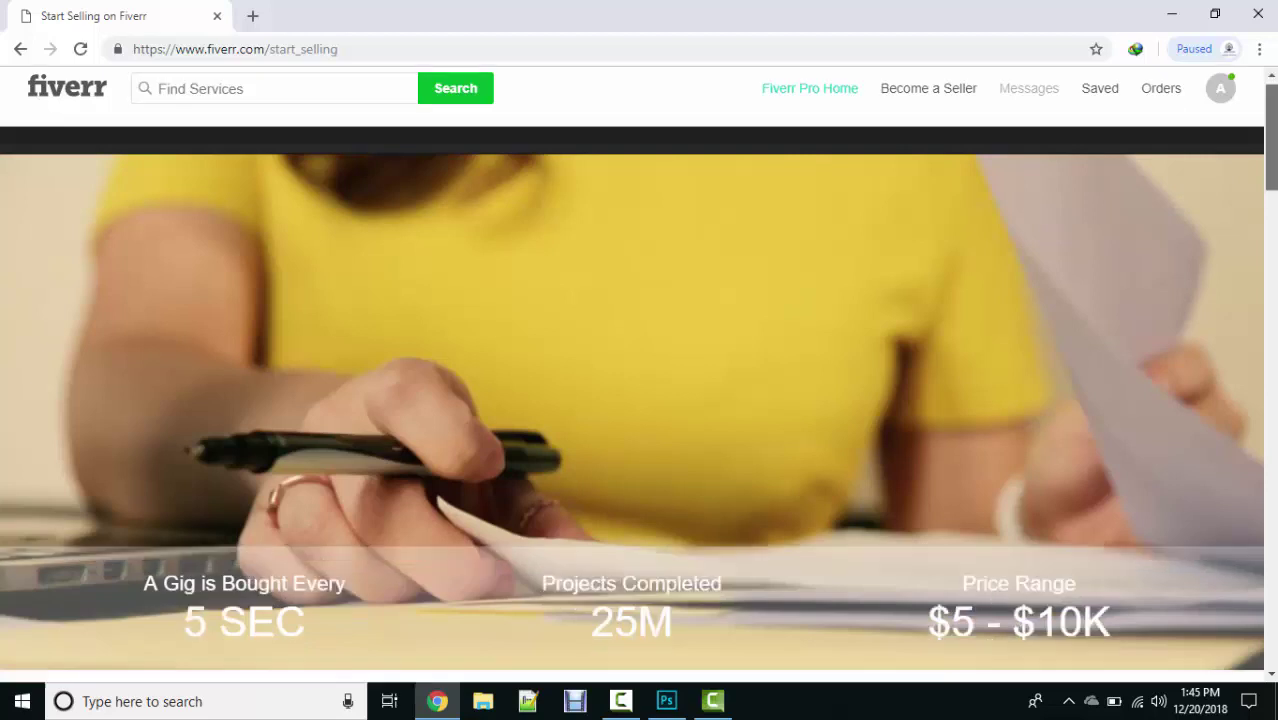
{"action": "scroll", "coordinate": [638, 370], "scroll_direction": "up", "scroll_amount": 3}
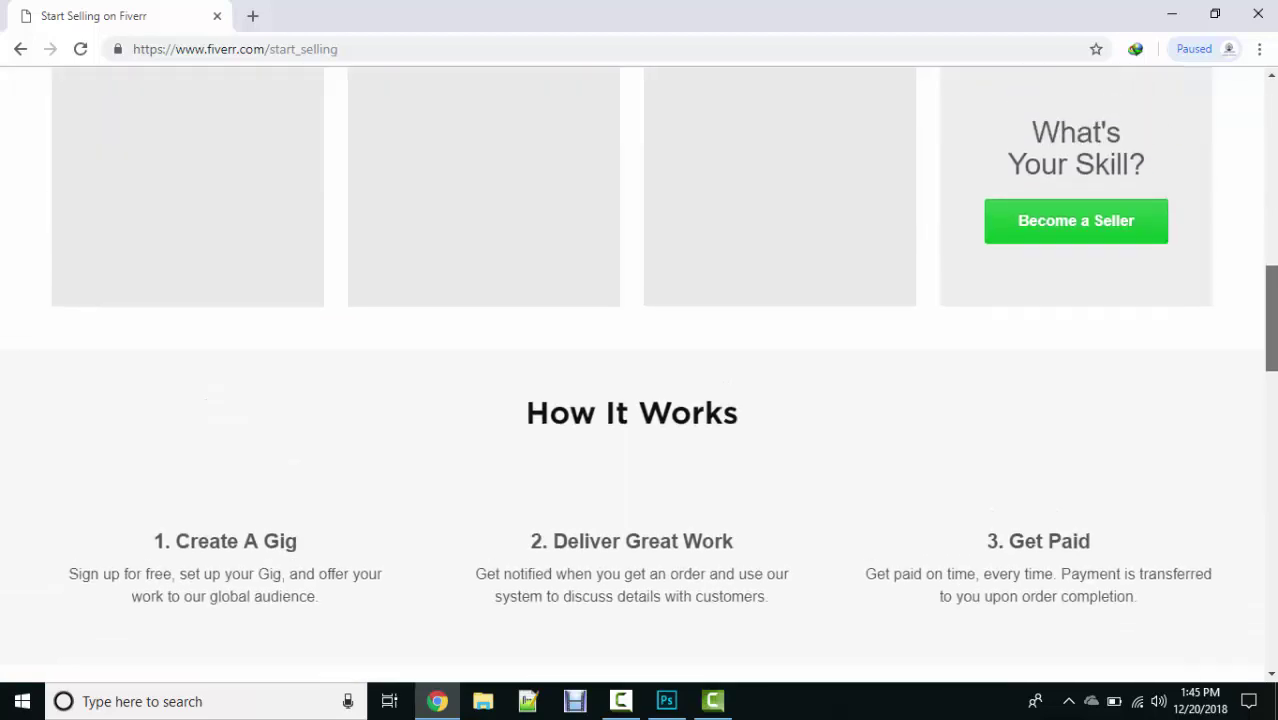
{"action": "scroll", "coordinate": [1166, 333], "scroll_direction": "up", "scroll_amount": 1}
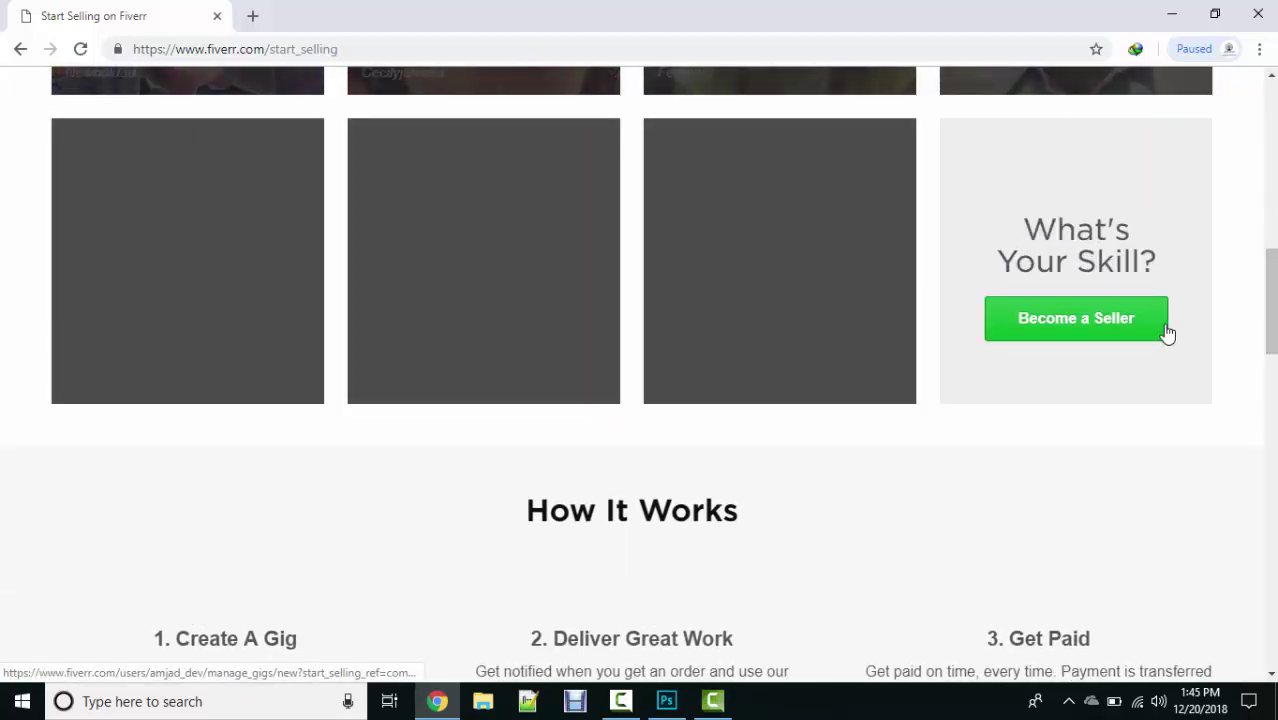
{"action": "left_click", "coordinate": [1166, 333]}
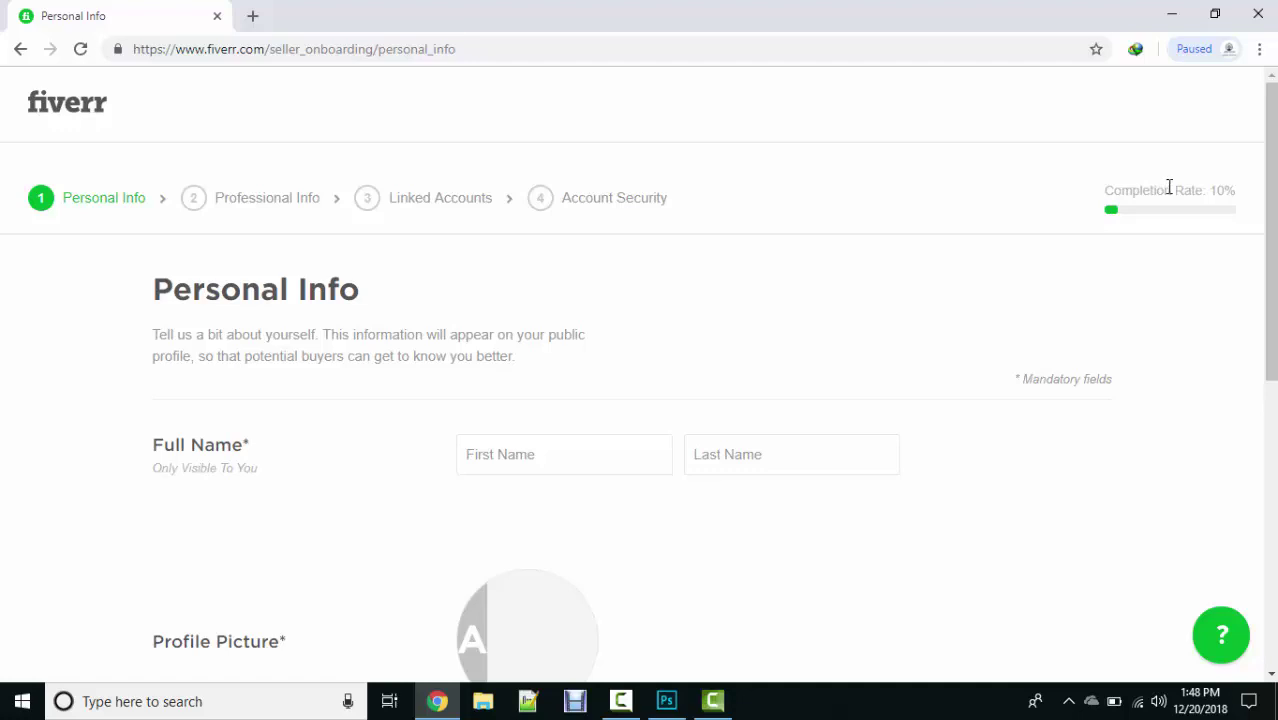
Enter the seller's first name and last name in the Full Name fields
{"action": "scroll", "coordinate": [714, 378], "scroll_direction": "down", "scroll_amount": 4}
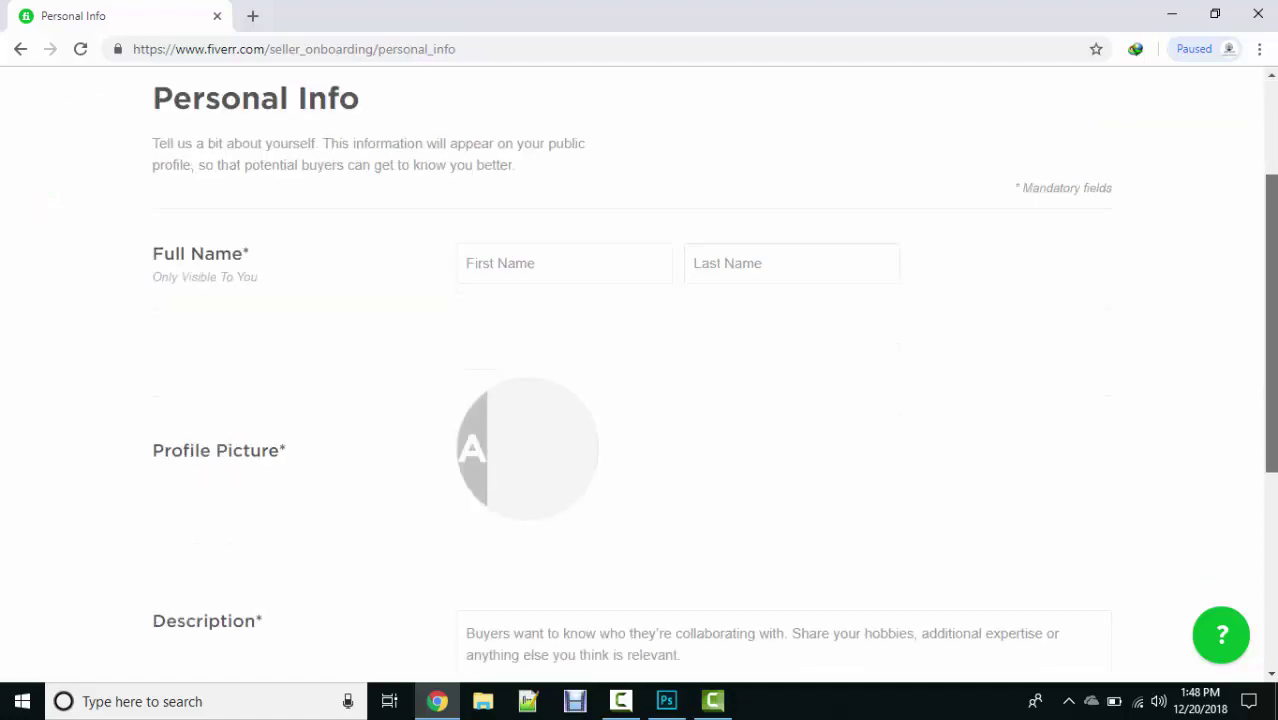
{"action": "scroll", "coordinate": [714, 373], "scroll_direction": "up", "scroll_amount": 1}
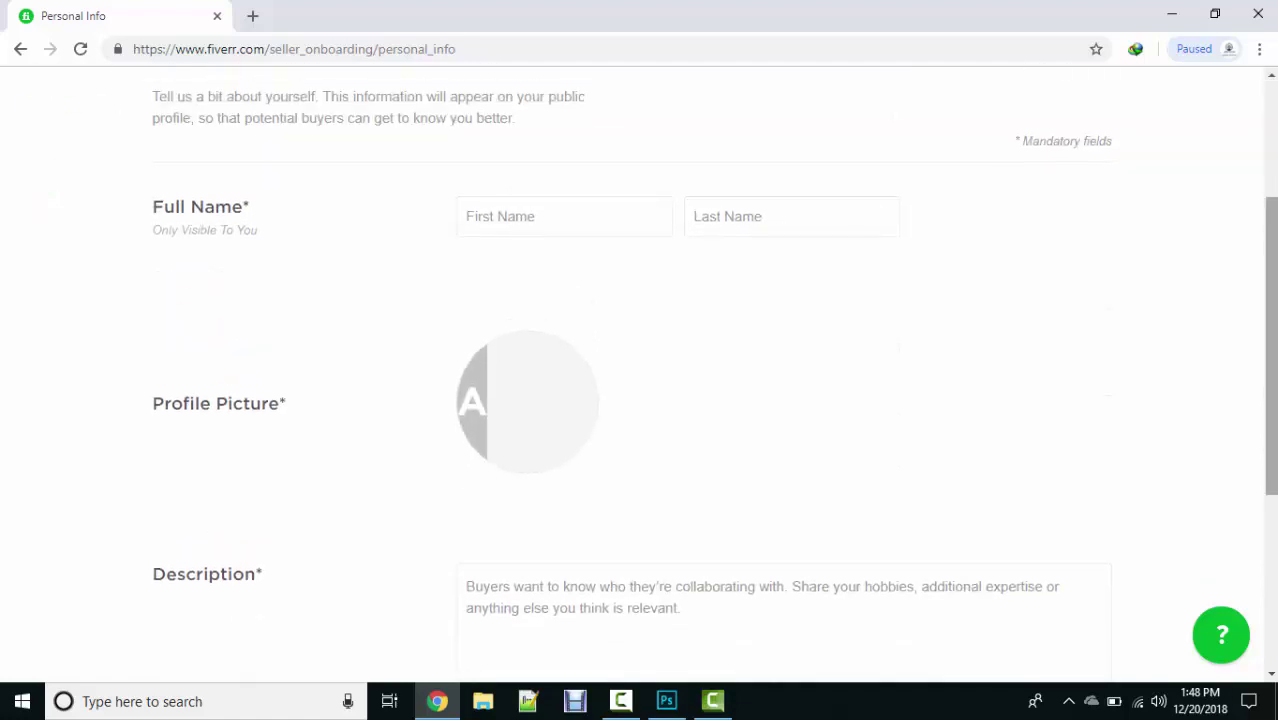
{"action": "left_click", "coordinate": [564, 211]}
{"action": "type", "text": "Amjad"}
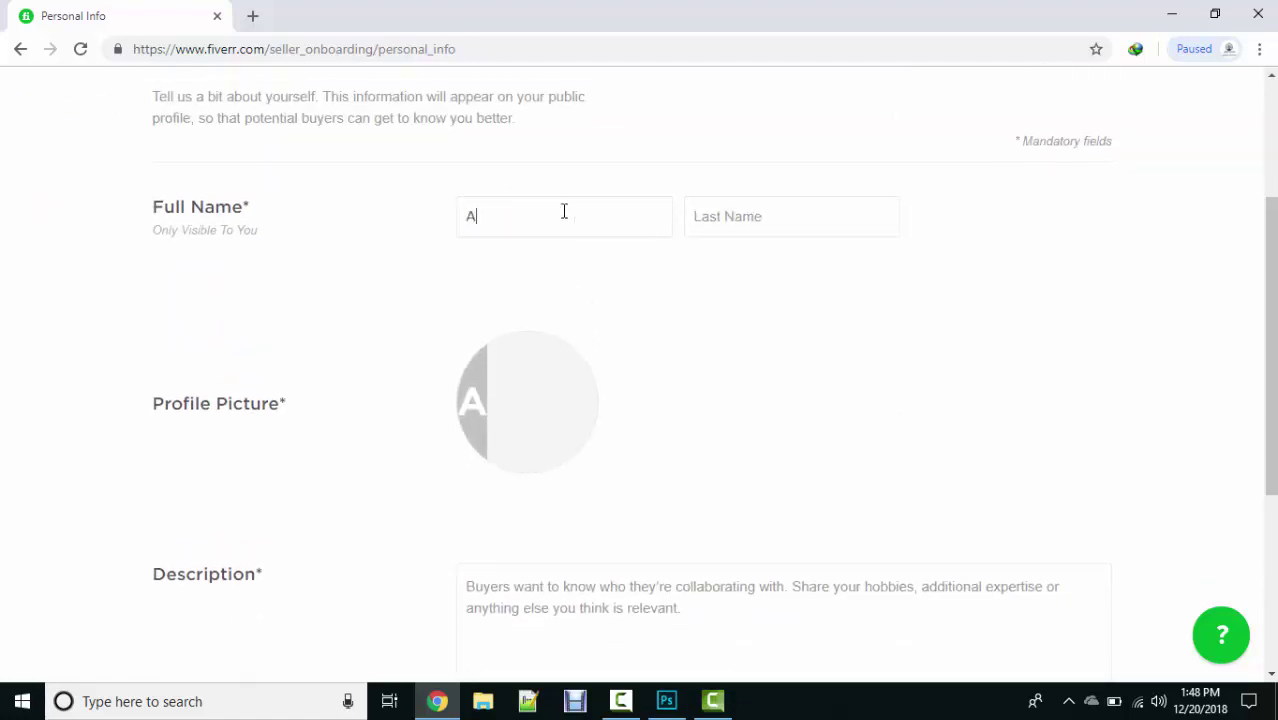
{"action": "key", "text": "Tab"}
{"action": "type", "text": "A"}
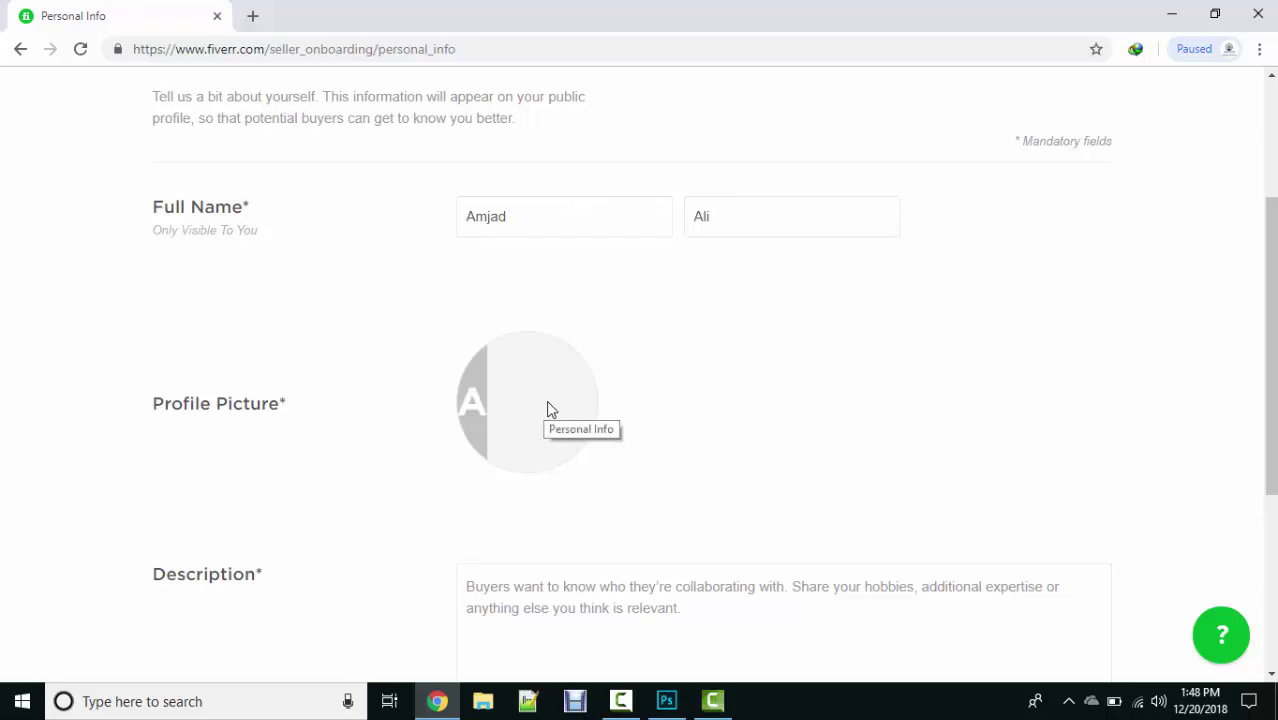
{"action": "scroll", "coordinate": [948, 463], "scroll_direction": "down", "scroll_amount": 2}
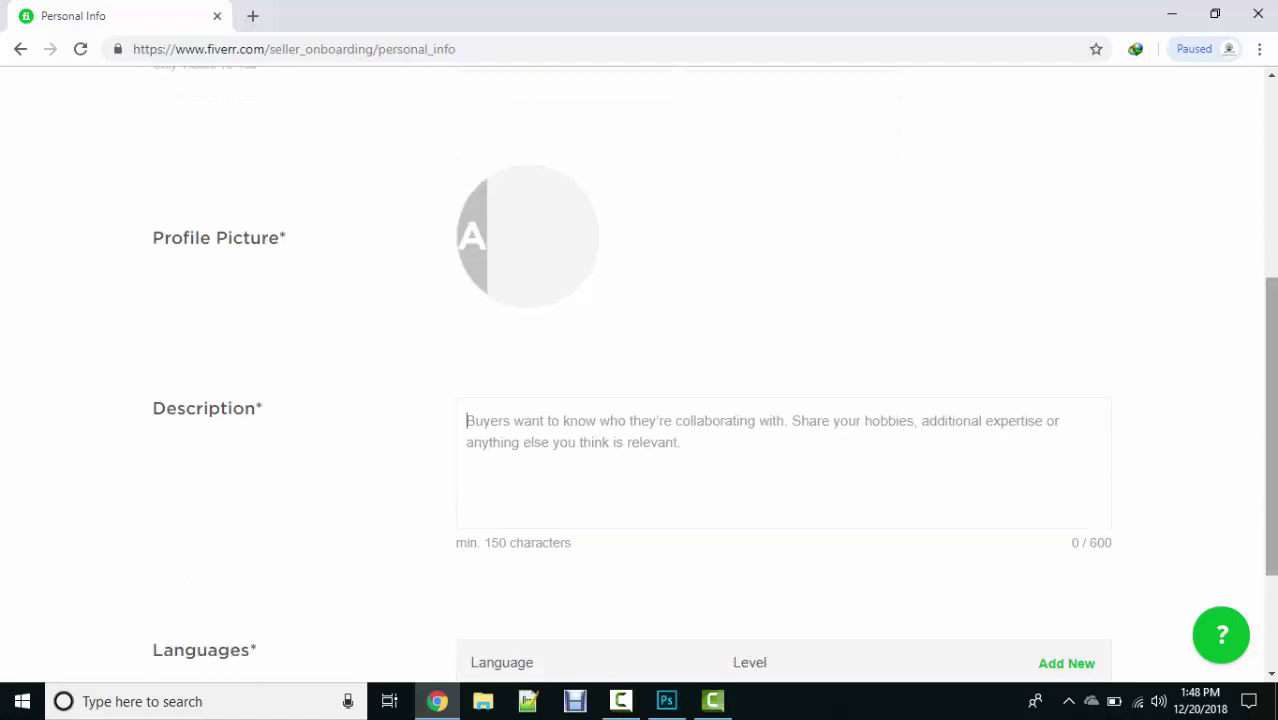
Write a description about web development, content writing and 'Great Logos for bussiness.' (161 characters)
{"action": "type", "text": "I am "}
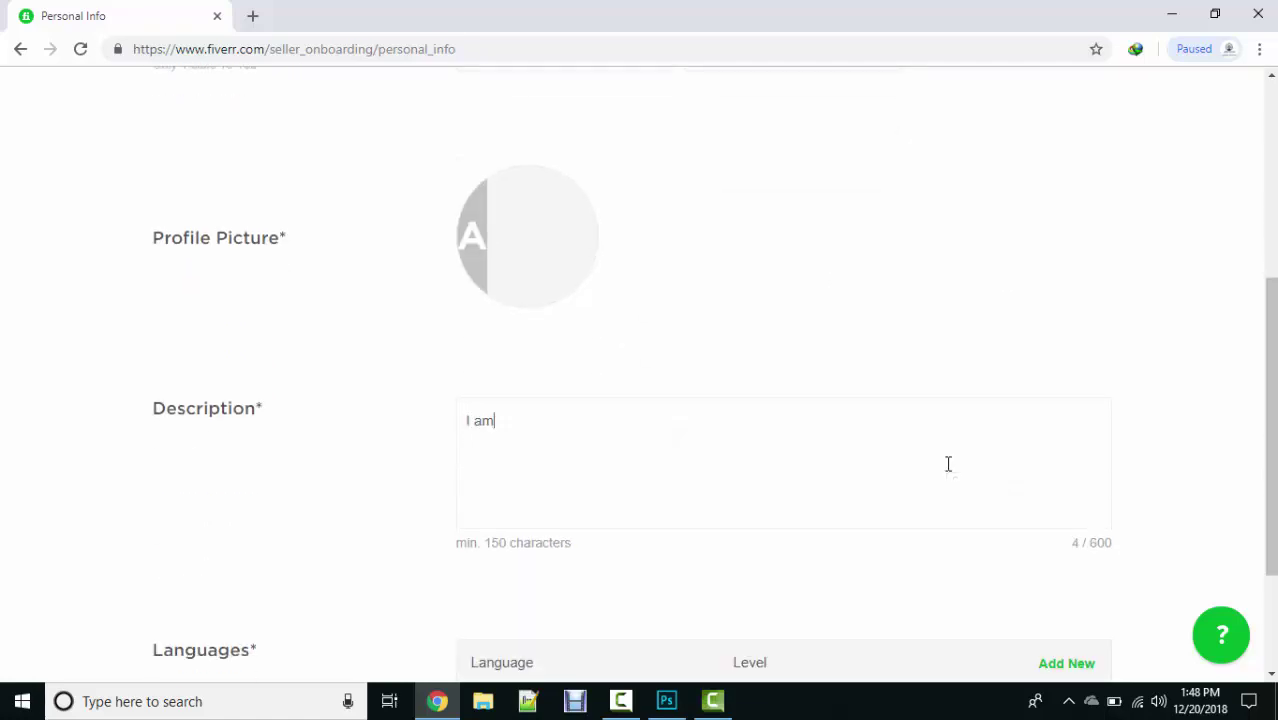
{"action": "type", "text": "professsional web deve"}
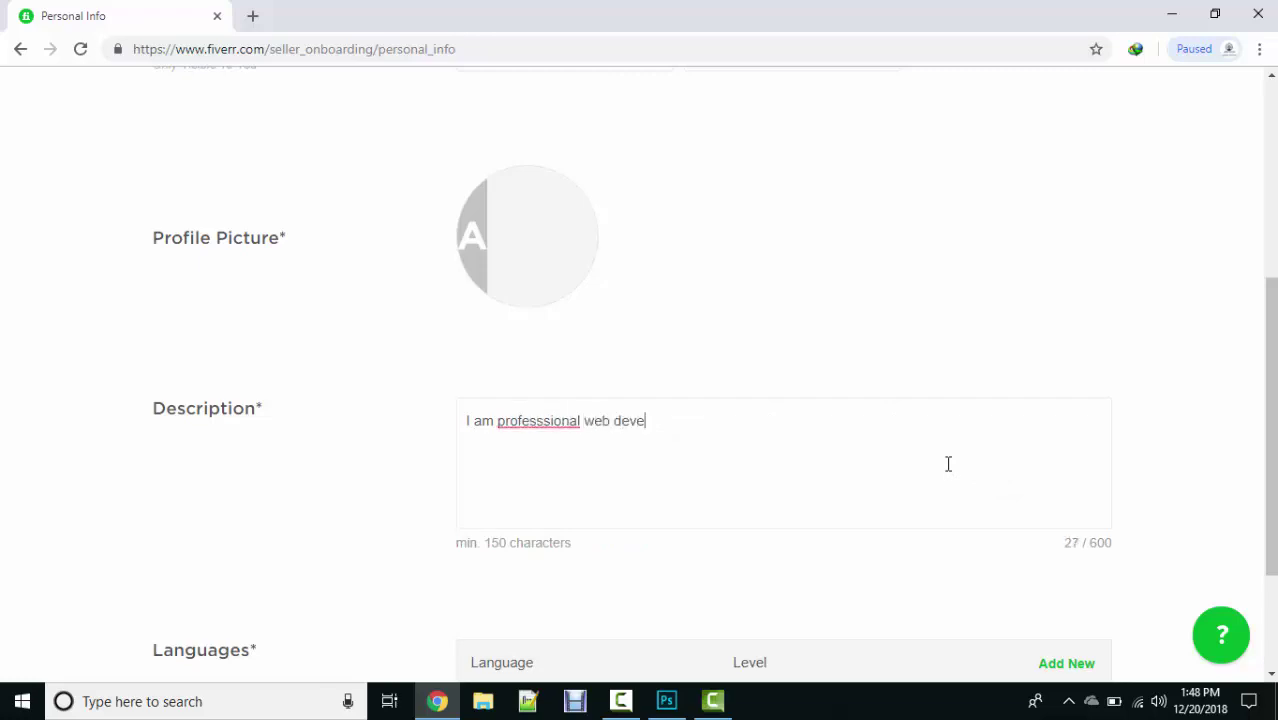
{"action": "type", "text": "loper "}
{"action": "type", "text": "abd"}
{"action": "key", "text": "BackSpace"}
{"action": "key", "text": "BackSpace"}
{"action": "type", "text": "nd i develop "}
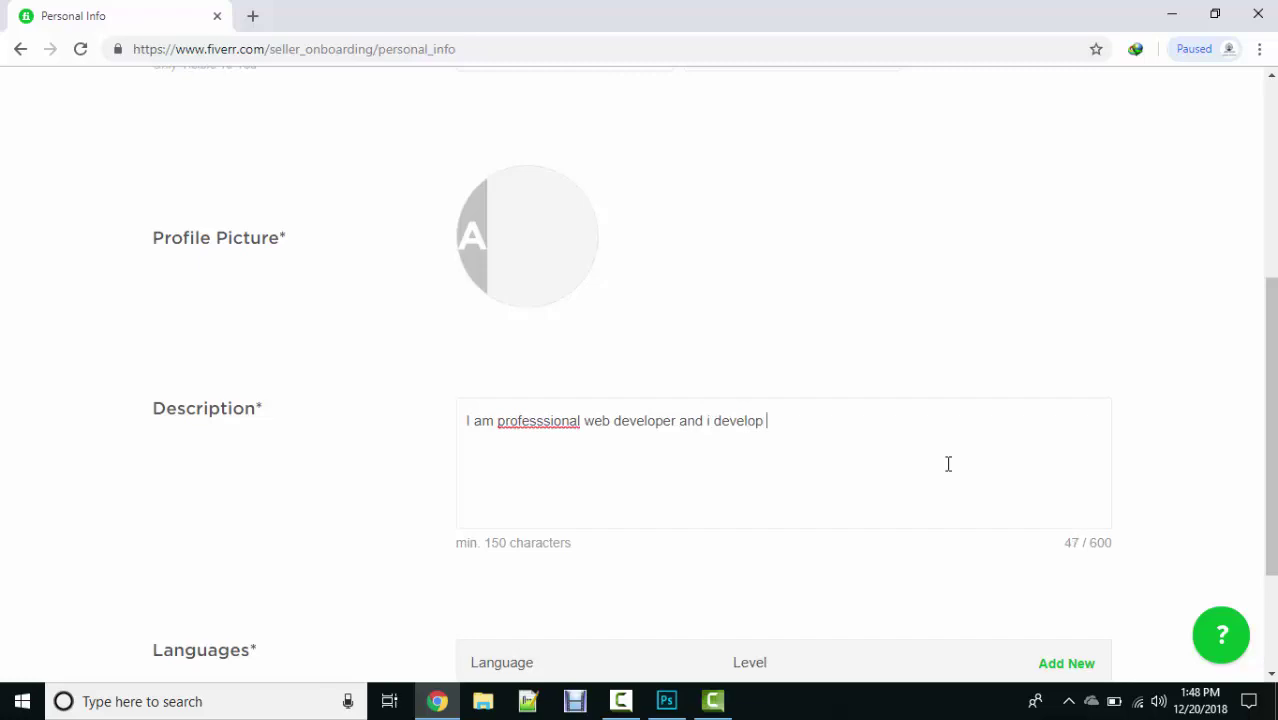
{"action": "type", "text": "very good W"}
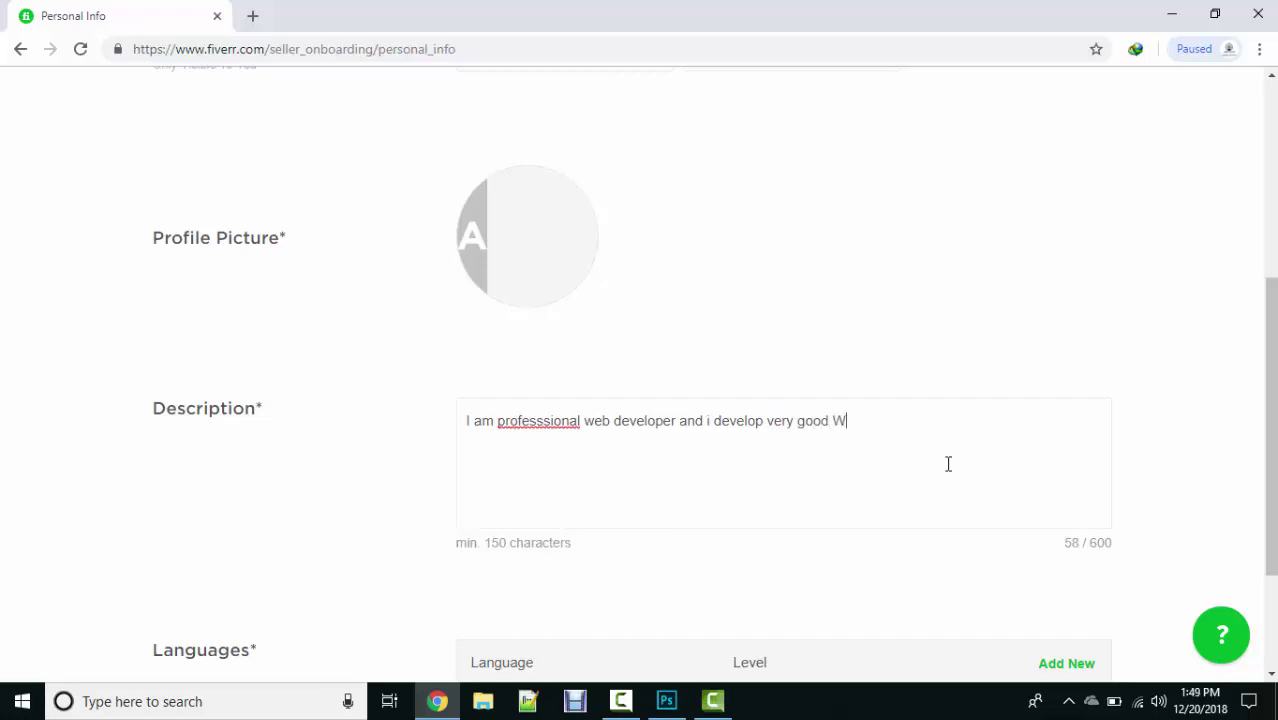
{"action": "type", "text": "ebsites and als"}
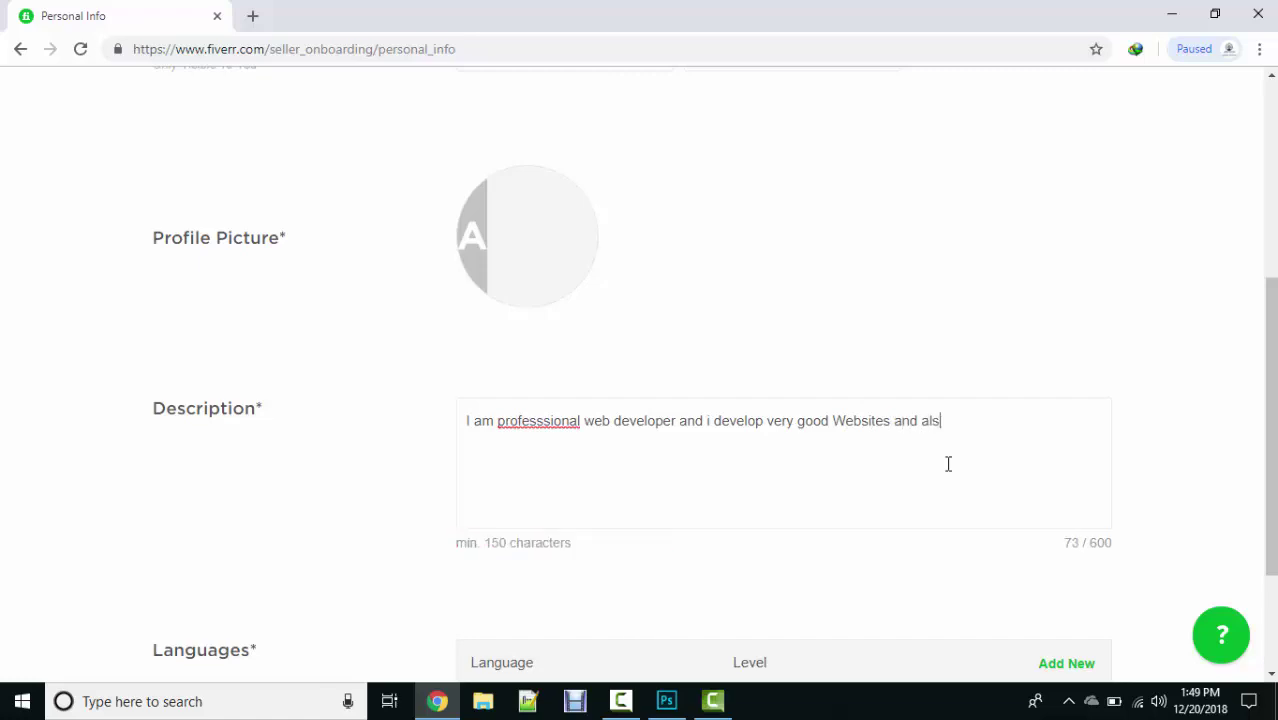
{"action": "type", "text": "o do some content"}
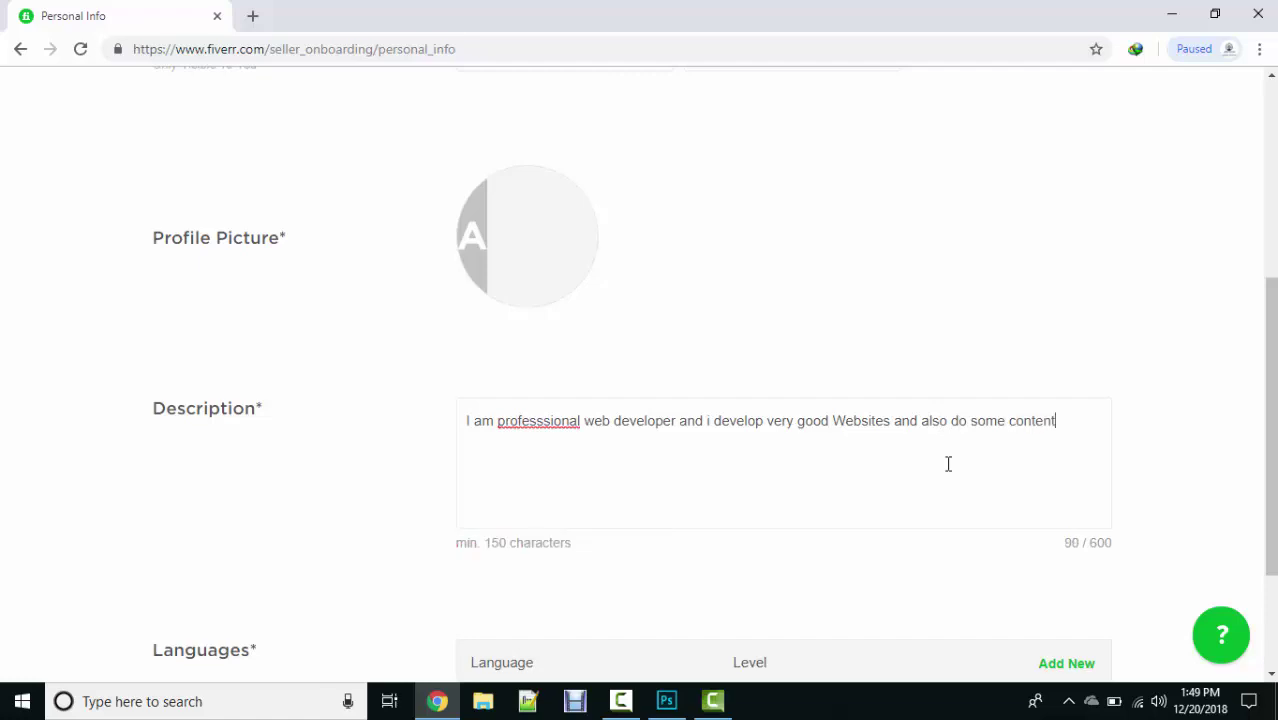
{"action": "type", "text": " w"}
{"action": "type", "text": "riting."}
{"action": "type", "text": "i al"}
{"action": "type", "text": "so have ex"}
{"action": "type", "text": "e"}
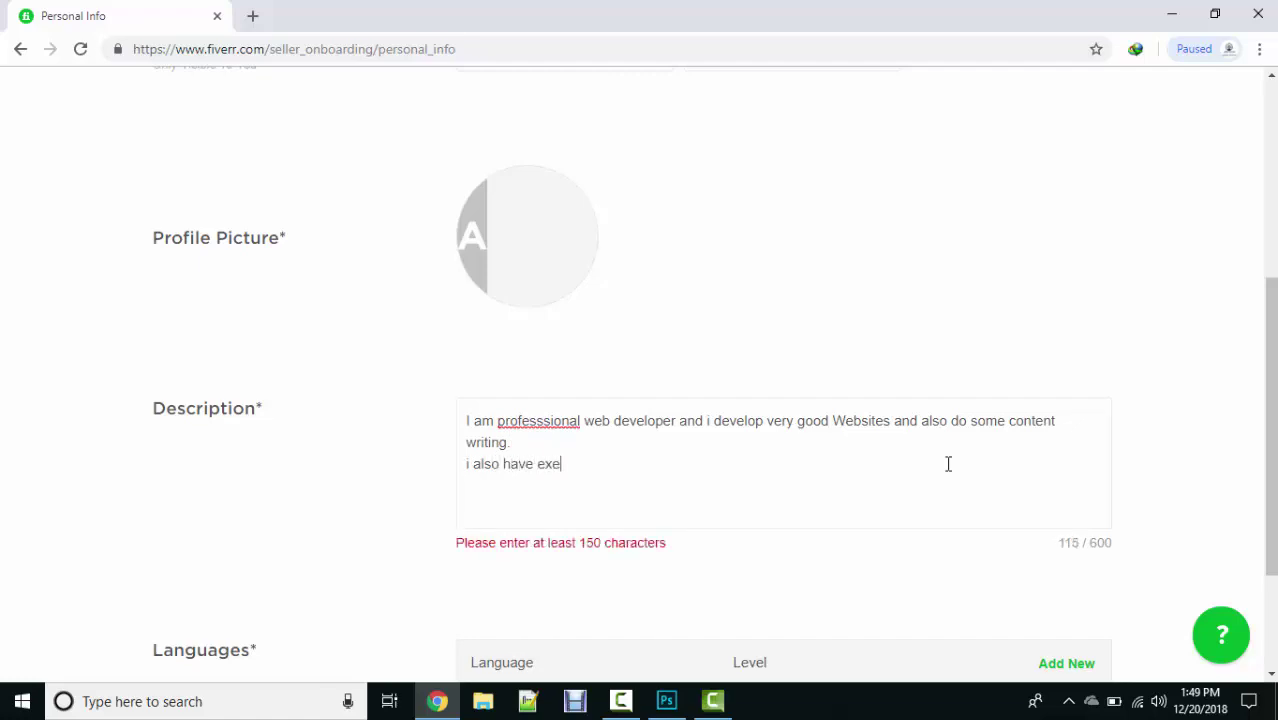
{"action": "key", "text": "BackSpace"}
{"action": "type", "text": "pere"}
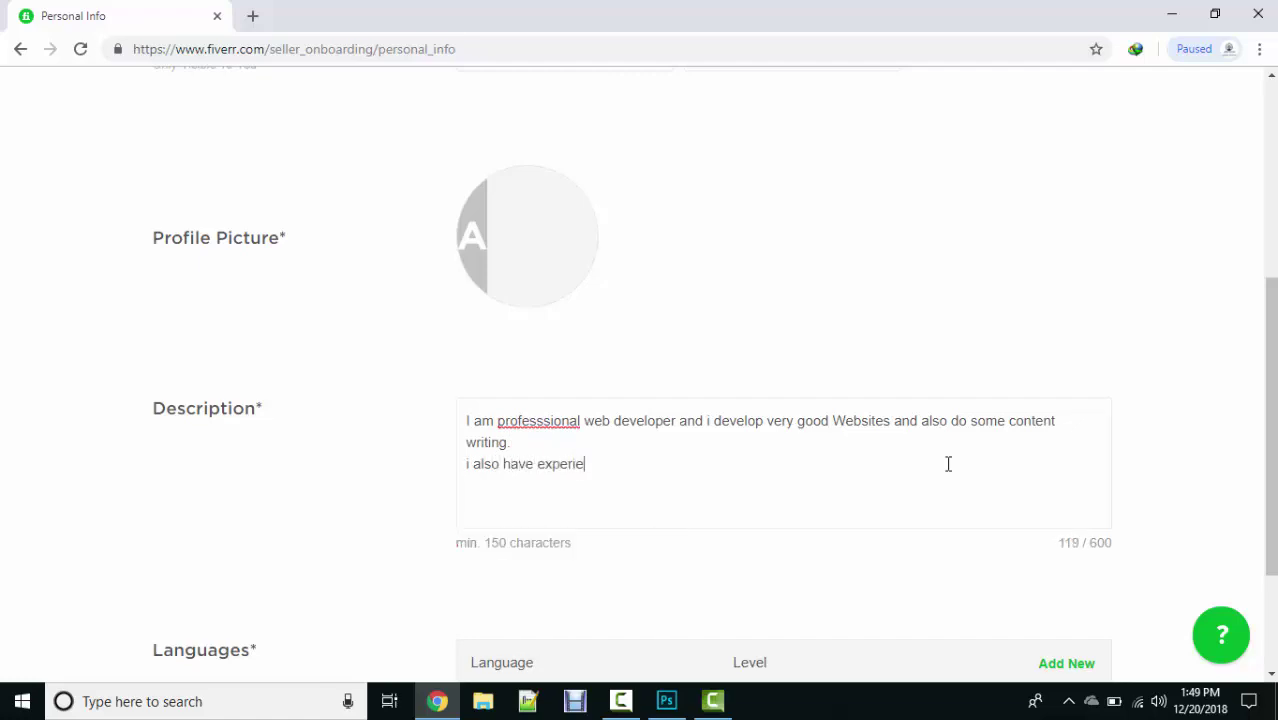
{"action": "key", "text": "BackSpace"}
{"action": "type", "text": "ience in building "}
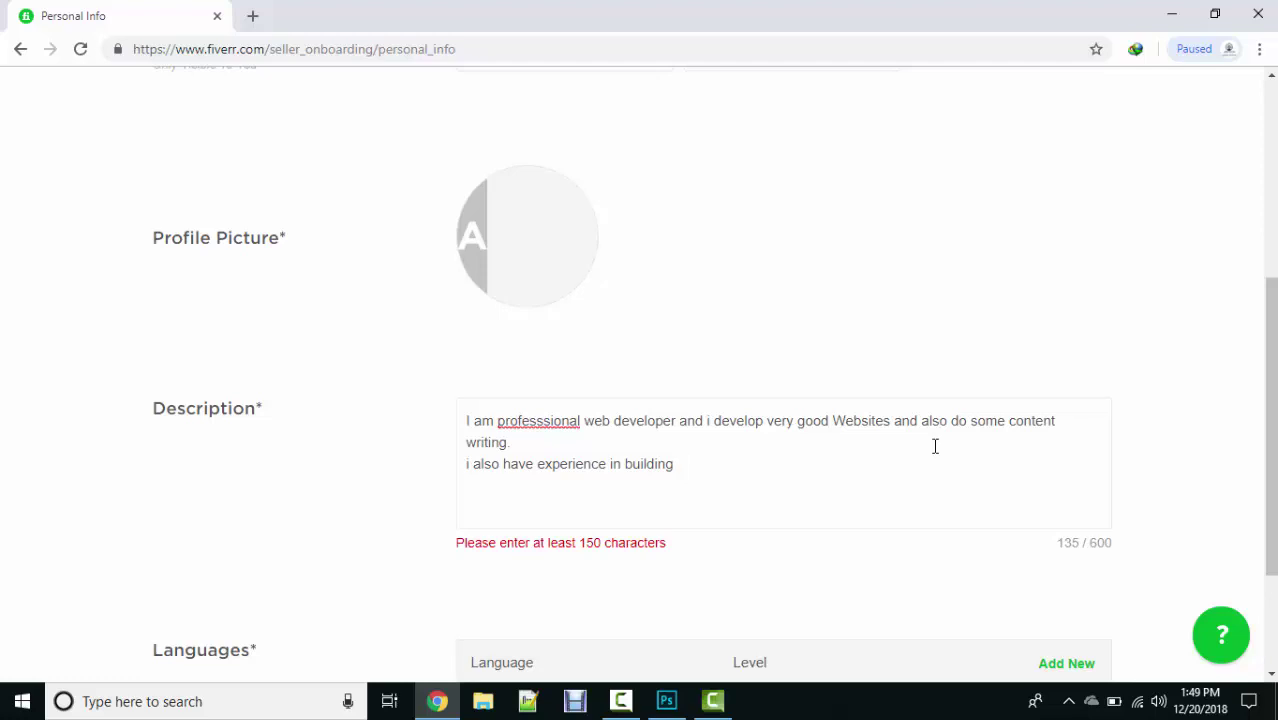
{"action": "type", "text": "Great"}
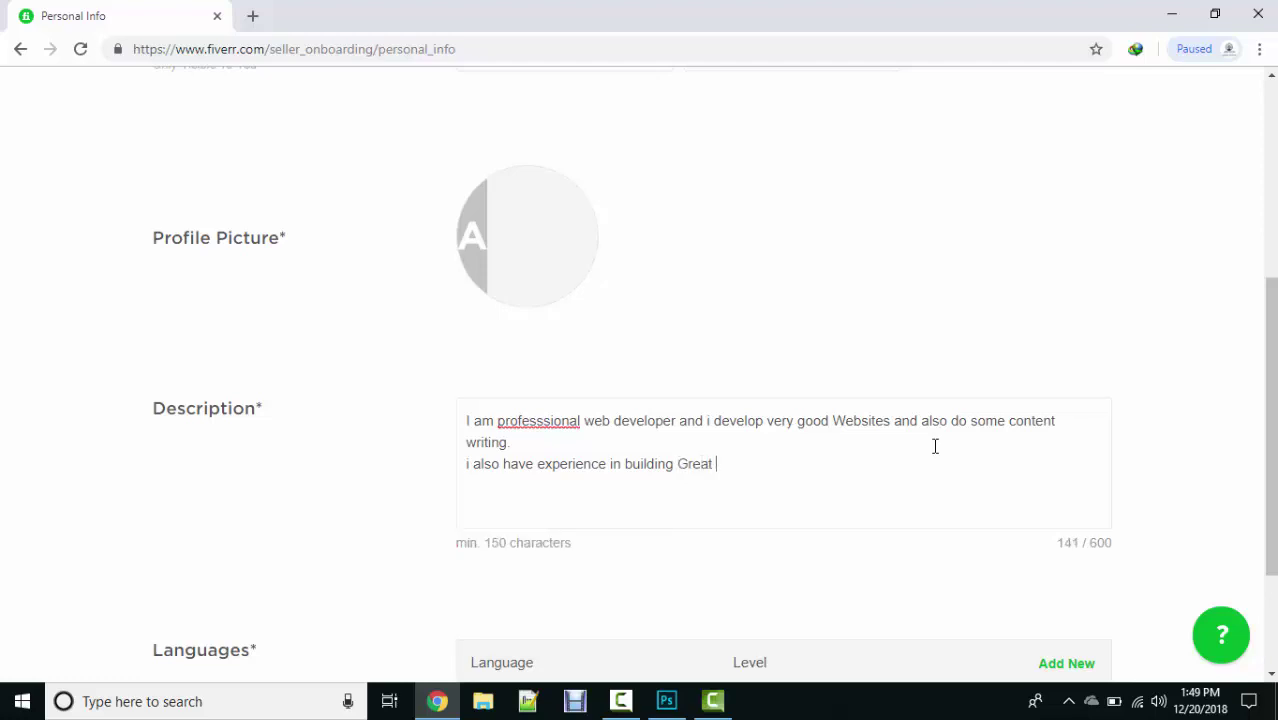
{"action": "type", "text": " Logos"}
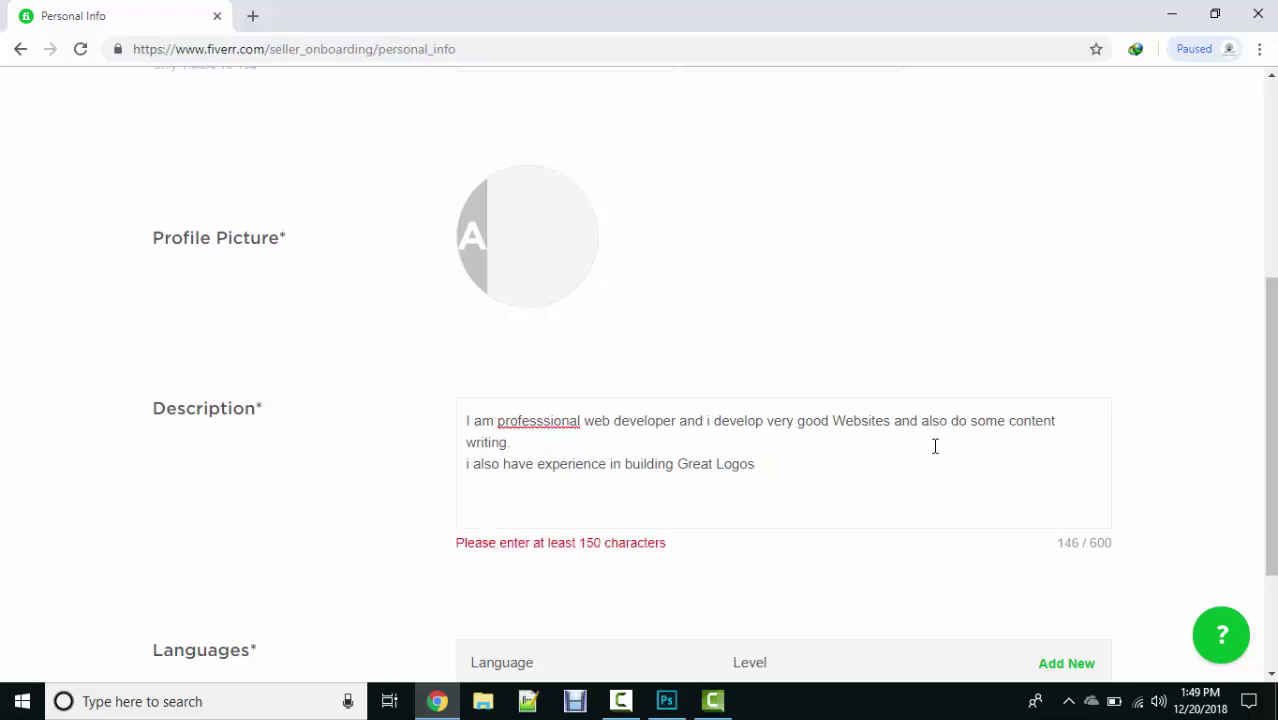
{"action": "type", "text": " or  fo b"}
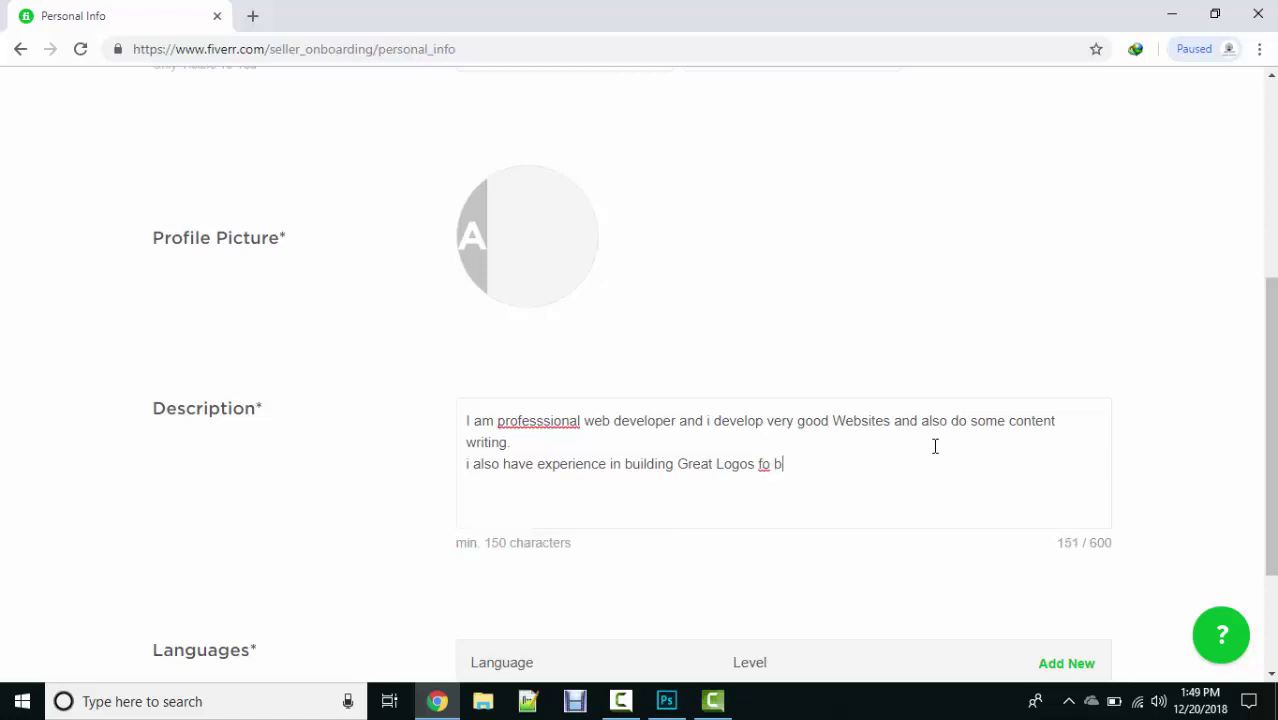
{"action": "type", "text": "uss"}
{"action": "key", "text": "BackSpace"}
{"action": "key", "text": "BackSpace"}
{"action": "type", "text": "r bussiness."}
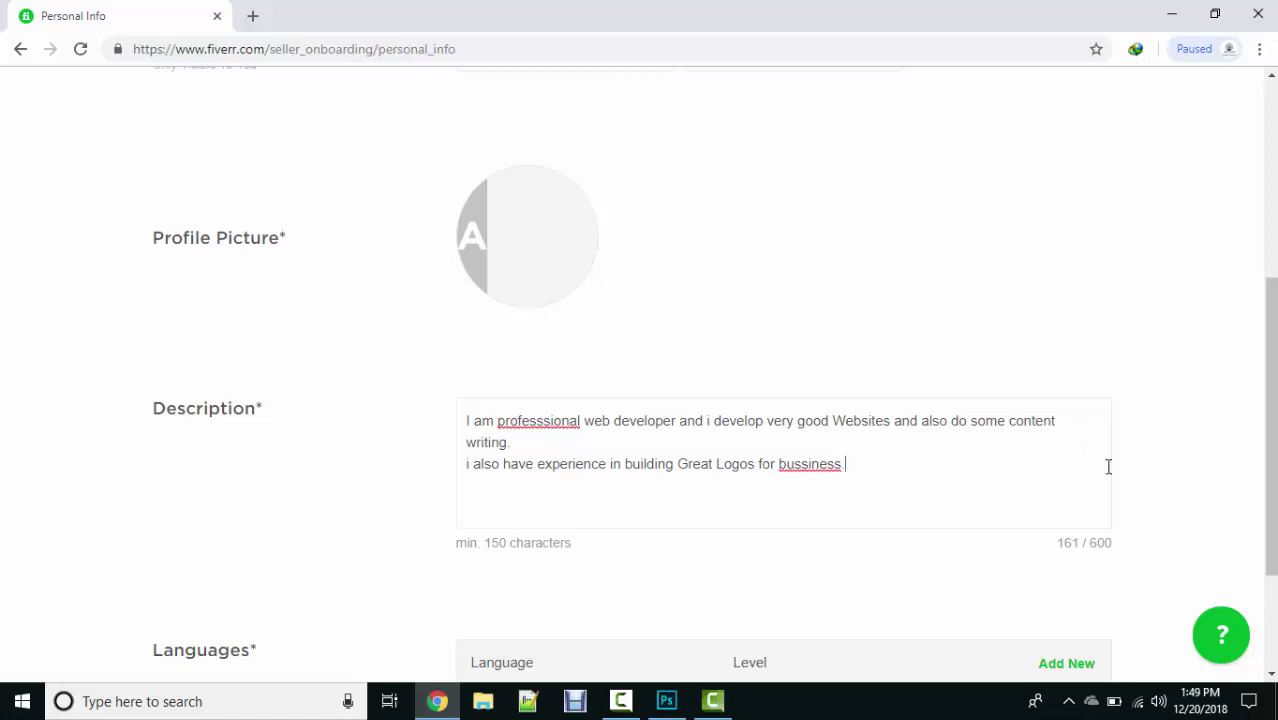
{"action": "scroll", "coordinate": [1275, 467], "scroll_direction": "down", "scroll_amount": 3}
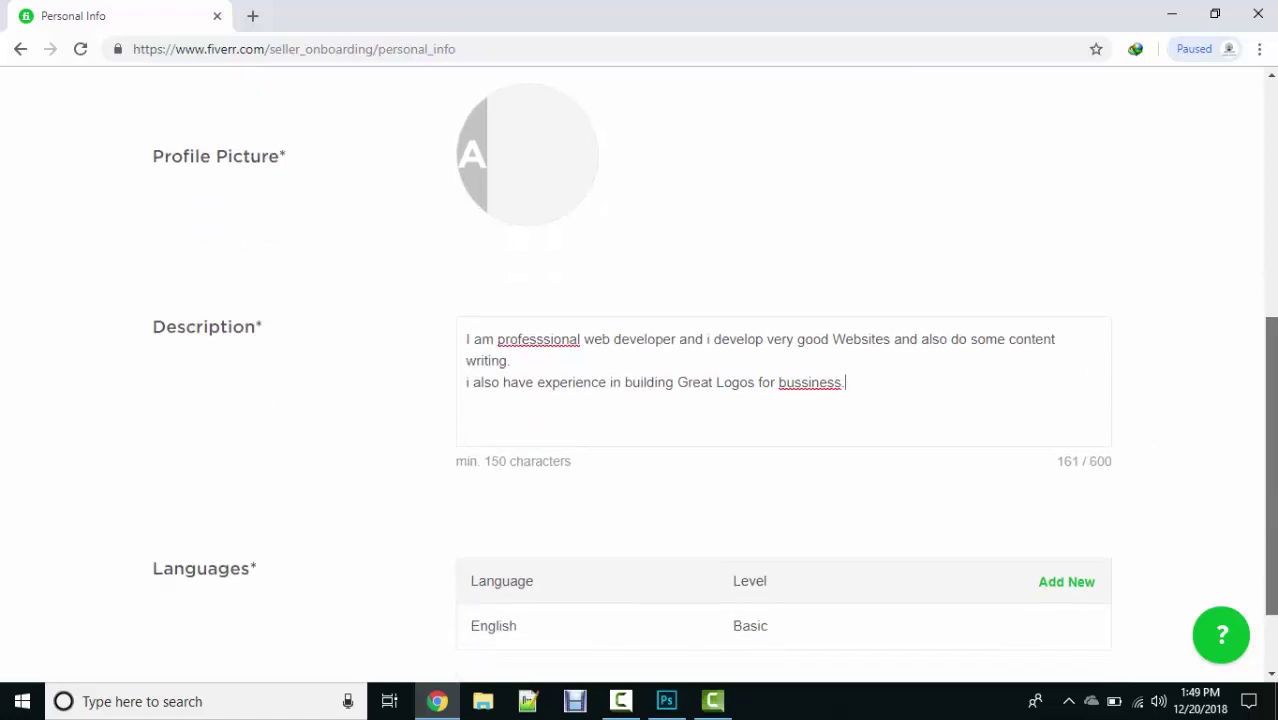
Add Urdu at Fluent level to the Languages list
{"action": "left_click", "coordinate": [1080, 528]}
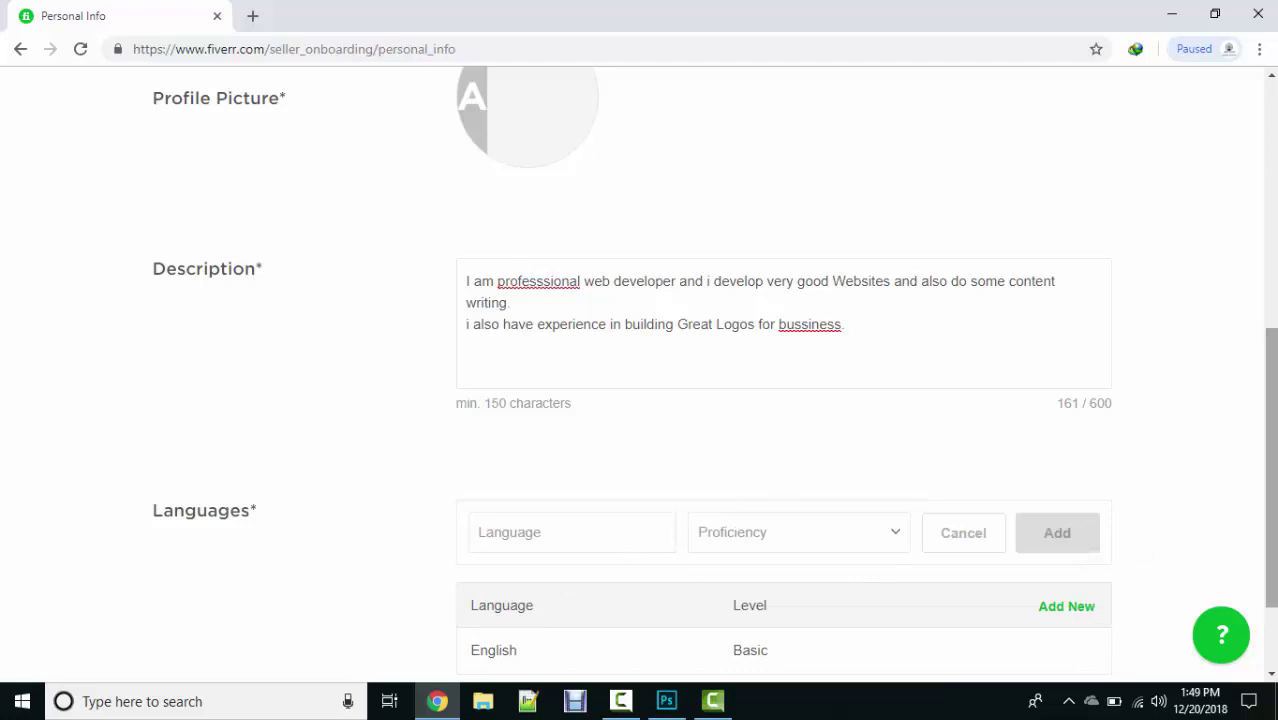
{"action": "scroll", "coordinate": [965, 459], "scroll_direction": "down", "scroll_amount": 2}
{"action": "left_click", "coordinate": [599, 414]}
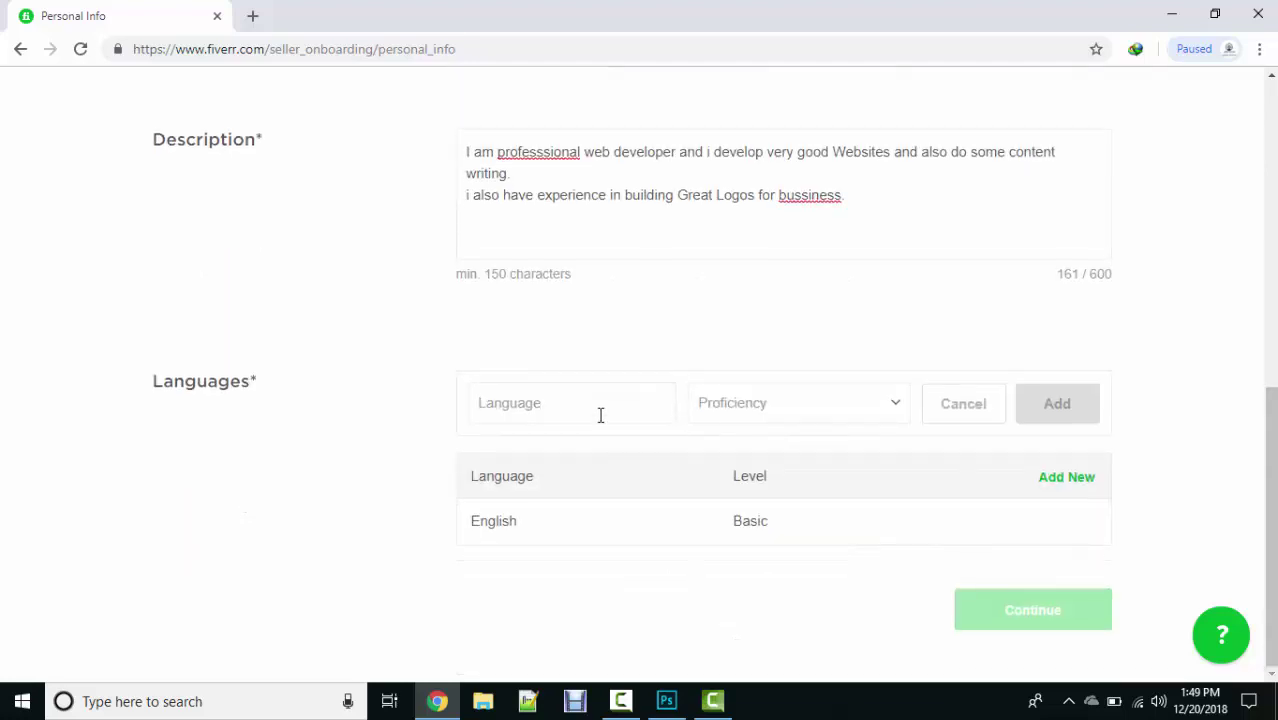
{"action": "type", "text": "Urd"}
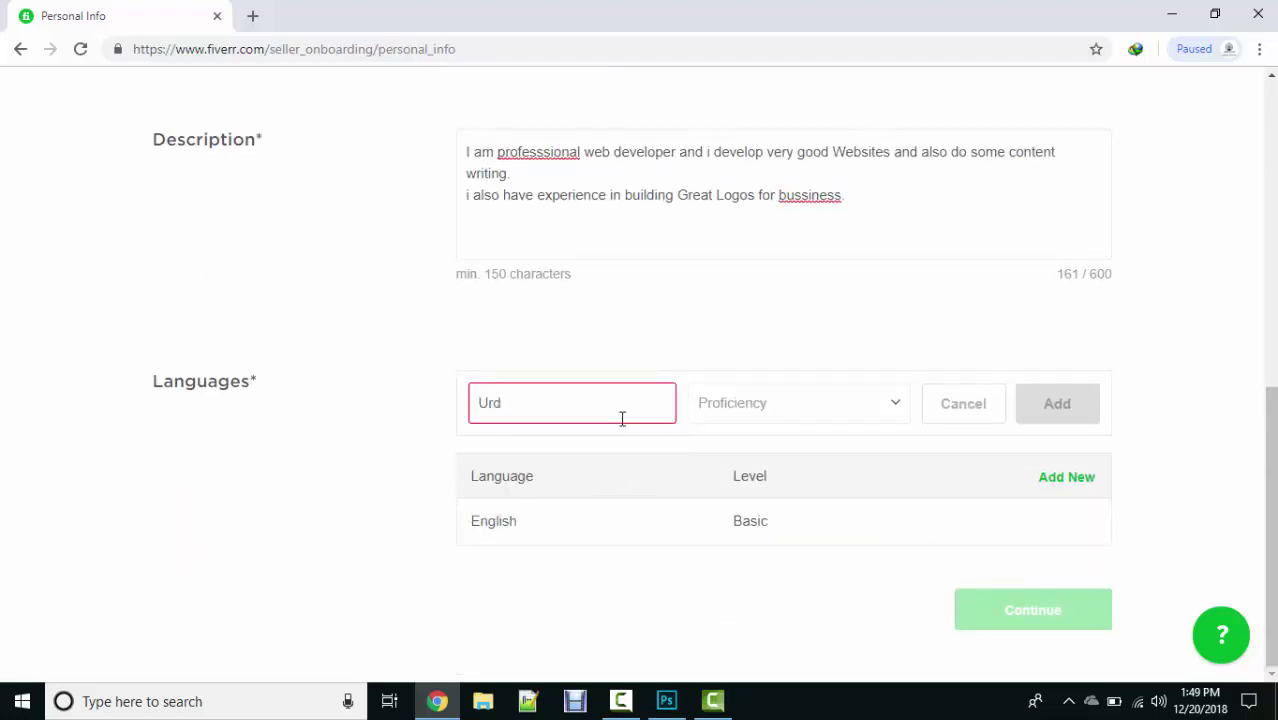
{"action": "left_click", "coordinate": [762, 402]}
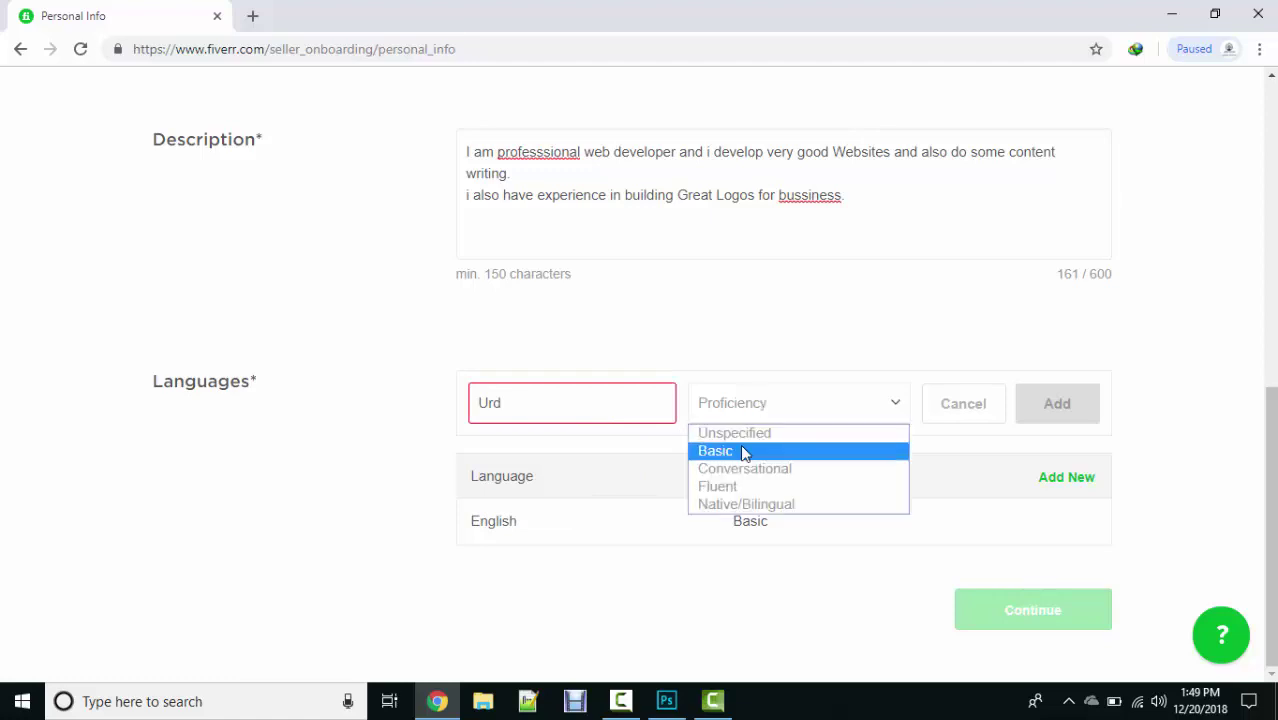
{"action": "left_click", "coordinate": [729, 485]}
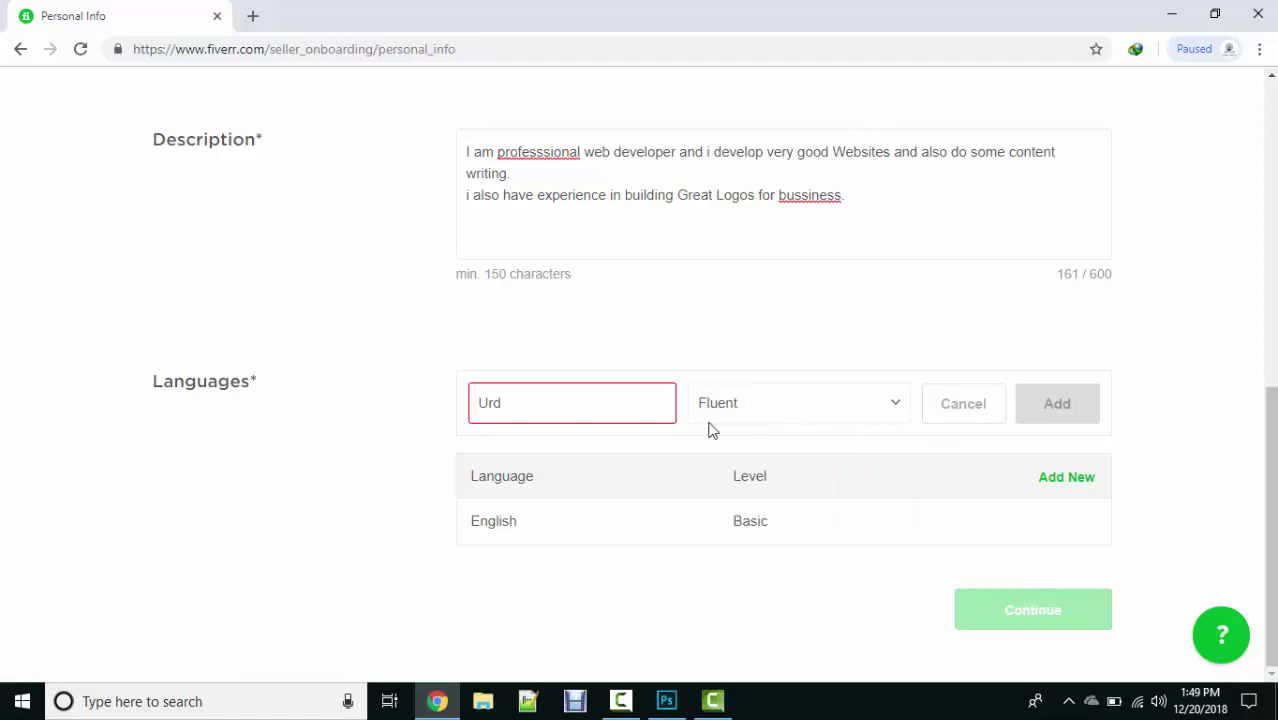
{"action": "left_click", "coordinate": [639, 410]}
{"action": "left_click", "coordinate": [571, 457]}
{"action": "left_click", "coordinate": [579, 417]}
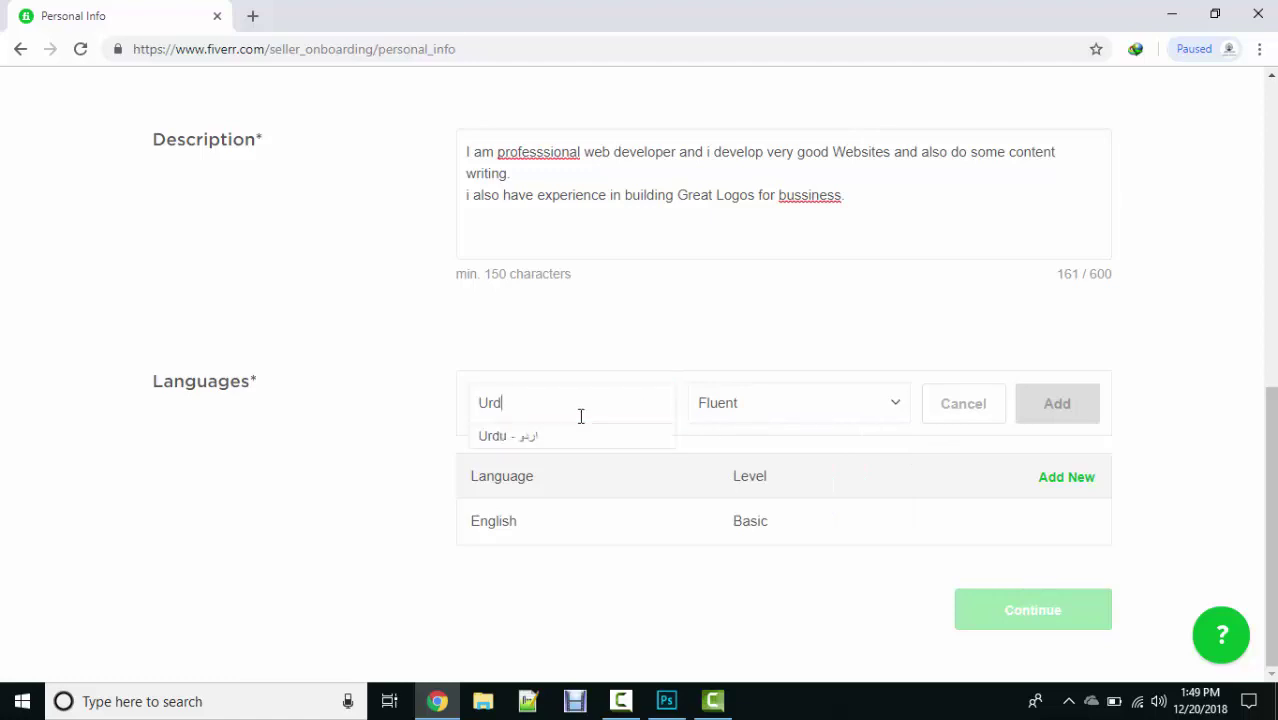
{"action": "left_click", "coordinate": [571, 437]}
{"action": "left_click", "coordinate": [1063, 418]}
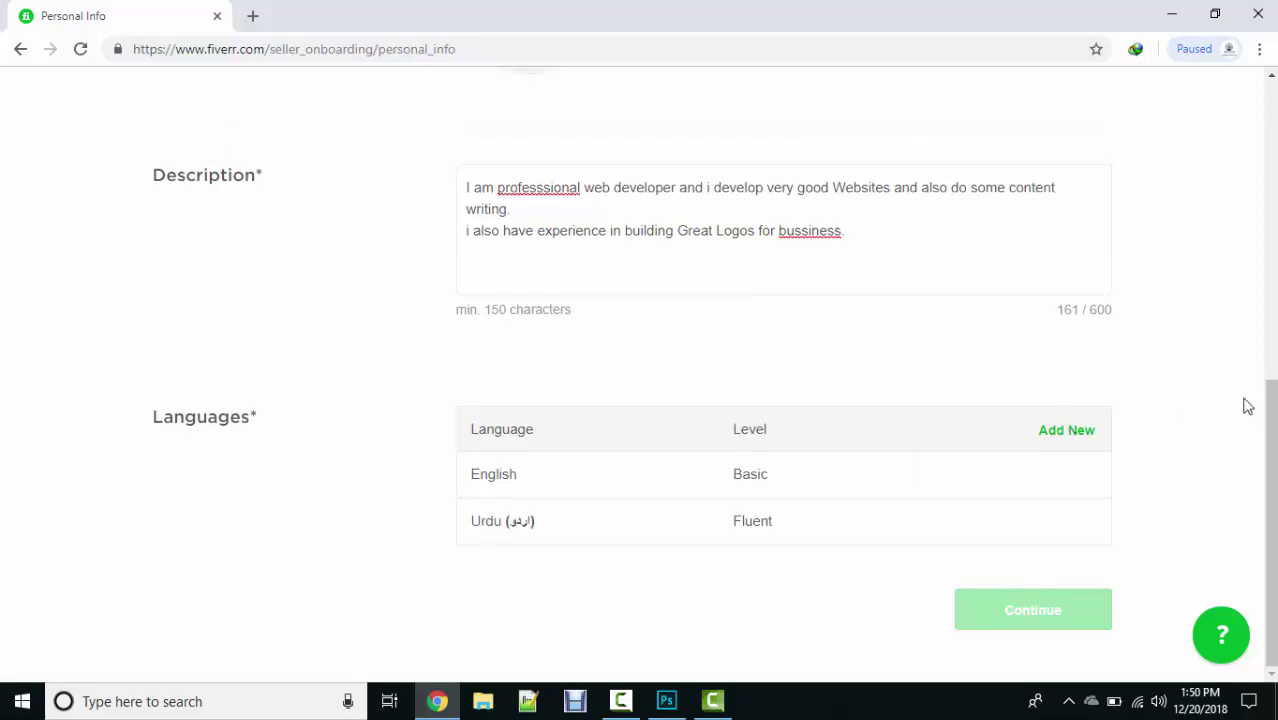
Change the English language level from Basic to Conversational
{"action": "left_click", "coordinate": [1065, 477]}
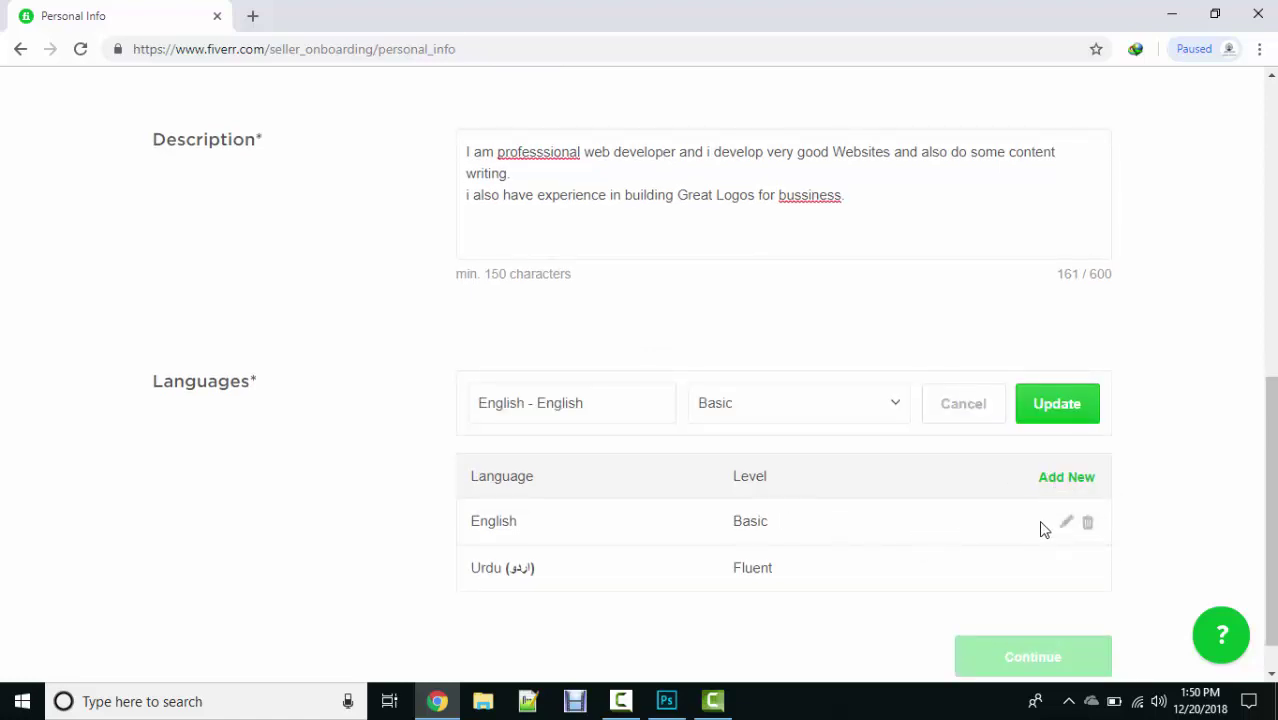
{"action": "left_click", "coordinate": [835, 420]}
{"action": "left_click", "coordinate": [752, 466]}
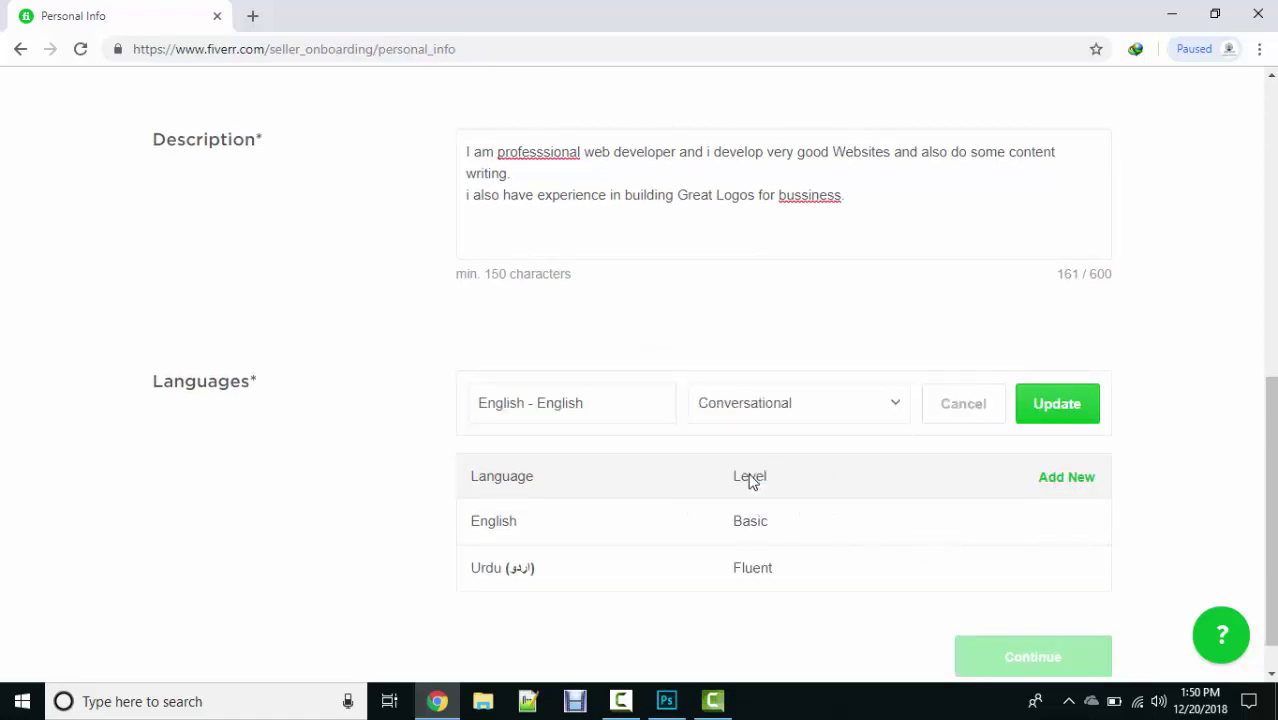
{"action": "left_click", "coordinate": [1070, 412]}
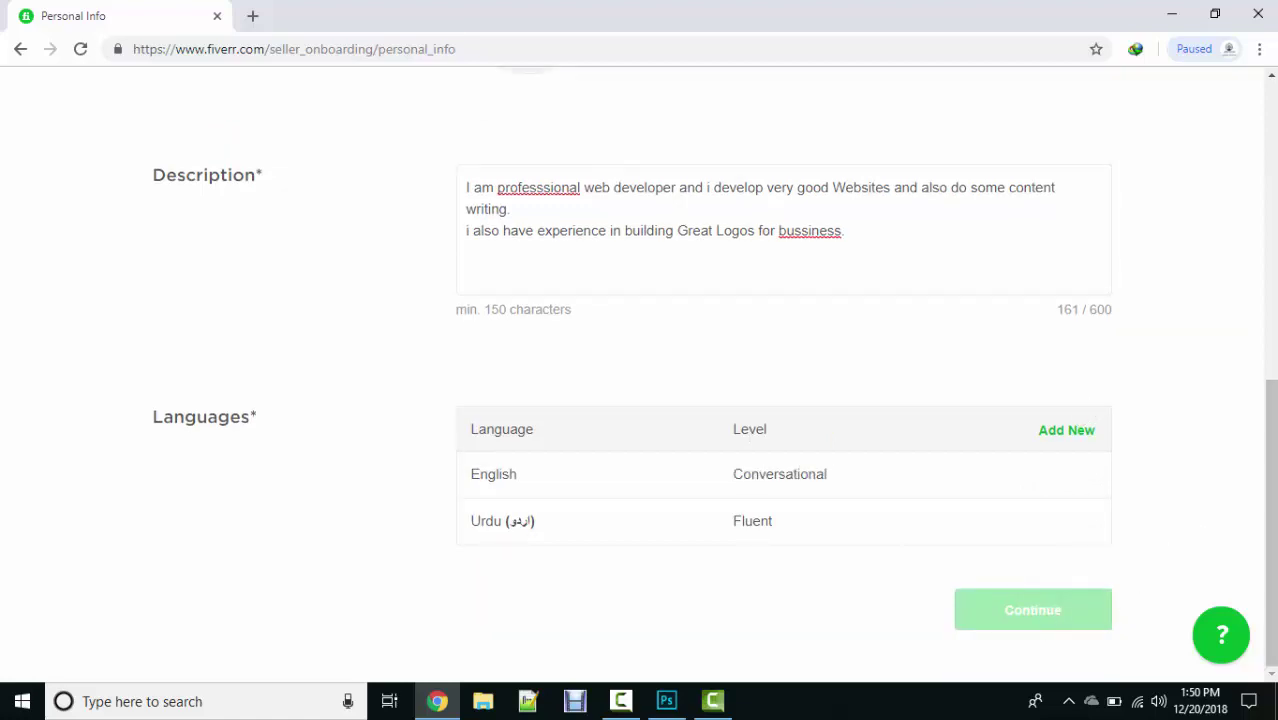
{"action": "scroll", "coordinate": [1274, 371], "scroll_direction": "up", "scroll_amount": 3}
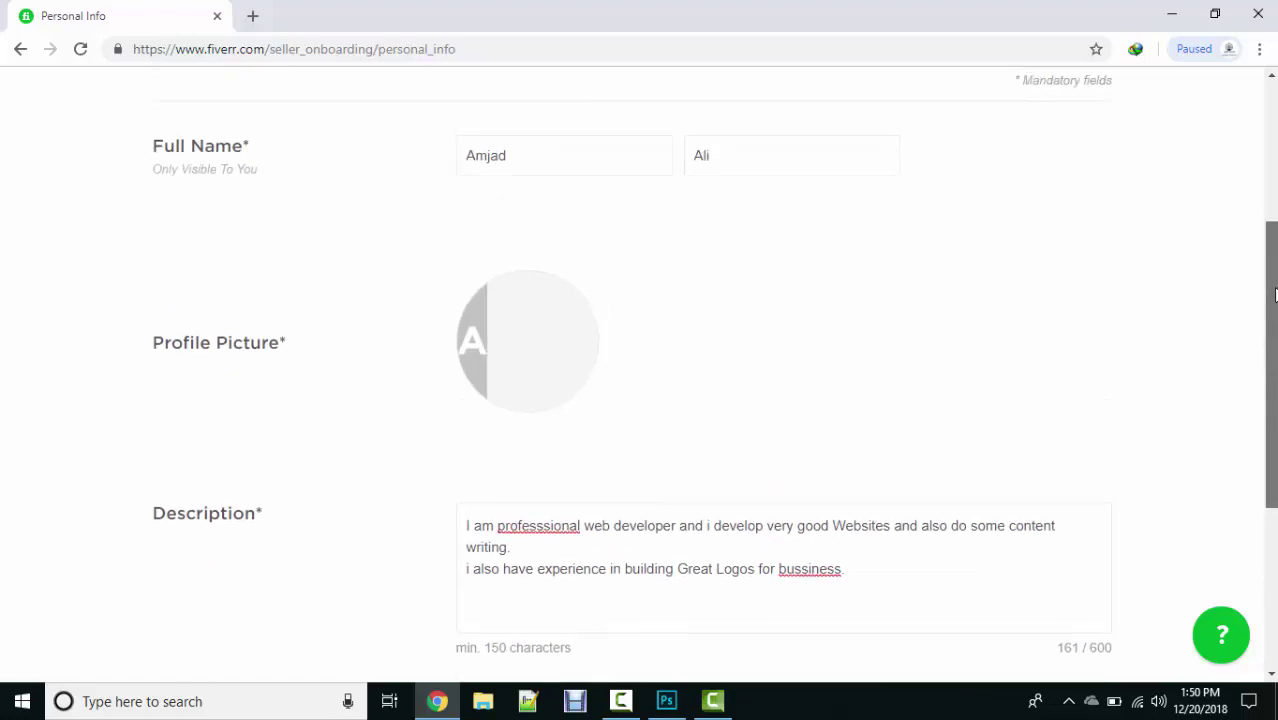
{"action": "scroll", "coordinate": [1274, 295], "scroll_direction": "up", "scroll_amount": 2}
{"action": "scroll", "coordinate": [1274, 305], "scroll_direction": "down", "scroll_amount": 2}
{"action": "scroll", "coordinate": [1274, 311], "scroll_direction": "down", "scroll_amount": 1}
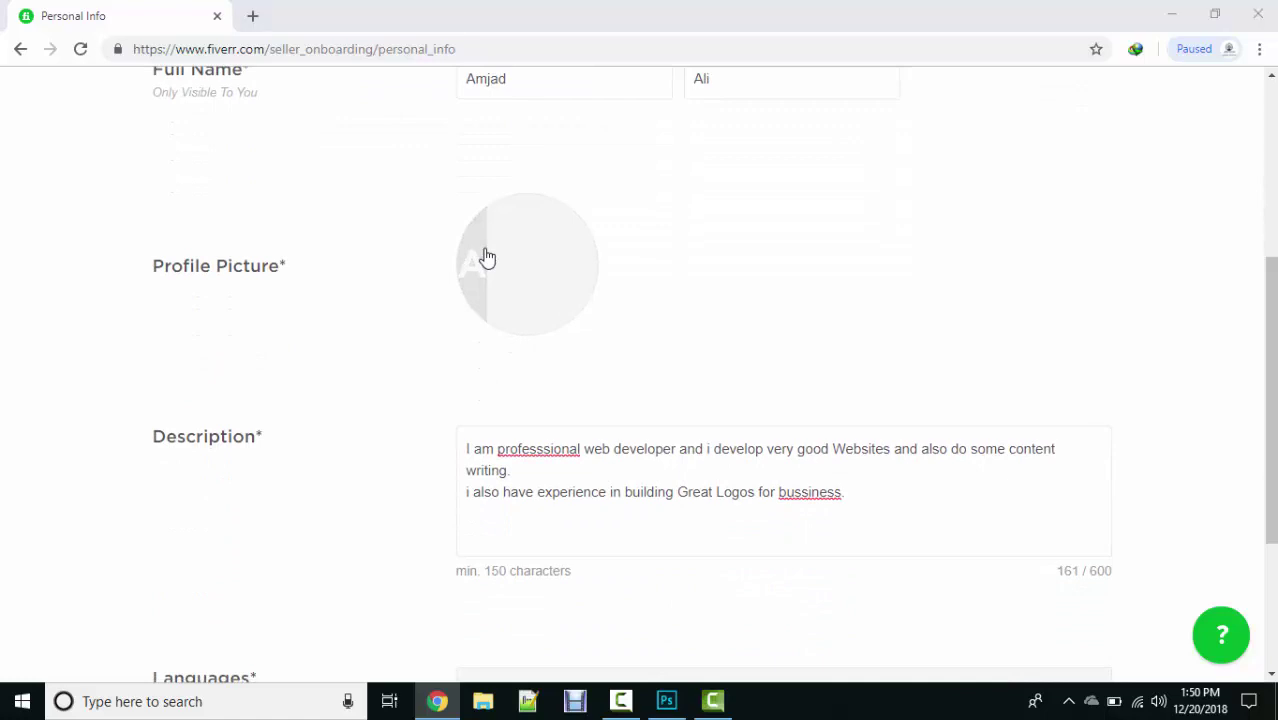
Upload download.png as the profile picture and continue to Professional Info
{"action": "left_click", "coordinate": [487, 258]}
{"action": "double_click", "coordinate": [230, 165]}
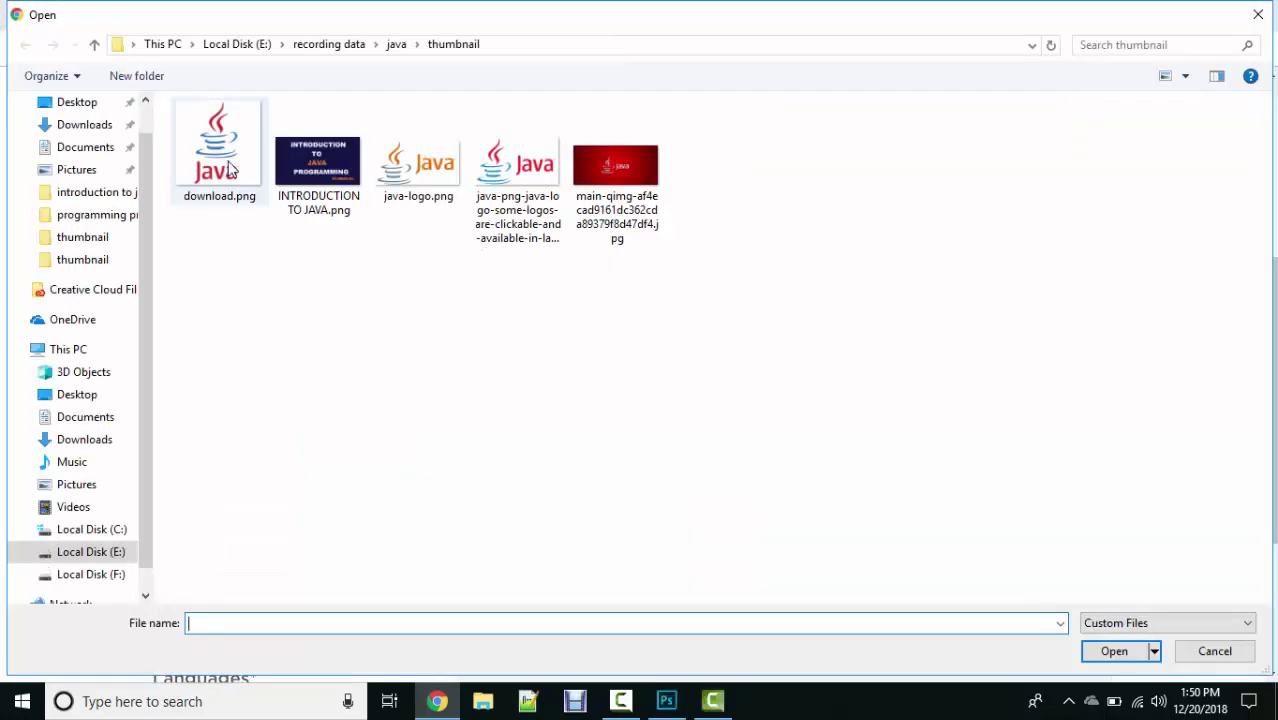
{"action": "scroll", "coordinate": [640, 400], "scroll_direction": "down", "scroll_amount": 2}
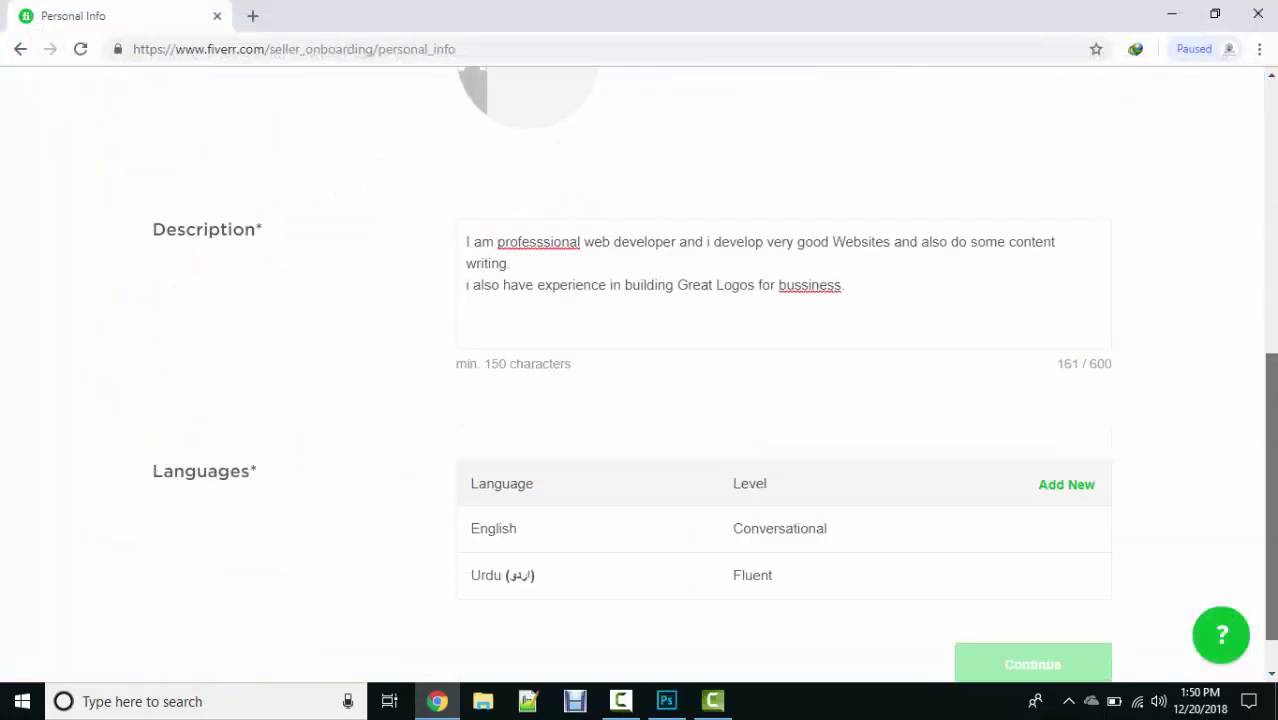
{"action": "scroll", "coordinate": [640, 400], "scroll_direction": "up", "scroll_amount": 1}
{"action": "scroll", "coordinate": [1264, 557], "scroll_direction": "down", "scroll_amount": 2}
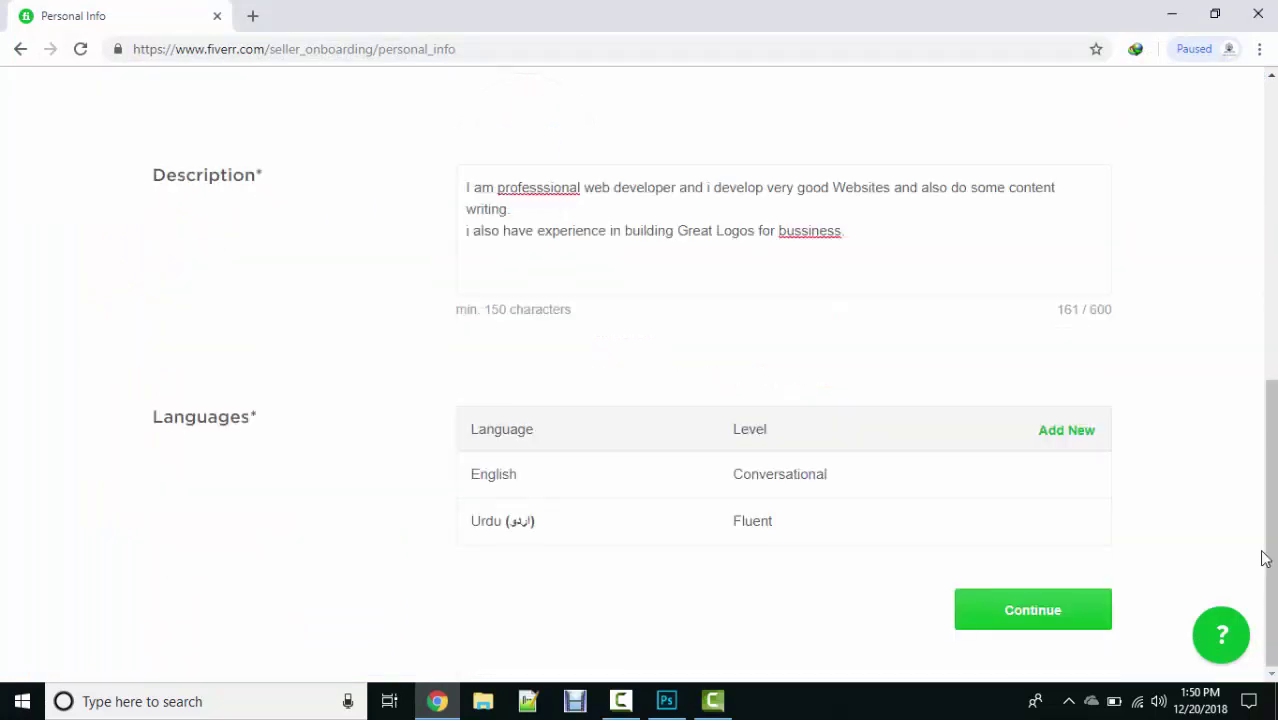
{"action": "left_click", "coordinate": [1073, 637]}
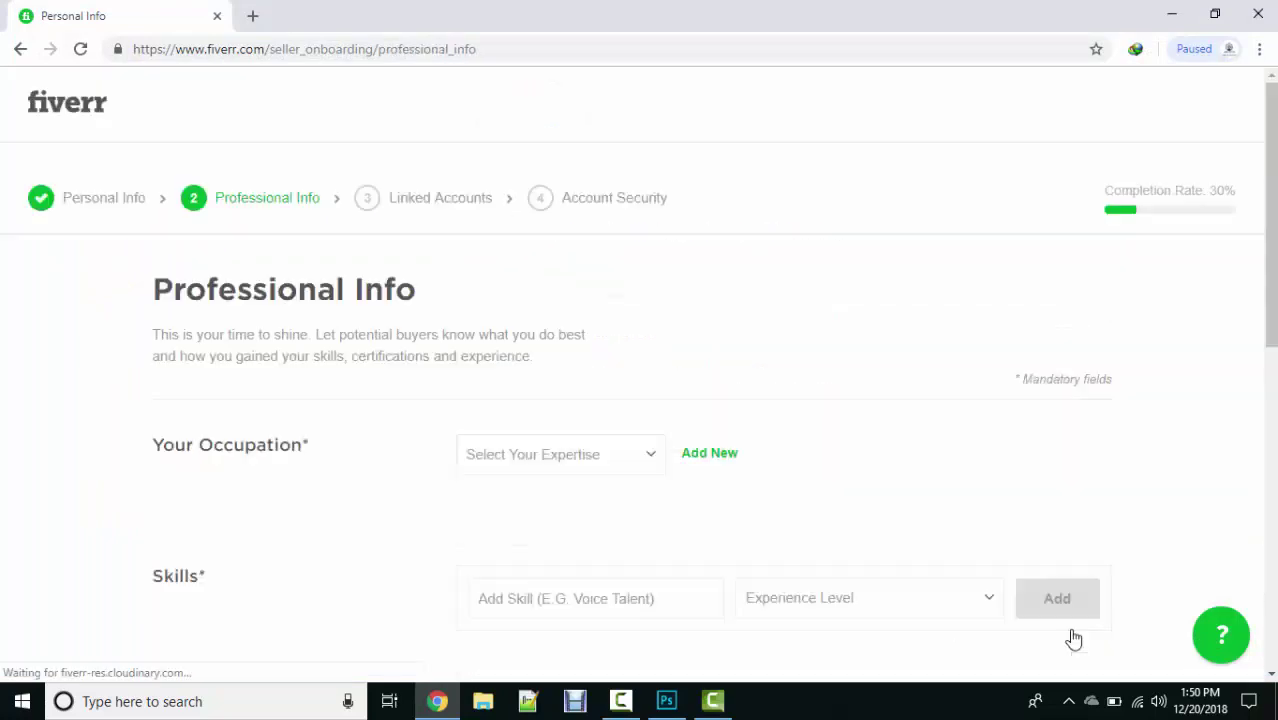
Set the occupations to Programming & Tech and Graphic & Design
{"action": "left_click", "coordinate": [556, 456]}
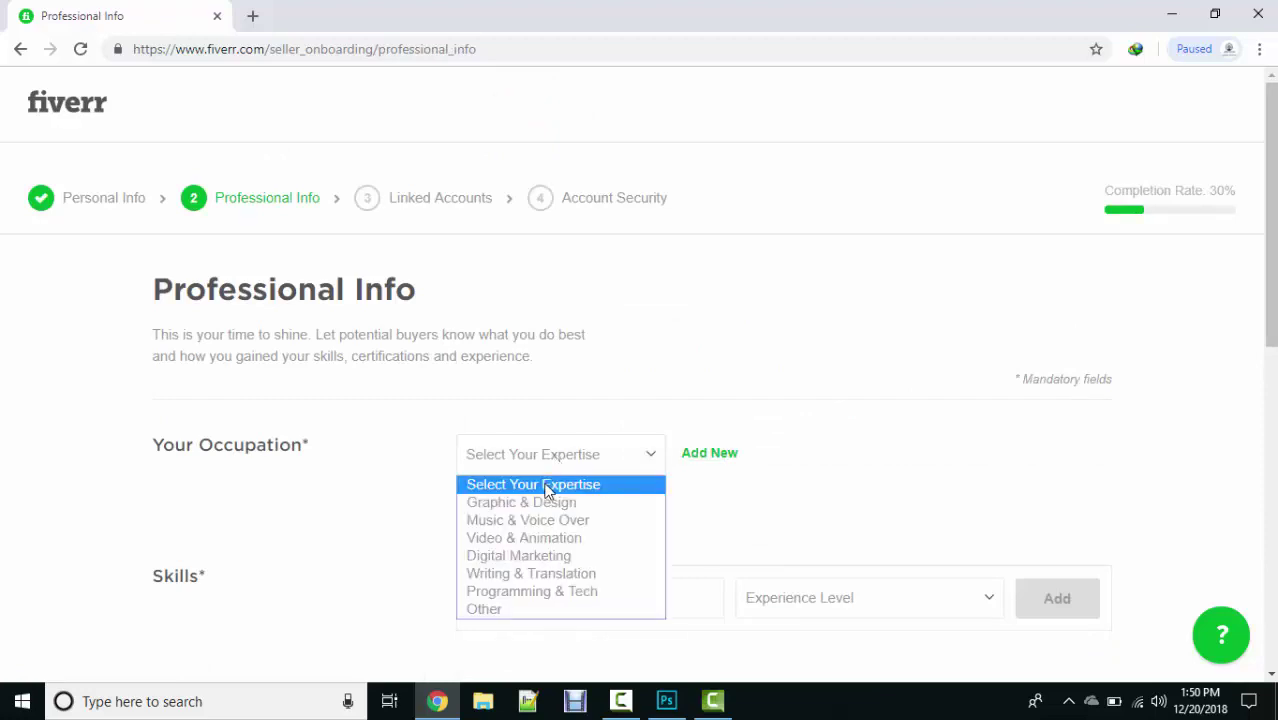
{"action": "left_click", "coordinate": [538, 583]}
{"action": "left_click", "coordinate": [608, 452]}
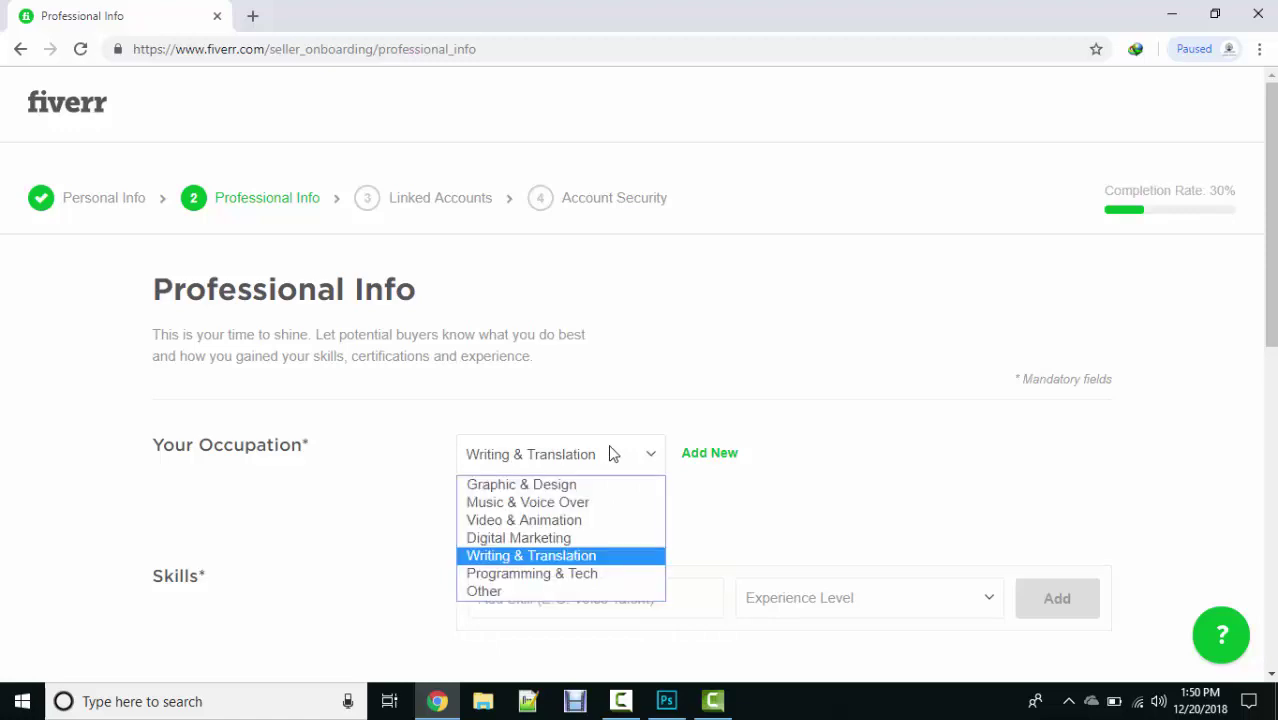
{"action": "left_click", "coordinate": [564, 573]}
{"action": "left_click", "coordinate": [718, 456]}
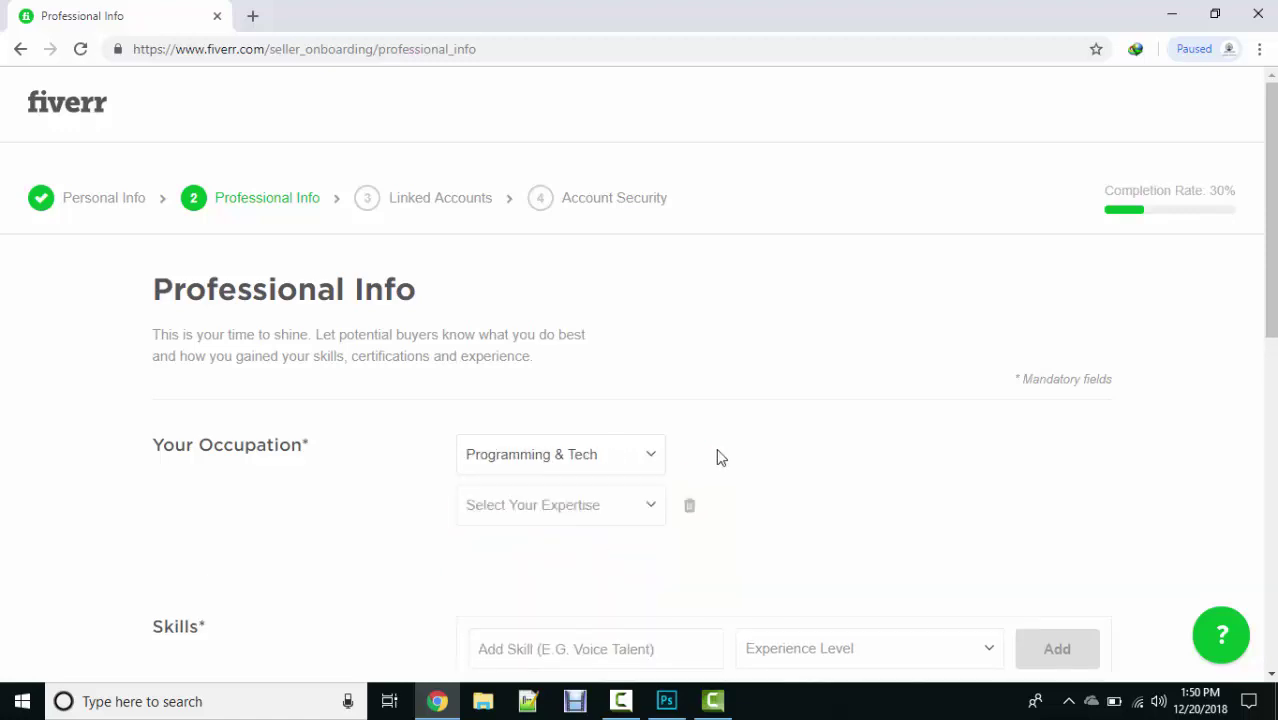
{"action": "left_click", "coordinate": [613, 507]}
{"action": "left_click", "coordinate": [550, 553]}
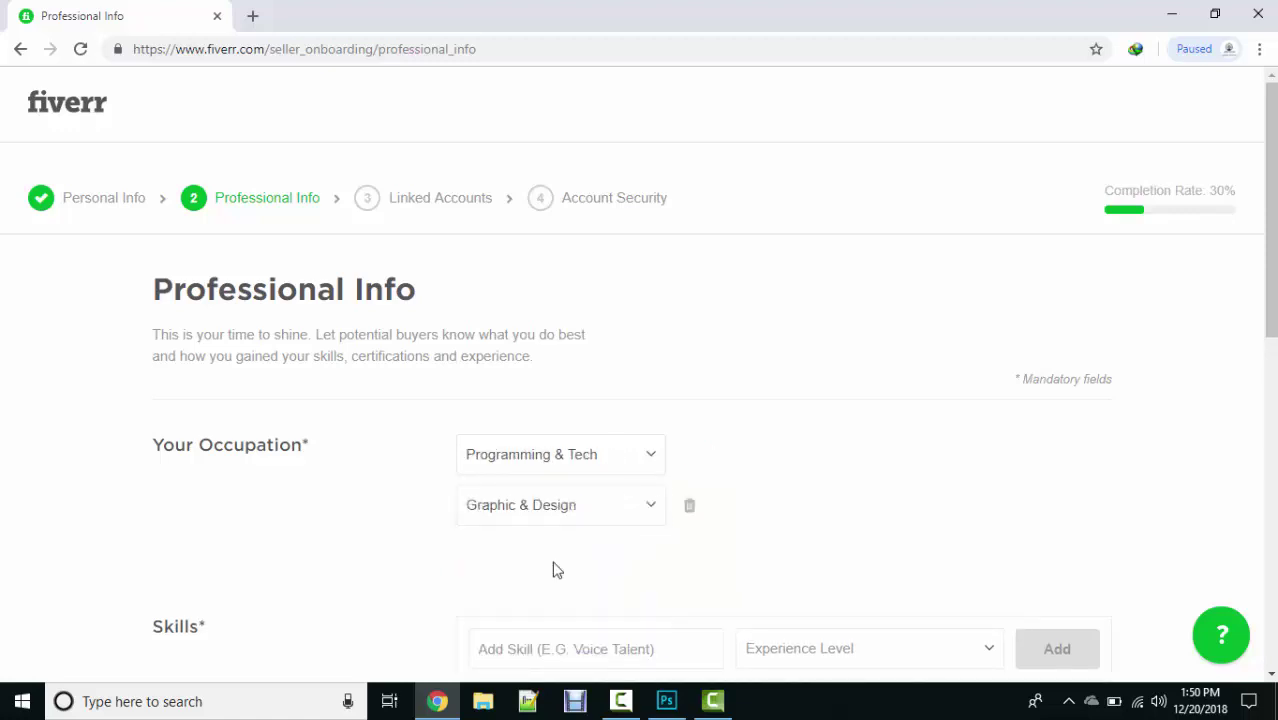
Add the Phpmysql skill at Intermediate level
{"action": "scroll", "coordinate": [1270, 372], "scroll_direction": "down", "scroll_amount": 2}
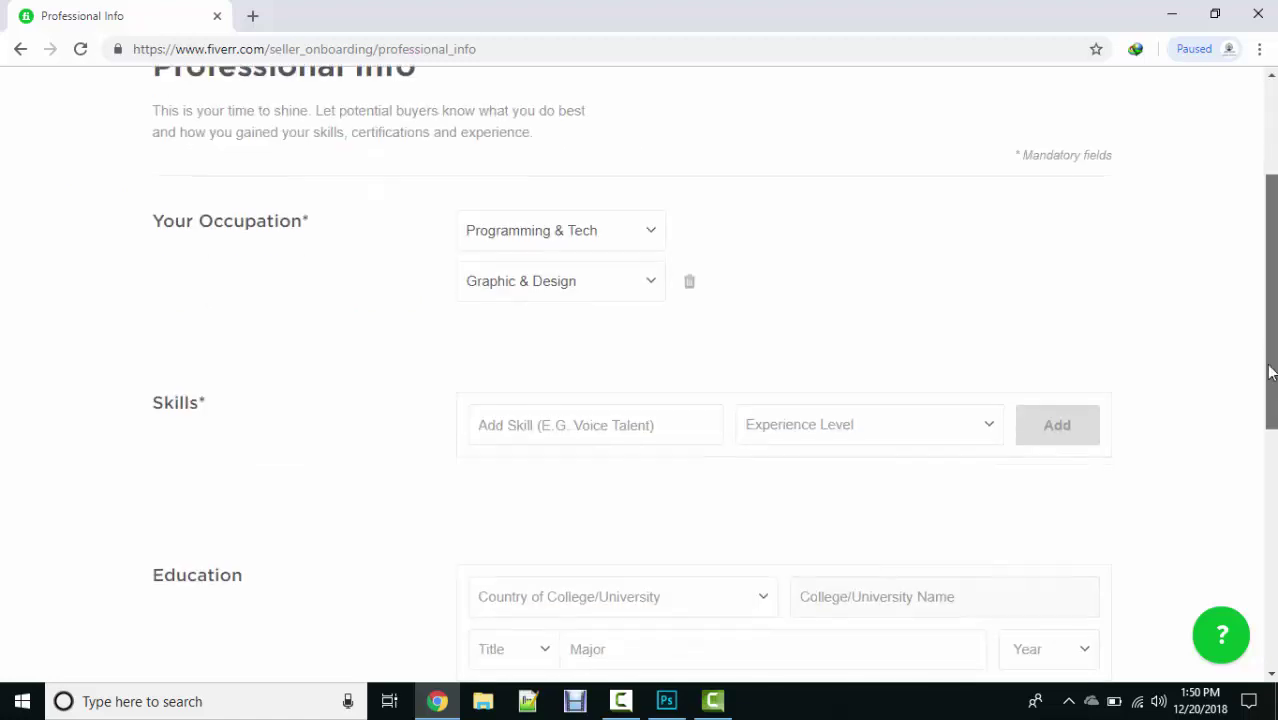
{"action": "left_click", "coordinate": [619, 418]}
{"action": "type", "text": "Asp"}
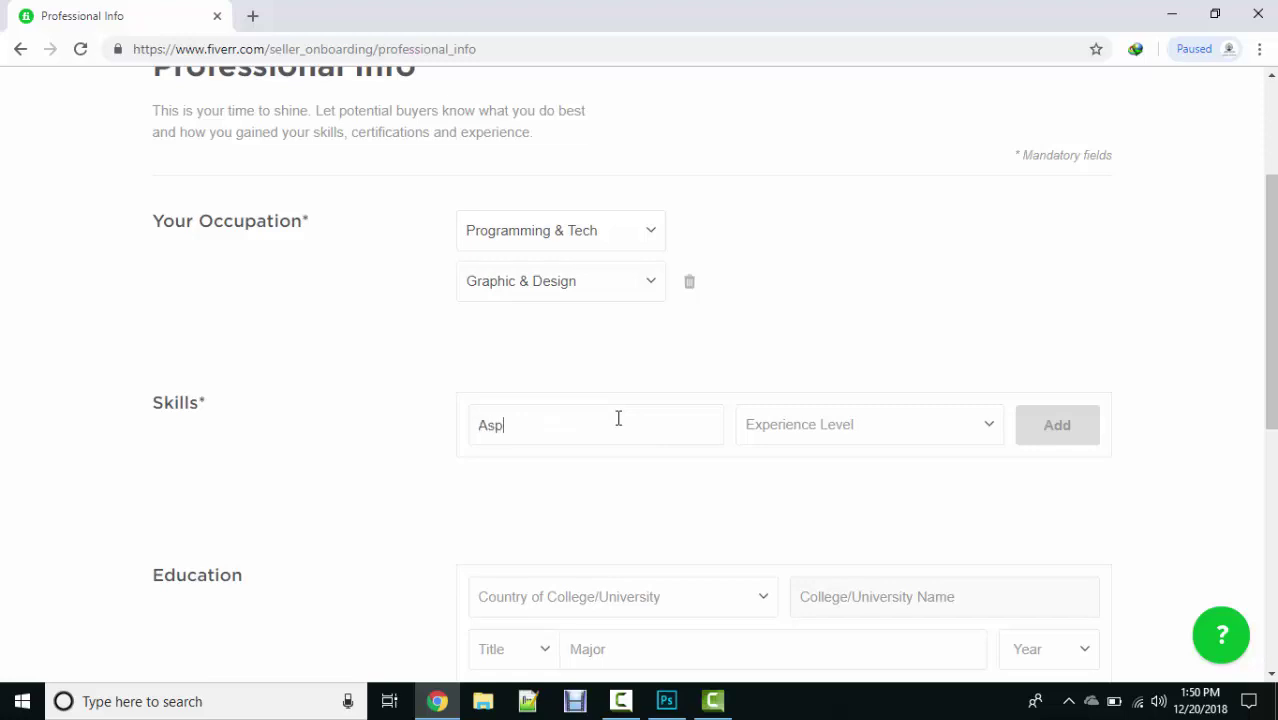
{"action": "key", "text": "BackSpace"}
{"action": "key", "text": "BackSpace"}
{"action": "key", "text": "BackSpace"}
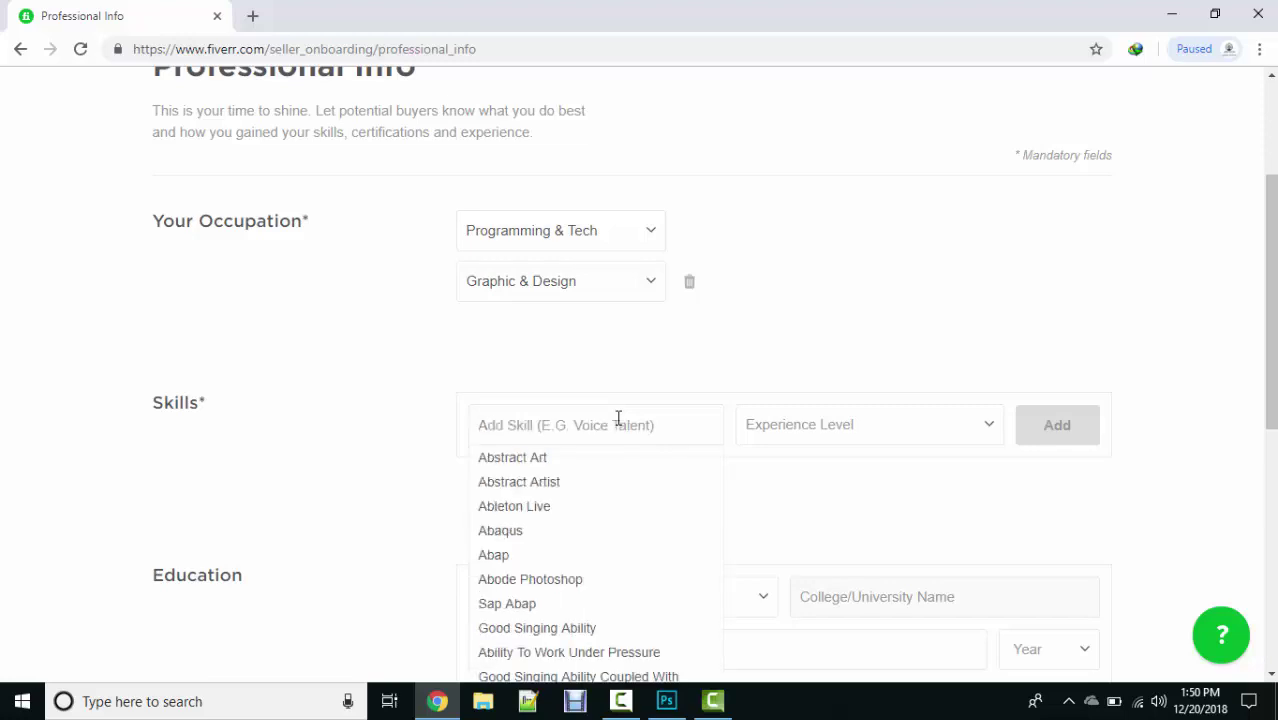
{"action": "type", "text": "Php"}
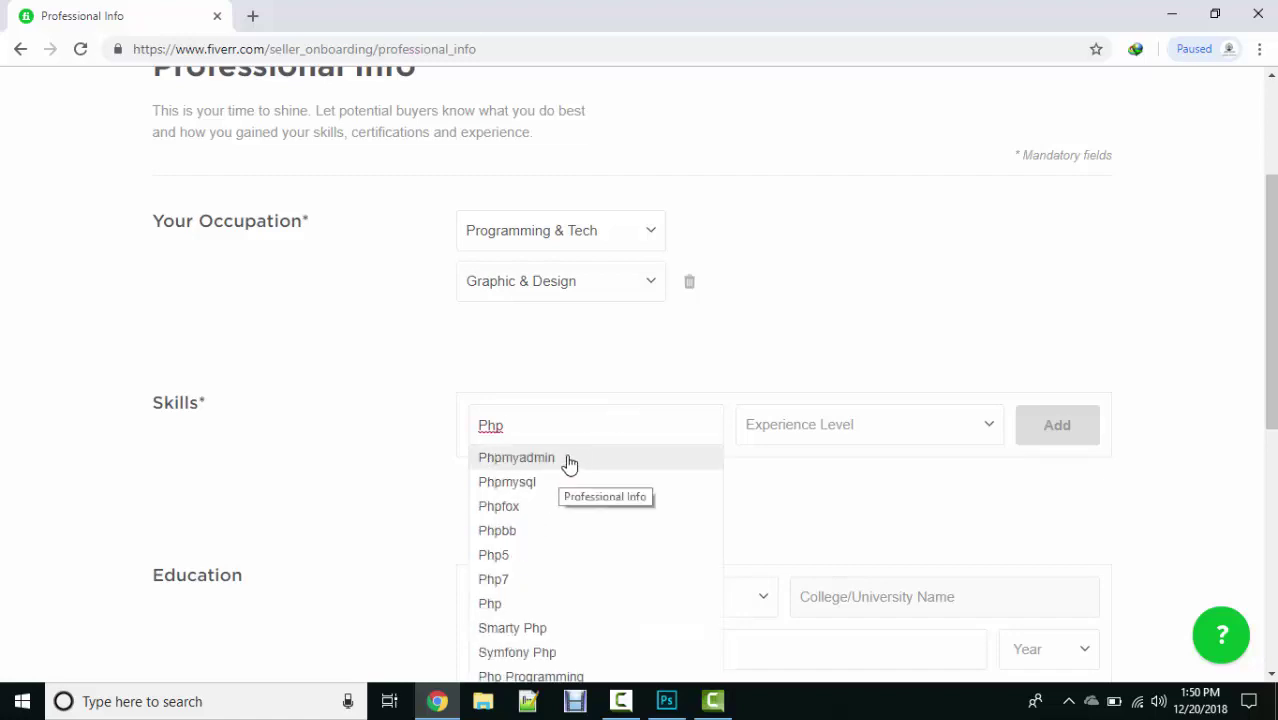
{"action": "left_click", "coordinate": [549, 482]}
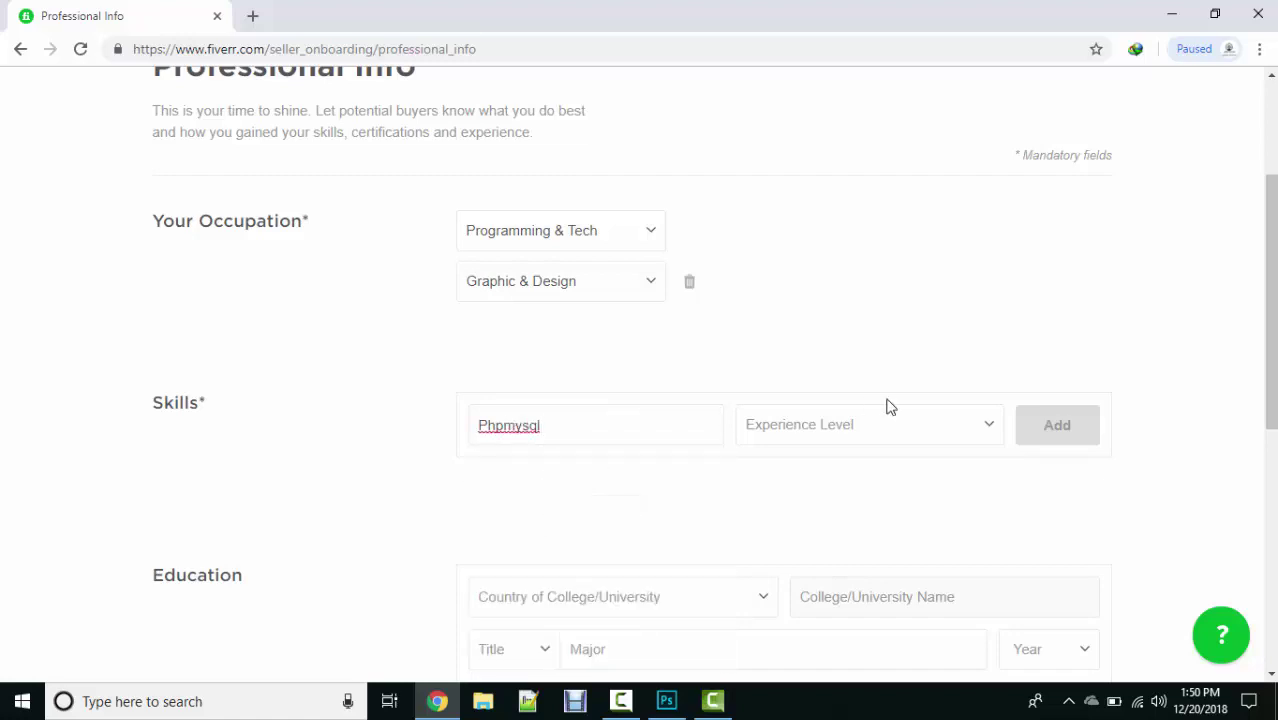
{"action": "left_click", "coordinate": [968, 432]}
{"action": "left_click", "coordinate": [884, 473]}
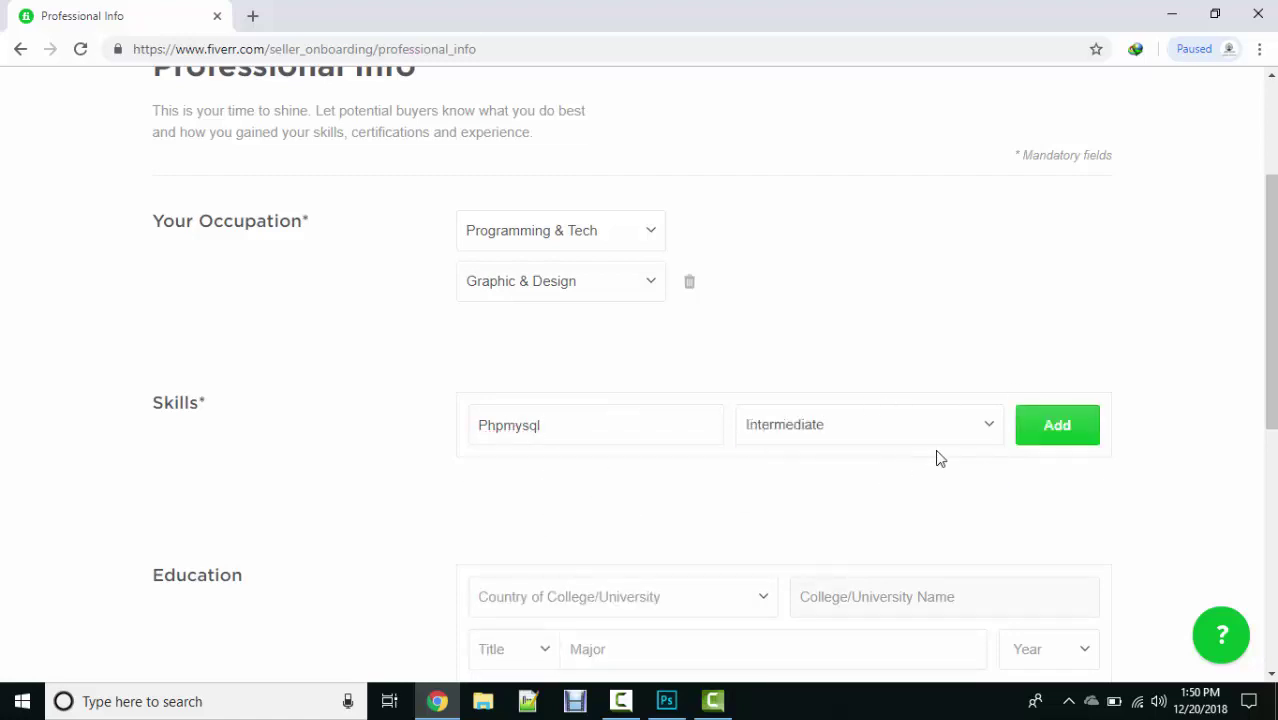
{"action": "left_click", "coordinate": [1057, 440]}
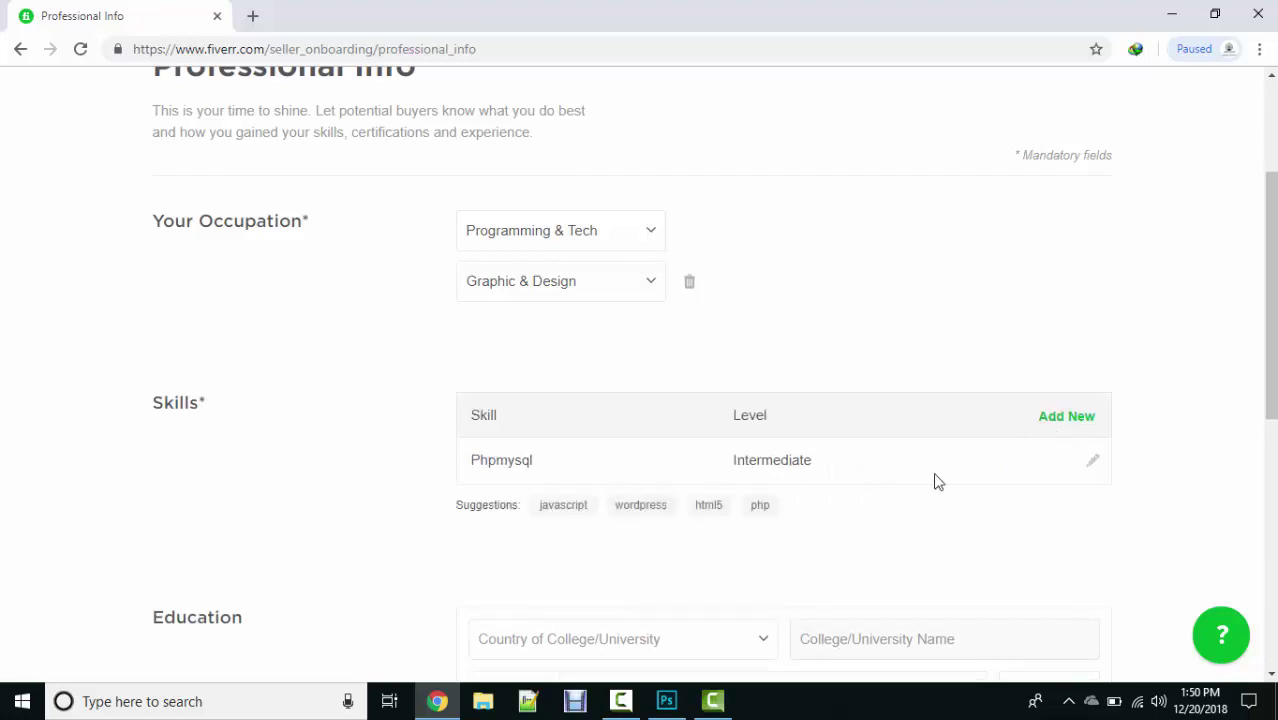
Add Mysqli and Worpress as skills, both at Intermediate level
{"action": "left_click", "coordinate": [1052, 420]}
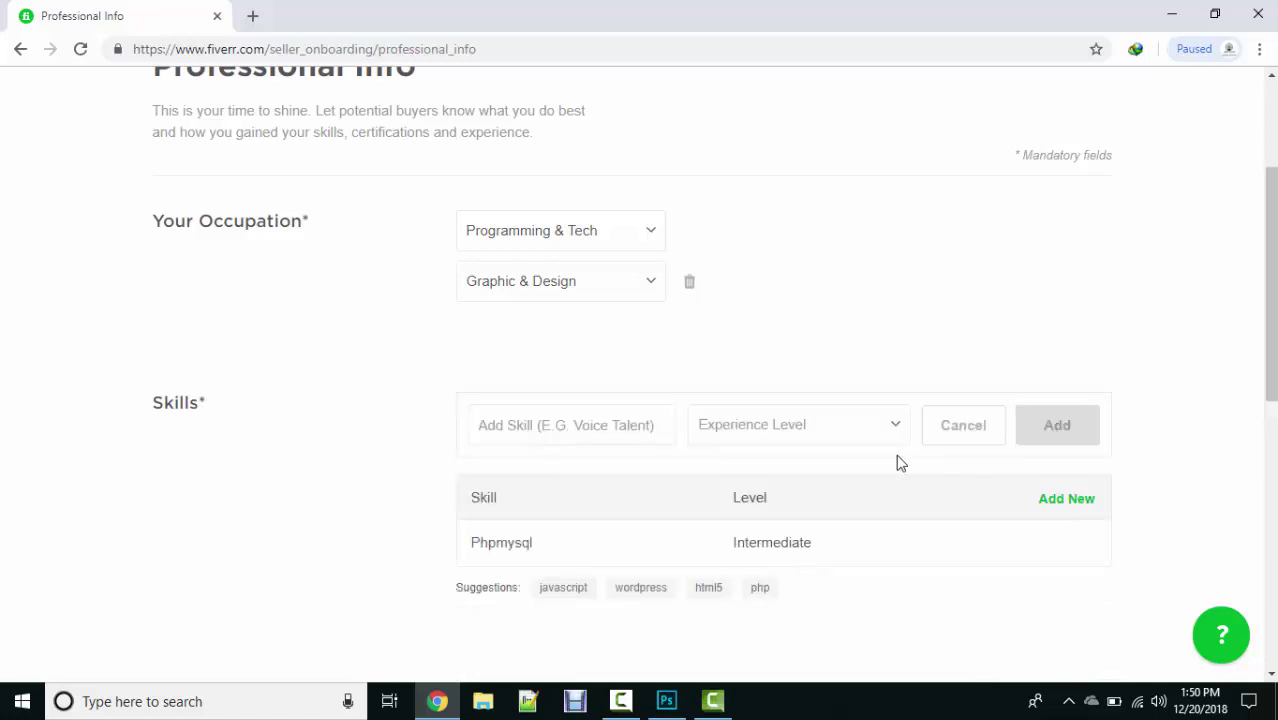
{"action": "left_click", "coordinate": [640, 420]}
{"action": "type", "text": "My"}
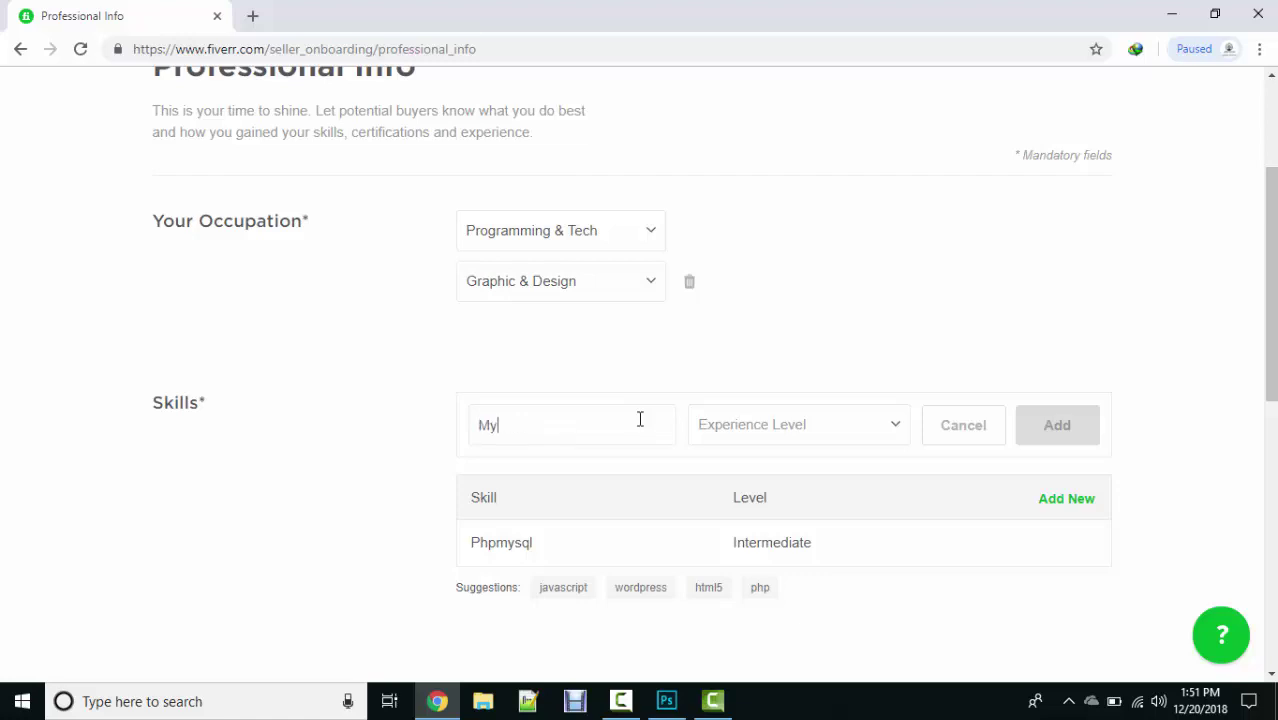
{"action": "type", "text": "sqli"}
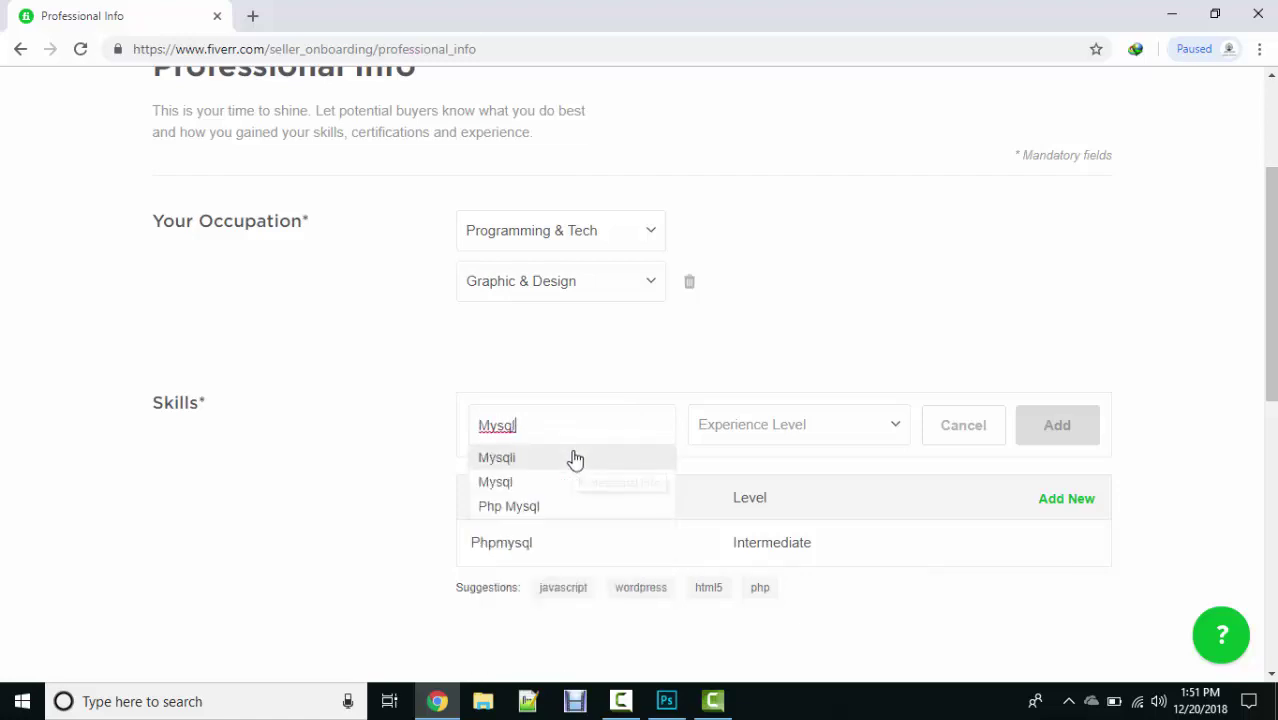
{"action": "left_click", "coordinate": [570, 458]}
{"action": "left_click", "coordinate": [845, 424]}
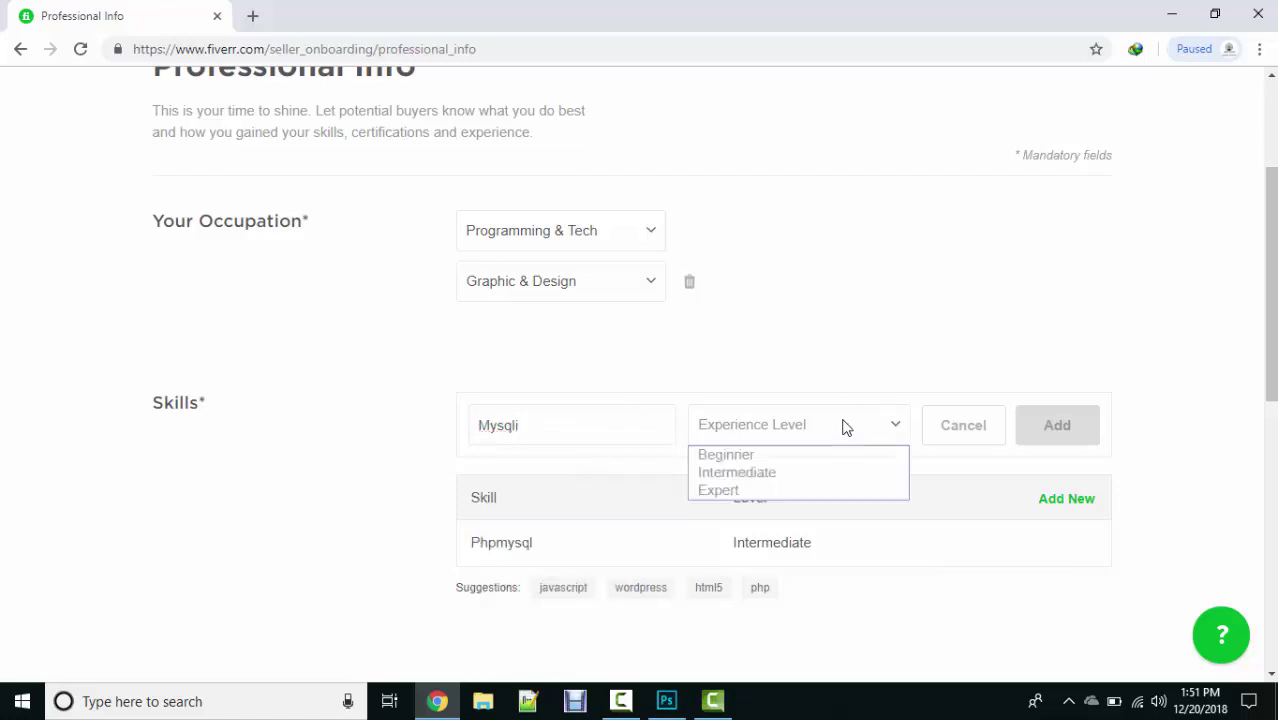
{"action": "left_click", "coordinate": [771, 476]}
{"action": "left_click", "coordinate": [1060, 437]}
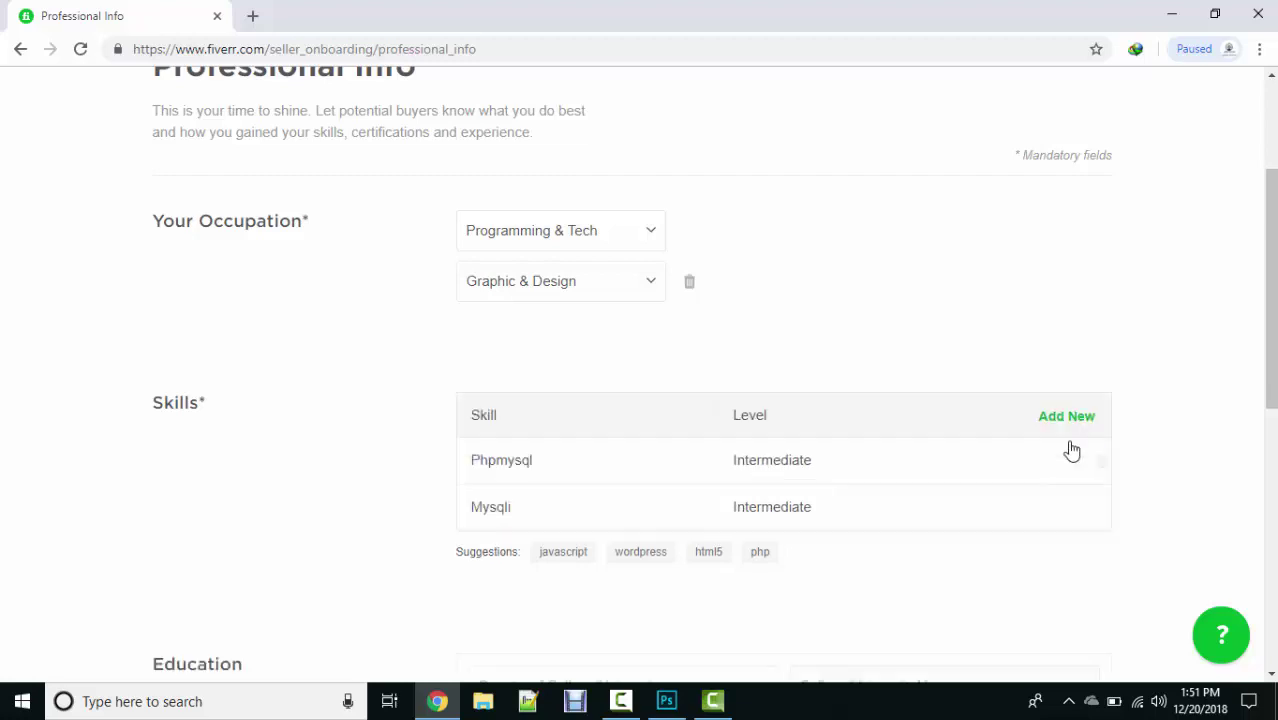
{"action": "left_click", "coordinate": [1047, 425]}
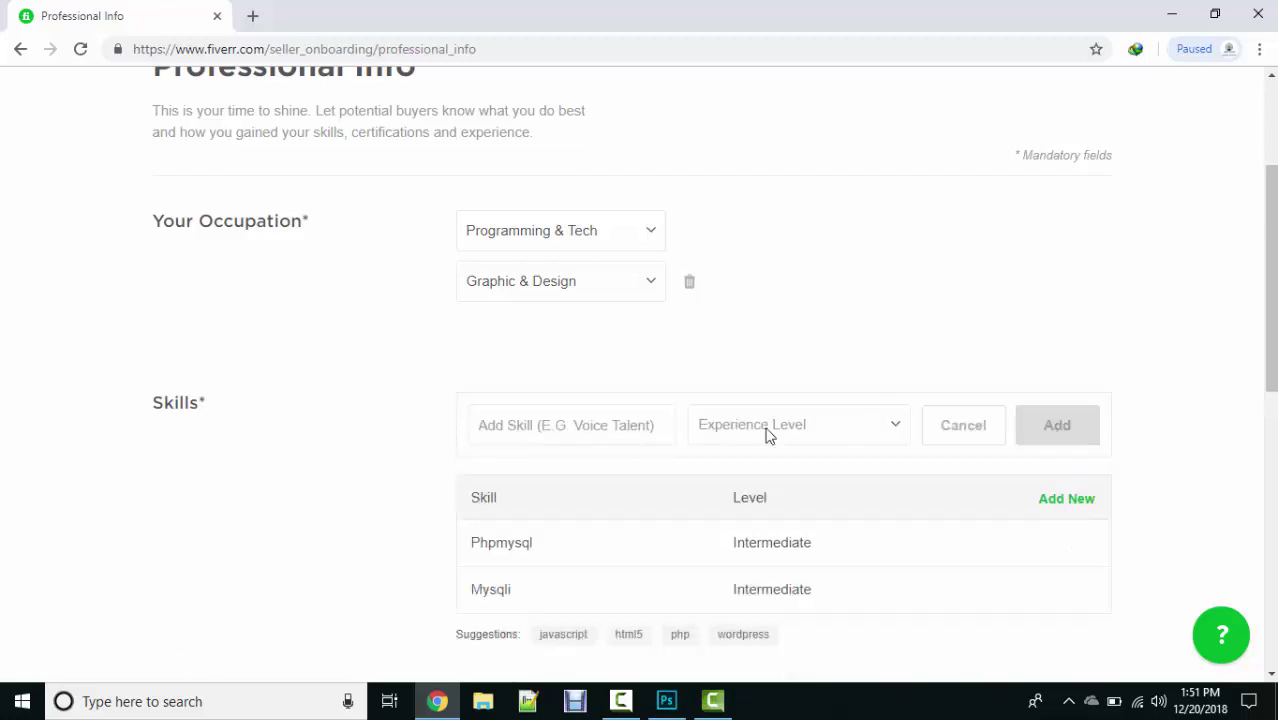
{"action": "left_click", "coordinate": [627, 423]}
{"action": "type", "text": "Wod"}
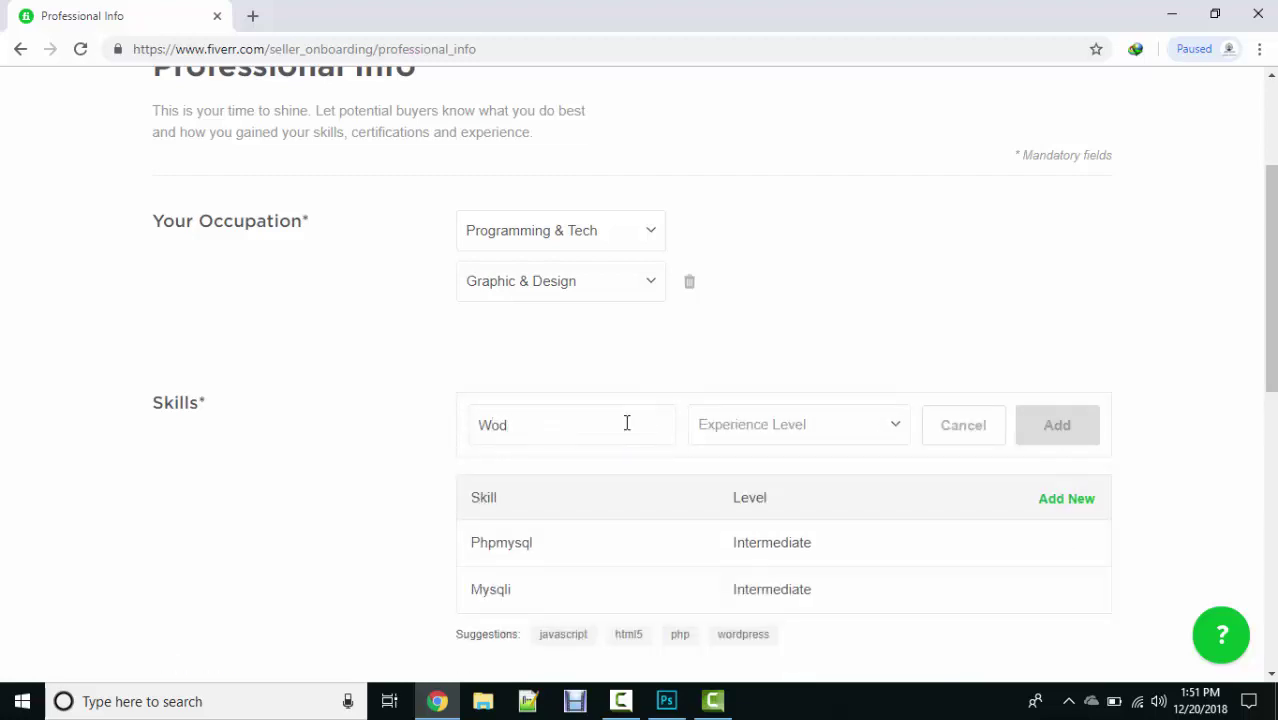
{"action": "key", "text": "BackSpace"}
{"action": "type", "text": "rp"}
{"action": "key", "text": "BackSpace"}
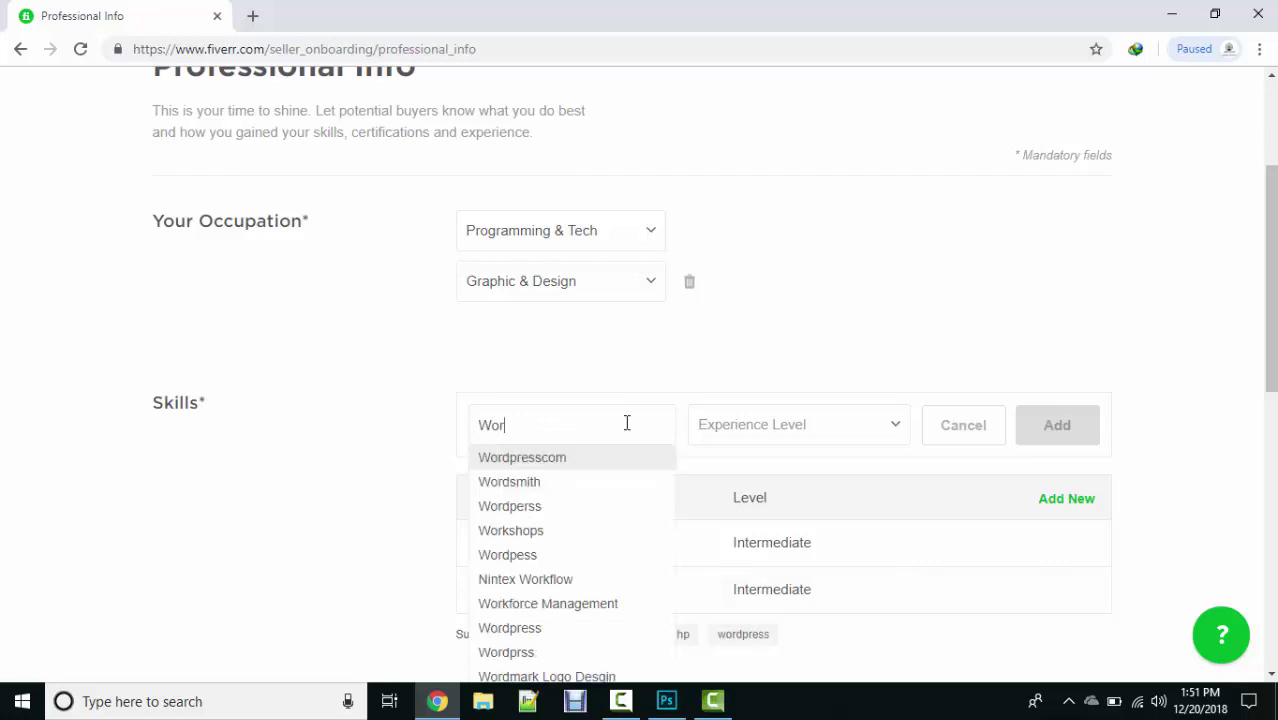
{"action": "type", "text": "p"}
{"action": "left_click", "coordinate": [571, 460]}
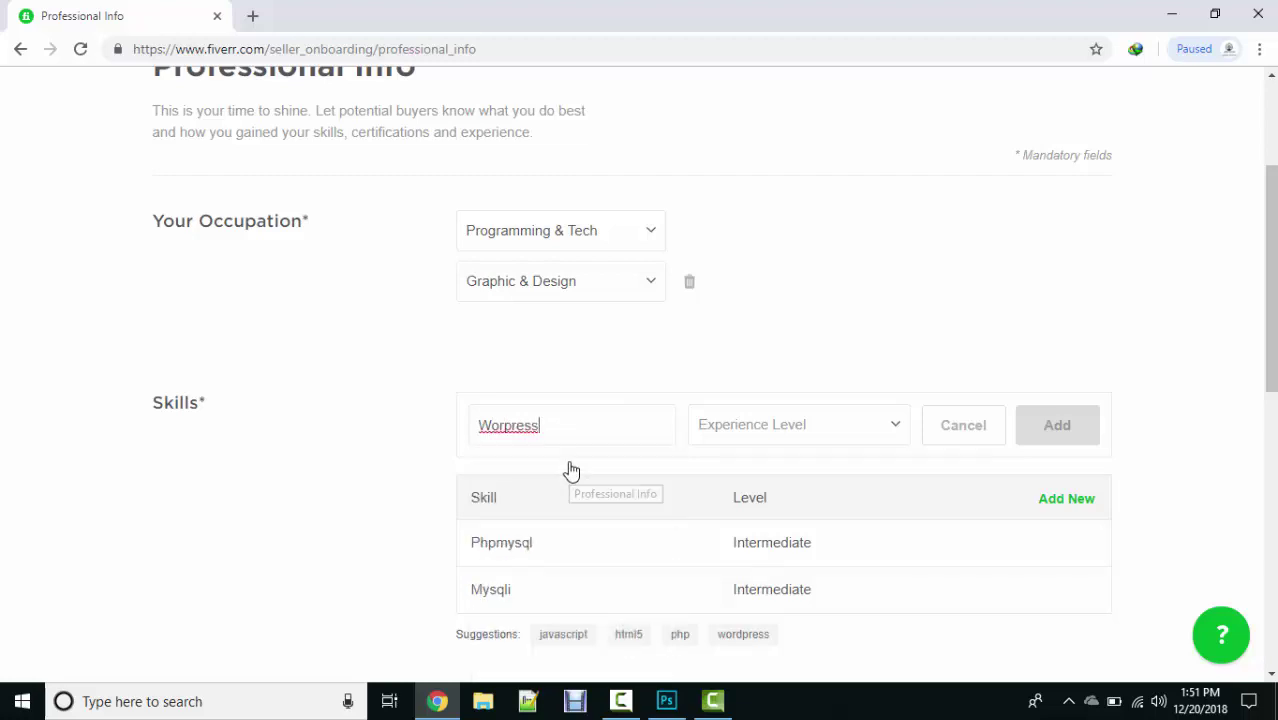
{"action": "left_click", "coordinate": [892, 424]}
{"action": "left_click", "coordinate": [787, 474]}
{"action": "left_click", "coordinate": [1050, 438]}
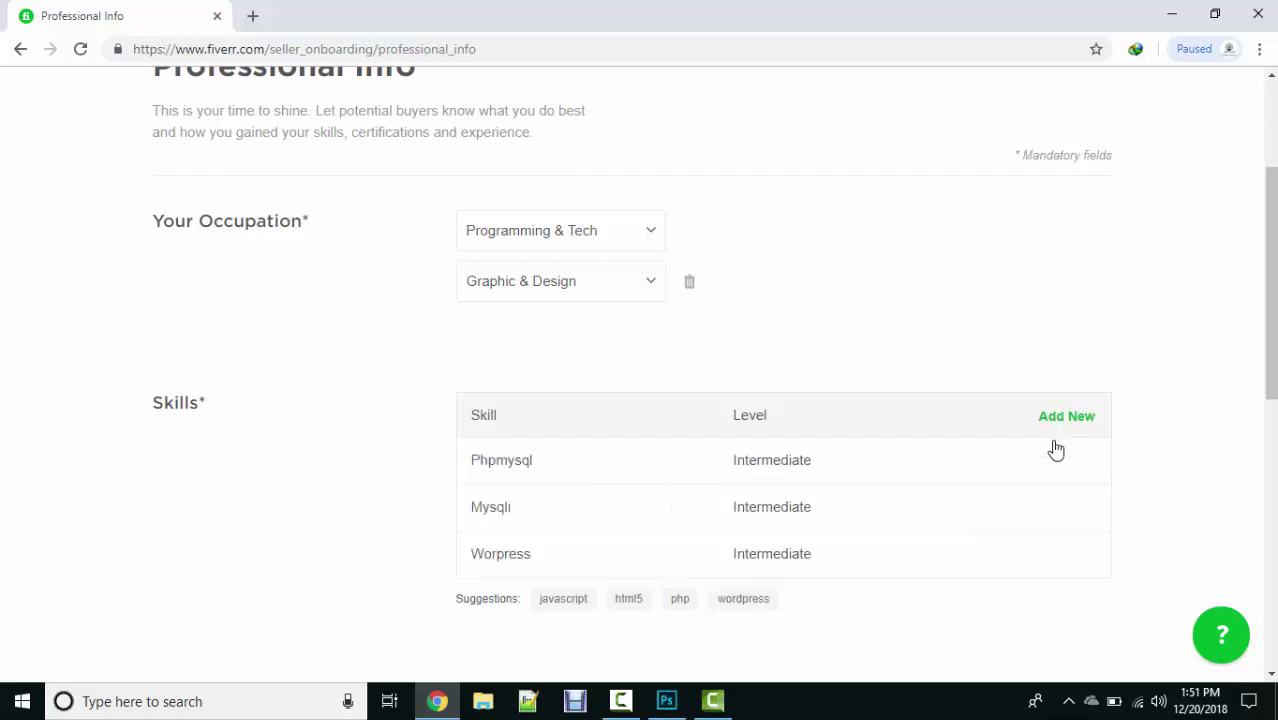
Add the suggested Html5 at Intermediate and Web Development at Expert
{"action": "scroll", "coordinate": [1080, 460], "scroll_direction": "down", "scroll_amount": 2}
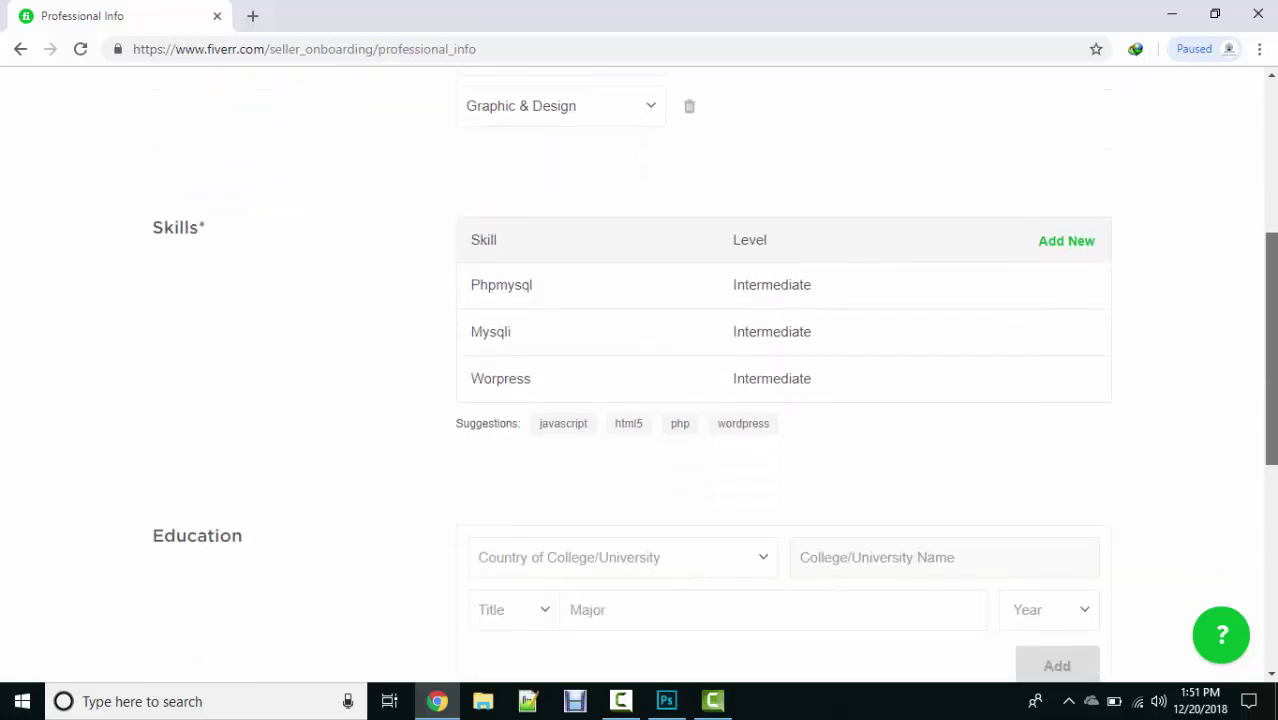
{"action": "left_click_drag", "start_coordinate": [624, 421], "coordinate": [628, 425]}
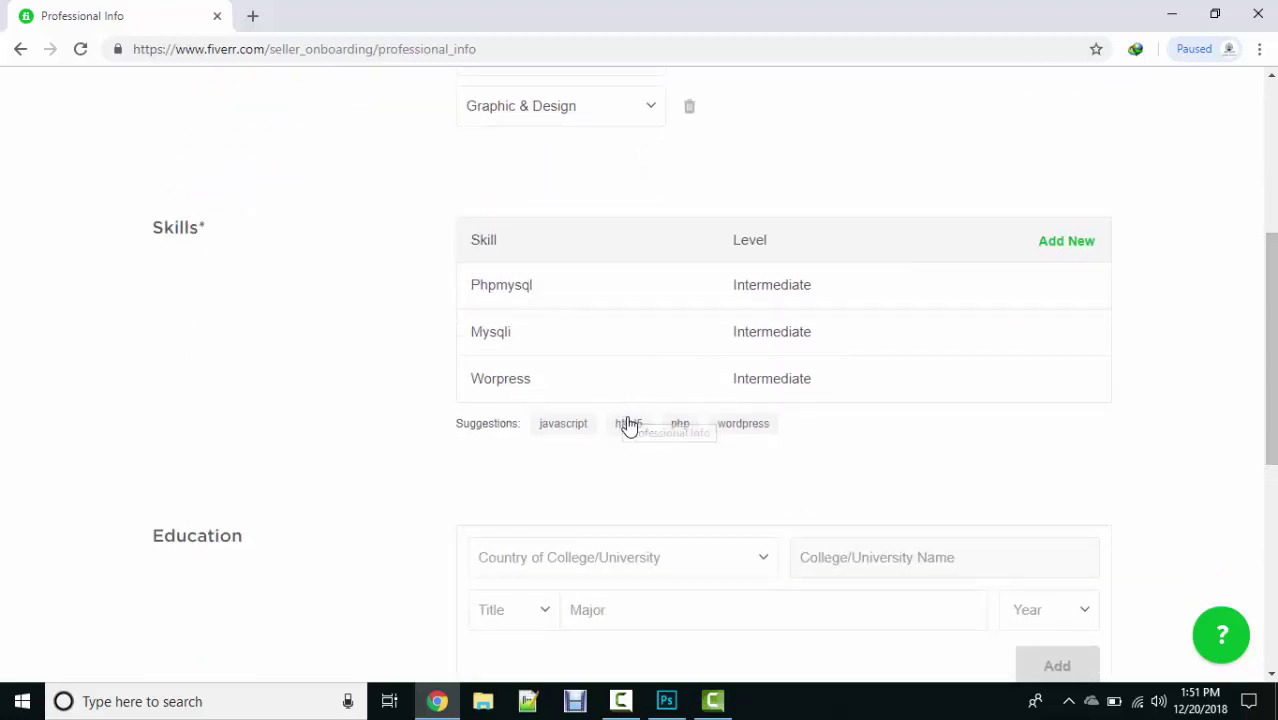
{"action": "left_click", "coordinate": [628, 425]}
{"action": "left_click", "coordinate": [826, 263]}
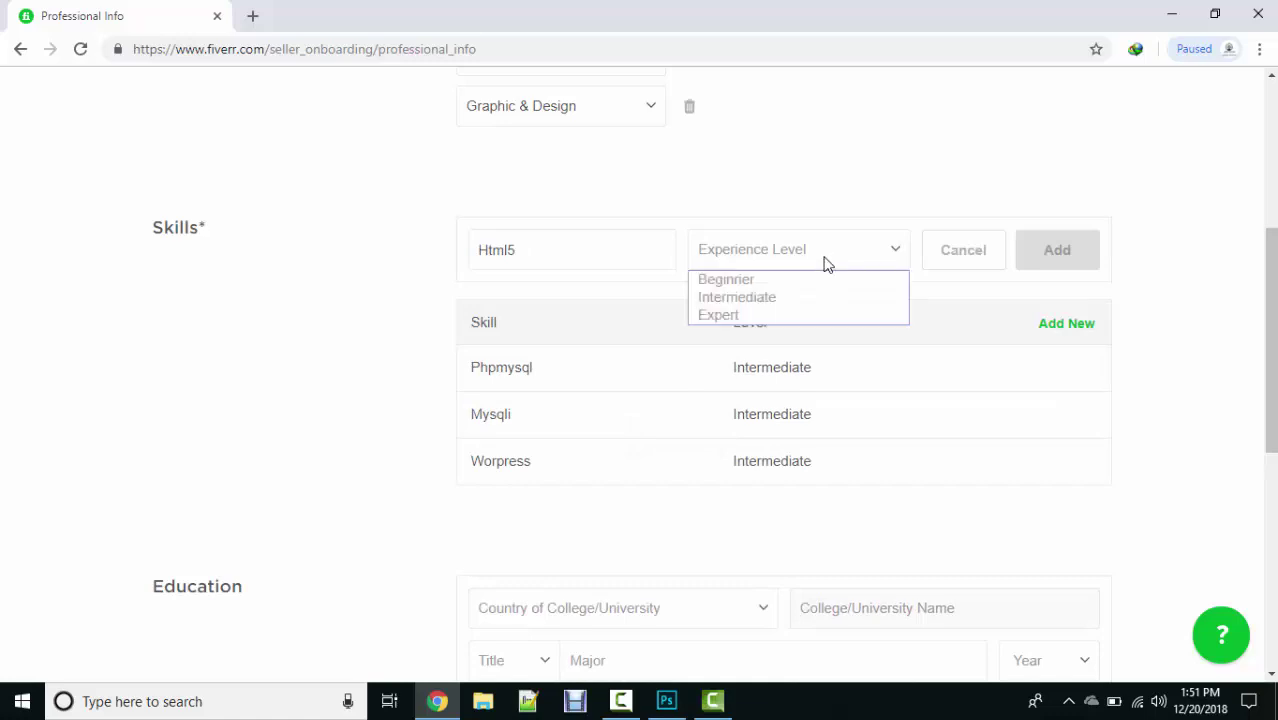
{"action": "left_click", "coordinate": [779, 297]}
{"action": "left_click", "coordinate": [1074, 258]}
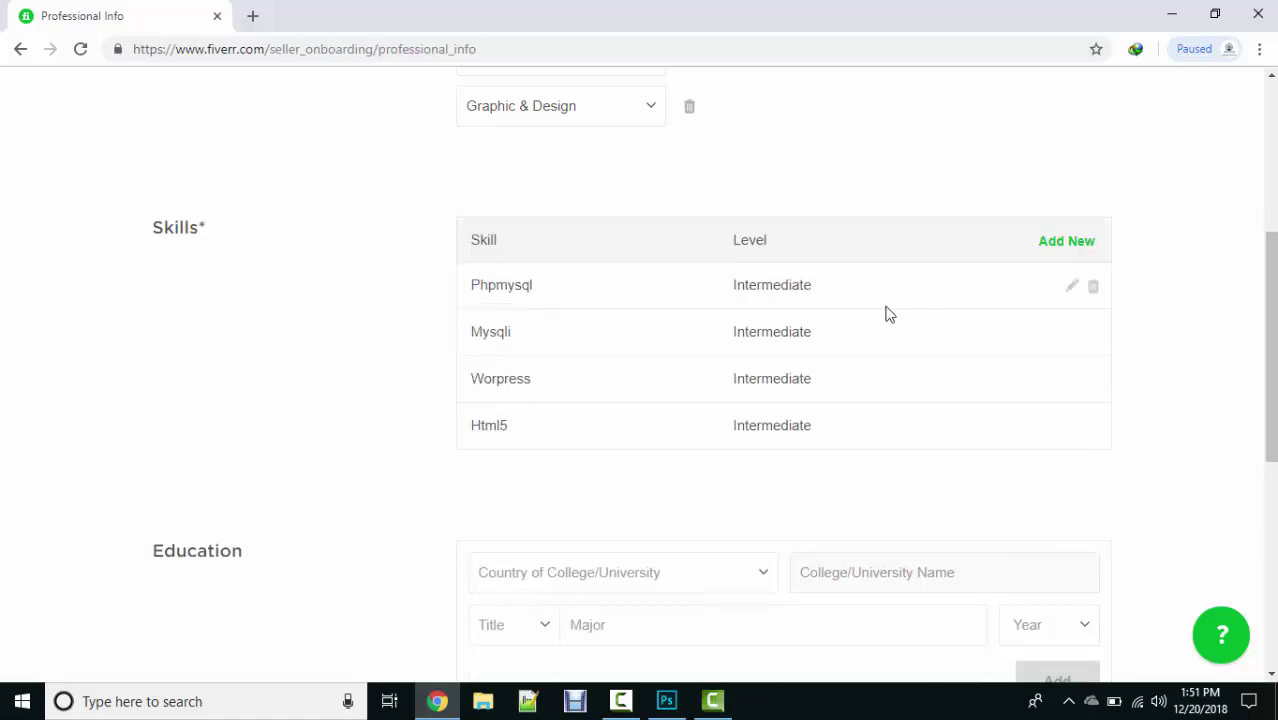
{"action": "left_click", "coordinate": [692, 472]}
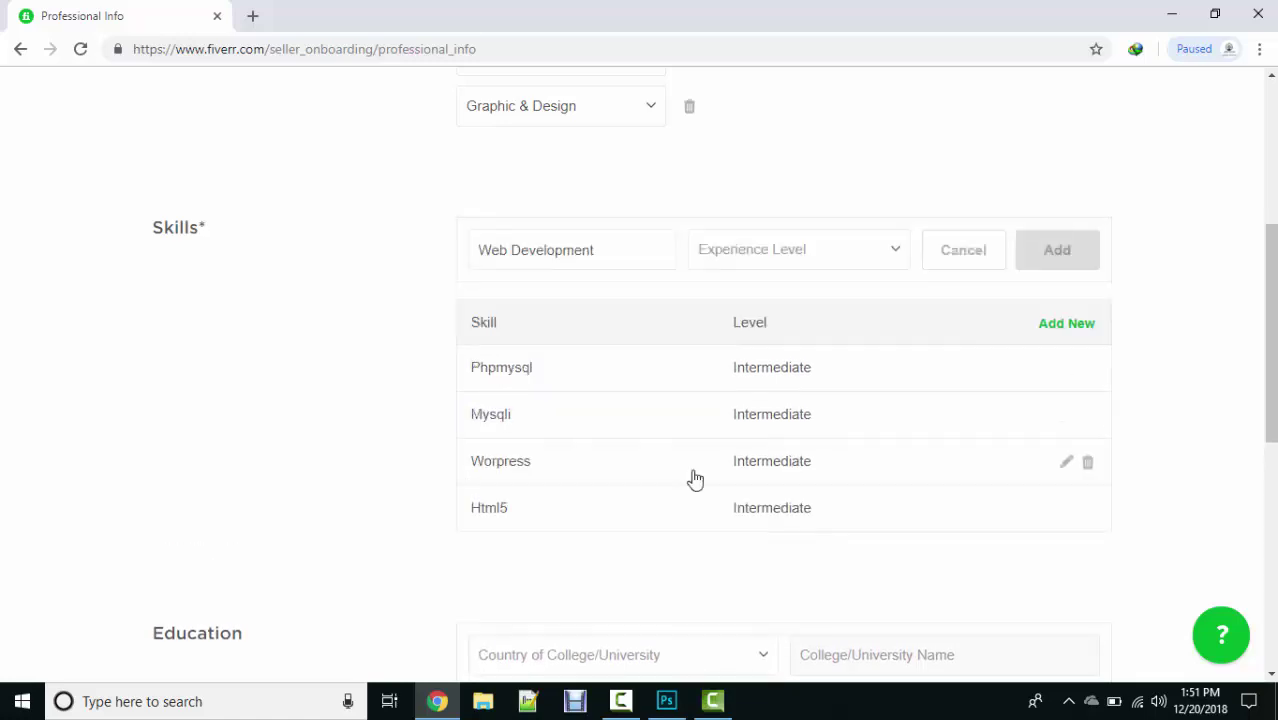
{"action": "left_click", "coordinate": [800, 264]}
{"action": "left_click", "coordinate": [759, 313]}
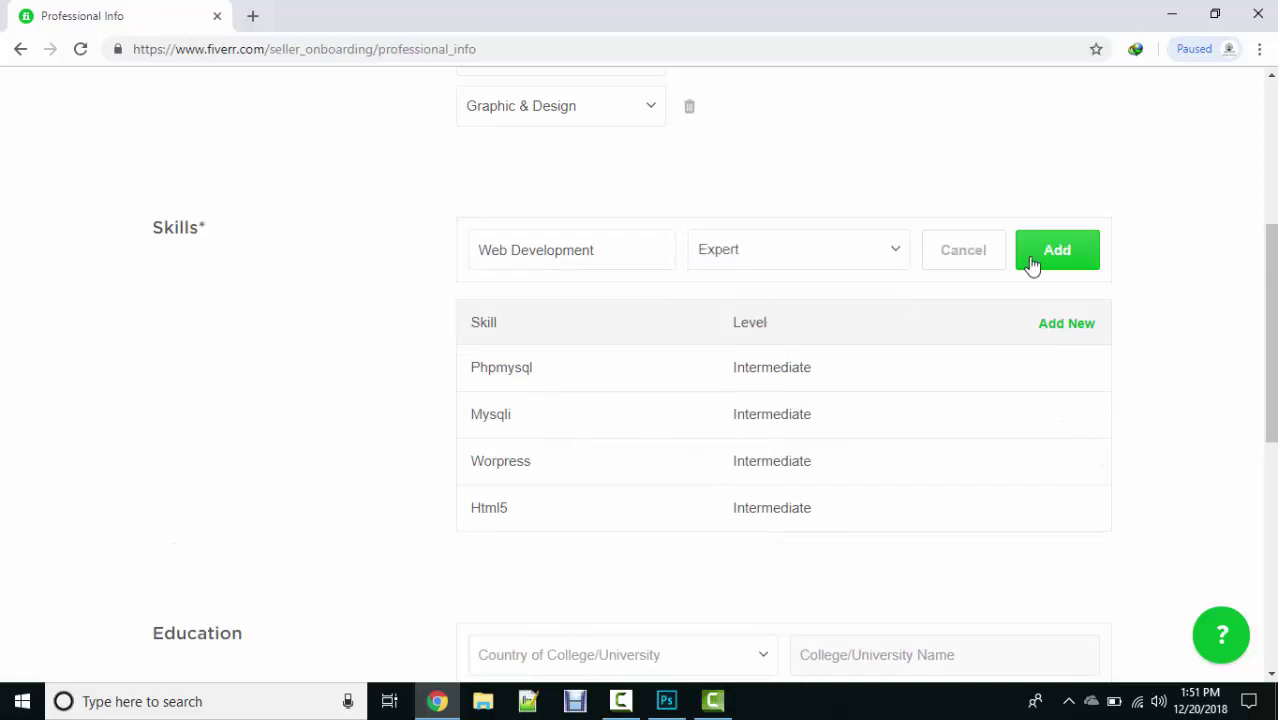
{"action": "left_click", "coordinate": [1032, 263]}
Set the education country to Pakistan and the university to MUET
{"action": "left_click_drag", "start_coordinate": [1272, 282], "coordinate": [1274, 392]}
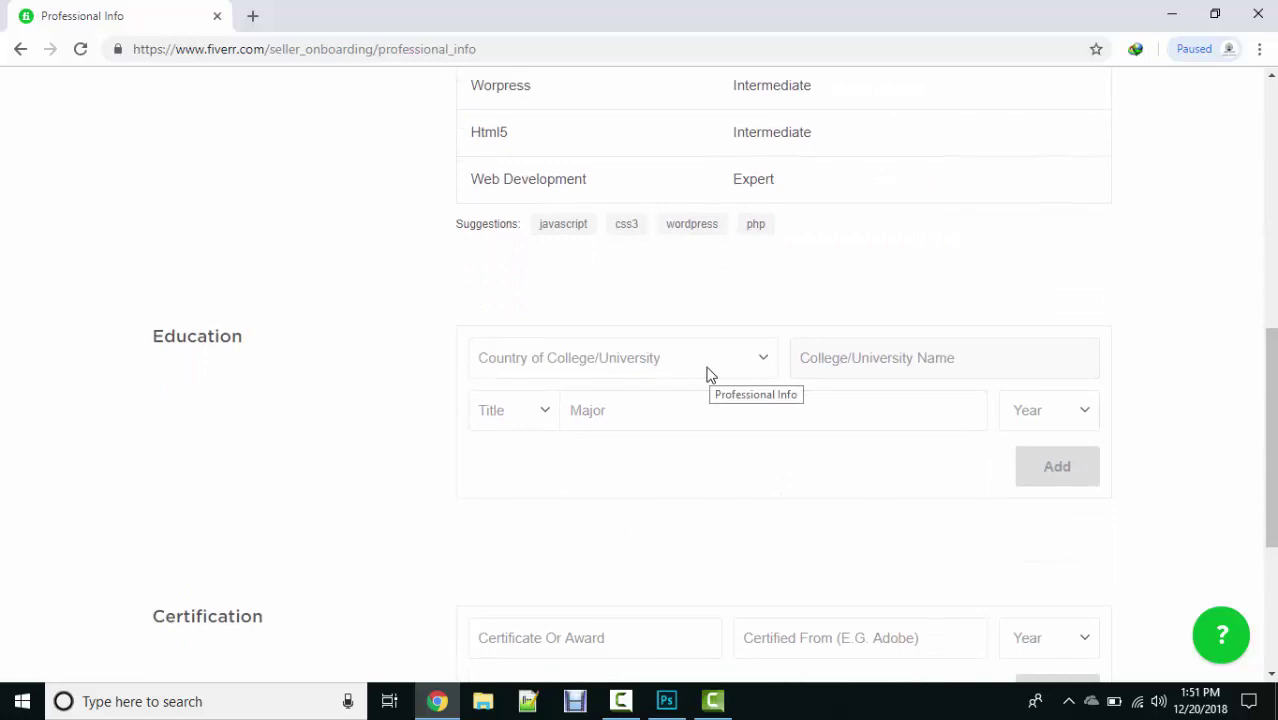
{"action": "left_click", "coordinate": [761, 367]}
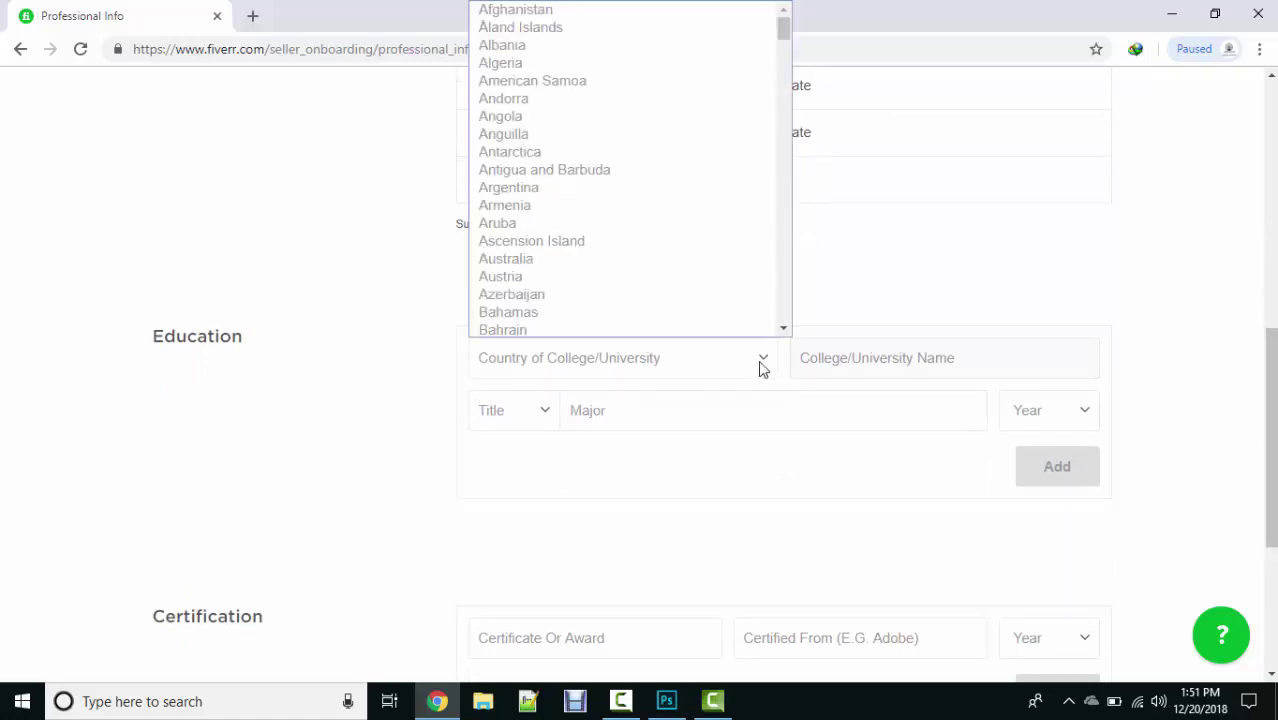
{"action": "key", "text": "p"}
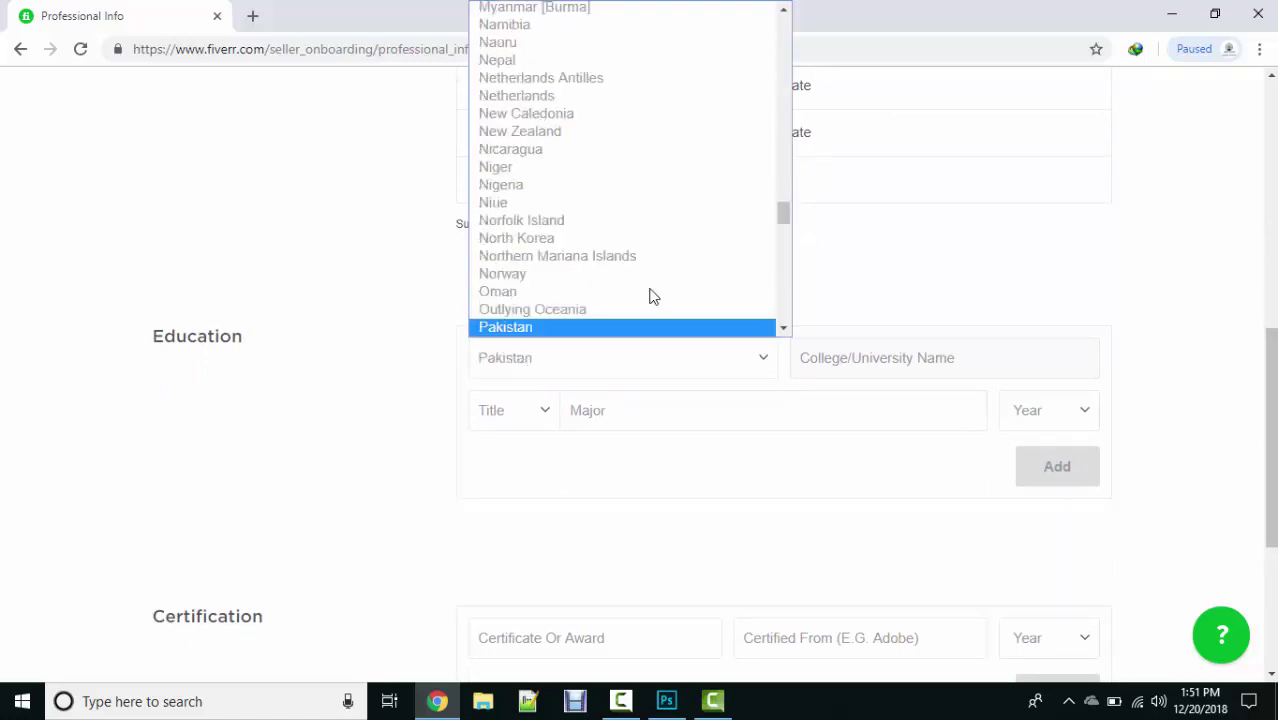
{"action": "left_click", "coordinate": [627, 328]}
{"action": "left_click", "coordinate": [851, 358]}
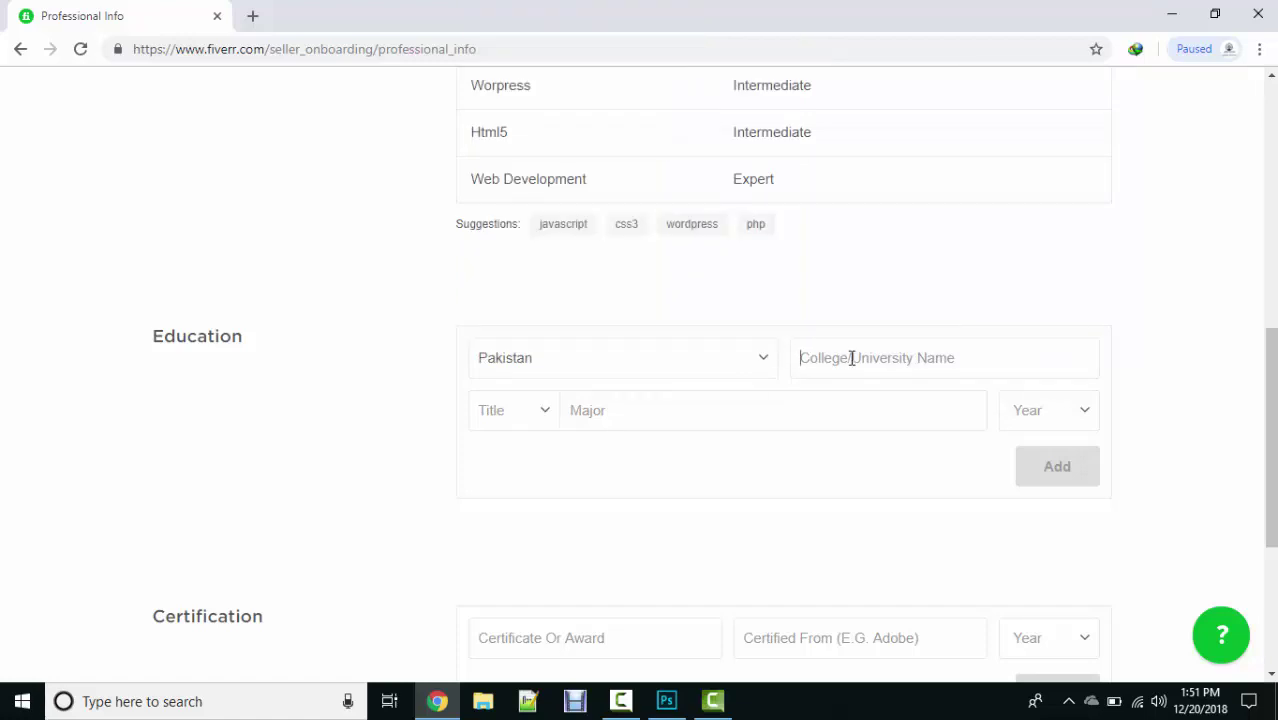
{"action": "type", "text": "MUET"}
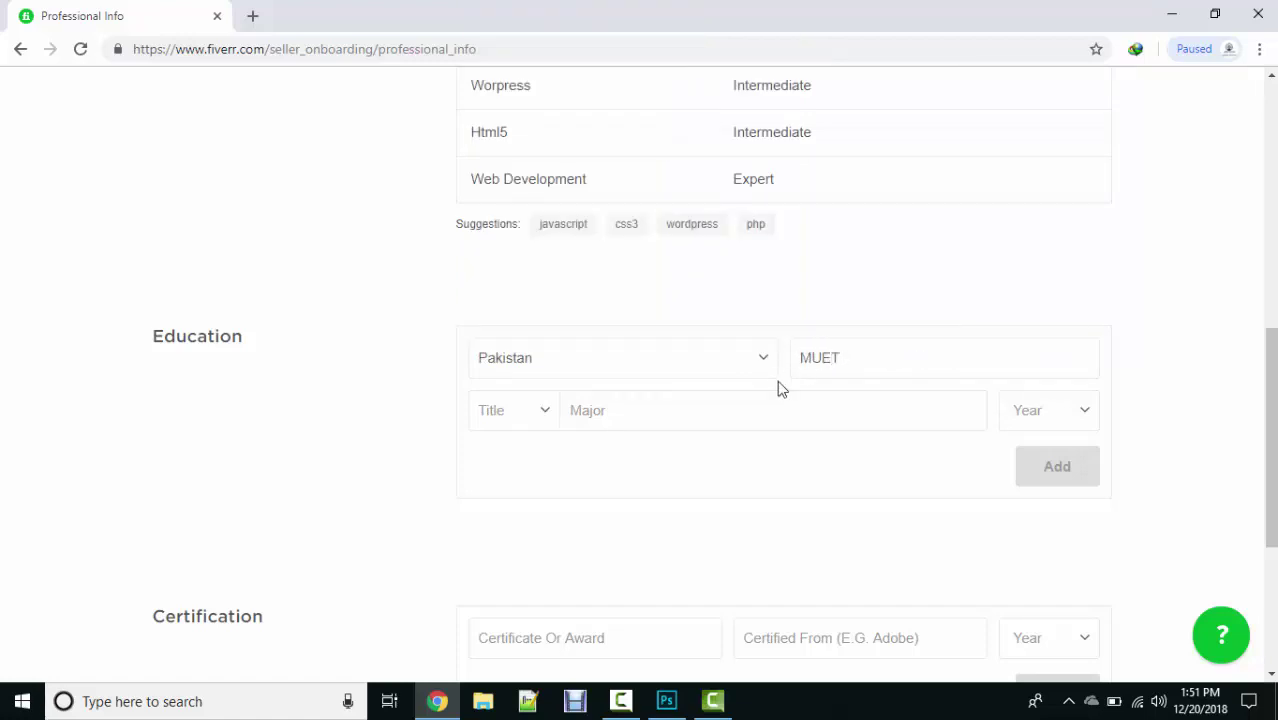
Add a B.Sc. in Computerscience graduated in 2017 to Education
{"action": "left_click", "coordinate": [534, 420]}
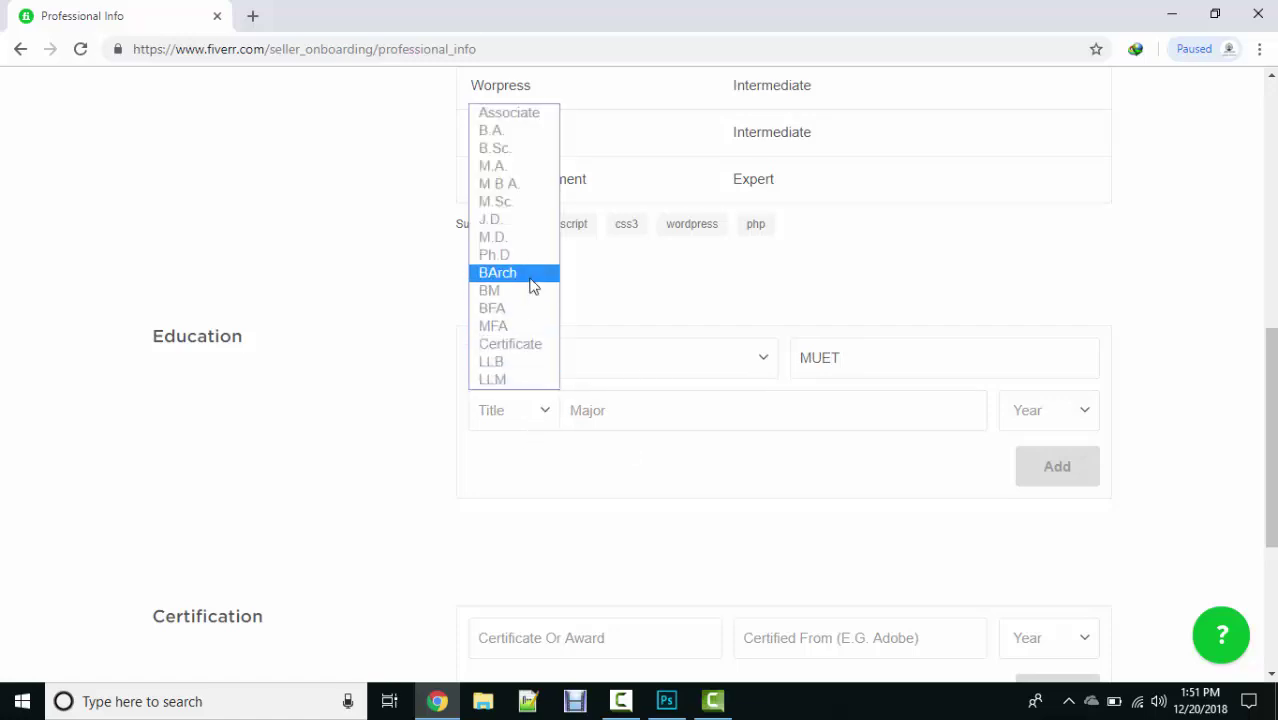
{"action": "left_click", "coordinate": [508, 148]}
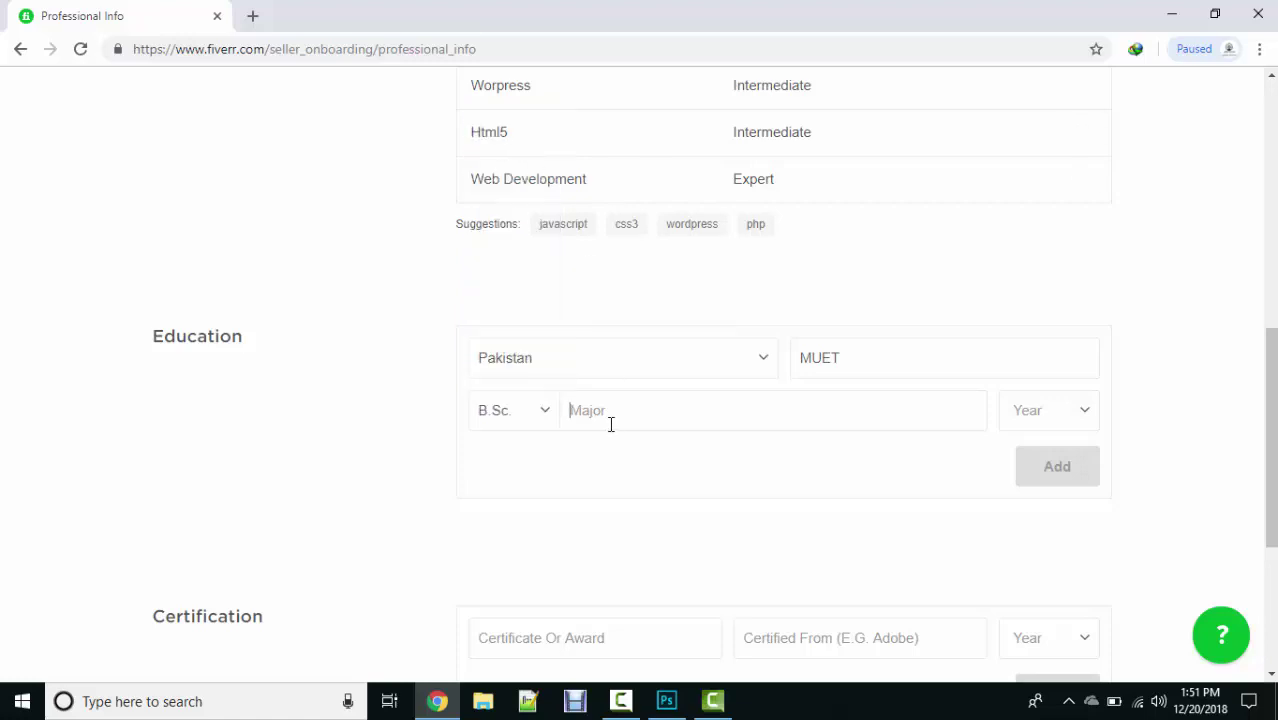
{"action": "type", "text": "Comp"}
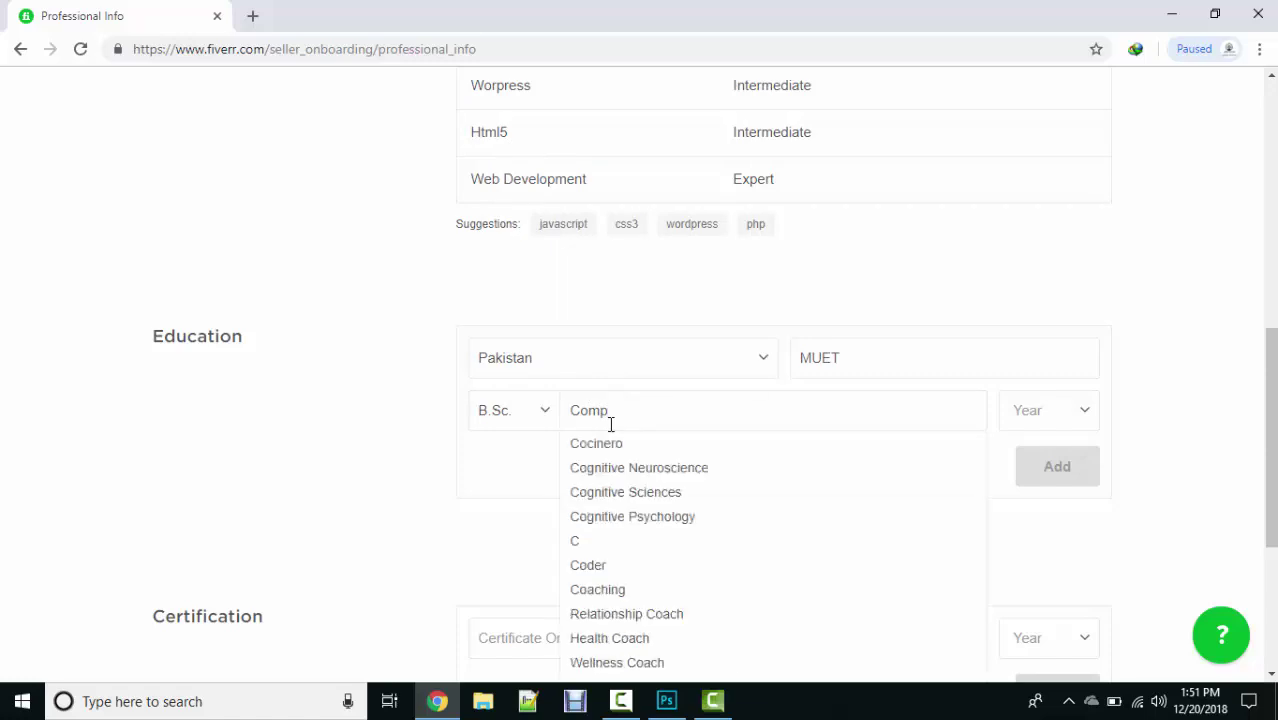
{"action": "type", "text": "ute"}
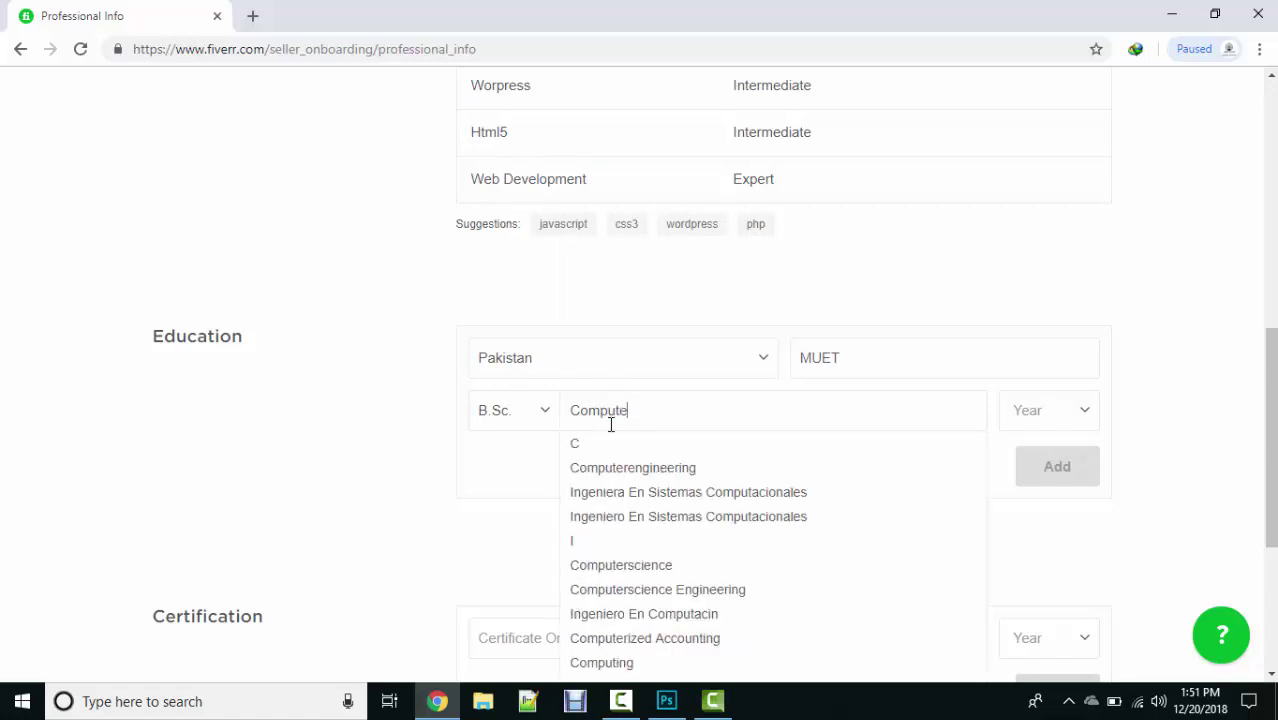
{"action": "left_click", "coordinate": [645, 565]}
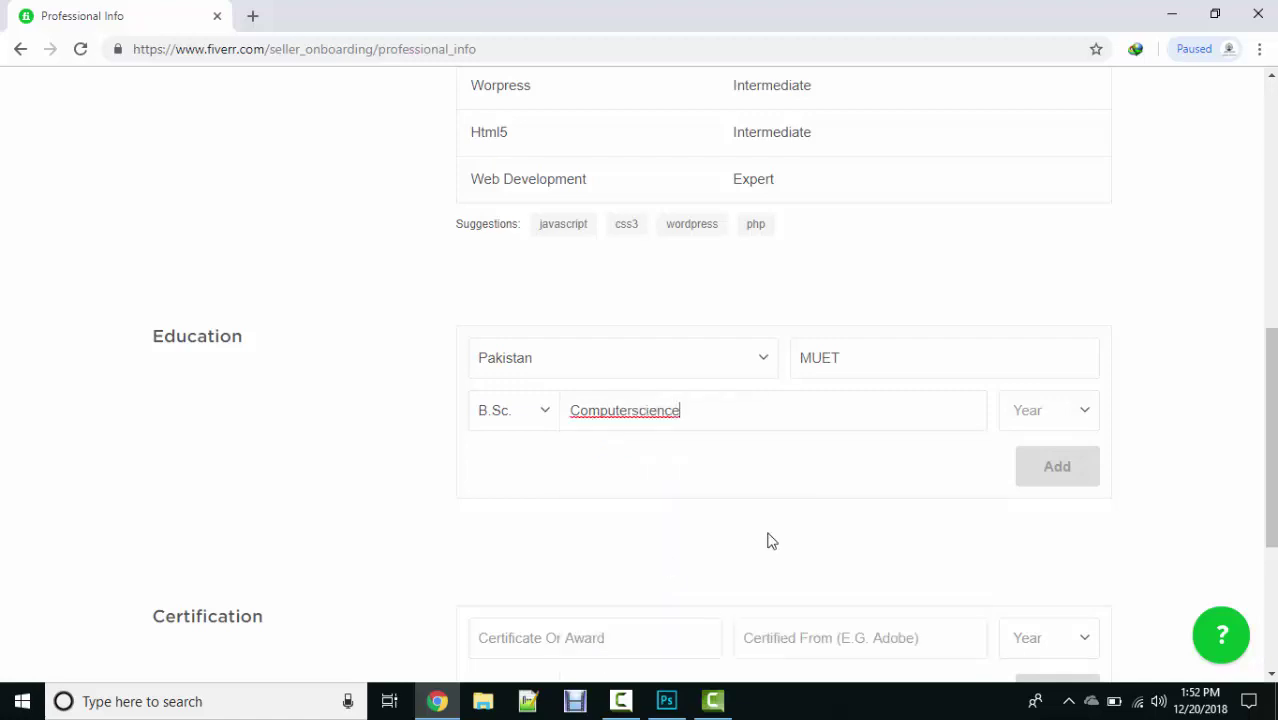
{"action": "left_click", "coordinate": [1037, 428]}
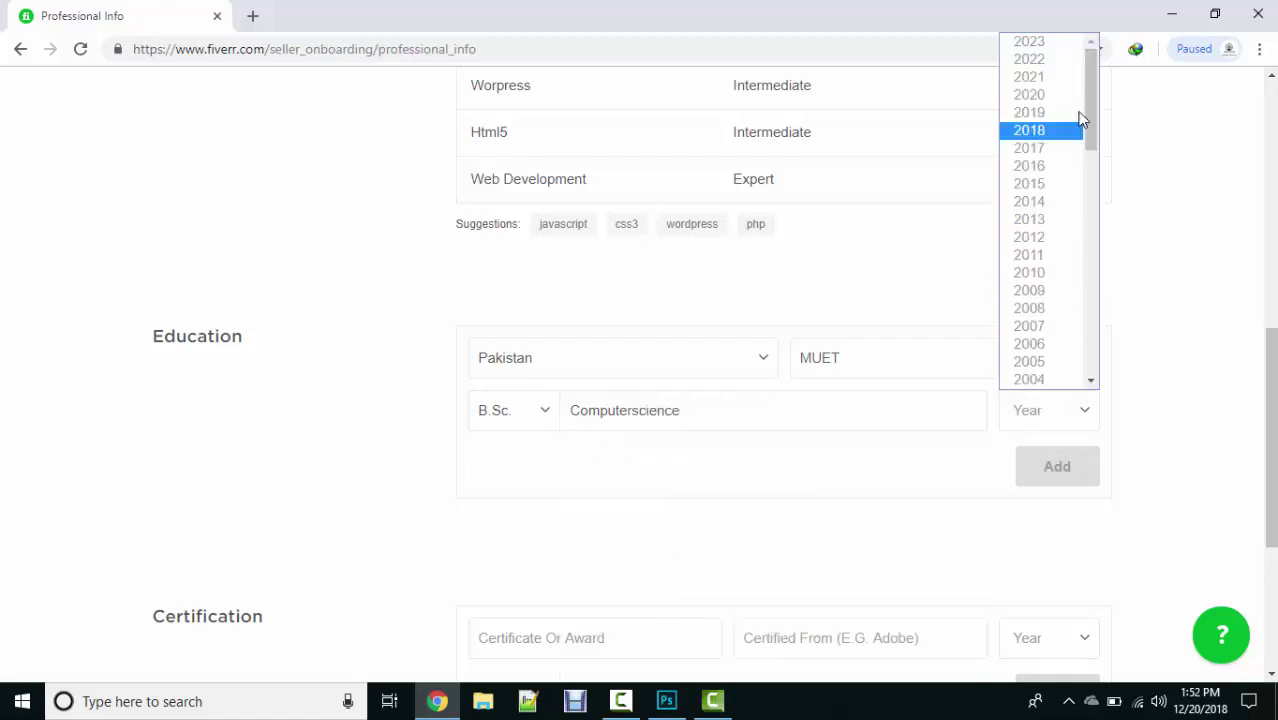
{"action": "left_click", "coordinate": [1045, 148]}
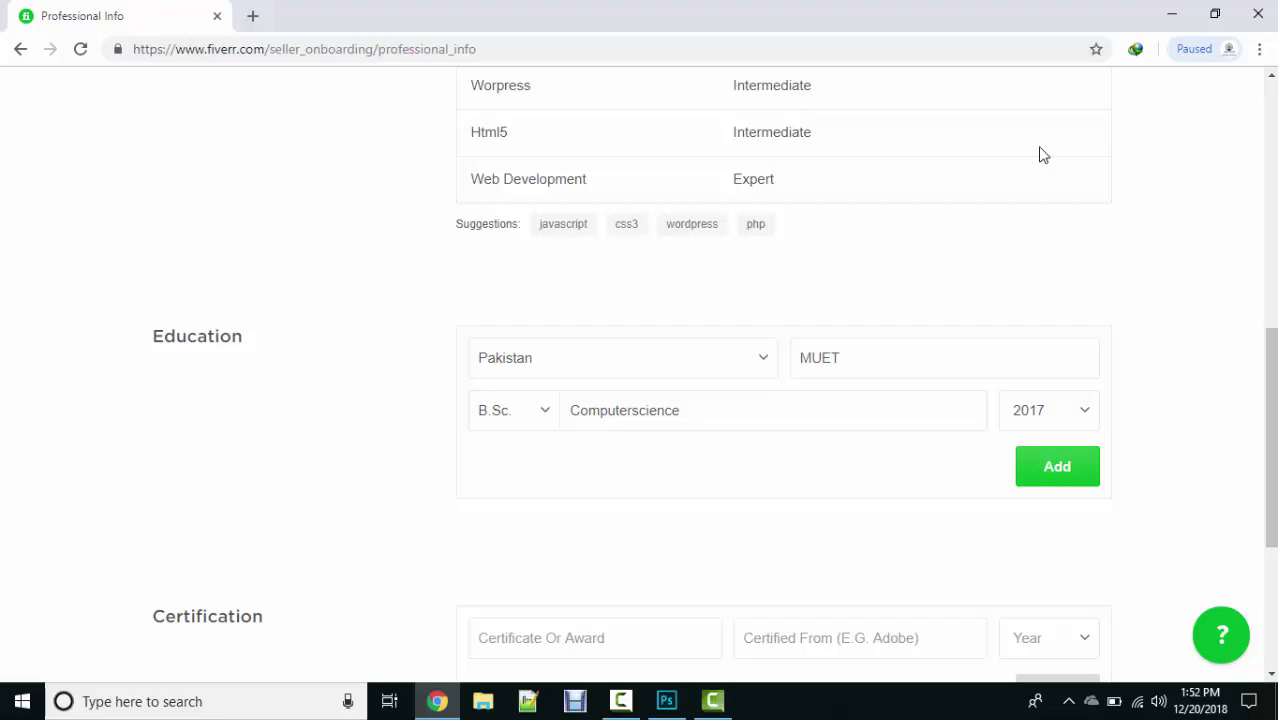
{"action": "left_click", "coordinate": [1055, 471]}
{"action": "scroll", "coordinate": [1000, 460], "scroll_direction": "down", "scroll_amount": 1}
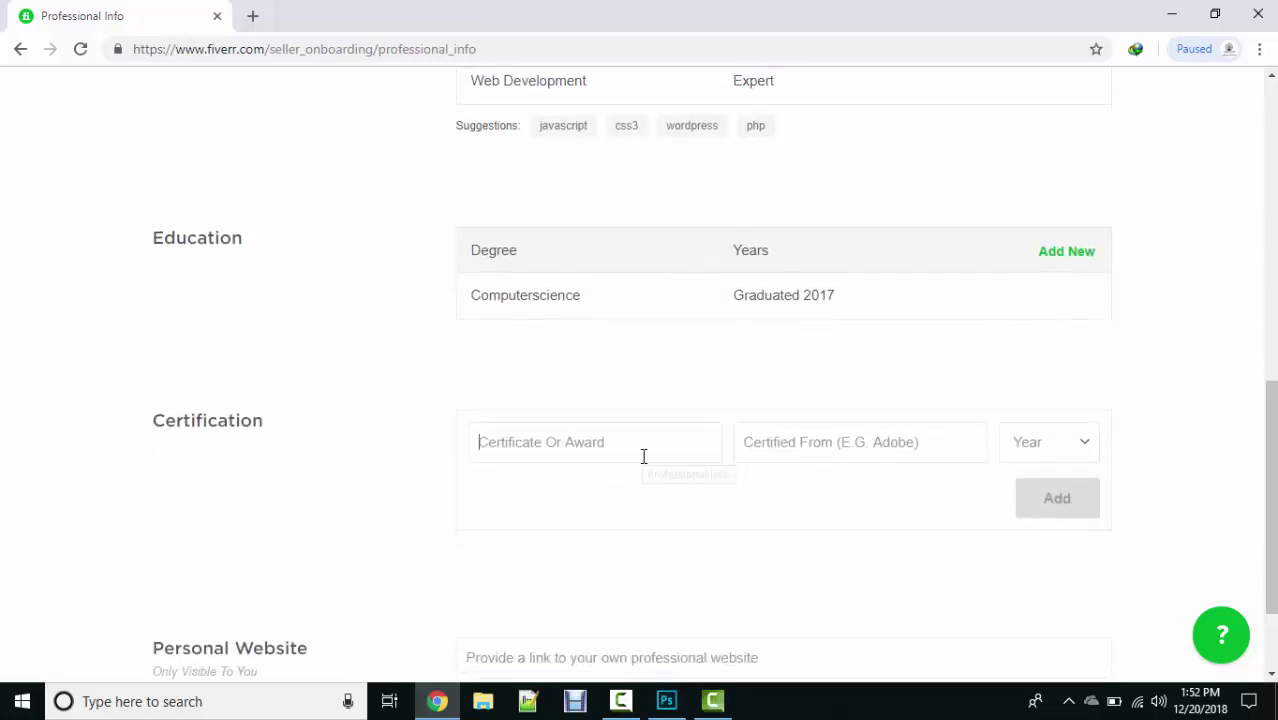
{"action": "scroll", "coordinate": [1270, 500], "scroll_direction": "down", "scroll_amount": 1}
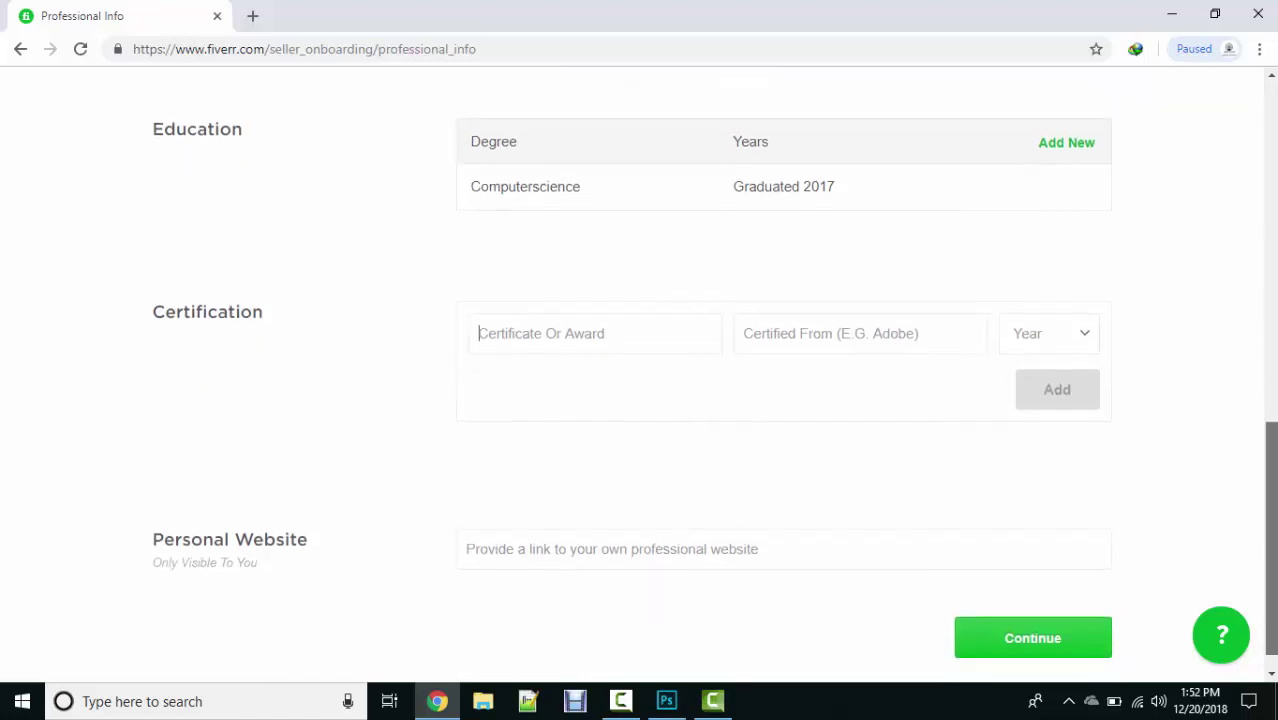
{"action": "left_click", "coordinate": [788, 553]}
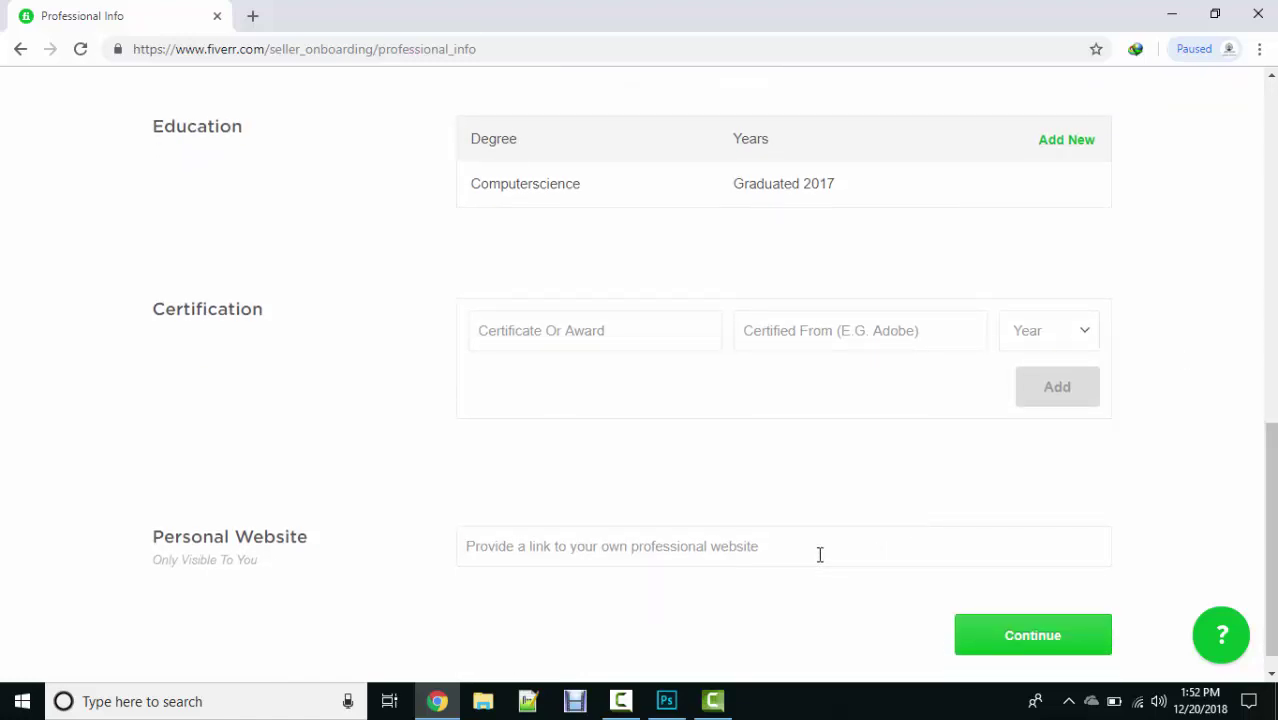
Continue past Professional Info and Linked Accounts, connecting nothing, to Account Security
{"action": "left_click", "coordinate": [1021, 639]}
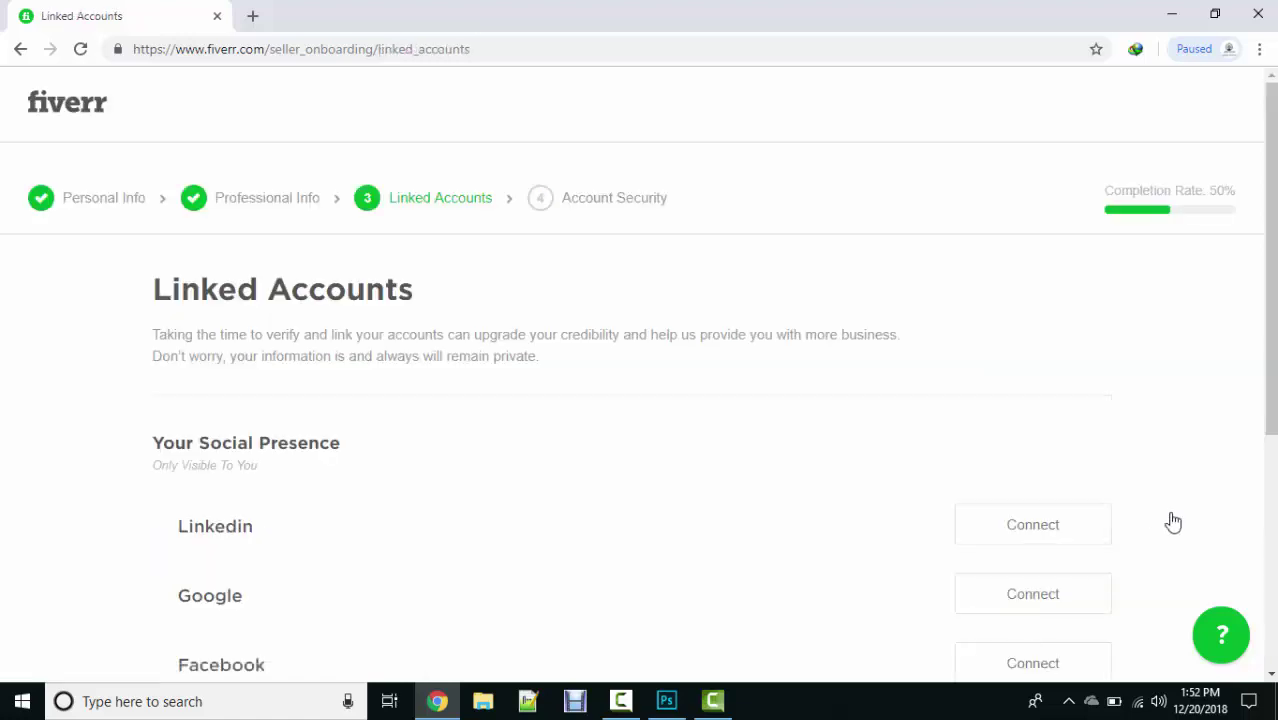
{"action": "scroll", "coordinate": [1271, 300], "scroll_direction": "down", "scroll_amount": 1}
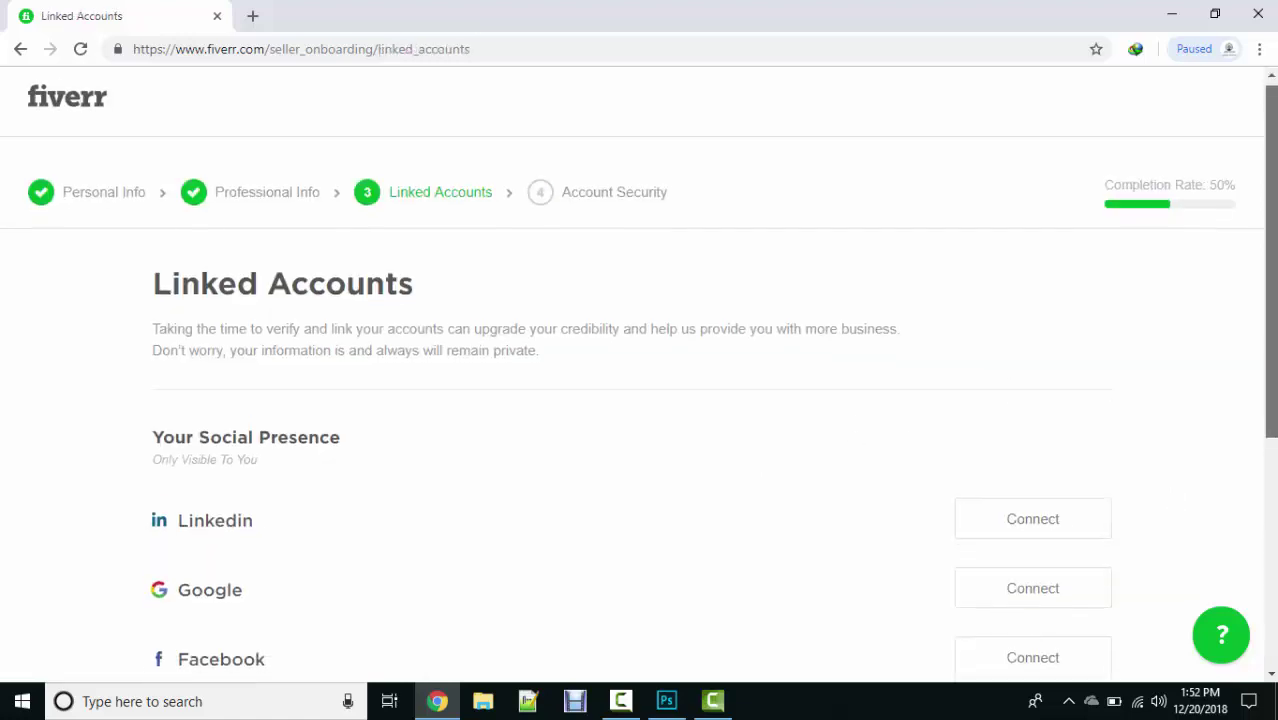
{"action": "scroll", "coordinate": [638, 378], "scroll_direction": "down", "scroll_amount": 2}
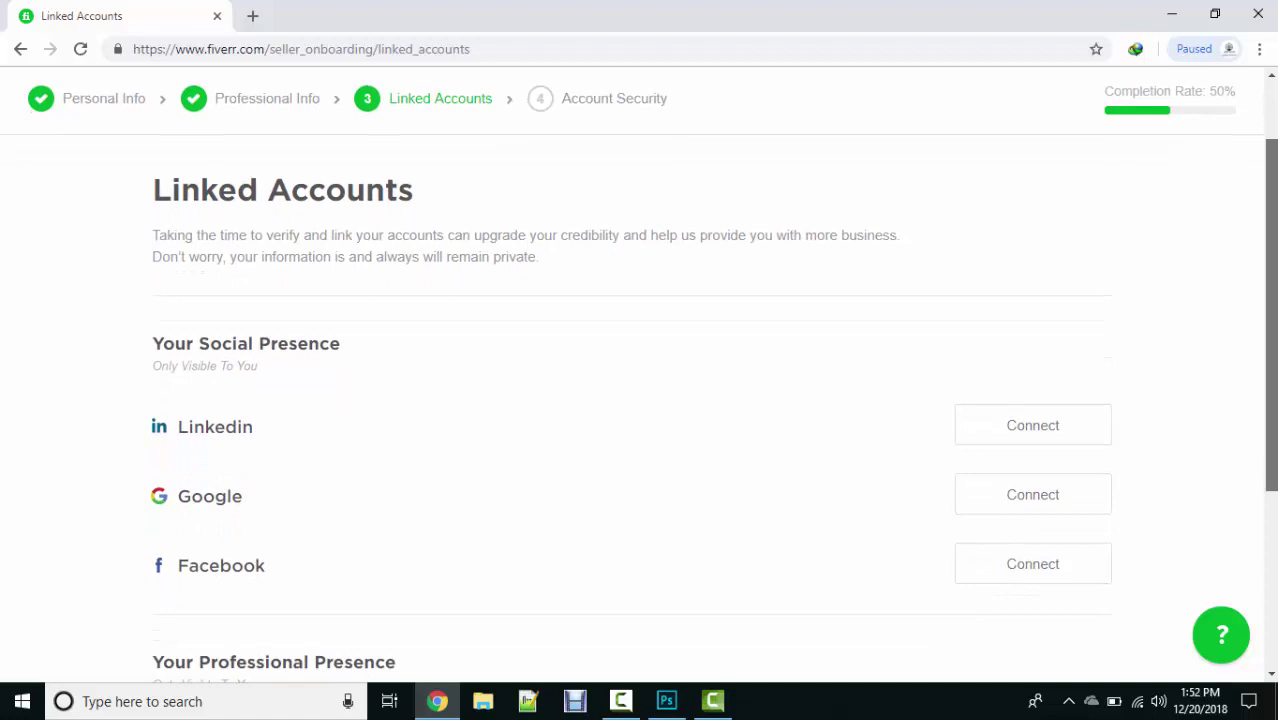
{"action": "scroll", "coordinate": [1172, 437], "scroll_direction": "down", "scroll_amount": 1}
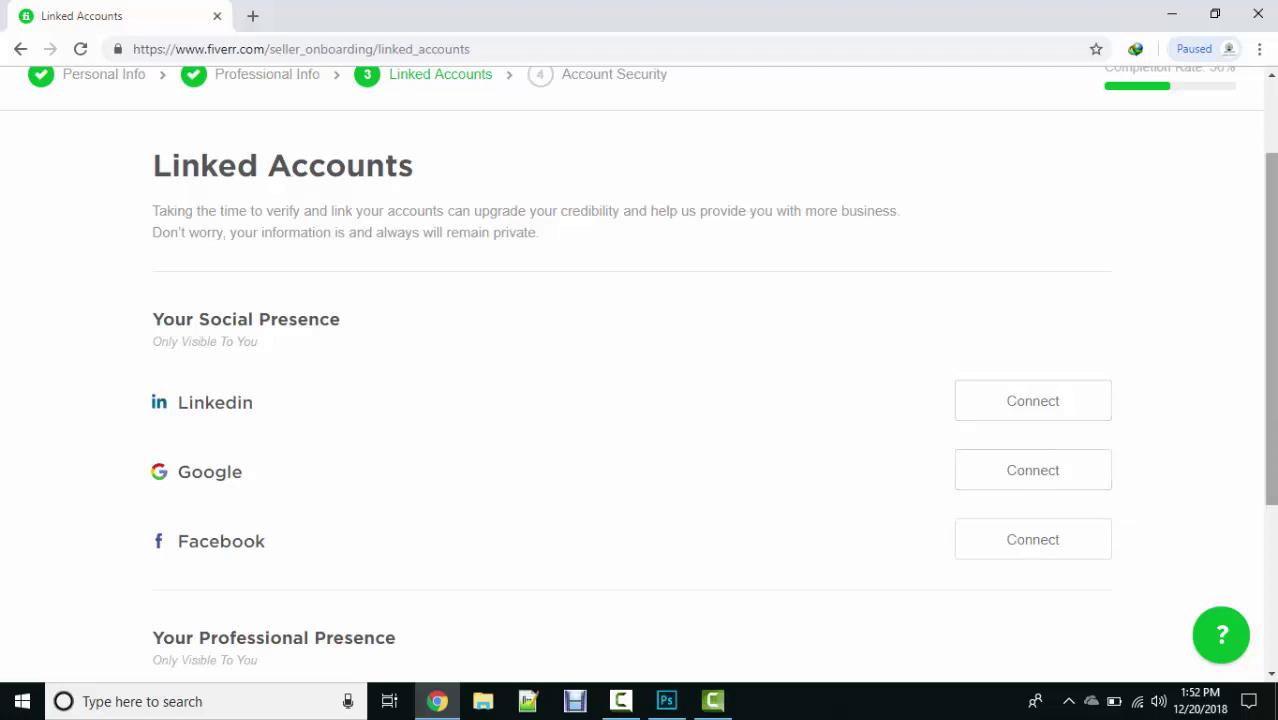
{"action": "left_click_drag", "start_coordinate": [1272, 402], "coordinate": [1272, 575]}
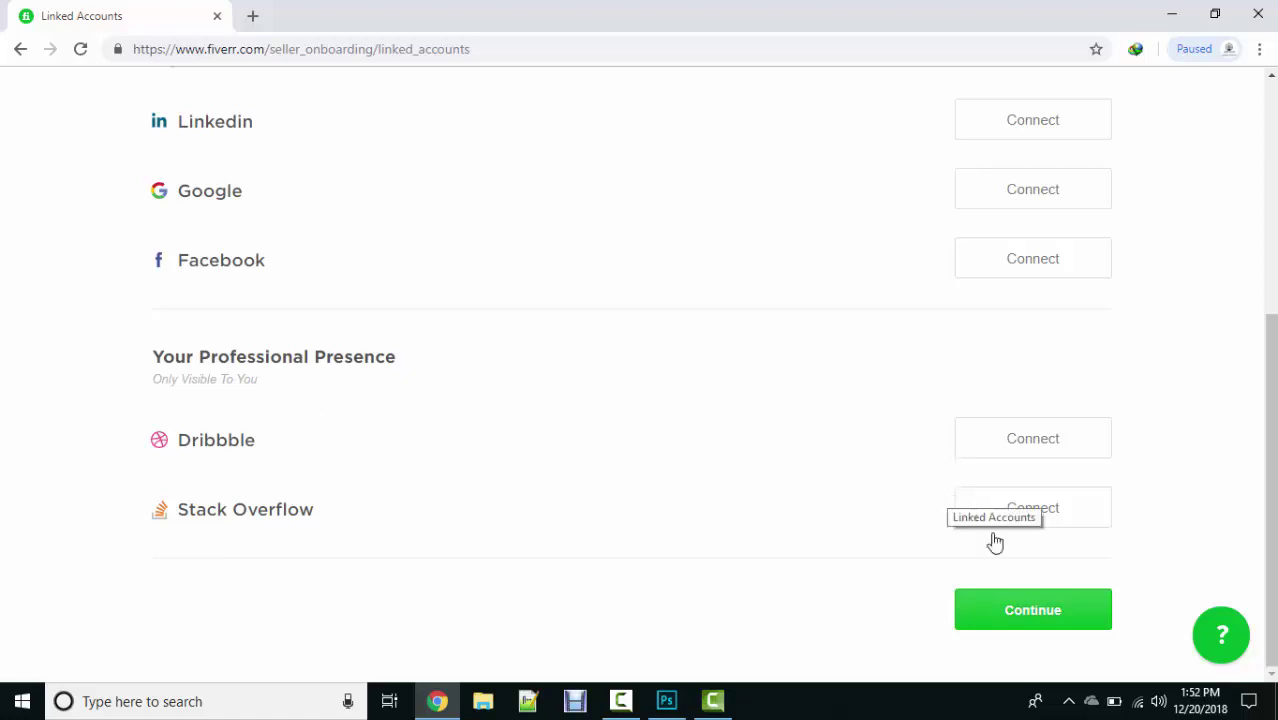
{"action": "left_click", "coordinate": [968, 612]}
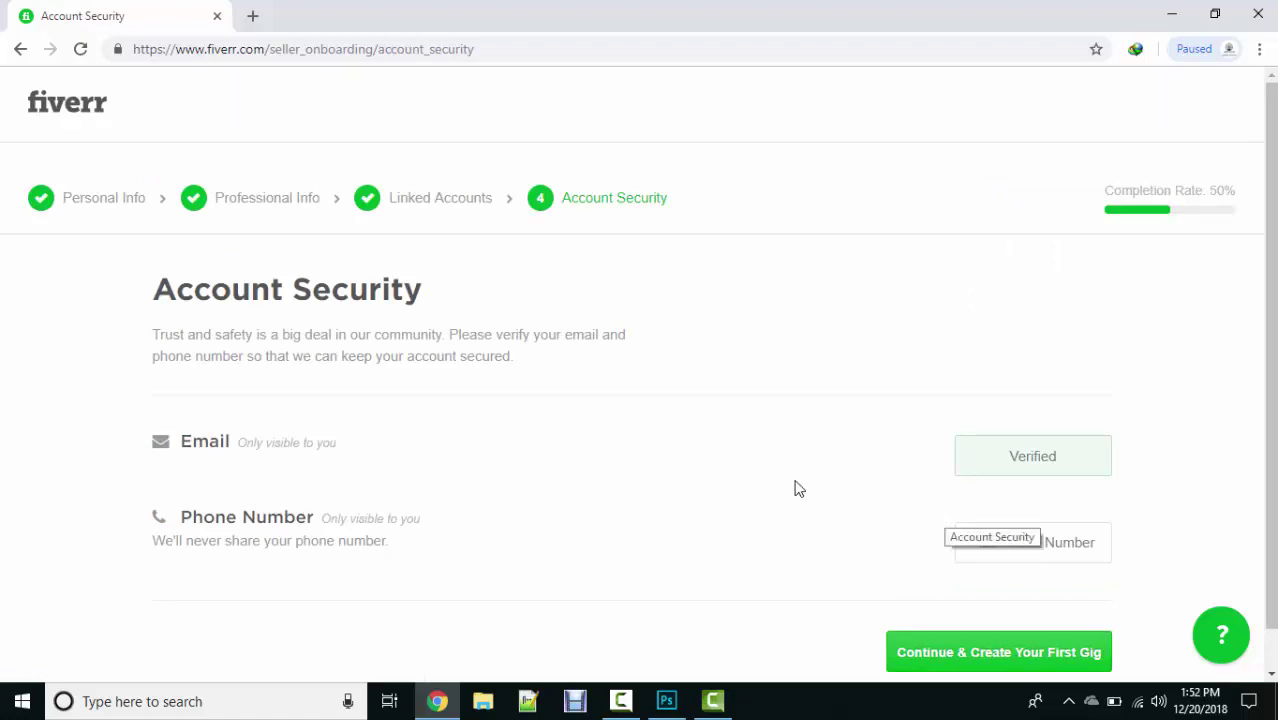
Finish onboarding and skip profile completion to open the new gig's empty Overview form
{"action": "left_click", "coordinate": [1015, 662]}
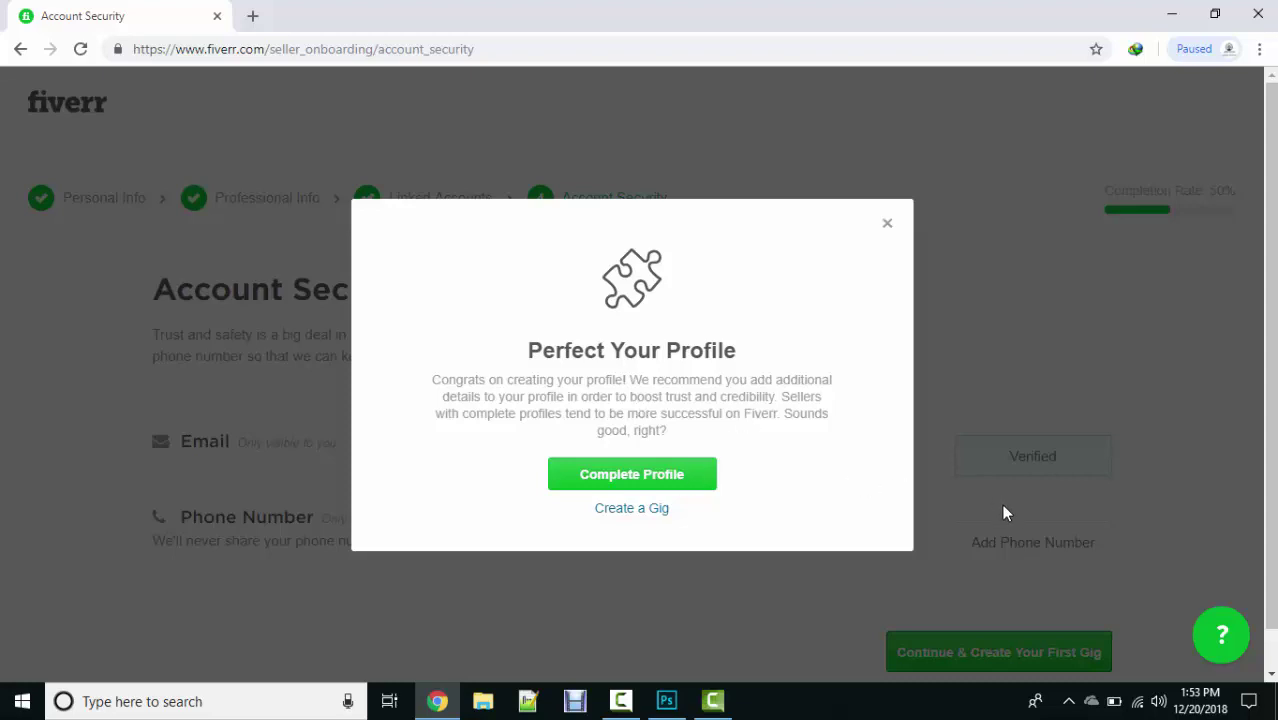
{"action": "left_click", "coordinate": [625, 509]}
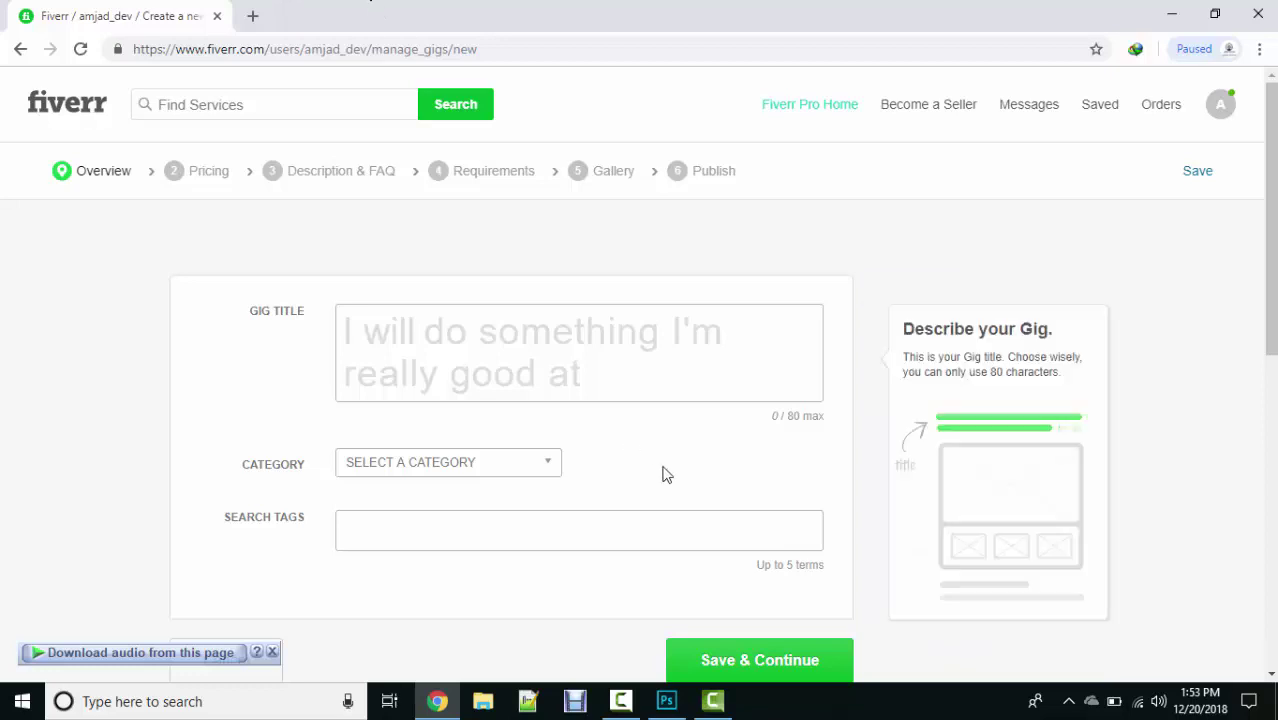
Load the Fiverr homepage in a new tab and open the Programming & Tech category
{"action": "left_click", "coordinate": [253, 14]}
{"action": "type", "text": "ive"}
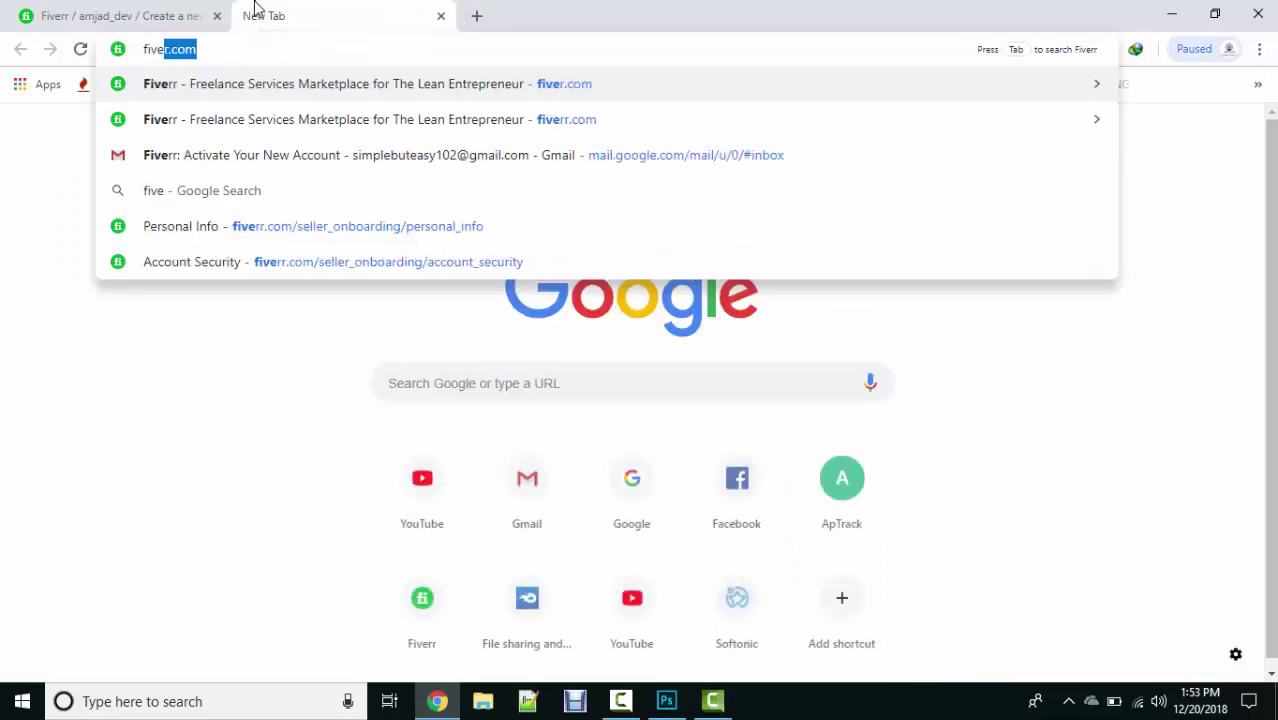
{"action": "key", "text": "Return"}
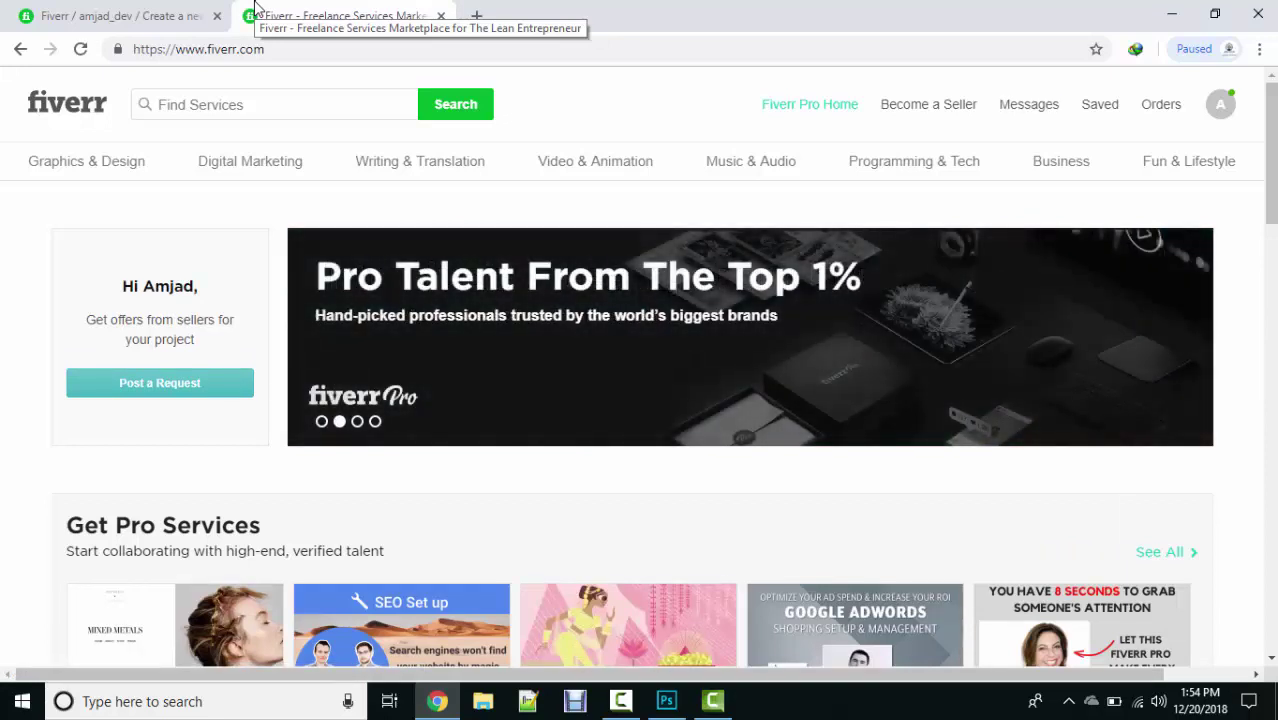
{"action": "left_click_drag", "start_coordinate": [1271, 225], "coordinate": [1263, 507]}
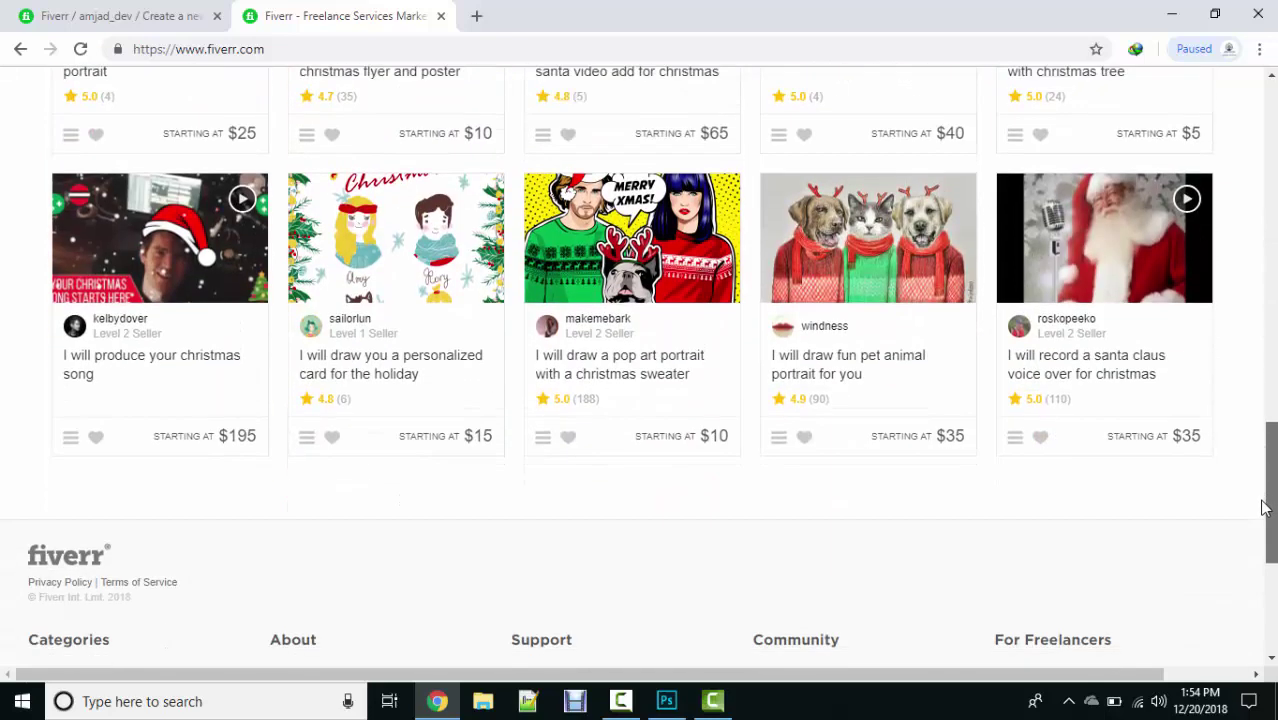
{"action": "left_click_drag", "start_coordinate": [1273, 453], "coordinate": [1270, 115]}
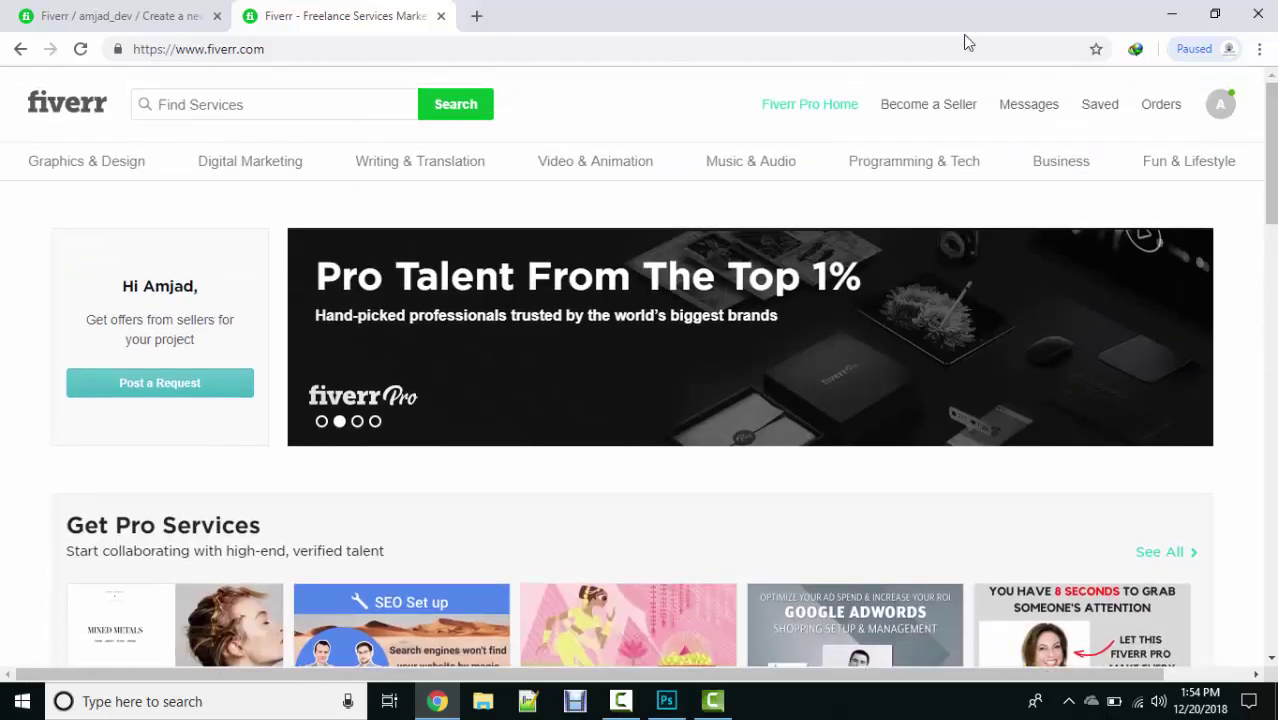
{"action": "mouse_move", "coordinate": [962, 166]}
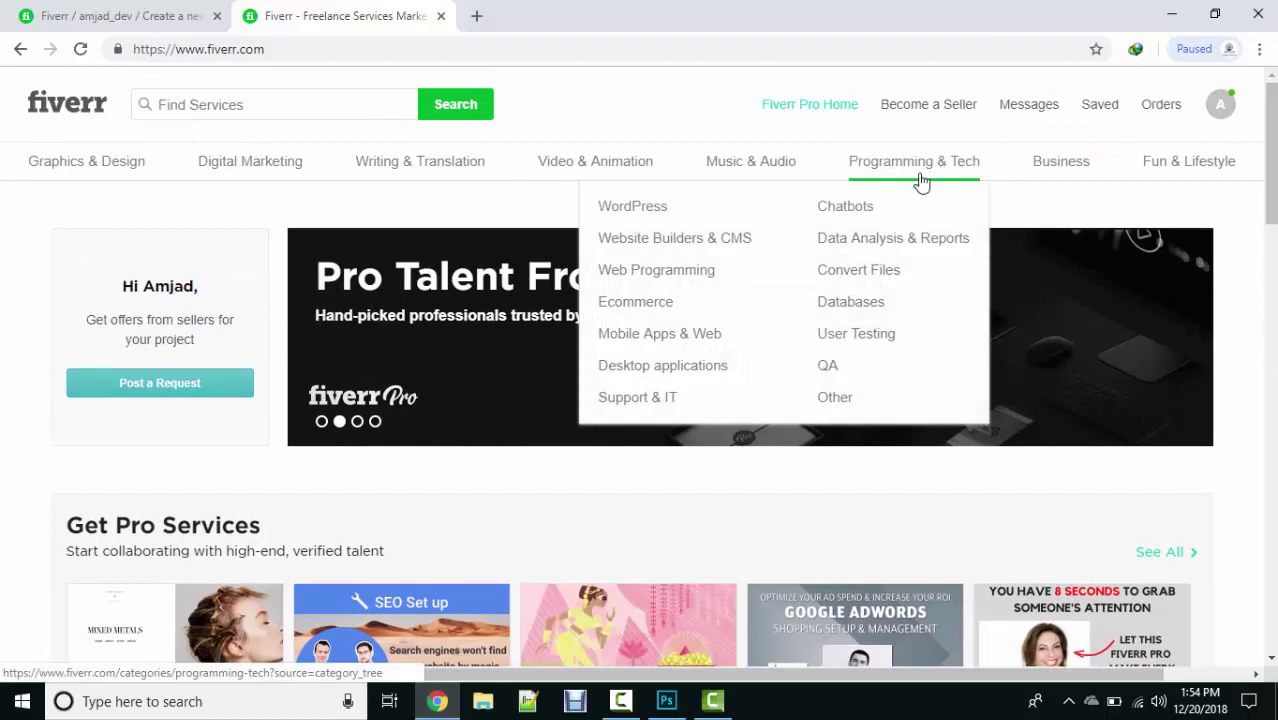
{"action": "left_click", "coordinate": [921, 180]}
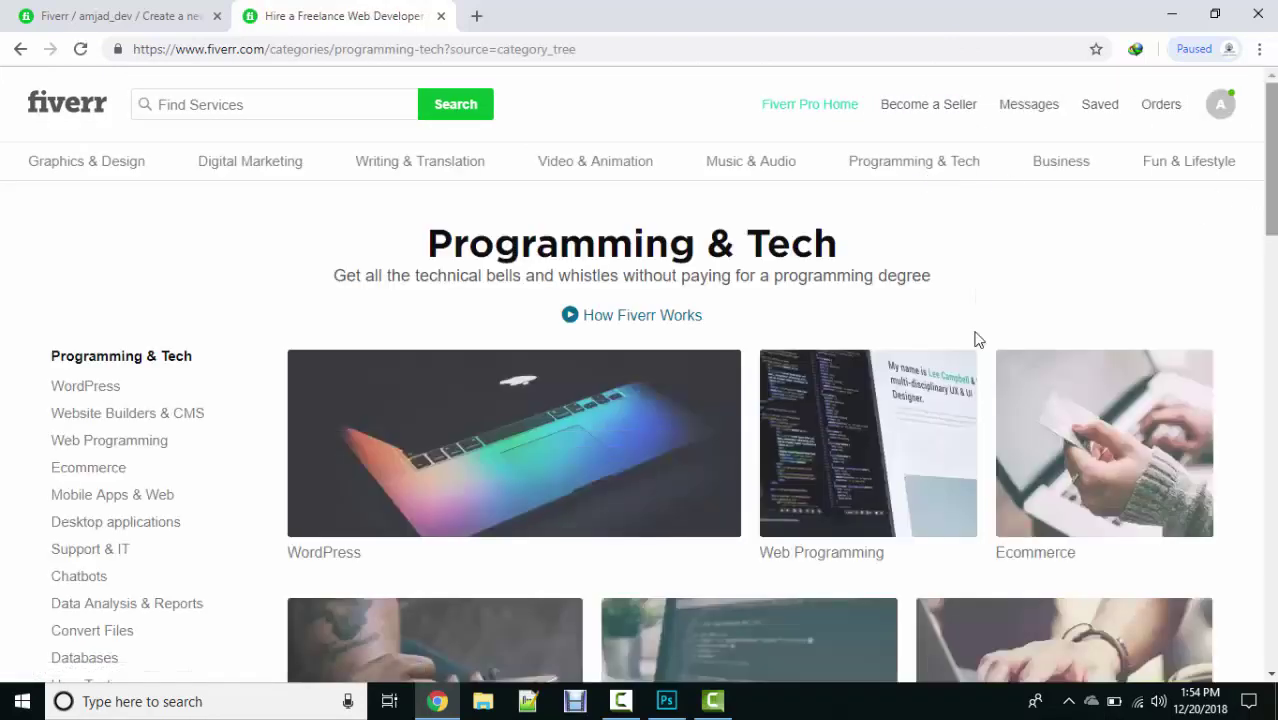
From Web Programming listings, open the 'I will do web apps with PHP and mysql professionally' gig
{"action": "left_click", "coordinate": [882, 399]}
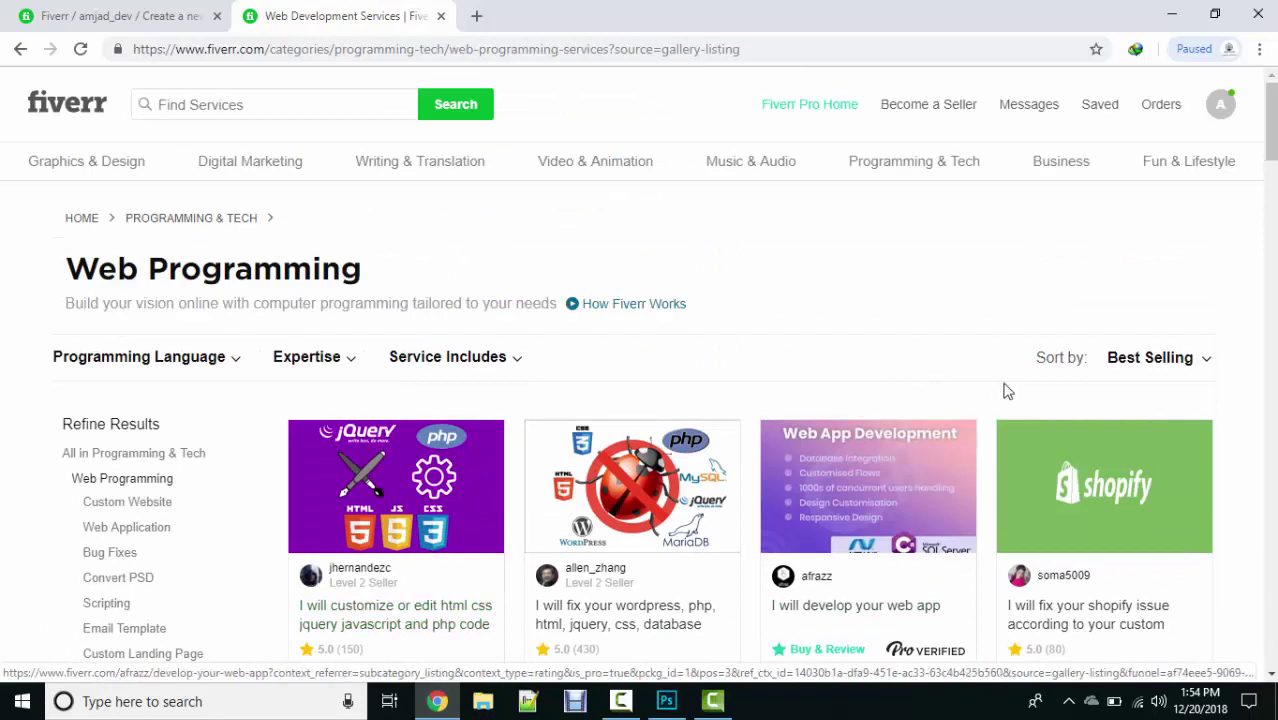
{"action": "scroll", "coordinate": [1250, 176], "scroll_direction": "down", "scroll_amount": 2}
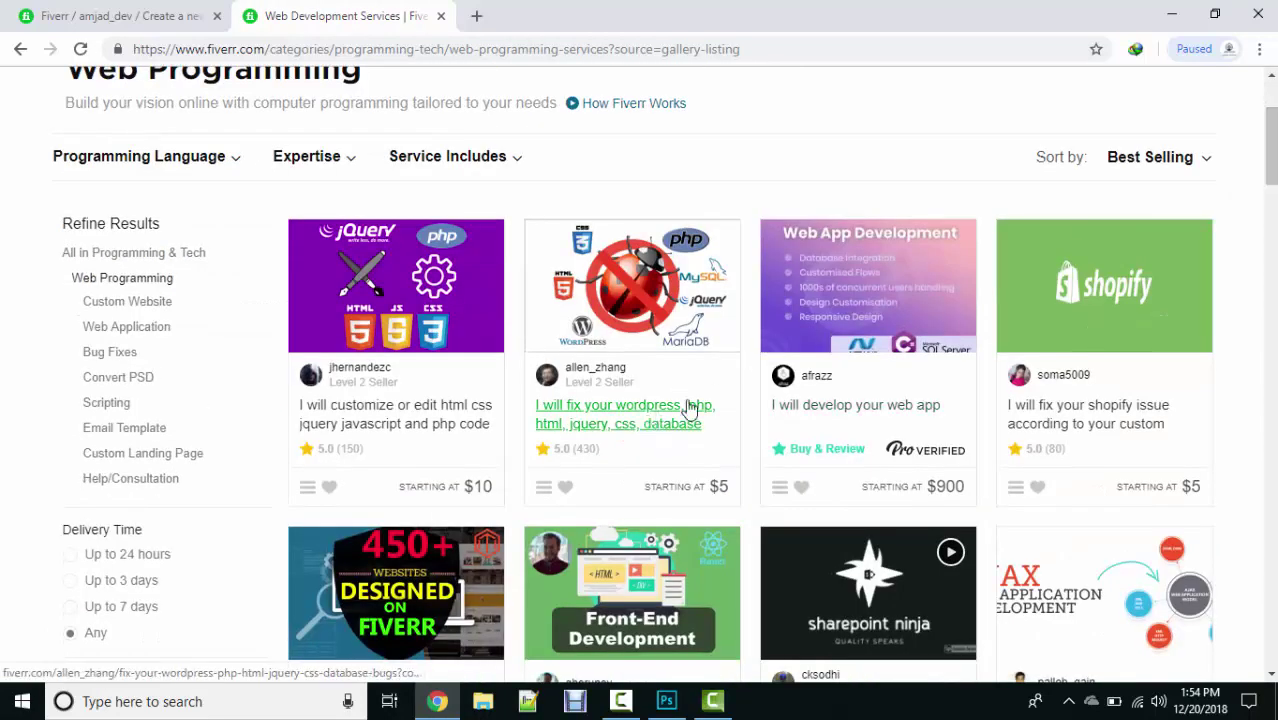
{"action": "left_click_drag", "start_coordinate": [1270, 170], "coordinate": [1270, 279]}
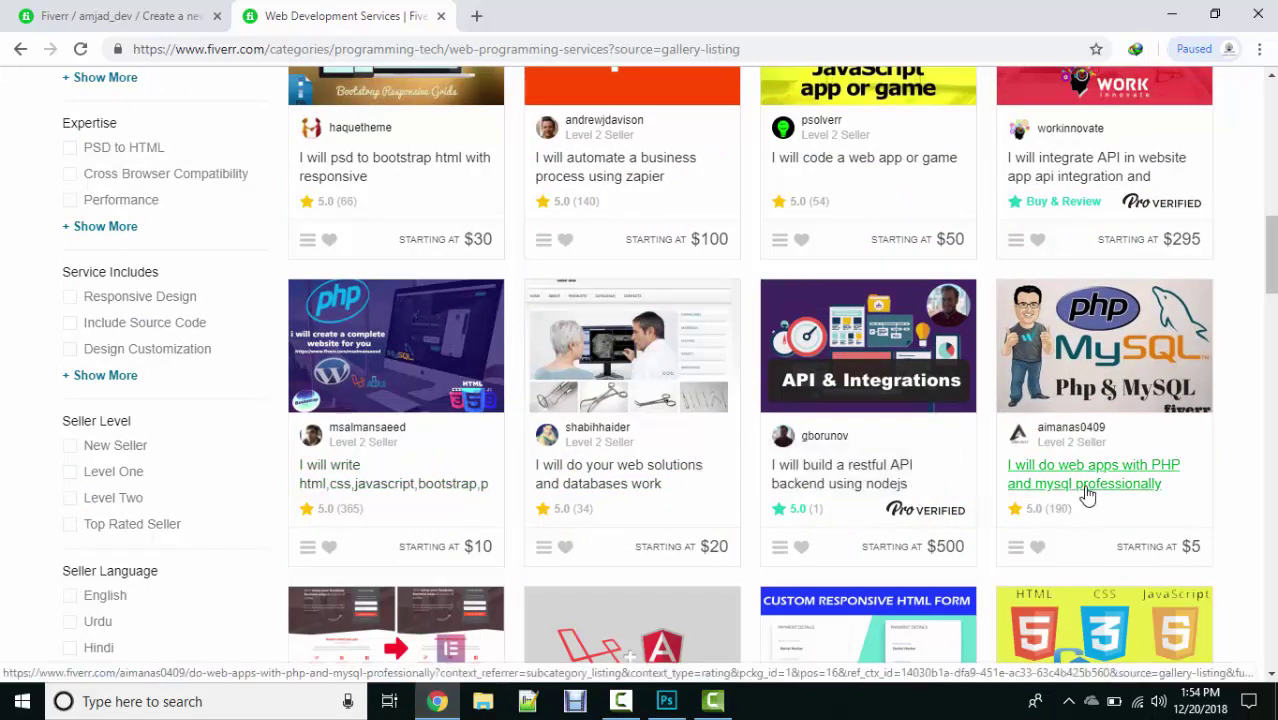
{"action": "left_click", "coordinate": [1087, 494]}
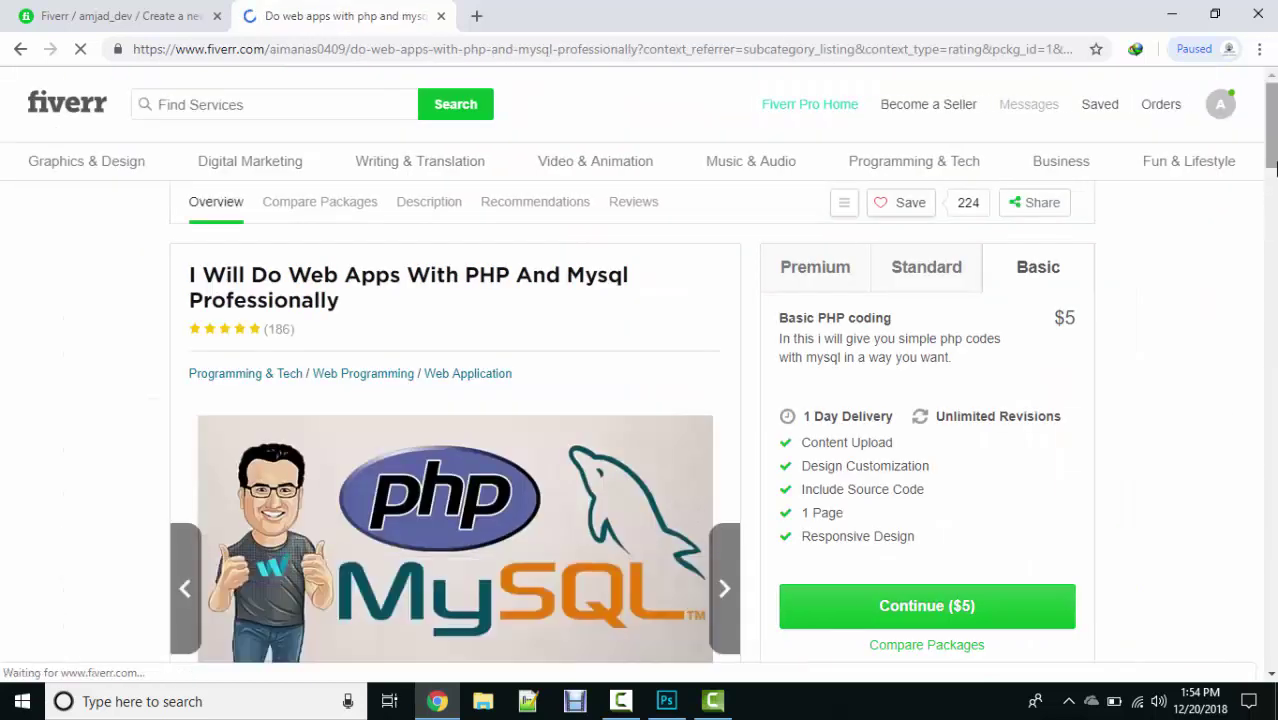
Flip through the reference gig's images and return to the first one
{"action": "left_click_drag", "start_coordinate": [1272, 150], "coordinate": [1195, 154]}
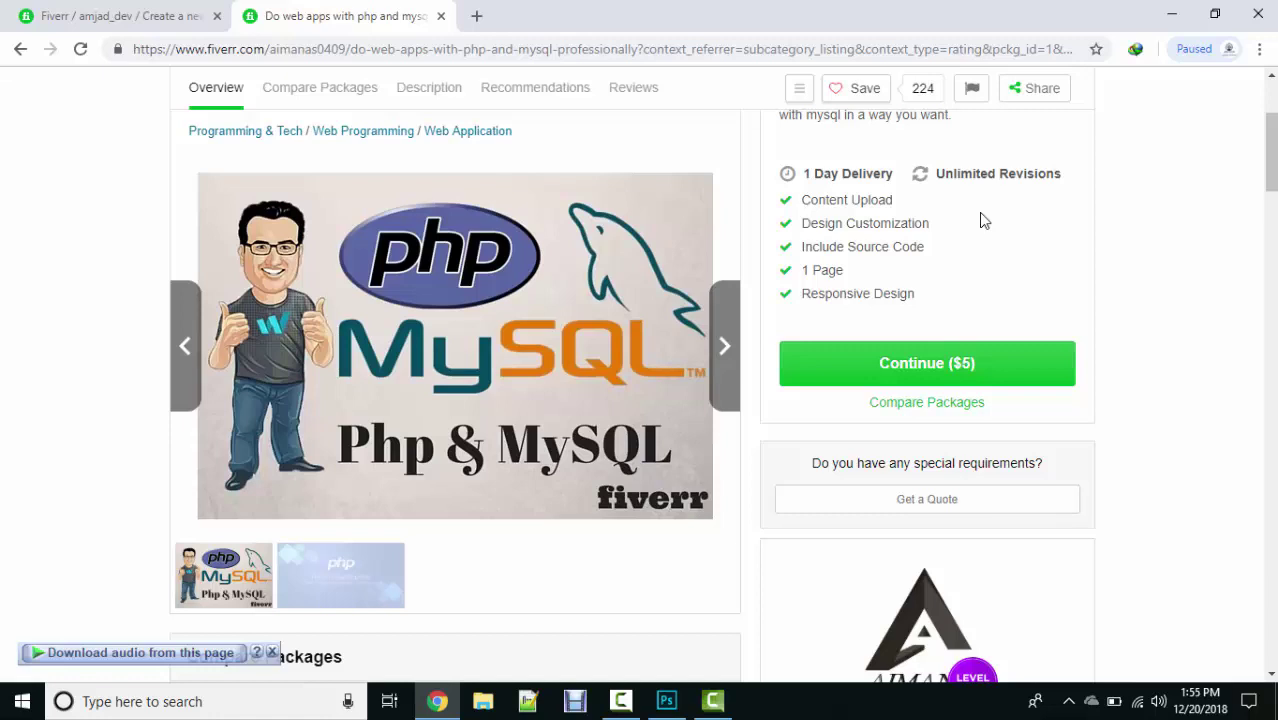
{"action": "left_click", "coordinate": [725, 348]}
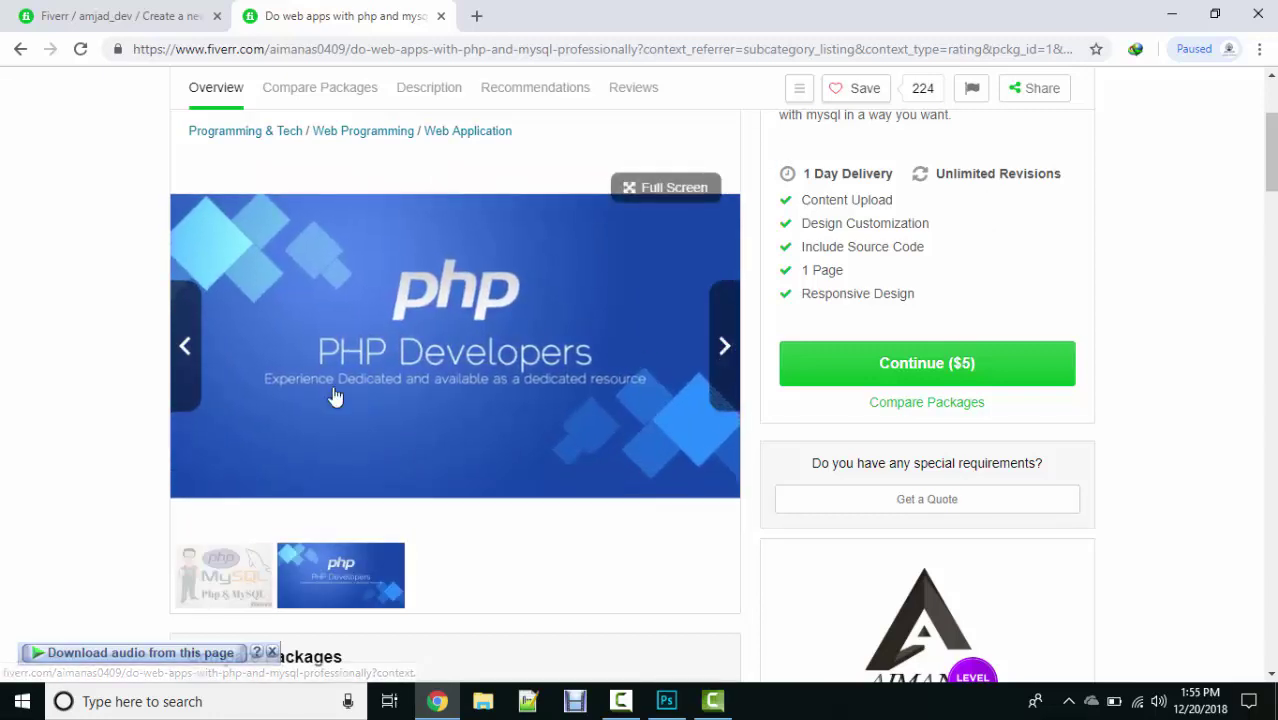
{"action": "left_click", "coordinate": [186, 350]}
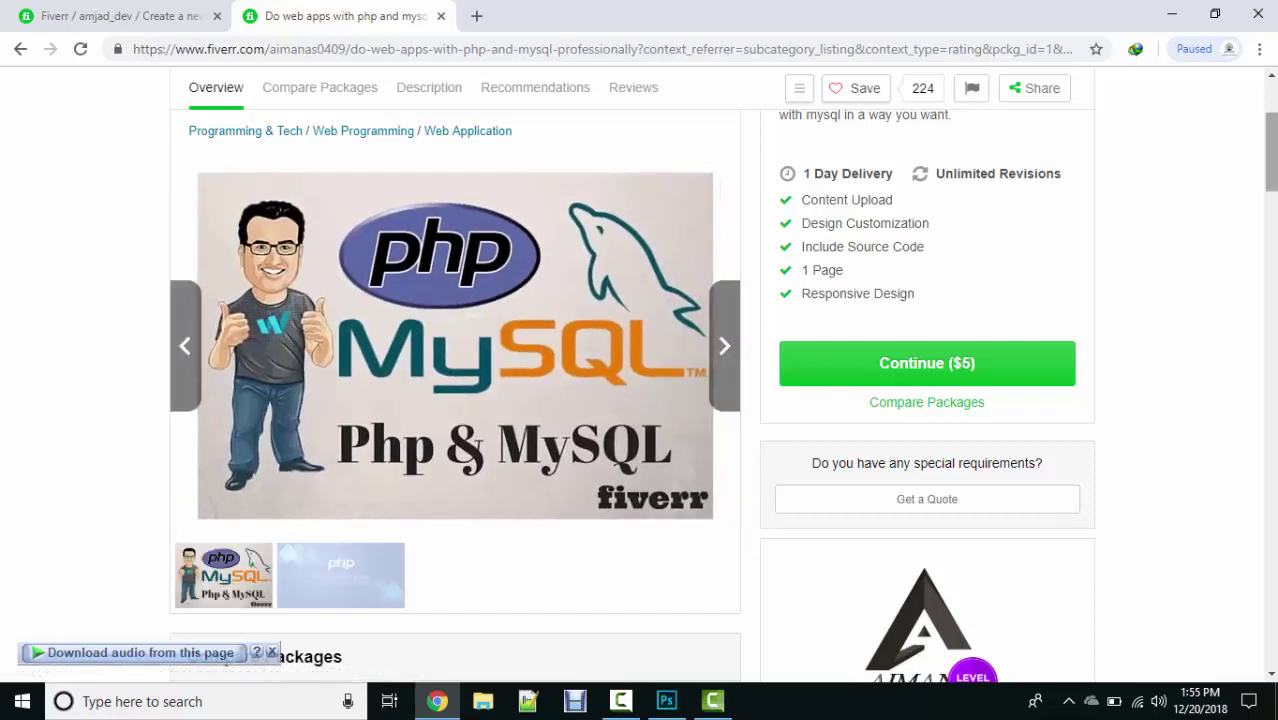
{"action": "scroll", "coordinate": [965, 217], "scroll_direction": "up", "scroll_amount": 1}
{"action": "scroll", "coordinate": [996, 250], "scroll_direction": "up", "scroll_amount": 1}
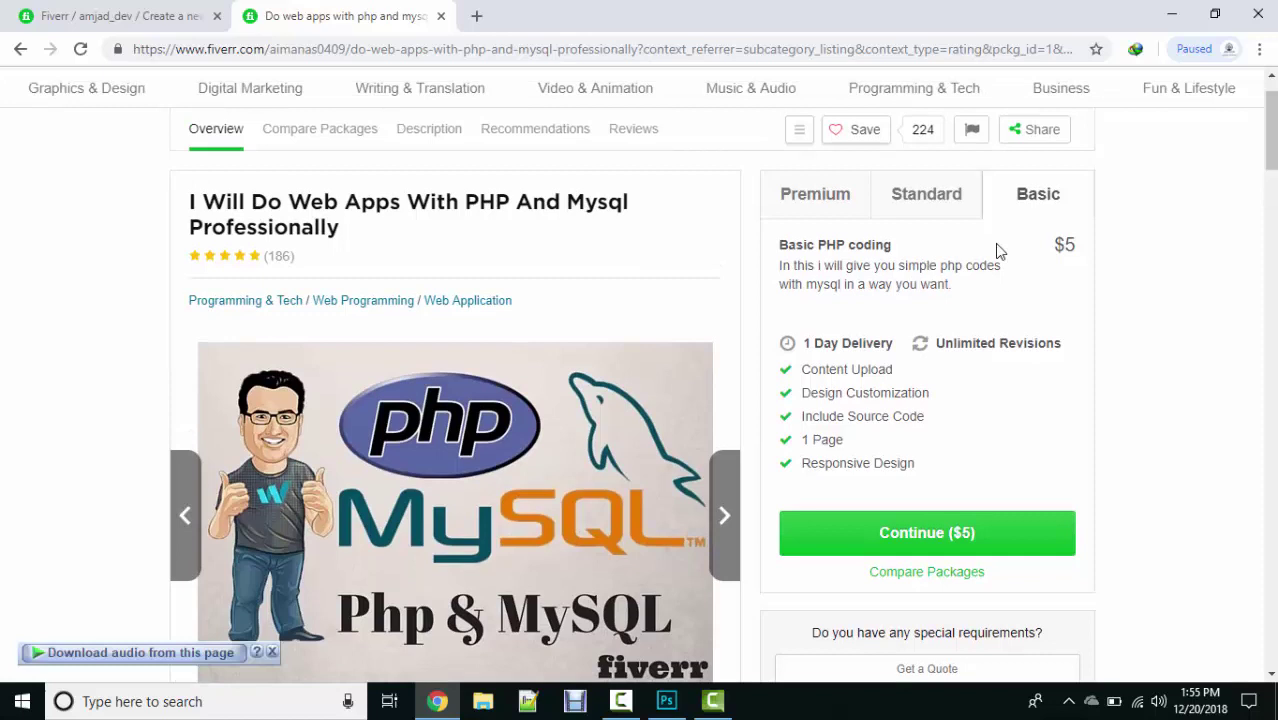
Compare the reference gig's Basic, Standard and Premium package details
{"action": "left_click", "coordinate": [944, 222]}
{"action": "left_click", "coordinate": [837, 215]}
{"action": "left_click", "coordinate": [907, 211]}
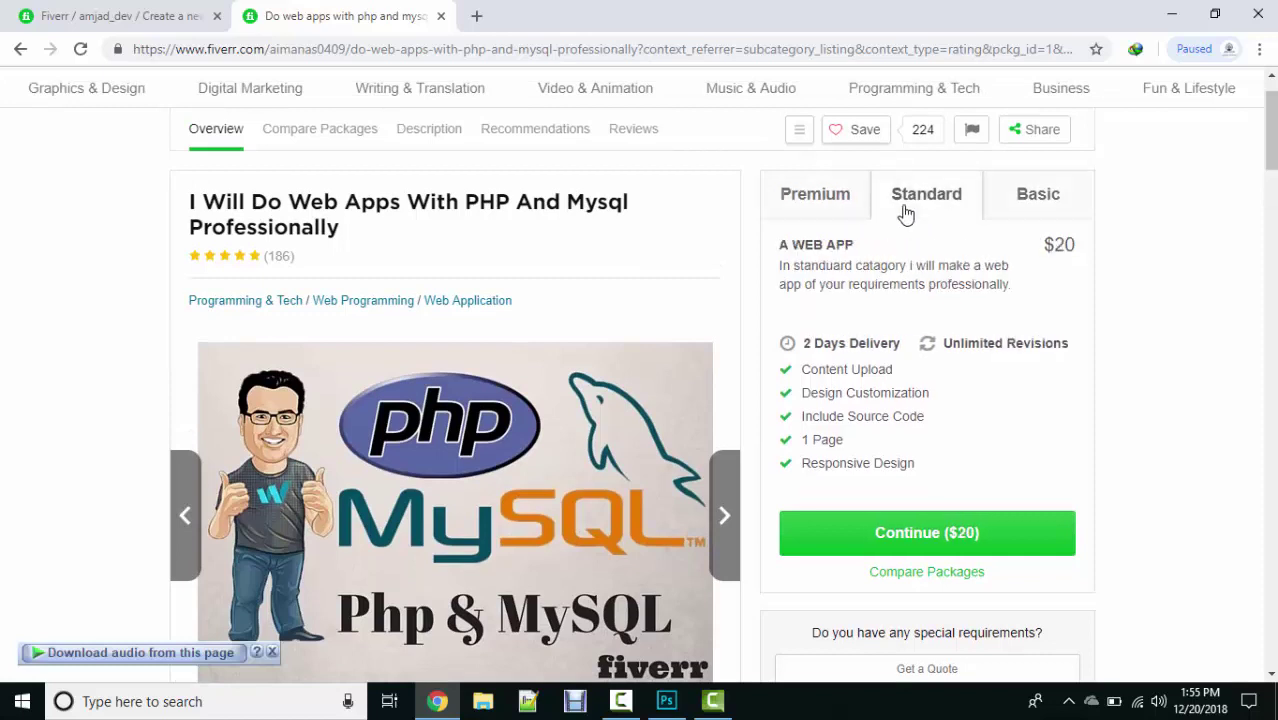
{"action": "left_click", "coordinate": [1041, 203]}
{"action": "left_click", "coordinate": [968, 206]}
{"action": "left_click", "coordinate": [807, 206]}
{"action": "left_click", "coordinate": [1055, 215]}
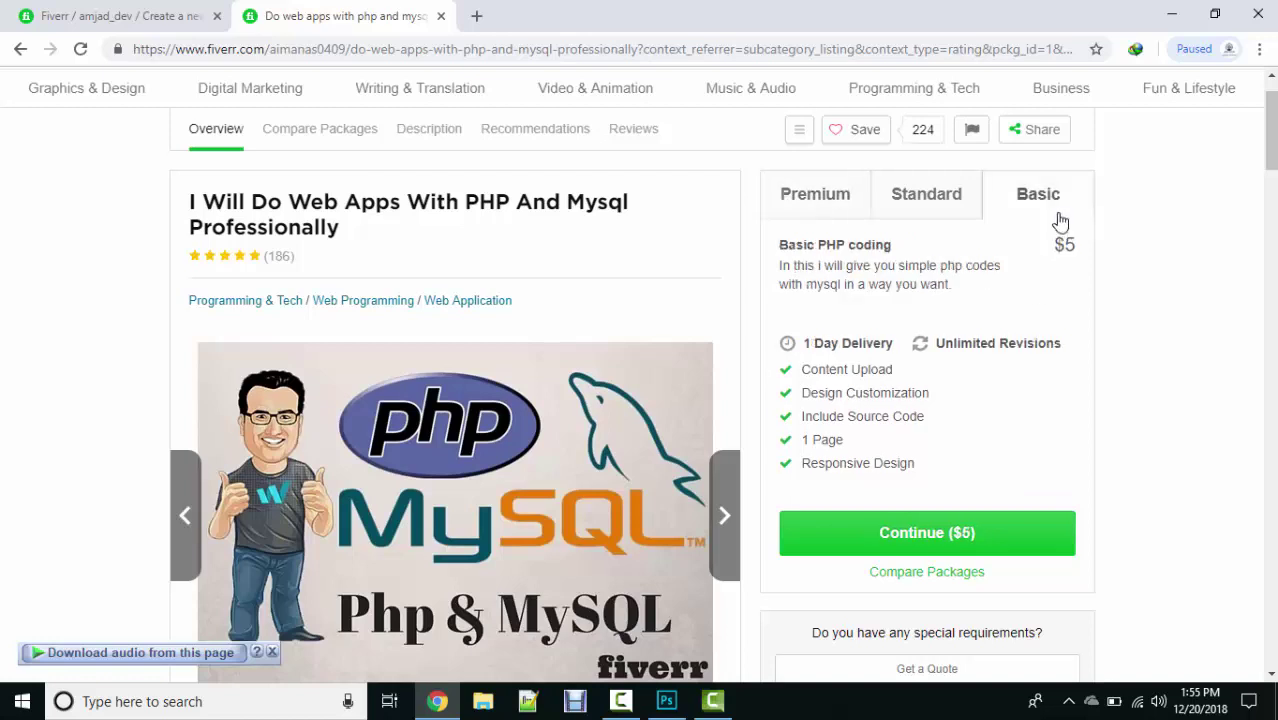
{"action": "left_click", "coordinate": [968, 214]}
{"action": "left_click", "coordinate": [840, 210]}
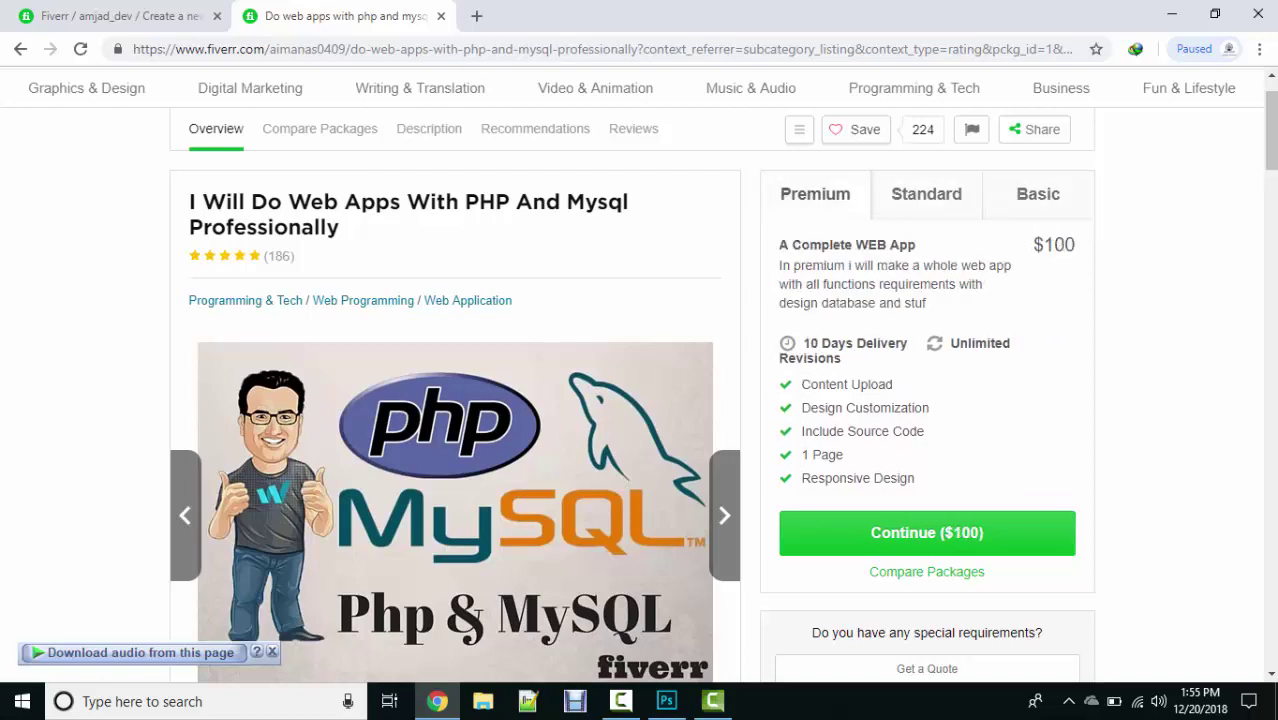
Review Compare Packages and About This Gig, then return to the new-gig tab
{"action": "scroll", "coordinate": [640, 390], "scroll_direction": "down", "scroll_amount": 3}
{"action": "scroll", "coordinate": [640, 390], "scroll_direction": "down", "scroll_amount": 3}
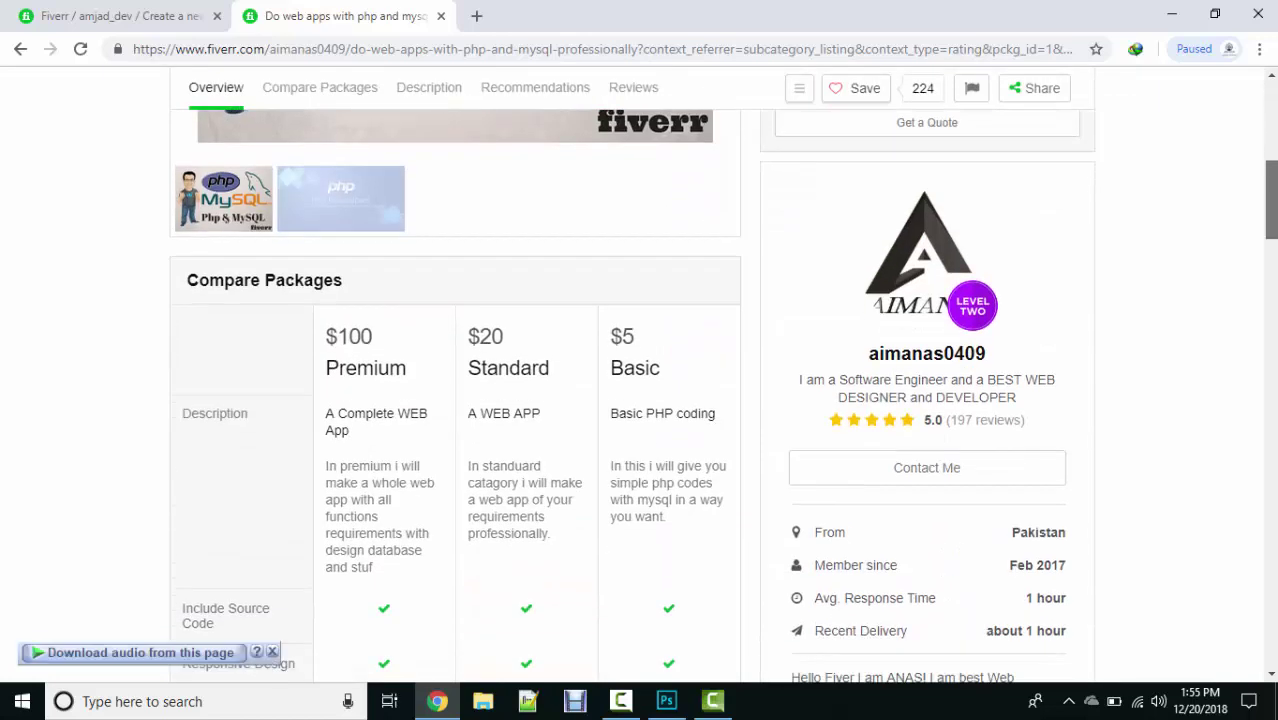
{"action": "scroll", "coordinate": [640, 390], "scroll_direction": "down", "scroll_amount": 10}
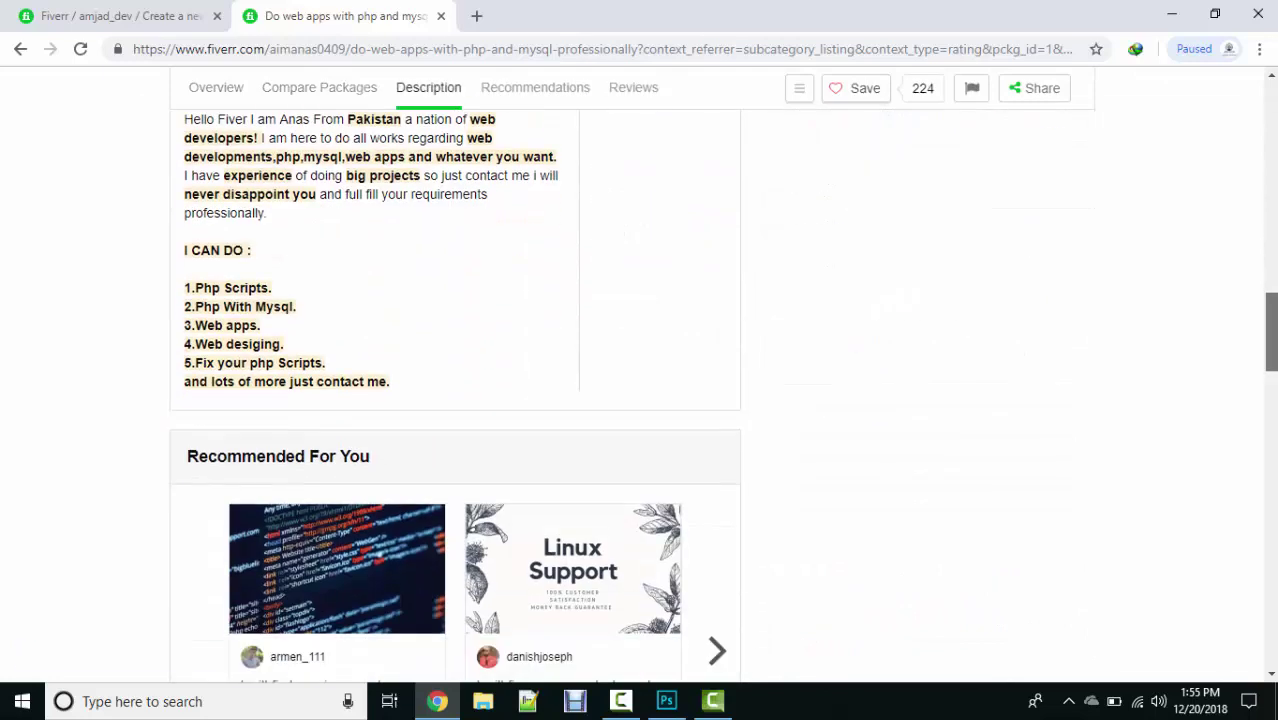
{"action": "scroll", "coordinate": [801, 363], "scroll_direction": "up", "scroll_amount": 2}
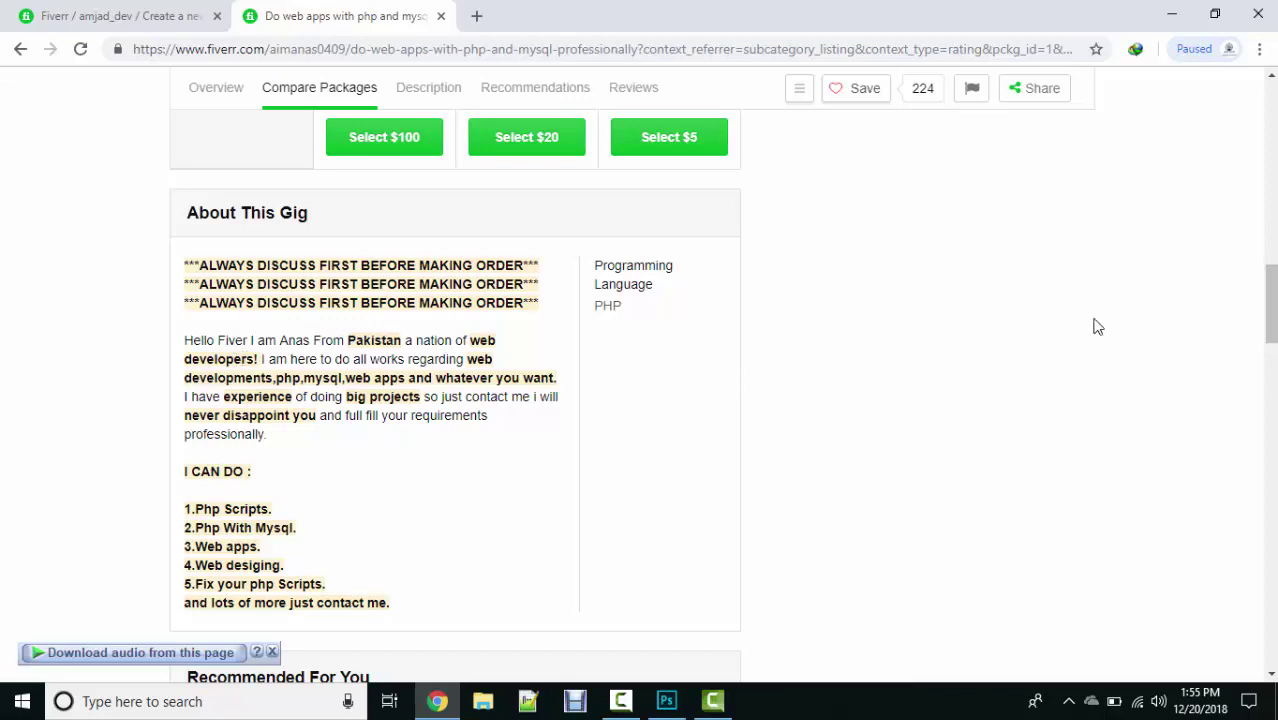
{"action": "left_click_drag", "start_coordinate": [1270, 300], "coordinate": [1270, 165]}
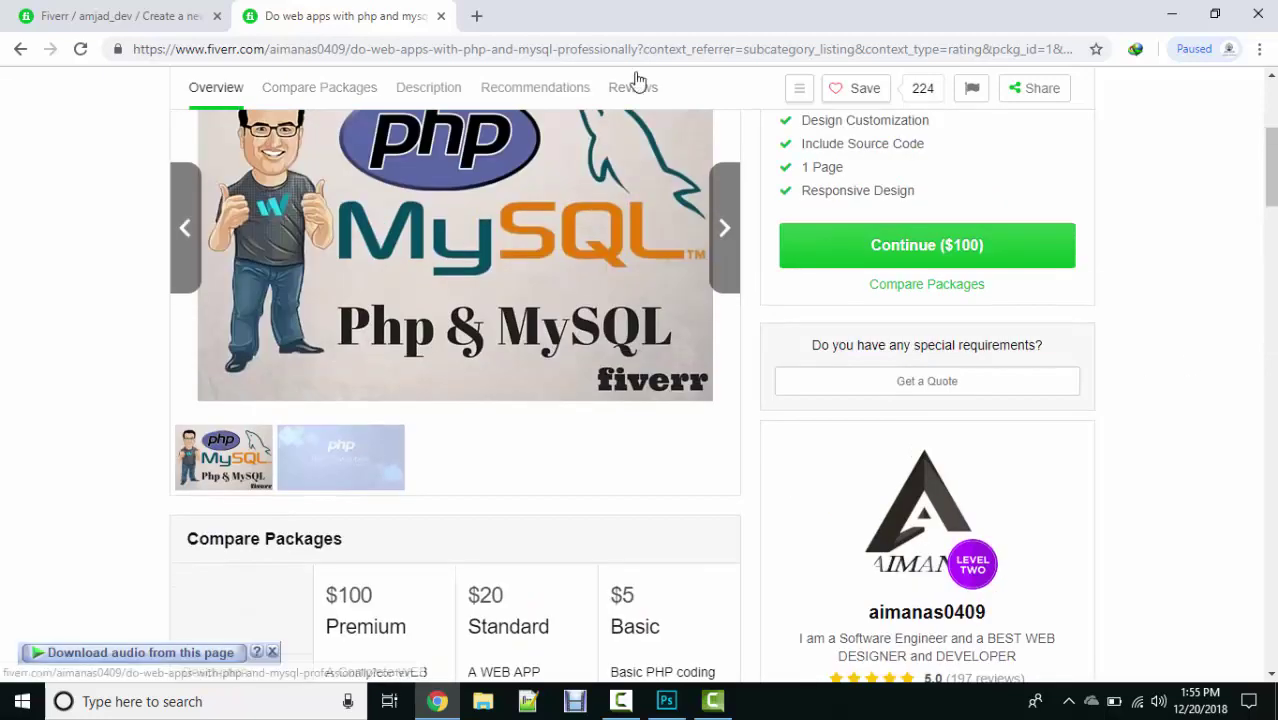
{"action": "key", "text": "ctrl+Tab"}
Title the gig 'I will create dynamic website with PHP AND MYSQL', correcting a typo
{"action": "left_click", "coordinate": [412, 323]}
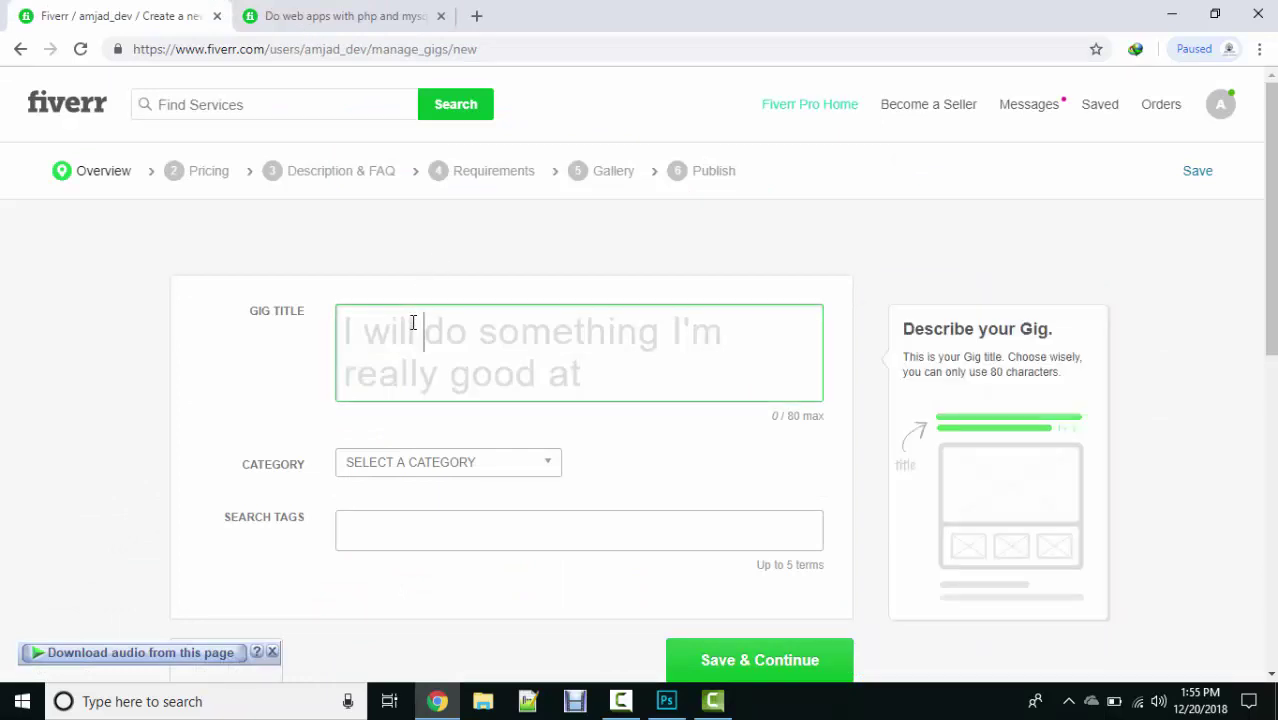
{"action": "type", "text": "create "}
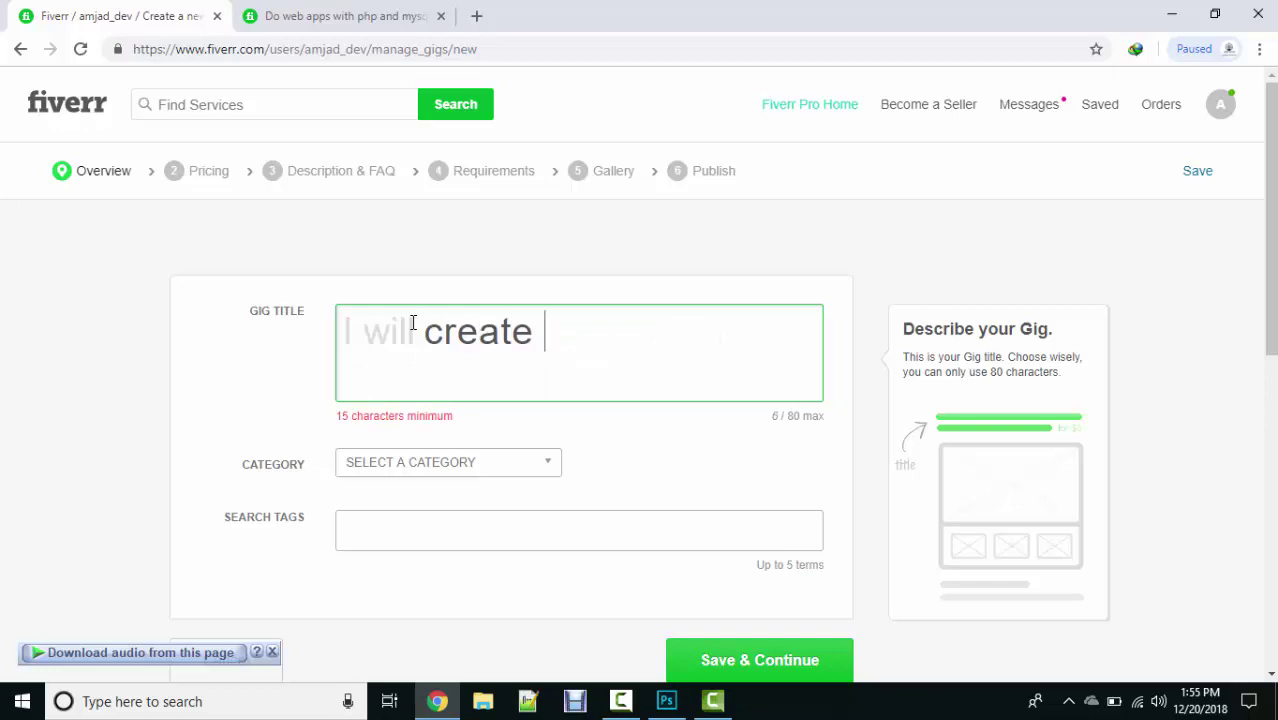
{"action": "type", "text": "dynami"}
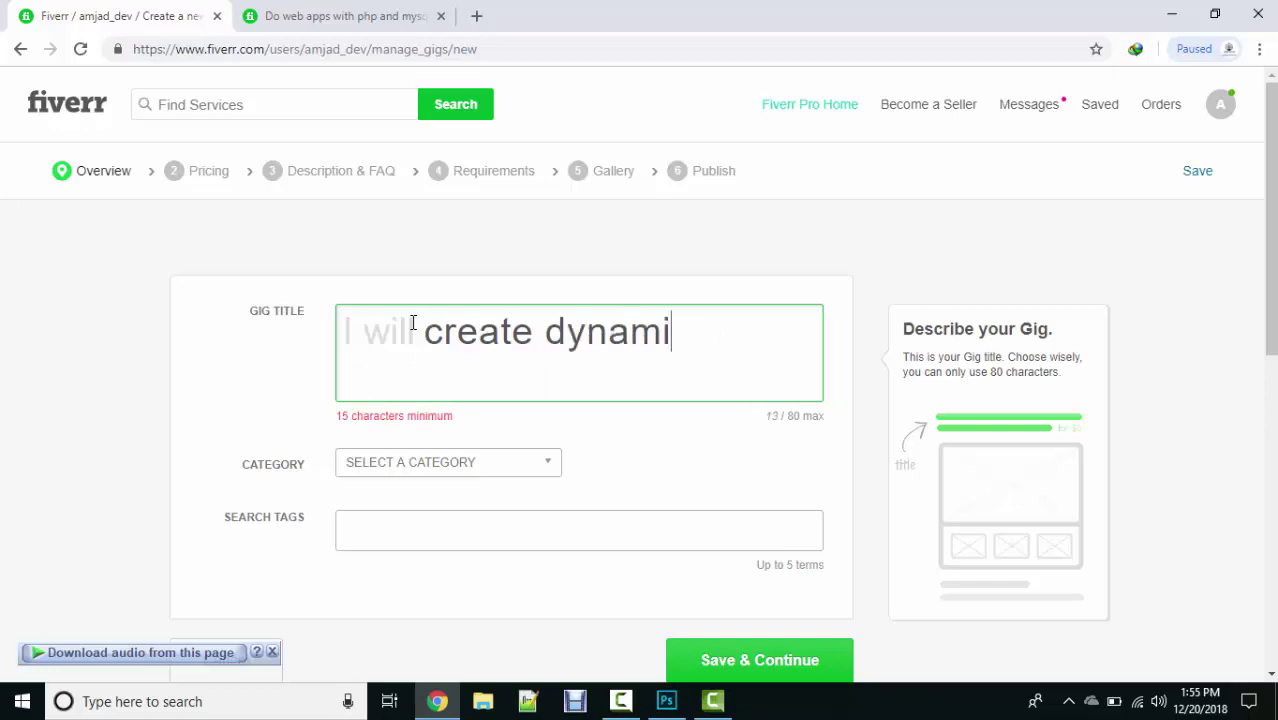
{"action": "type", "text": "c website"}
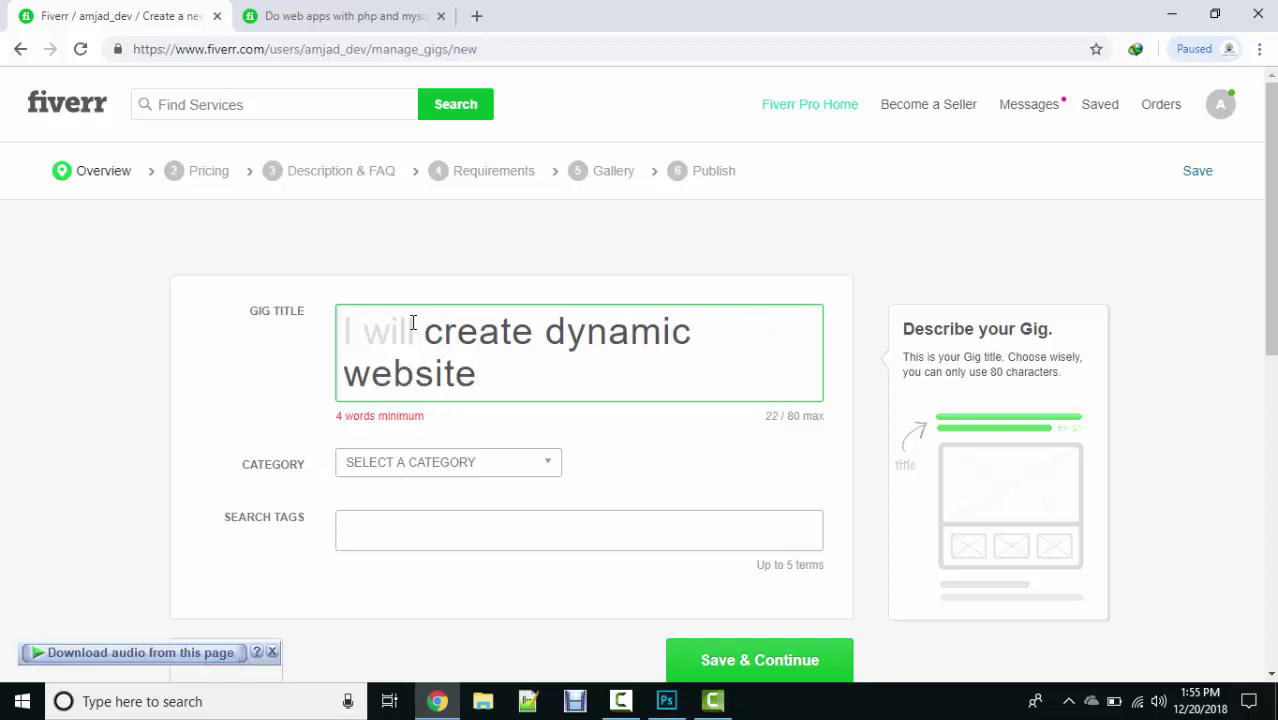
{"action": "type", "text": " with"}
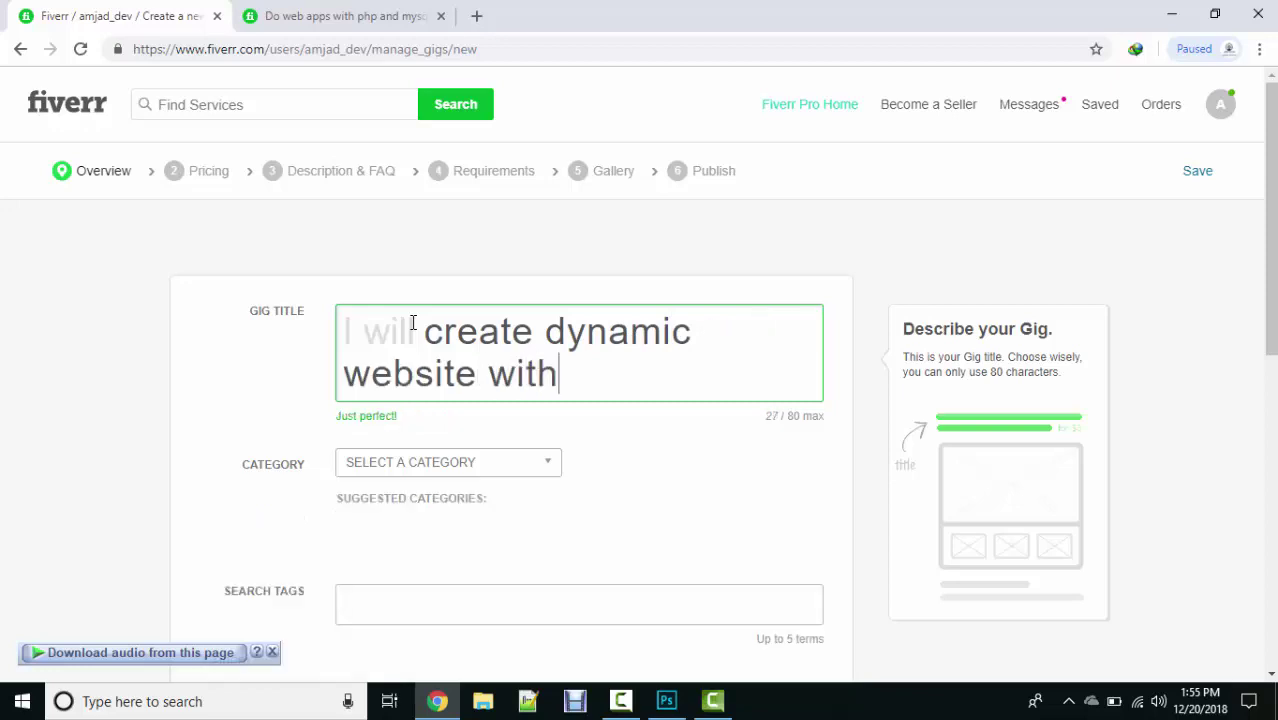
{"action": "type", "text": " H"}
{"action": "key", "text": "BackSpace"}
{"action": "type", "text": "P"}
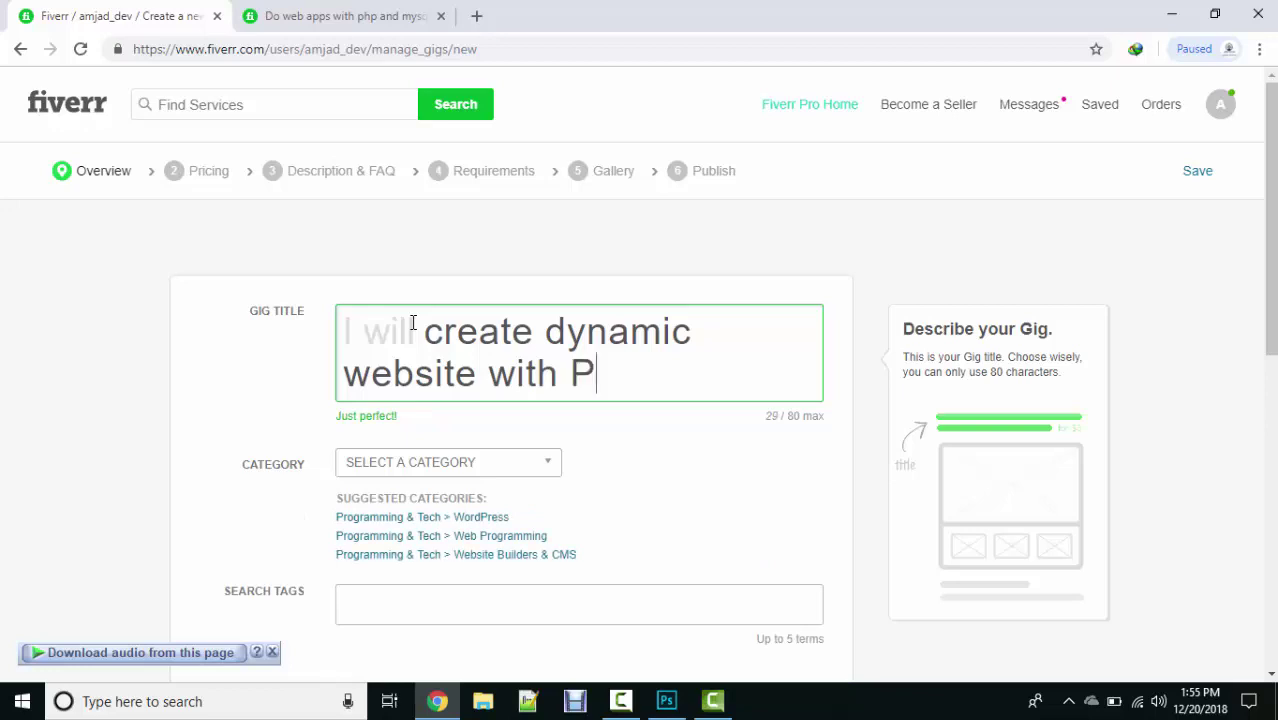
{"action": "type", "text": "HP AND "}
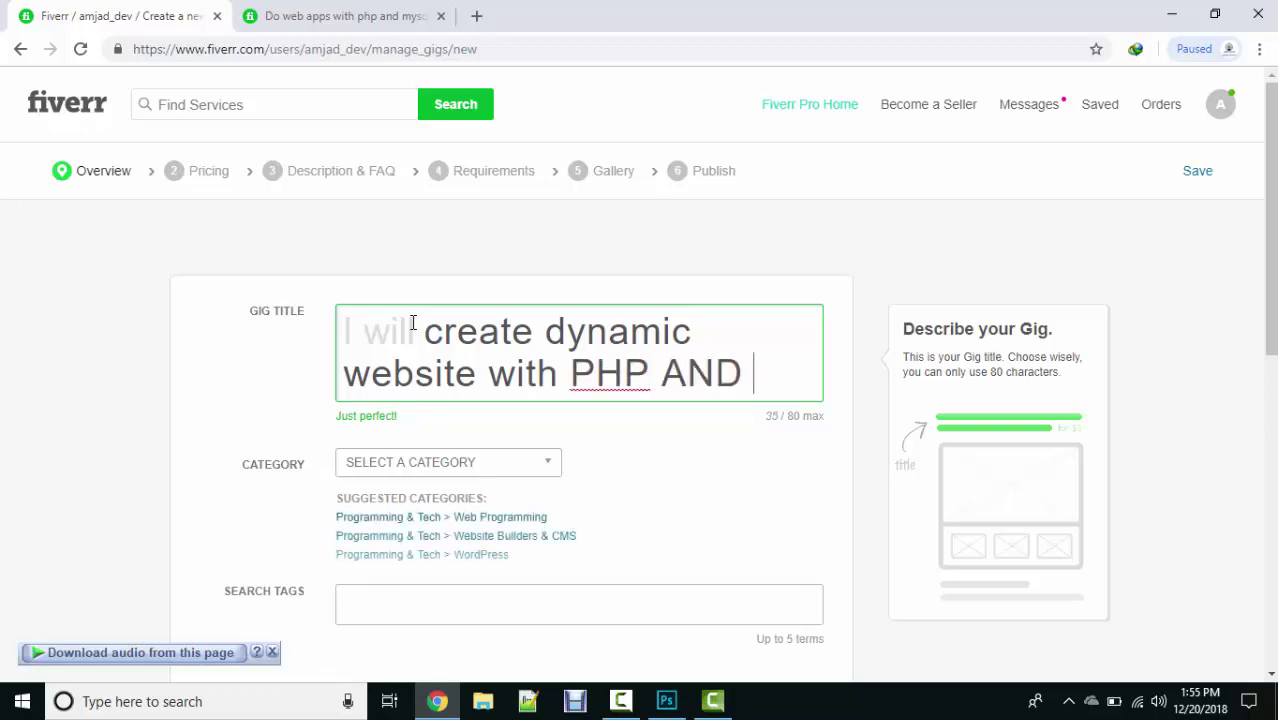
{"action": "type", "text": "MYSQL"}
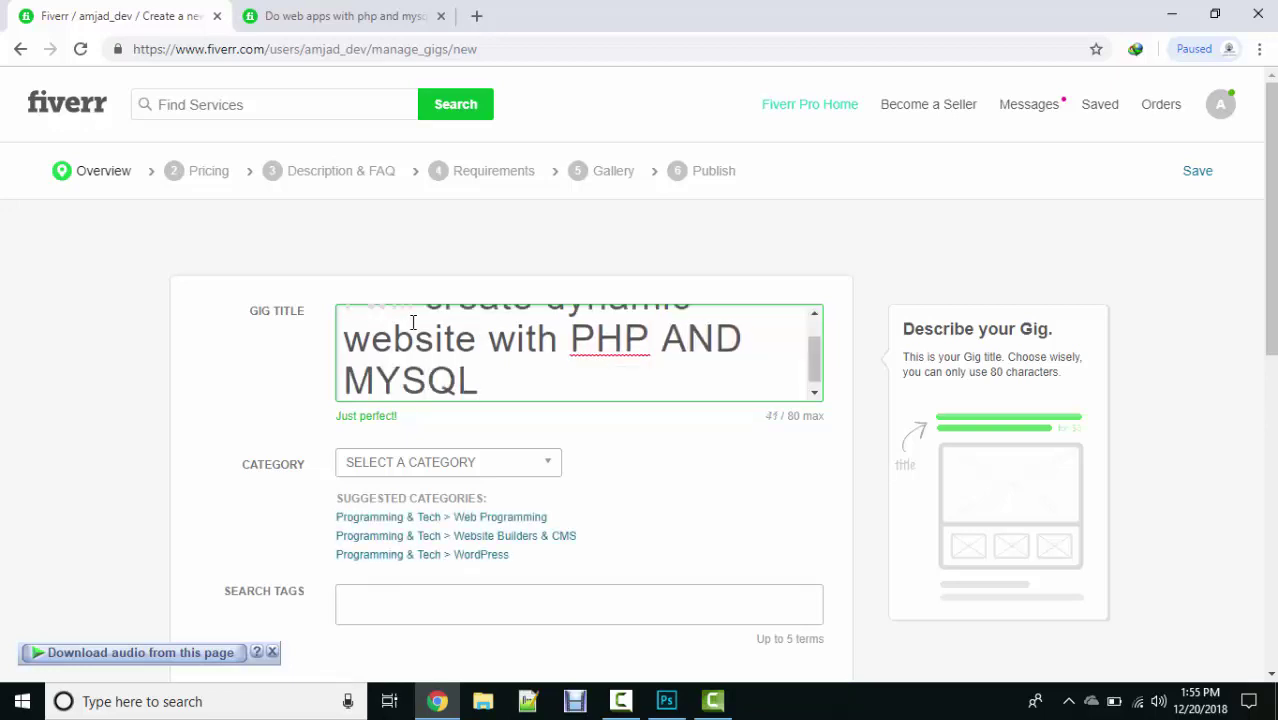
Apply the suggested Programming & Tech > Web Programming category and recheck the title
{"action": "left_click", "coordinate": [533, 470]}
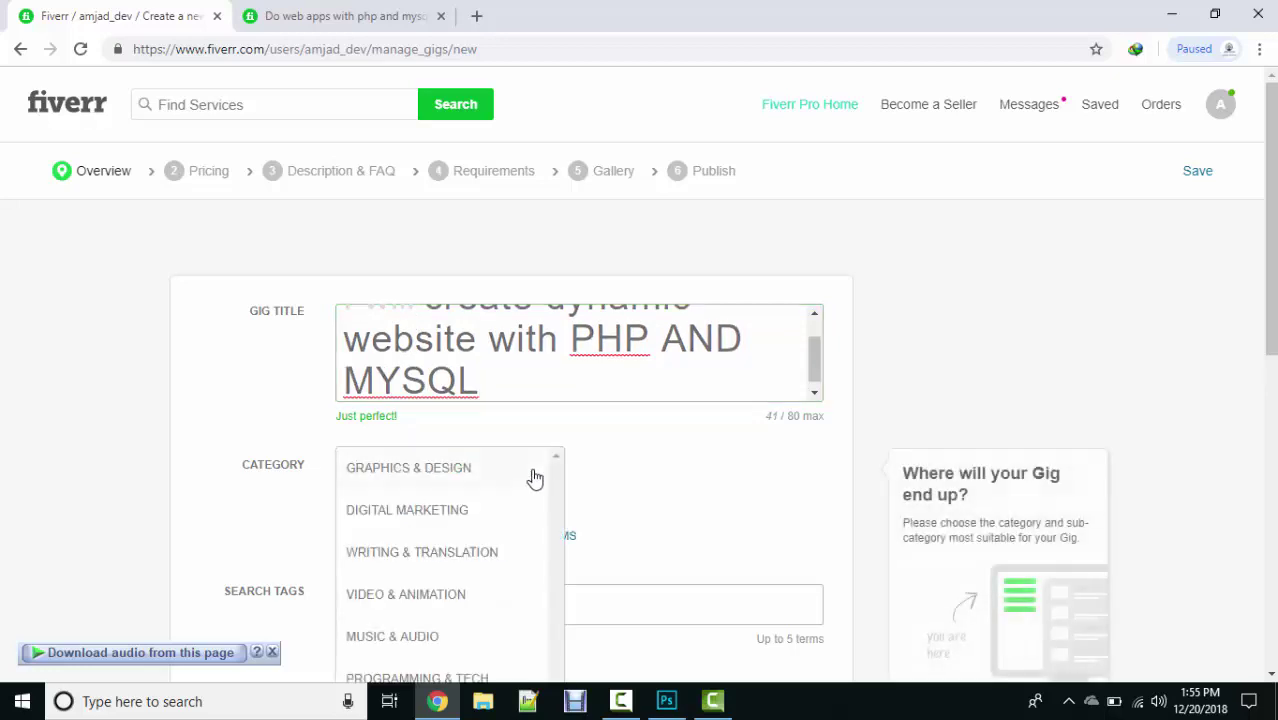
{"action": "left_click", "coordinate": [533, 470]}
{"action": "left_click", "coordinate": [536, 476]}
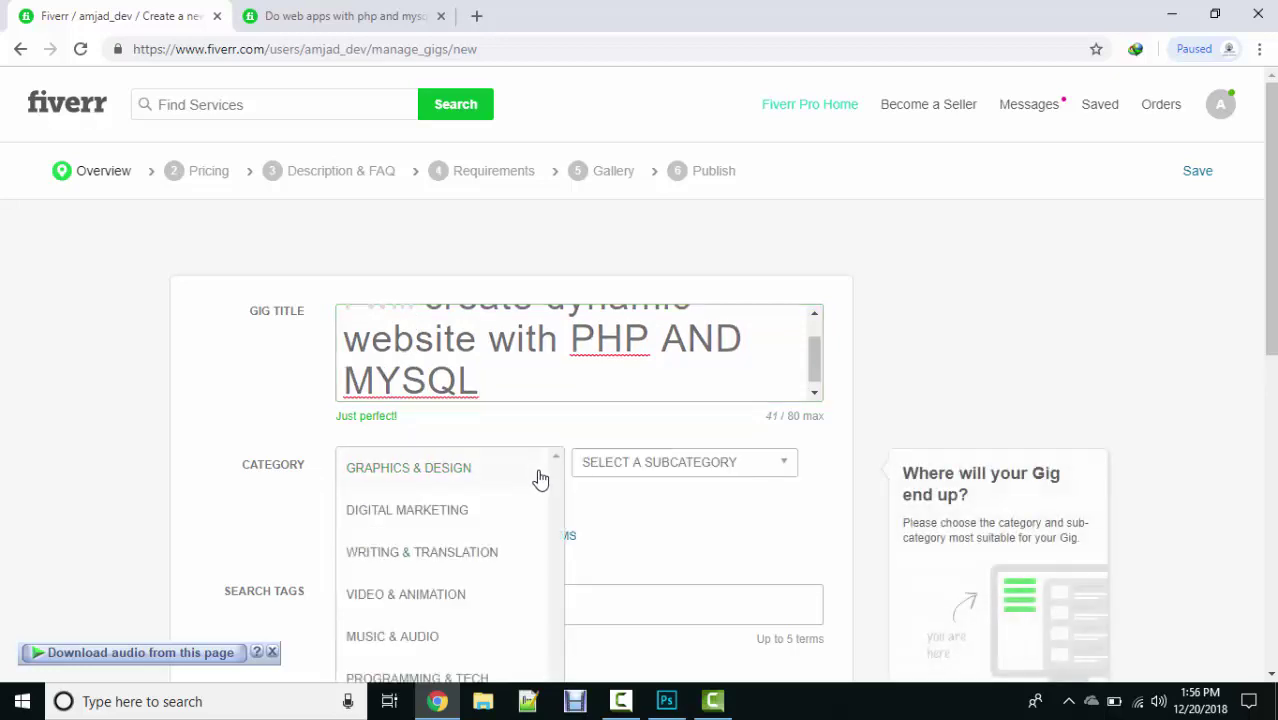
{"action": "left_click", "coordinate": [590, 497]}
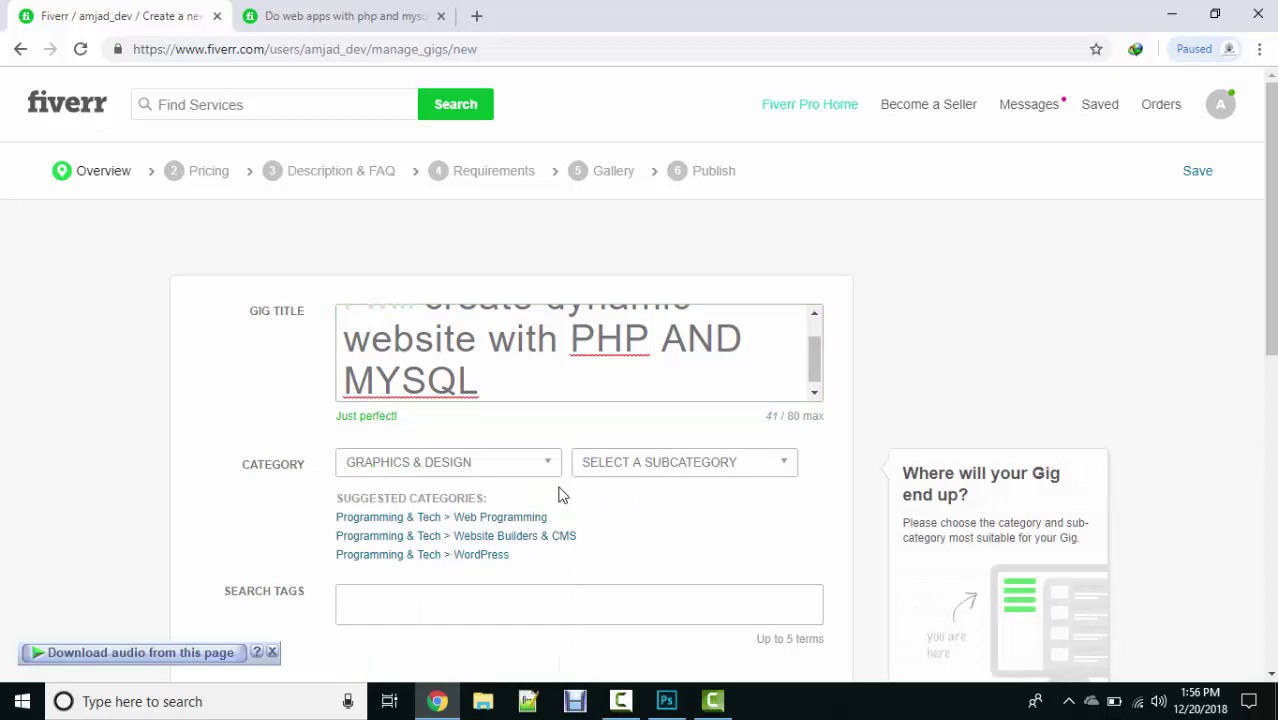
{"action": "left_click", "coordinate": [540, 516]}
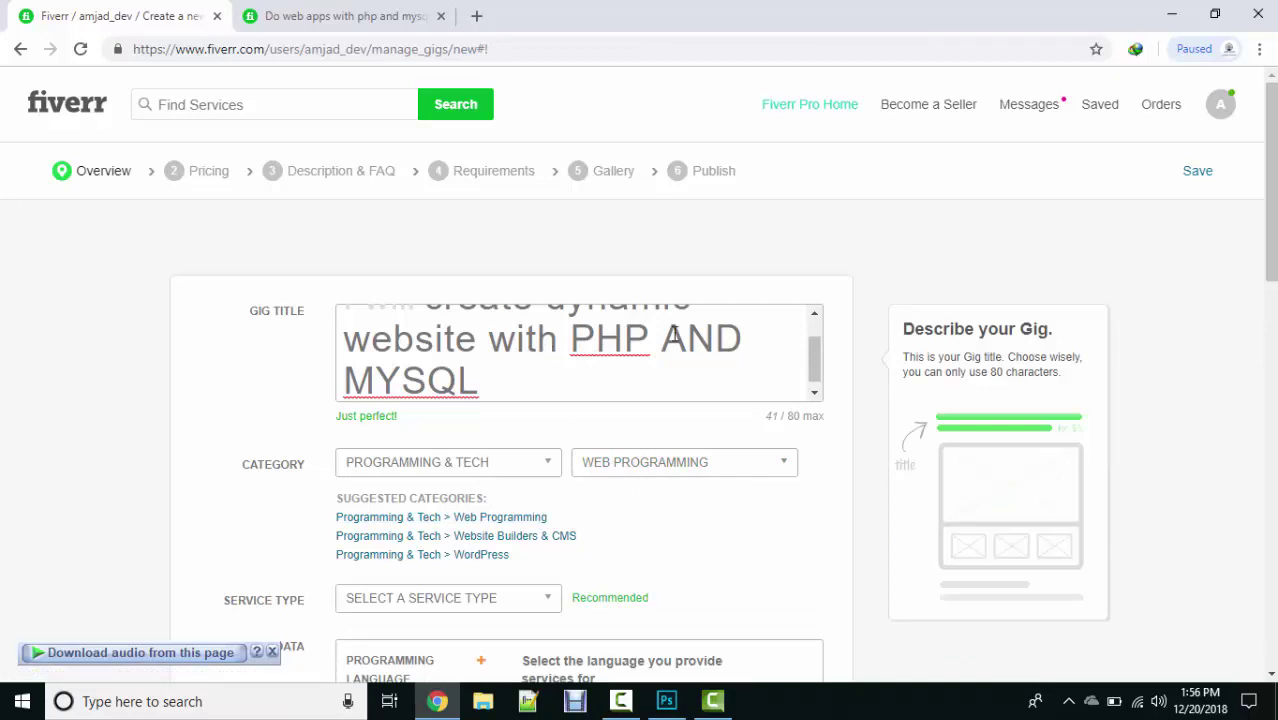
{"action": "left_click", "coordinate": [814, 313]}
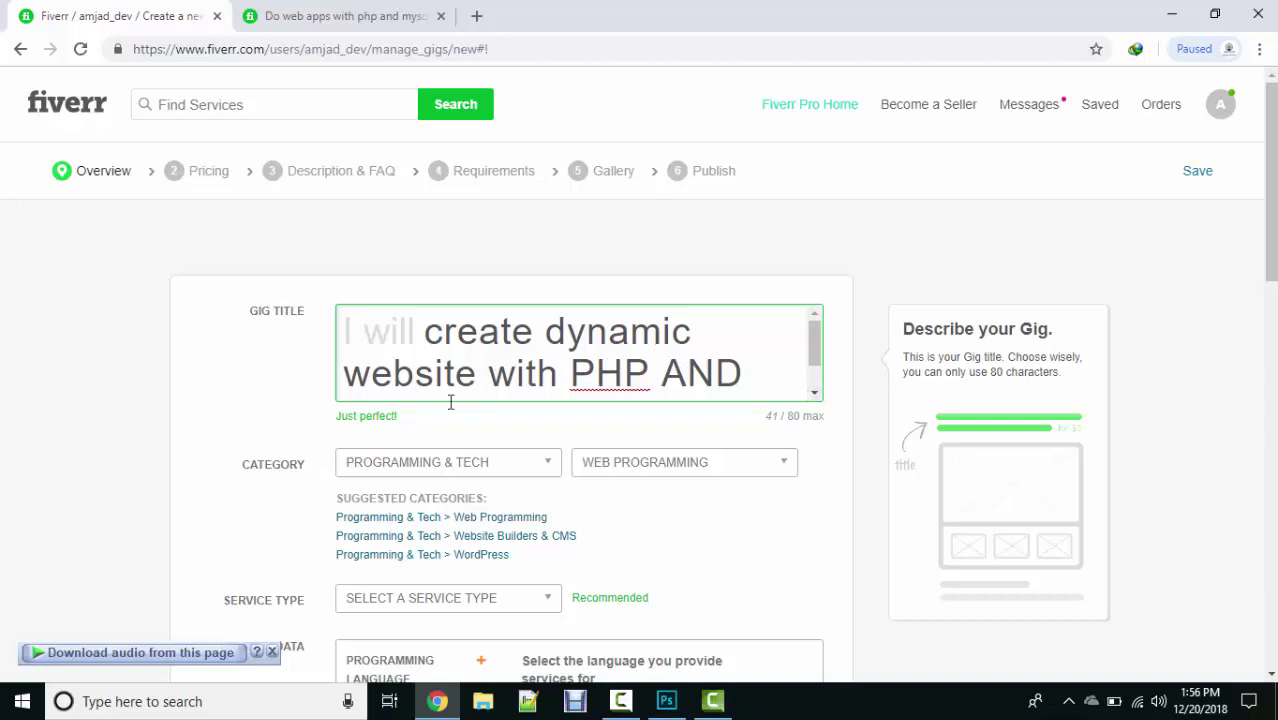
{"action": "left_click", "coordinate": [815, 393]}
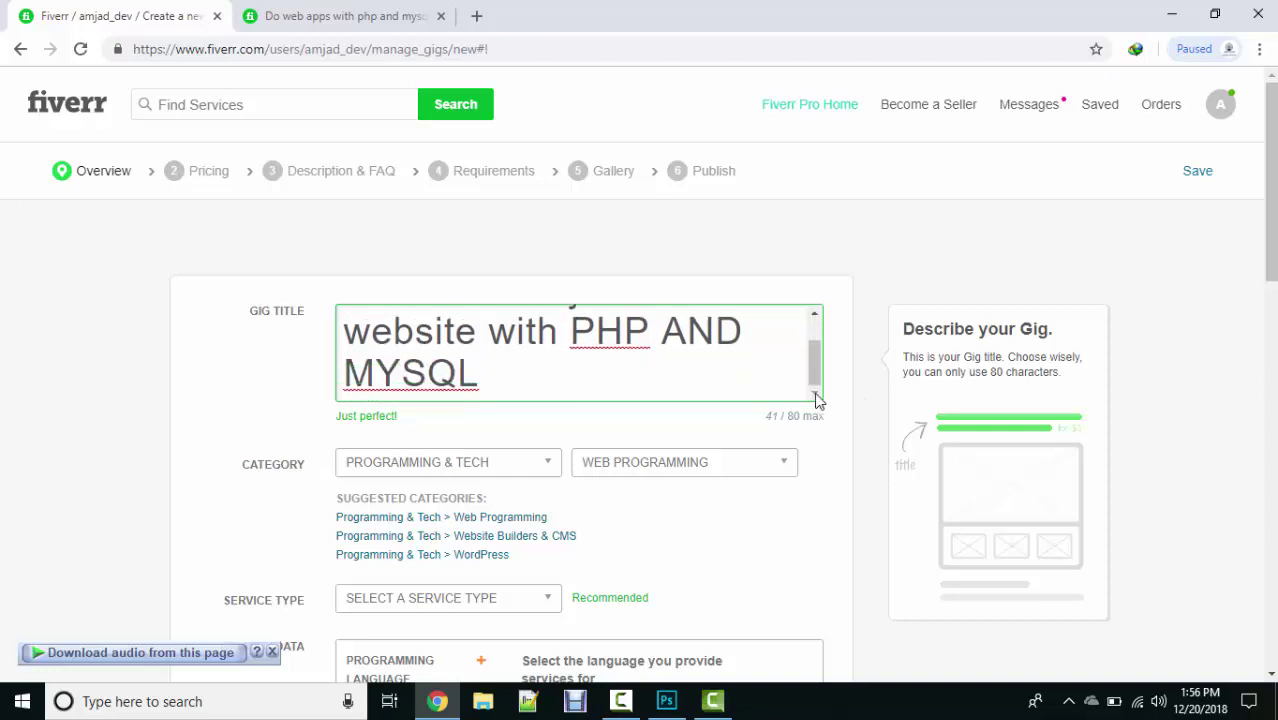
{"action": "left_click_drag", "start_coordinate": [1271, 285], "coordinate": [1271, 320]}
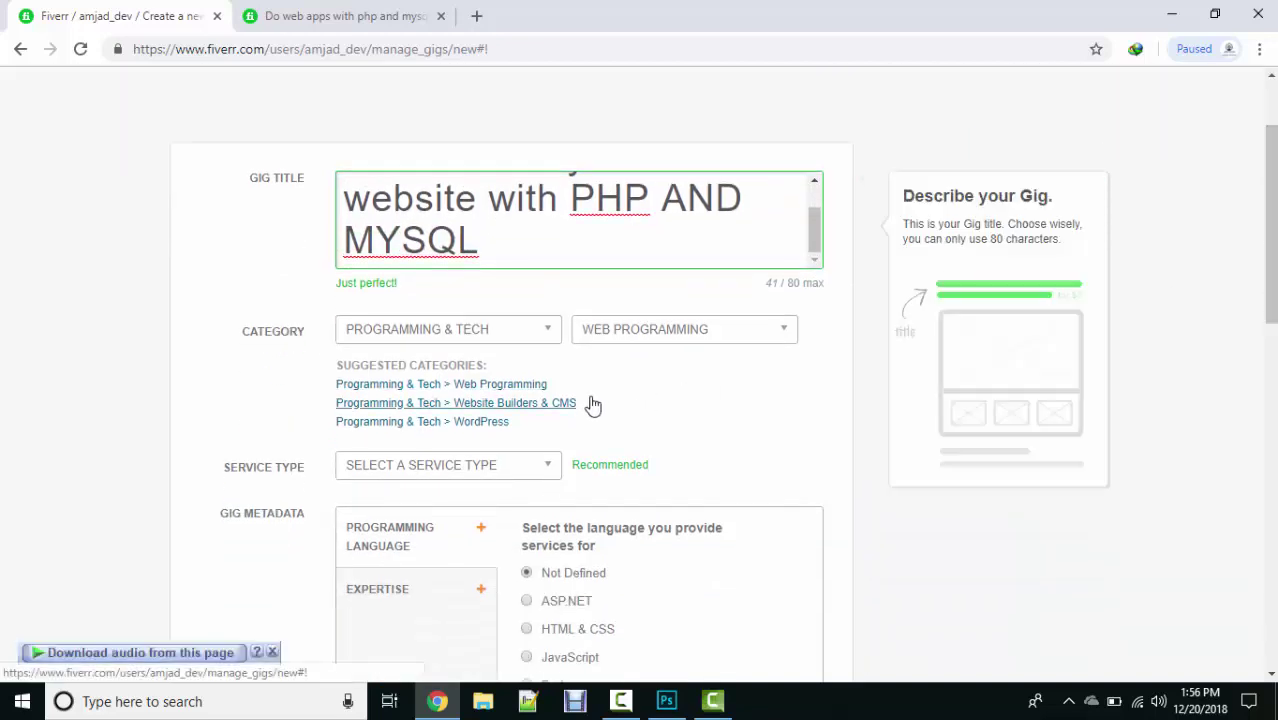
Choose CUSTOM WEBSITE as the gig's service type
{"action": "left_click", "coordinate": [522, 476]}
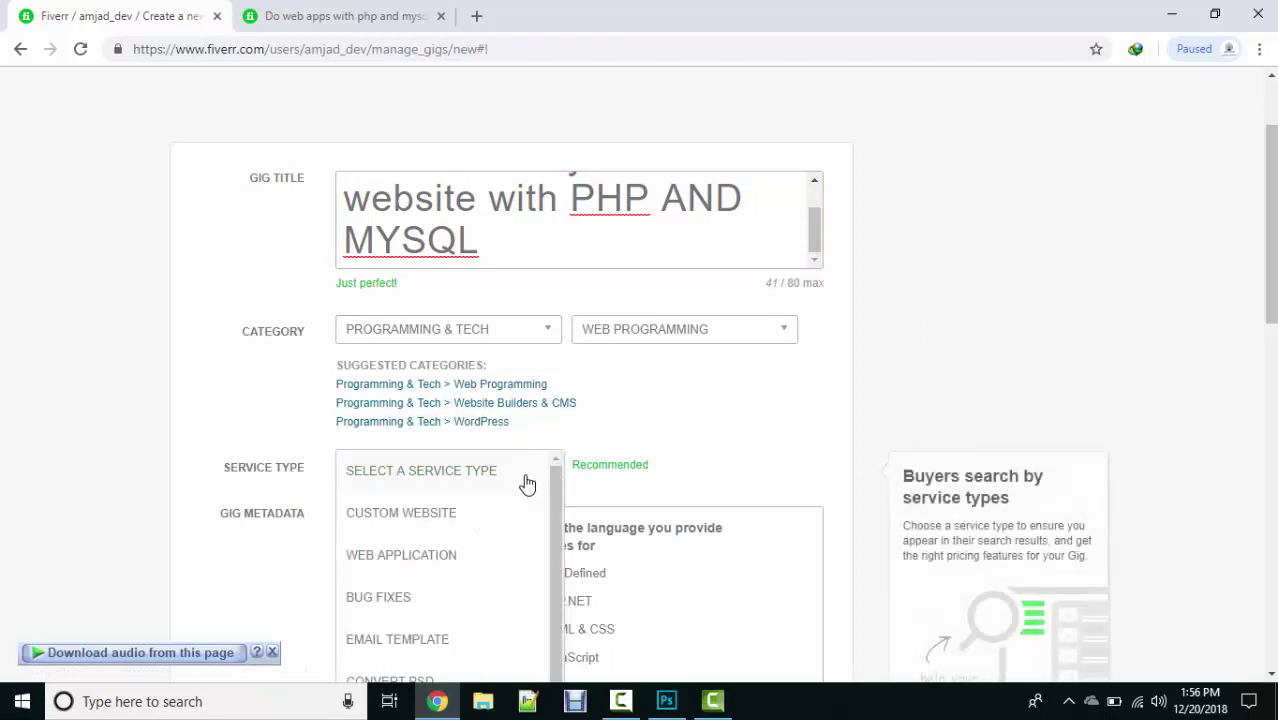
{"action": "scroll", "coordinate": [893, 386], "scroll_direction": "down", "scroll_amount": 2}
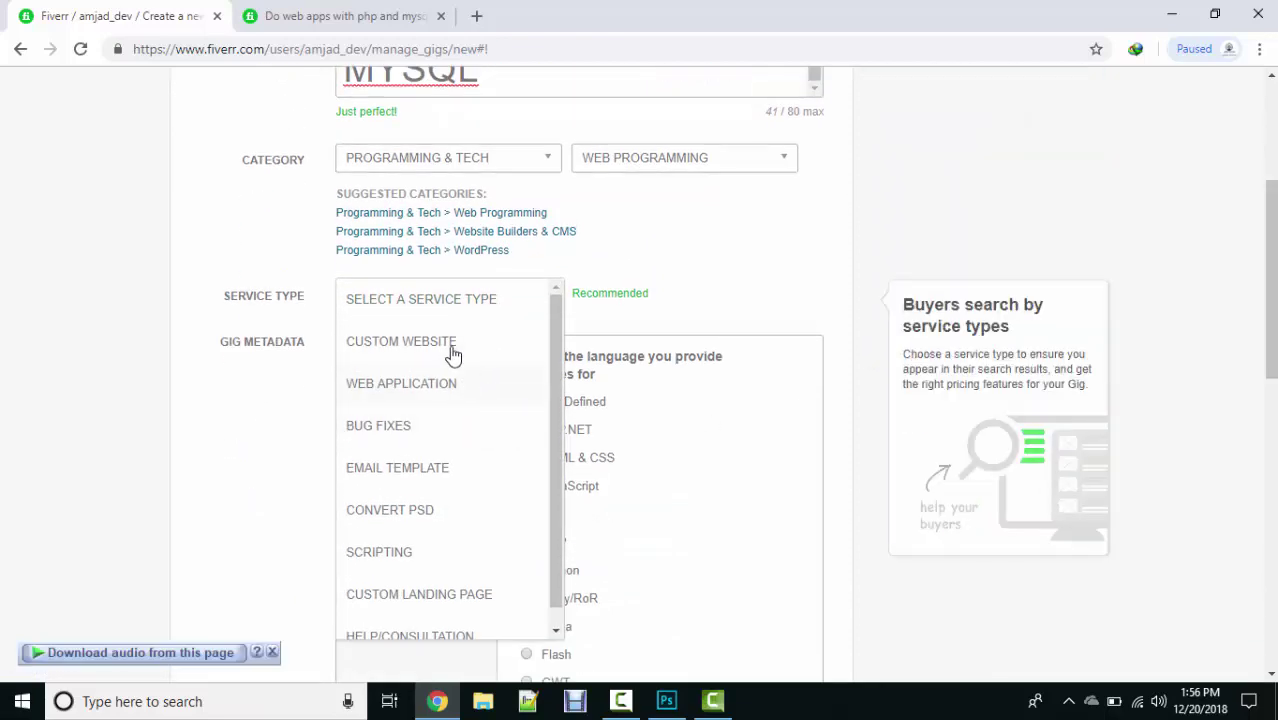
{"action": "left_click_drag", "start_coordinate": [563, 390], "coordinate": [560, 460]}
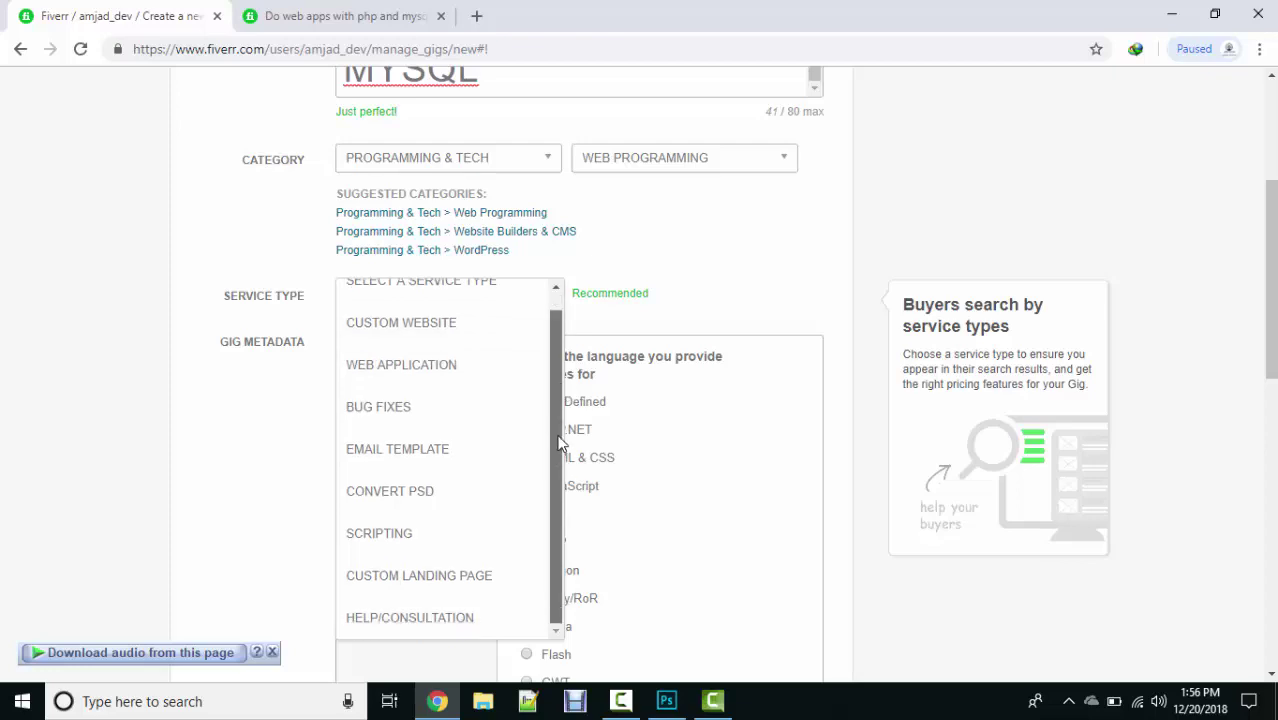
{"action": "left_click_drag", "start_coordinate": [559, 408], "coordinate": [551, 361]}
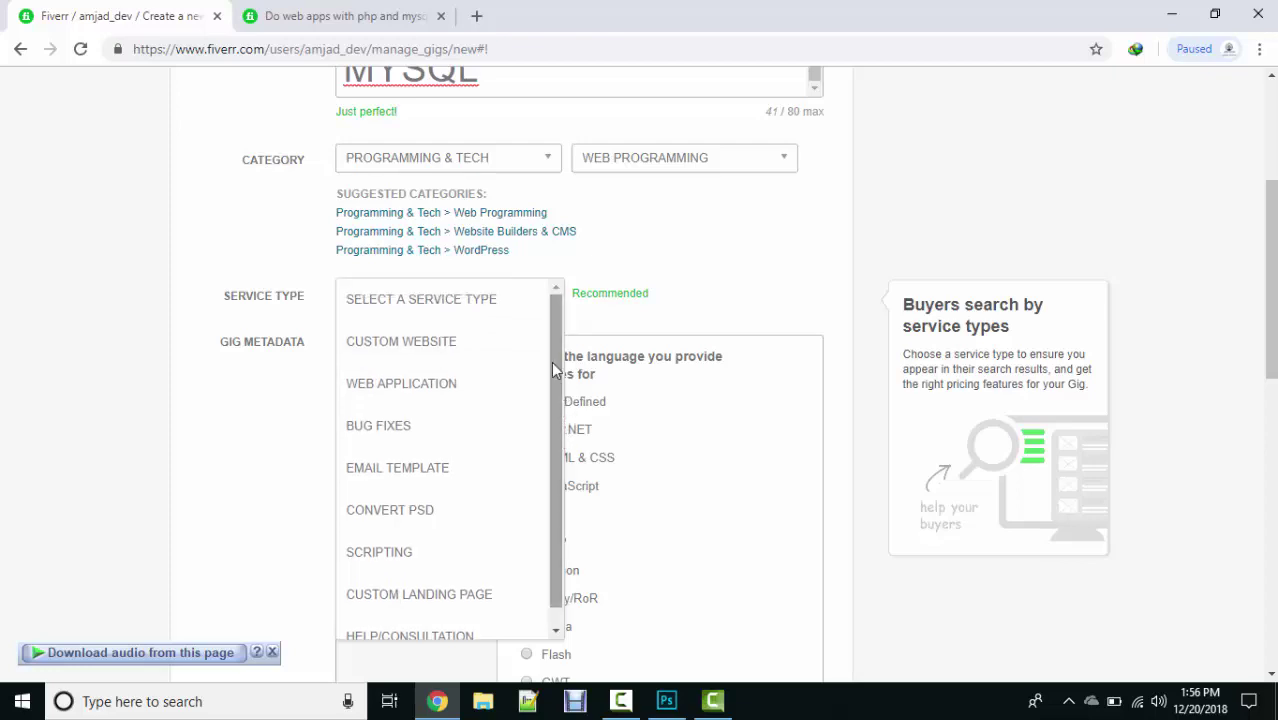
{"action": "left_click", "coordinate": [505, 344]}
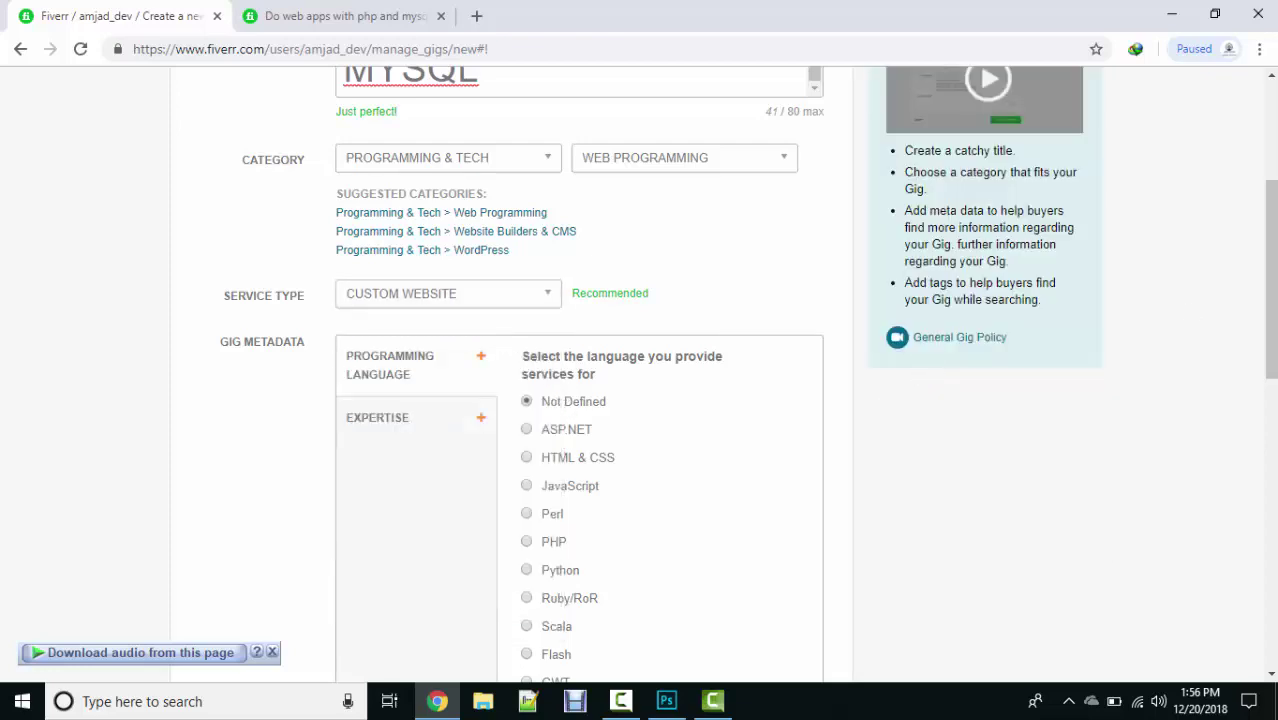
{"action": "scroll", "coordinate": [890, 365], "scroll_direction": "down", "scroll_amount": 1}
{"action": "scroll", "coordinate": [959, 379], "scroll_direction": "down", "scroll_amount": 1}
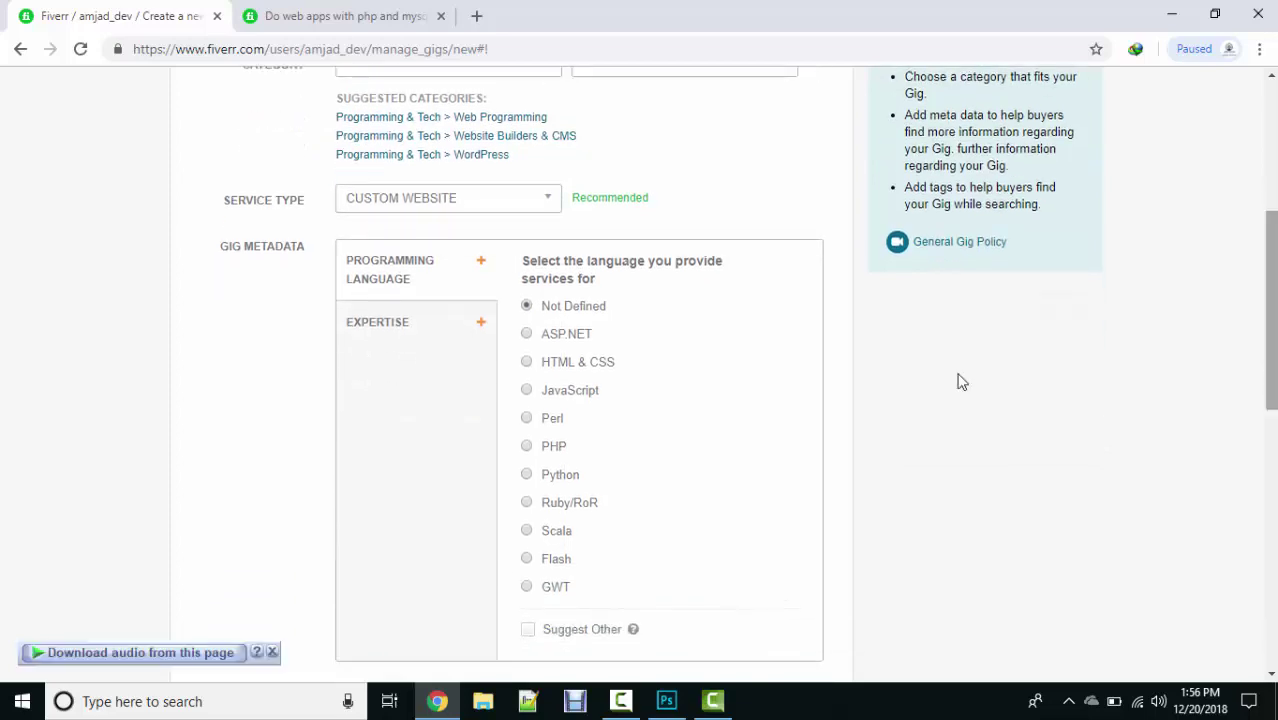
Tick PHP as language and PSD To HTML, Performance, Cross Browser Compatibility as expertise
{"action": "left_click", "coordinate": [548, 447]}
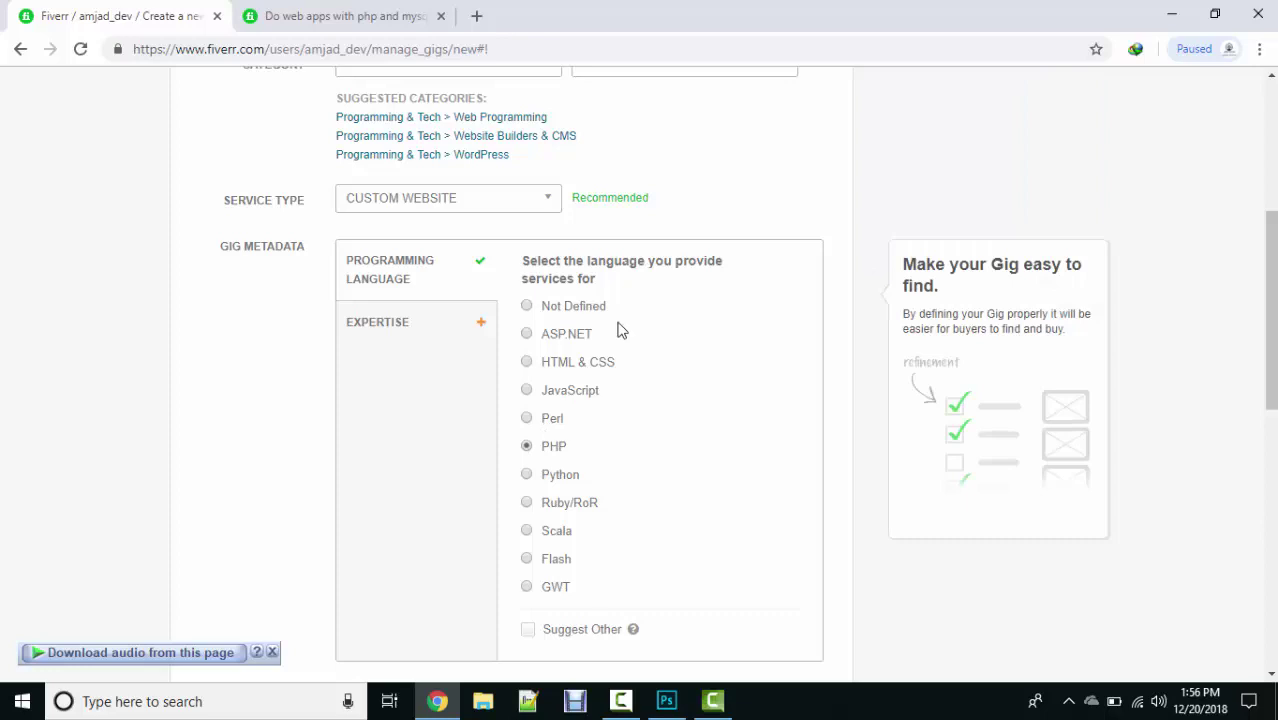
{"action": "left_click", "coordinate": [457, 325]}
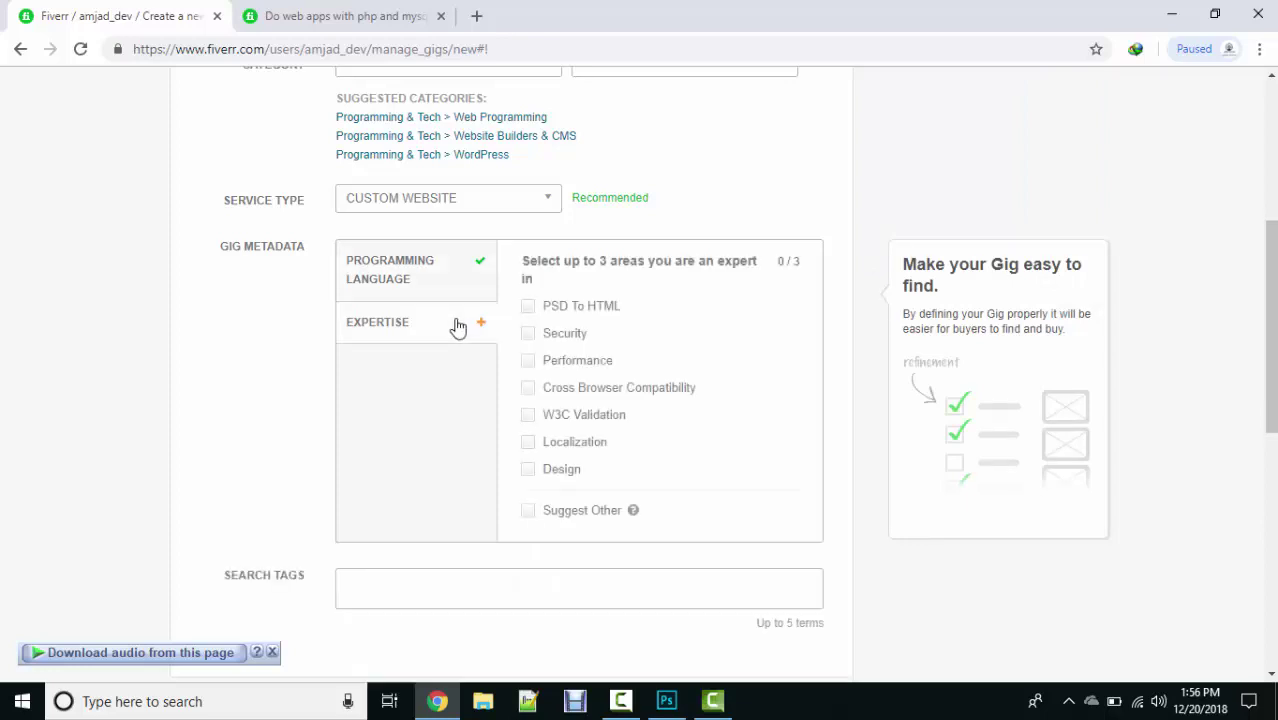
{"action": "left_click", "coordinate": [610, 309]}
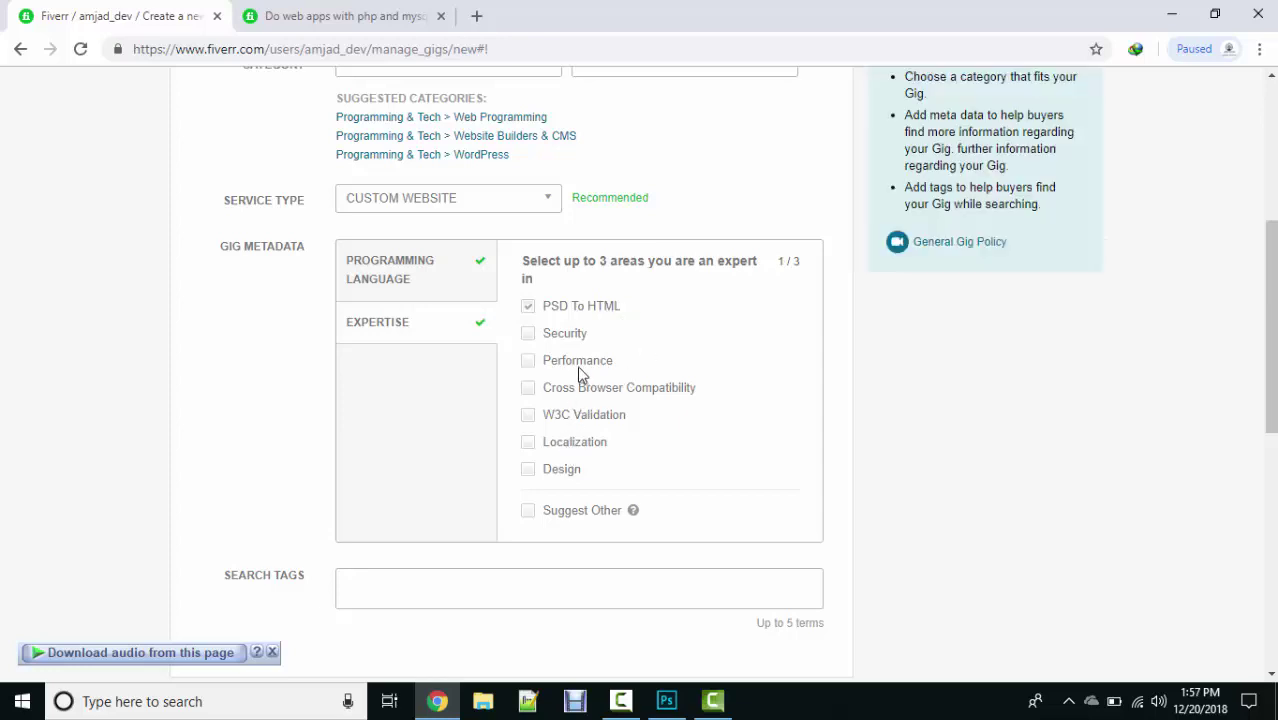
{"action": "left_click", "coordinate": [578, 370]}
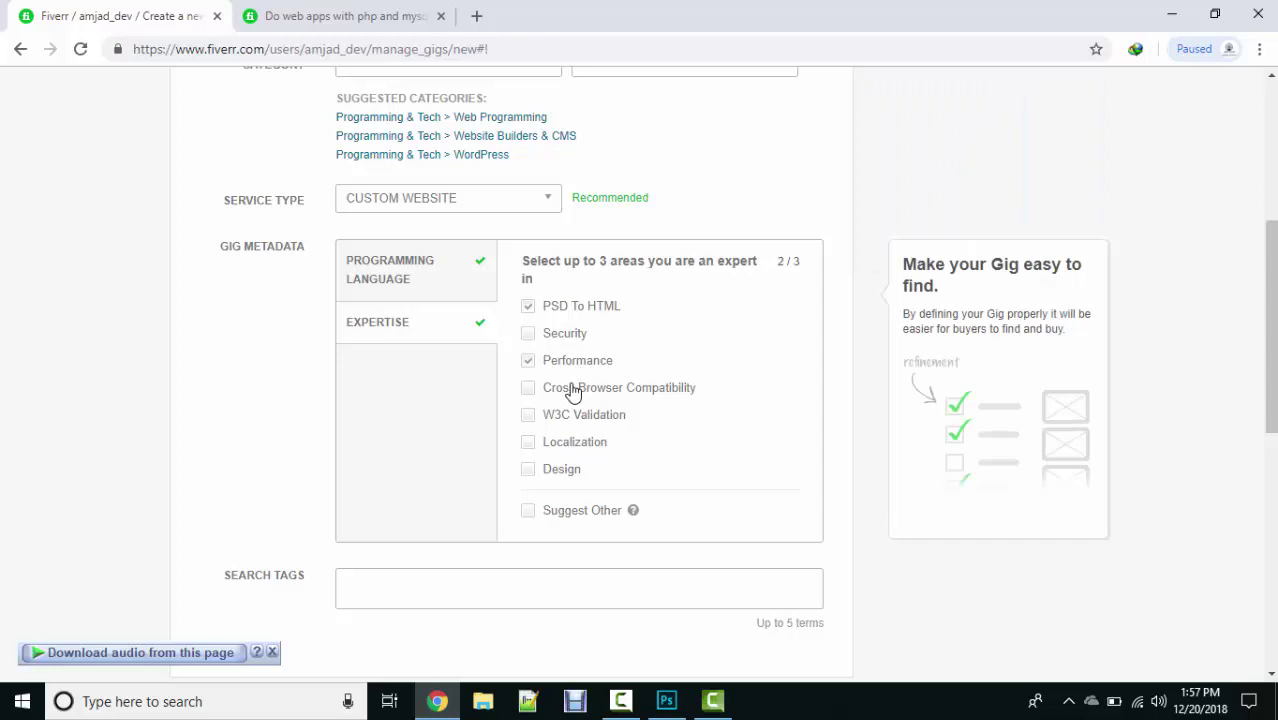
{"action": "left_click", "coordinate": [572, 390]}
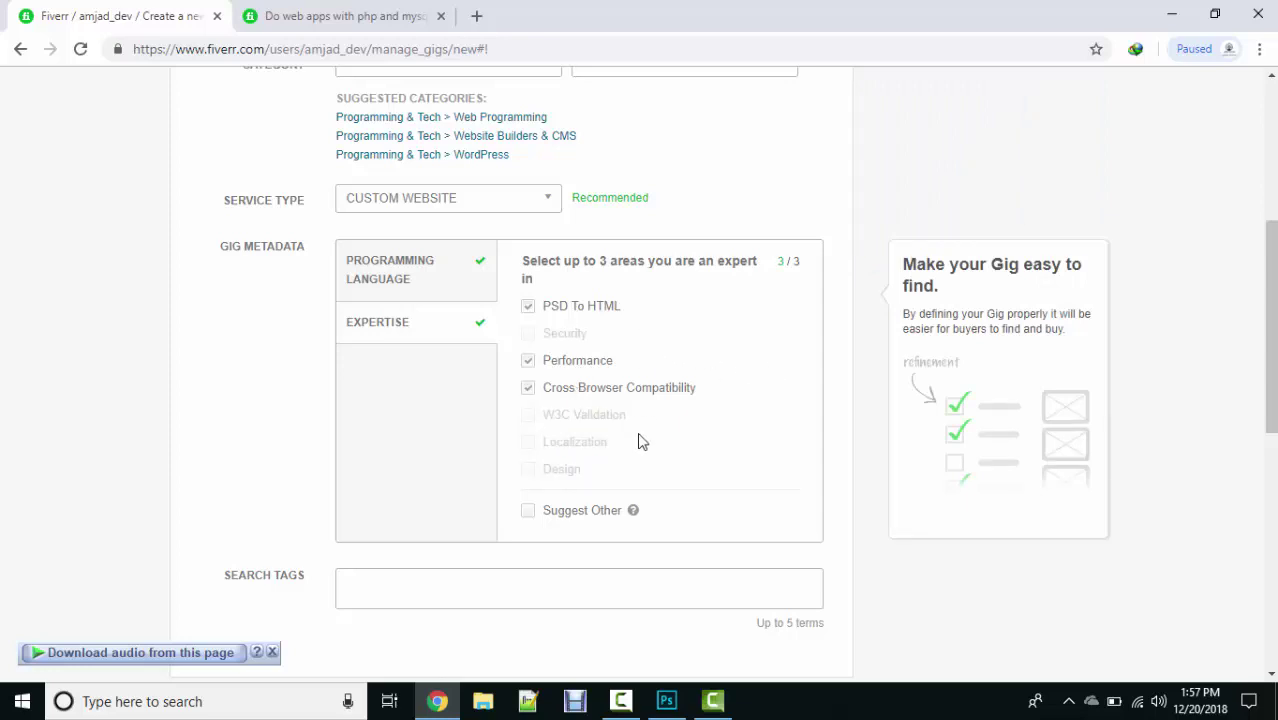
Add PHP SCRIPTS and MYSQL as the first search tags
{"action": "left_click", "coordinate": [531, 584]}
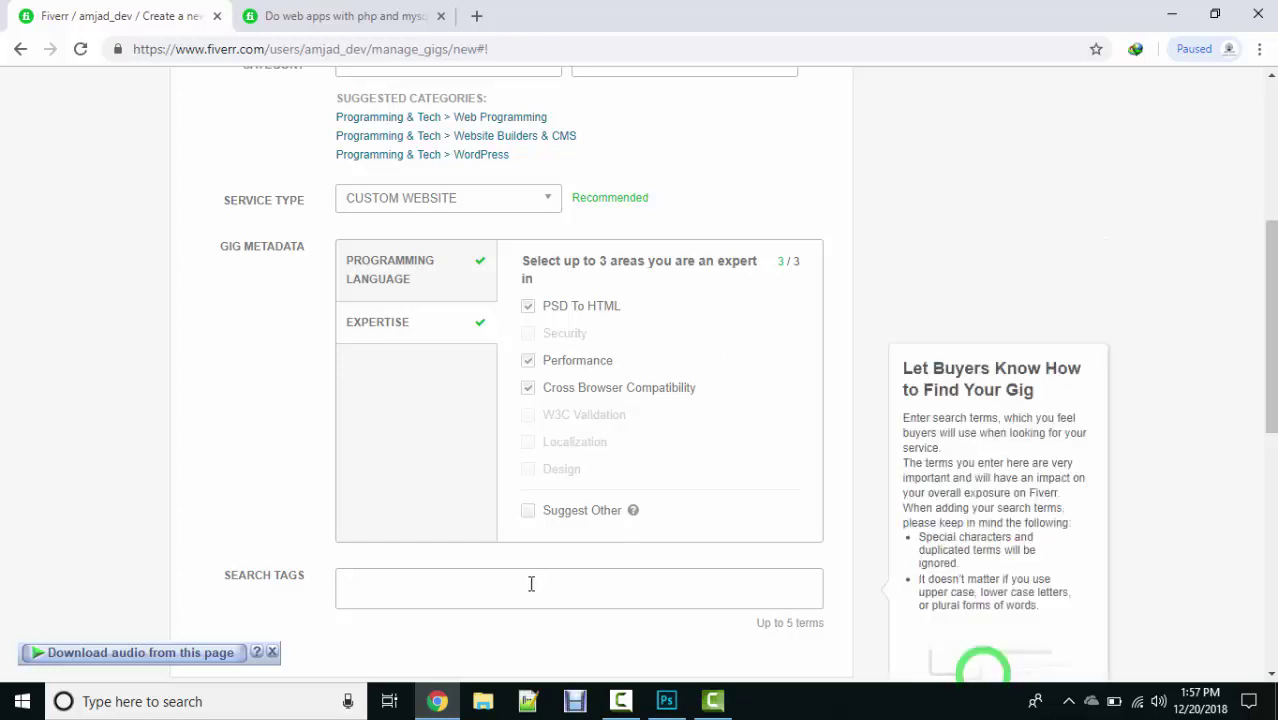
{"action": "left_click", "coordinate": [530, 584]}
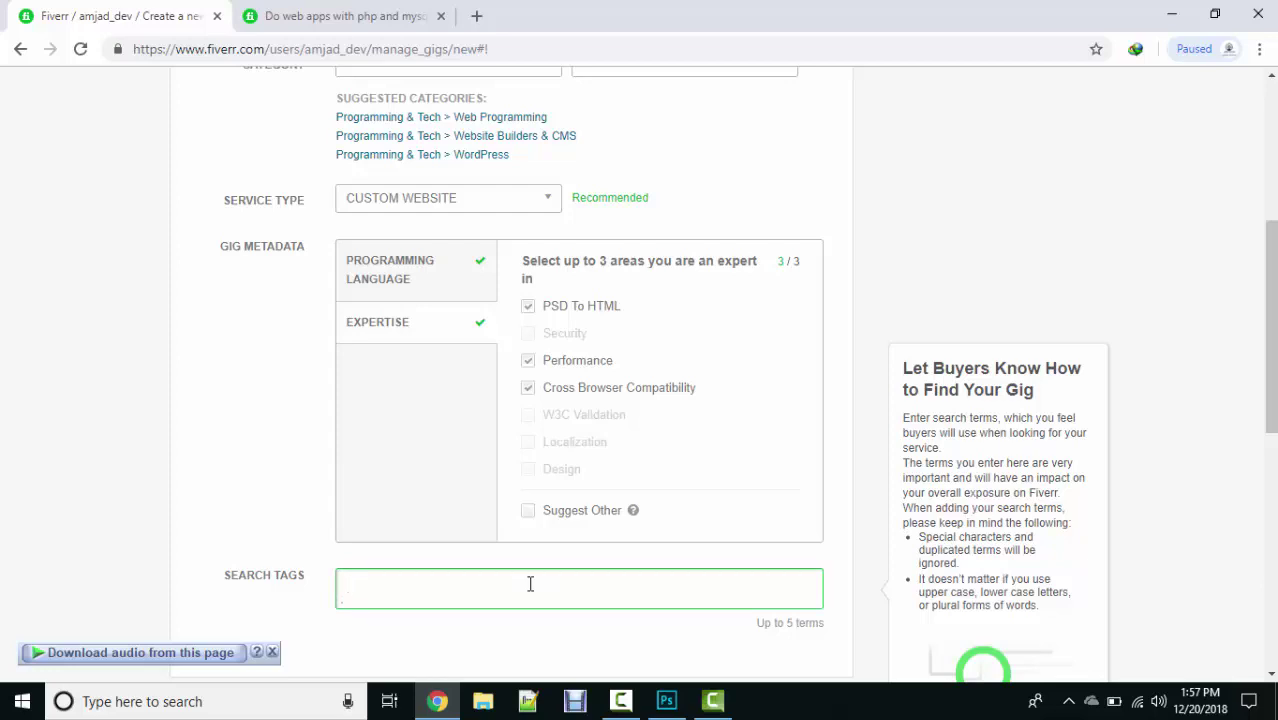
{"action": "scroll", "coordinate": [530, 584], "scroll_direction": "up", "scroll_amount": 2}
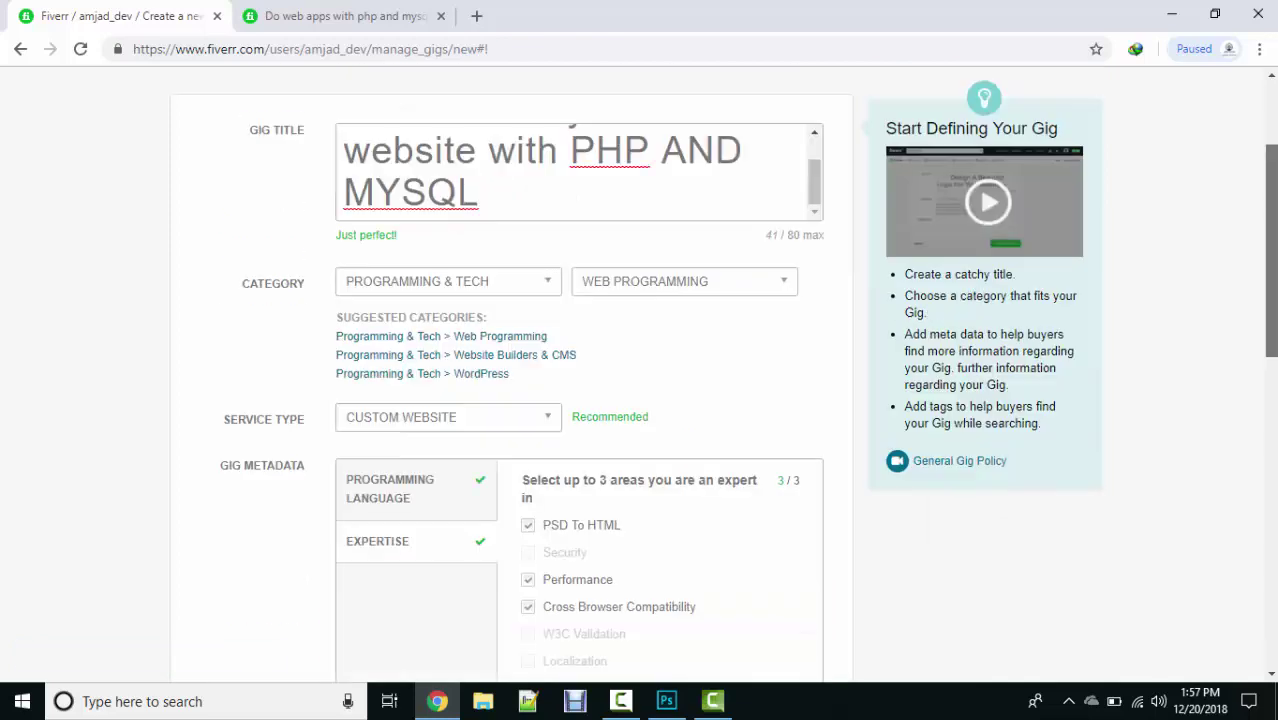
{"action": "scroll", "coordinate": [640, 366], "scroll_direction": "down", "scroll_amount": 3}
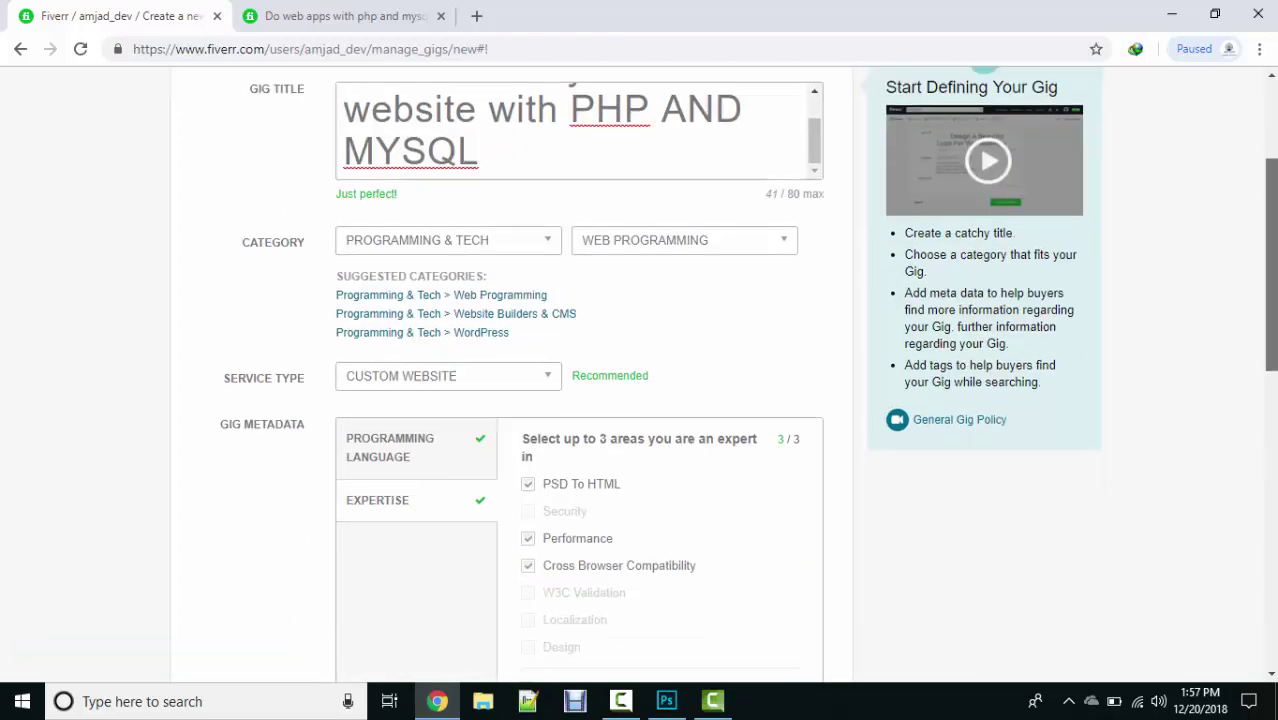
{"action": "left_click", "coordinate": [706, 560]}
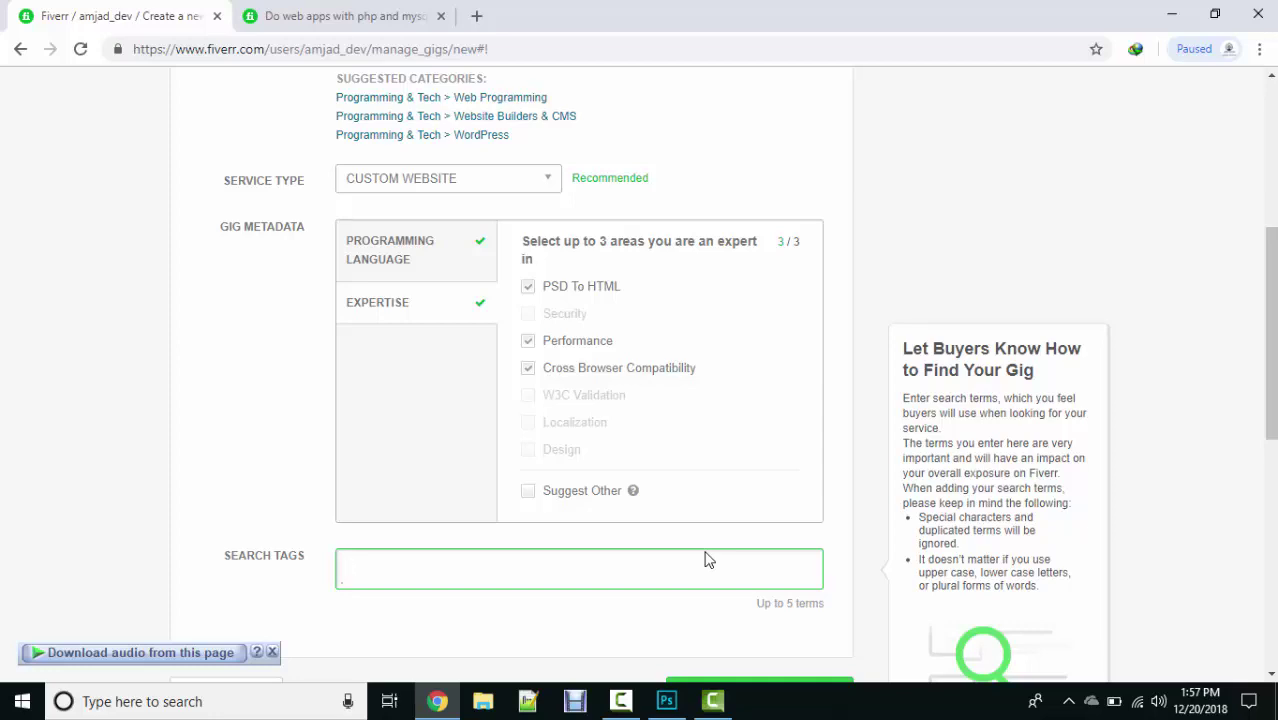
{"action": "type", "text": "hp"}
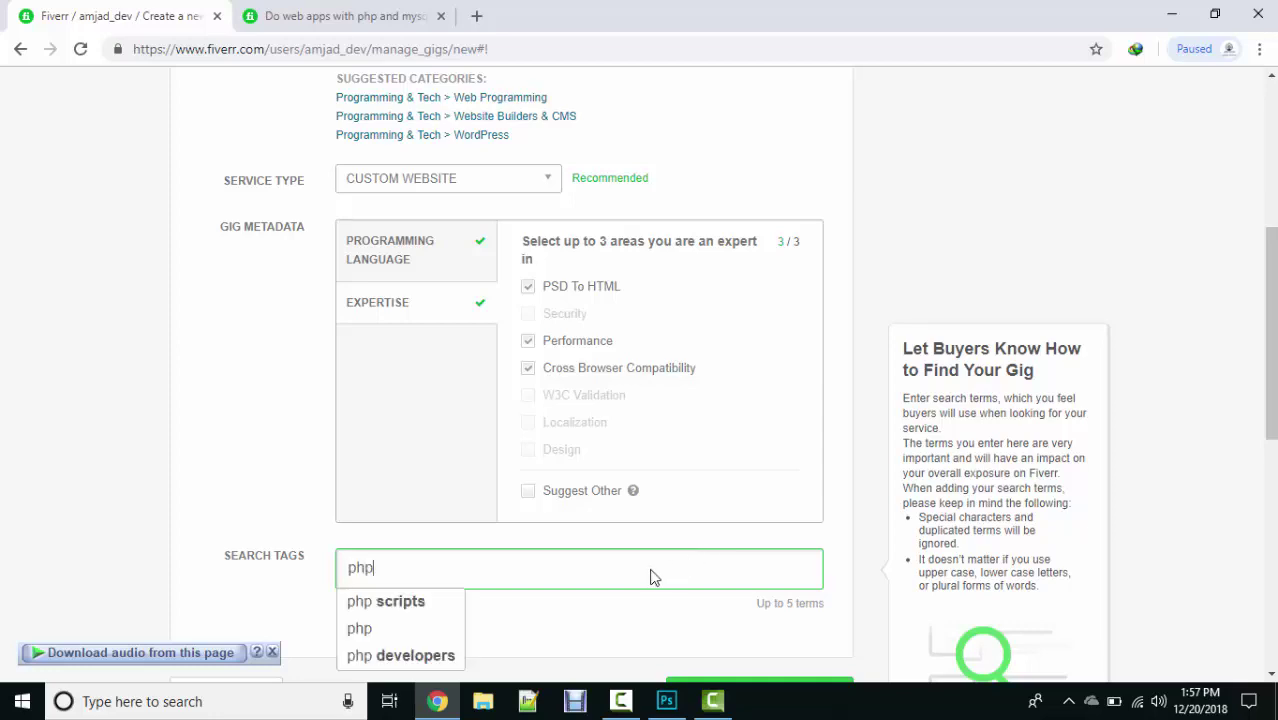
{"action": "key", "text": "Return"}
{"action": "type", "text": "p"}
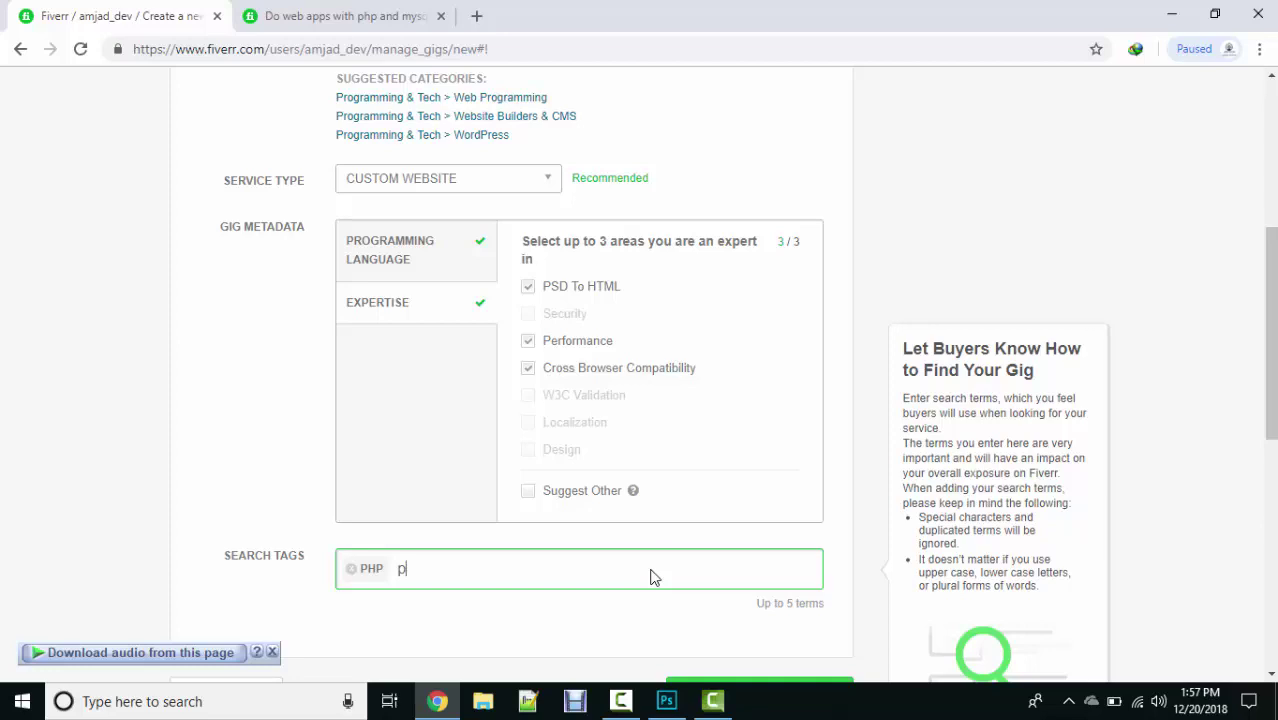
{"action": "type", "text": "hp"}
{"action": "key", "text": "Down"}
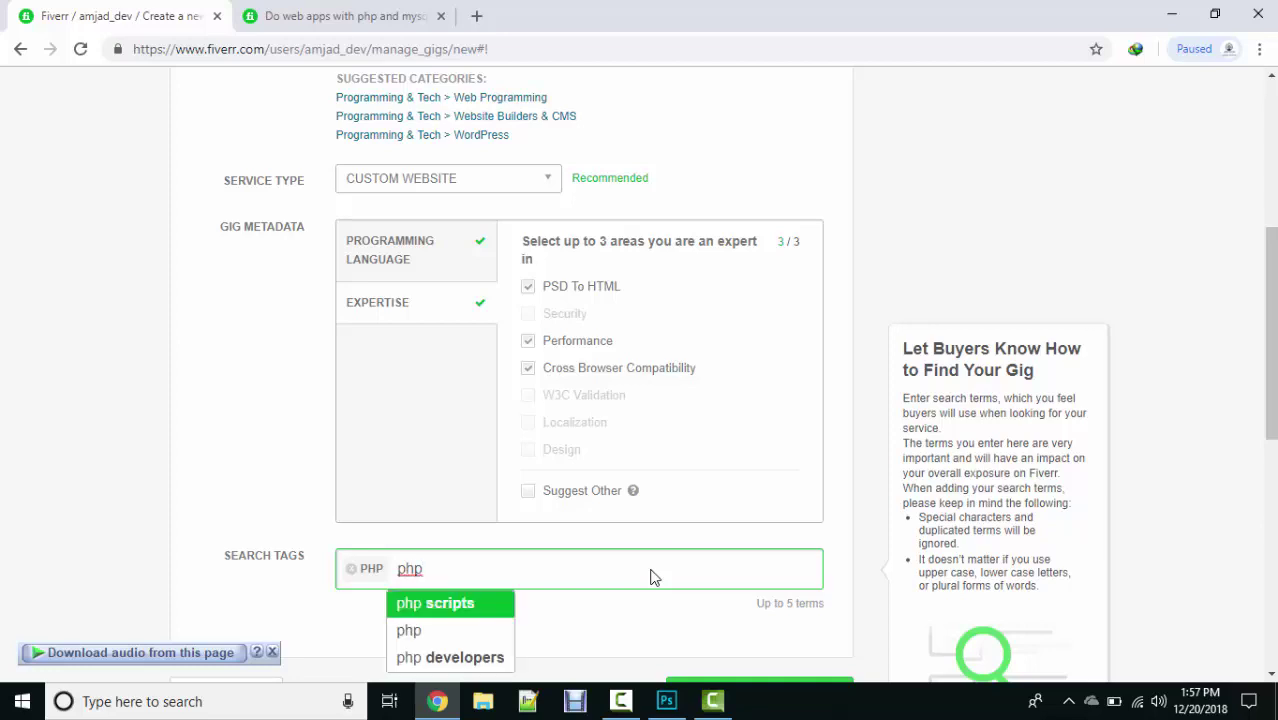
{"action": "key", "text": "Return"}
{"action": "type", "text": "m"}
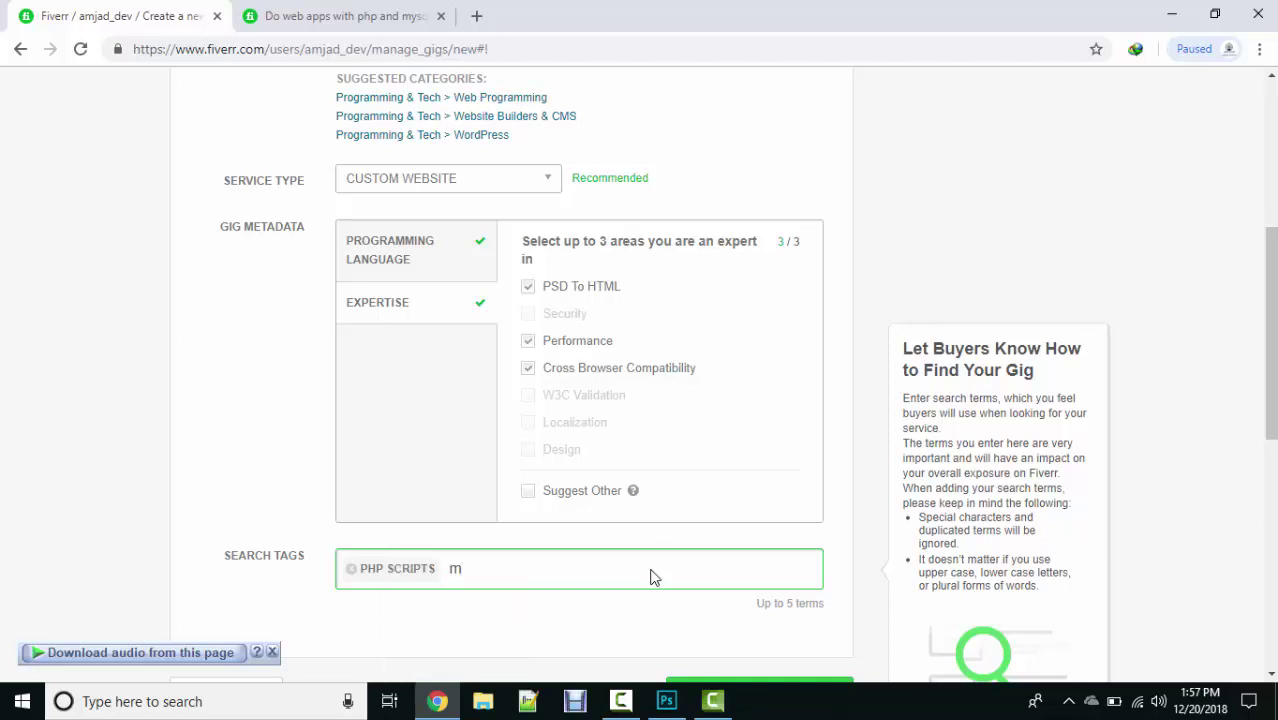
{"action": "type", "text": "ysq"}
{"action": "key", "text": "Down"}
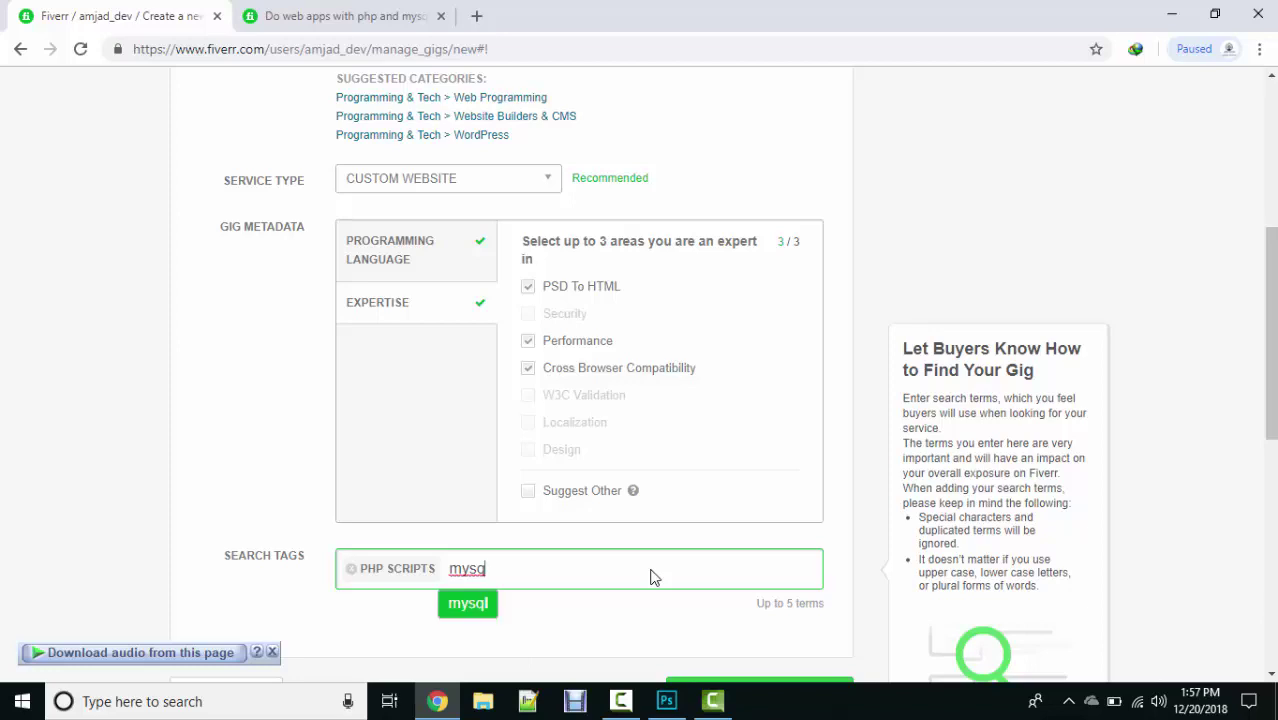
{"action": "key", "text": "Return"}
Add PHP, WEB APPLICATION and WEBDESIGN tags, filling the five-tag limit
{"action": "type", "text": "php"}
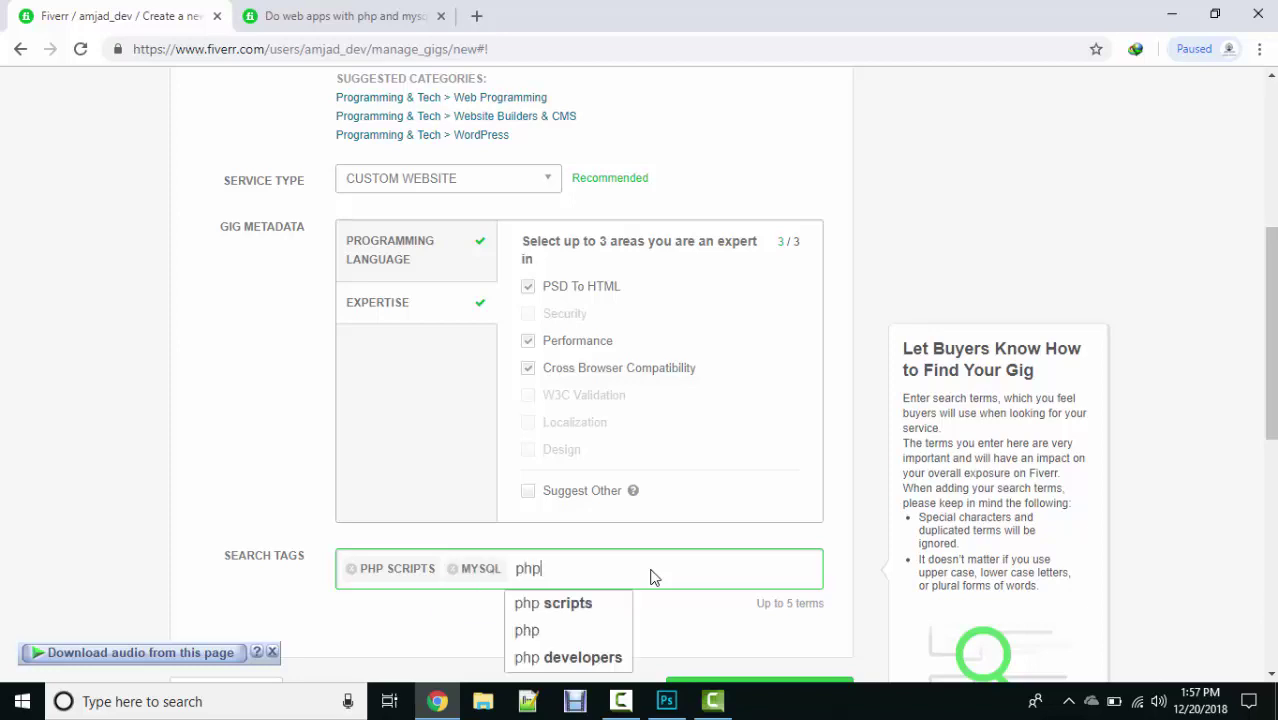
{"action": "key", "text": "Down"}
{"action": "key", "text": "Down"}
{"action": "key", "text": "Return"}
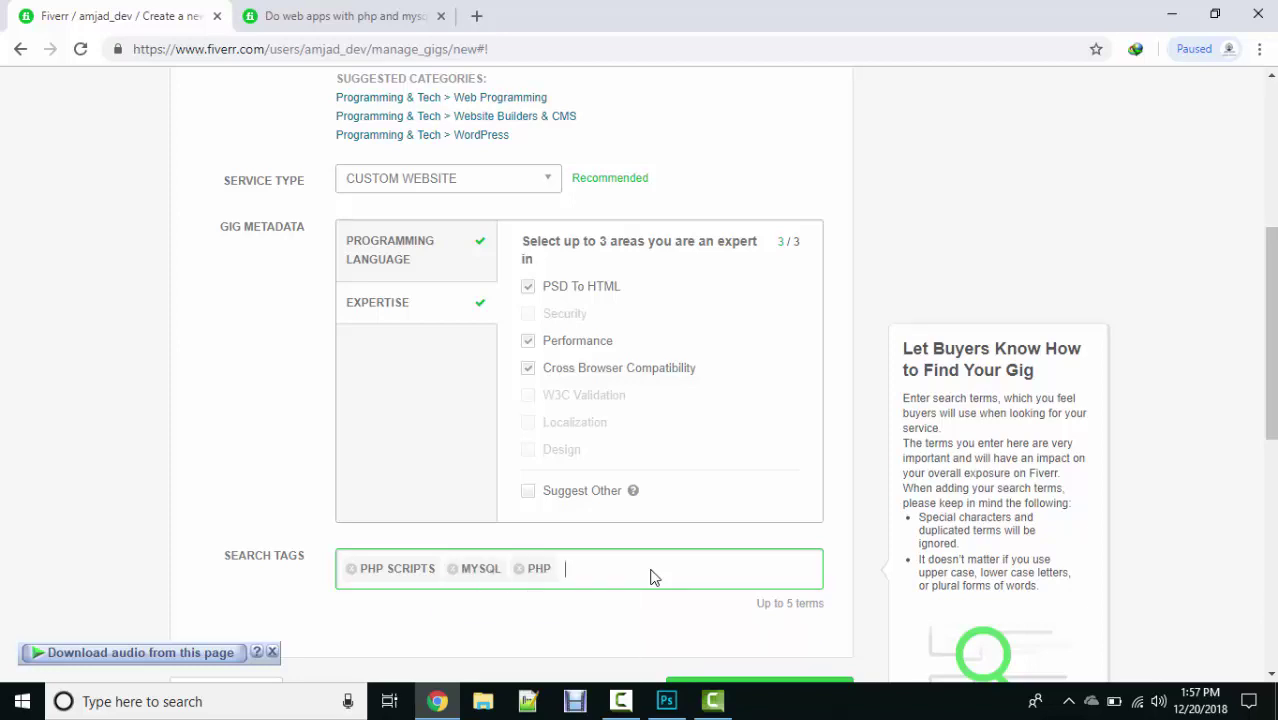
{"action": "type", "text": "web"}
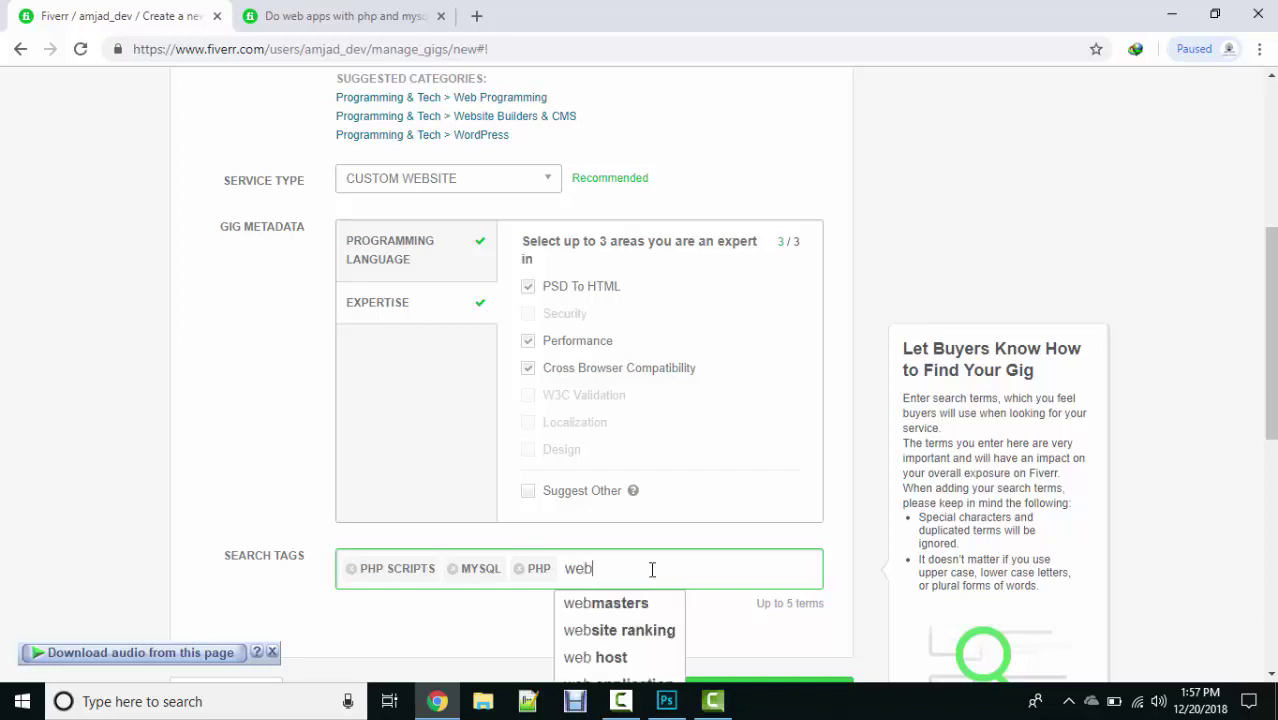
{"action": "type", "text": "si"}
{"action": "key", "text": "BackSpace"}
{"action": "key", "text": "BackSpace"}
{"action": "type", "text": "de"}
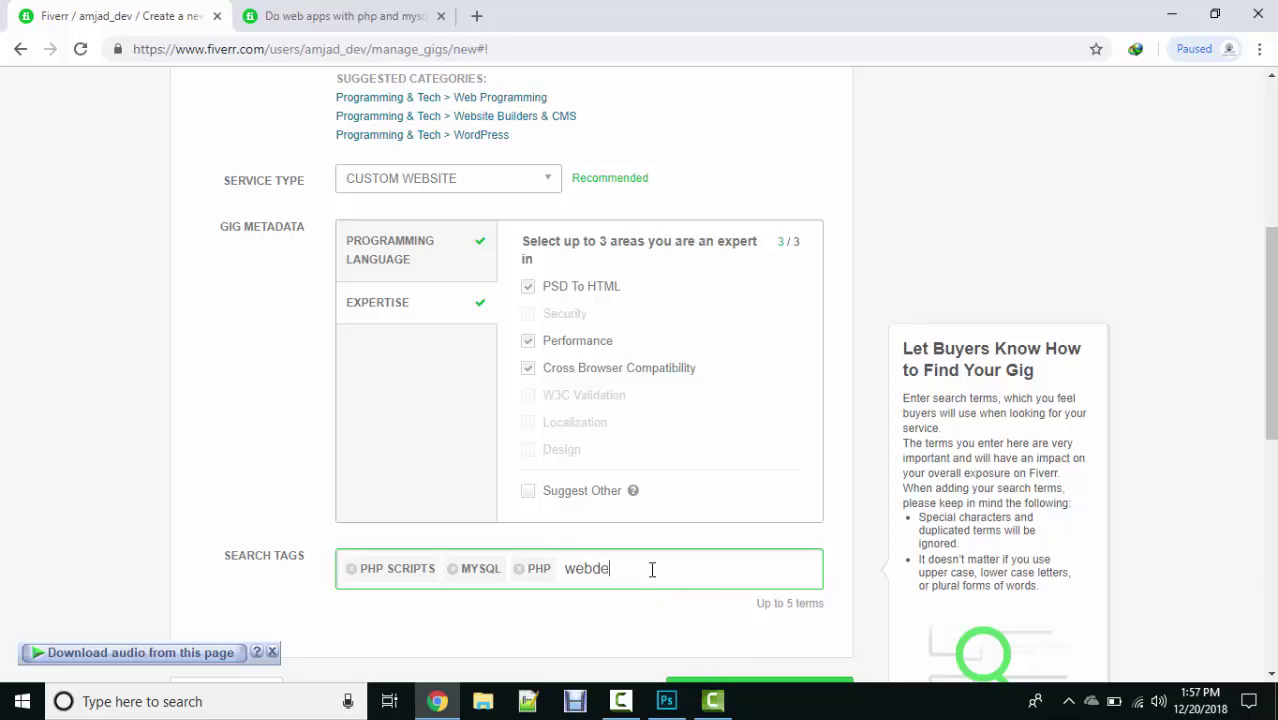
{"action": "key", "text": "BackSpace"}
{"action": "key", "text": "BackSpace"}
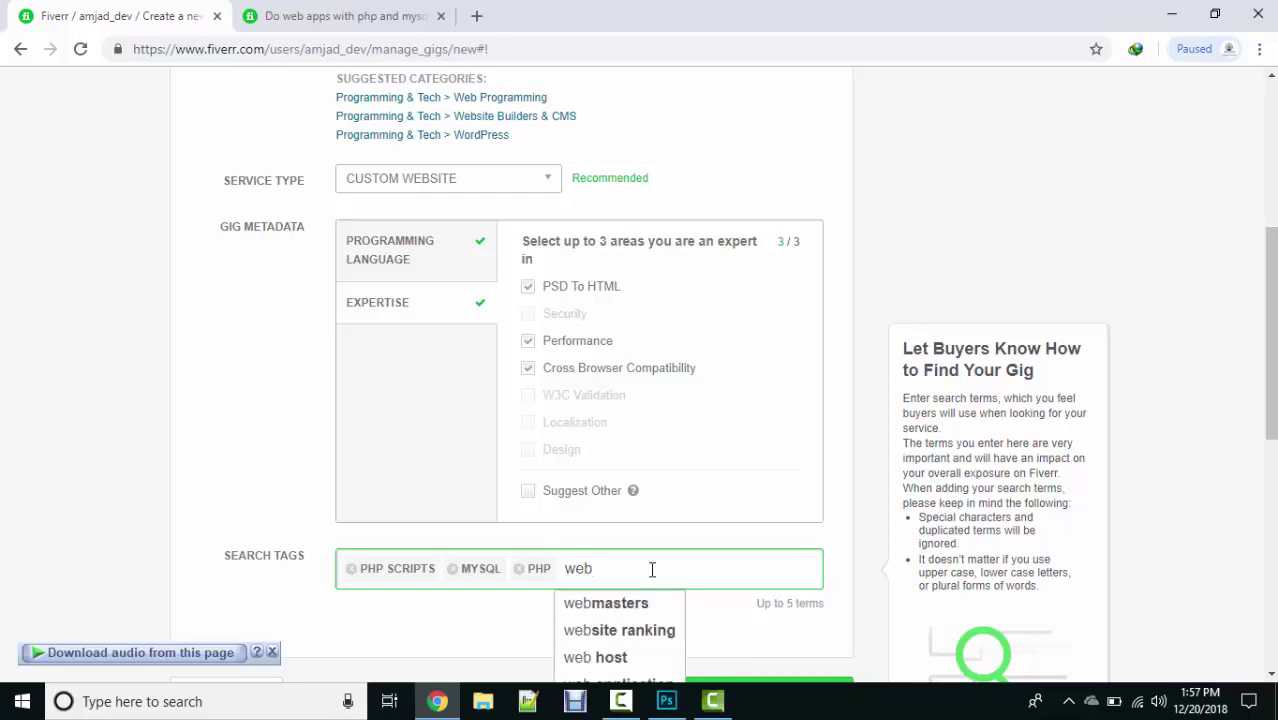
{"action": "scroll", "coordinate": [940, 540], "scroll_direction": "down", "scroll_amount": 2}
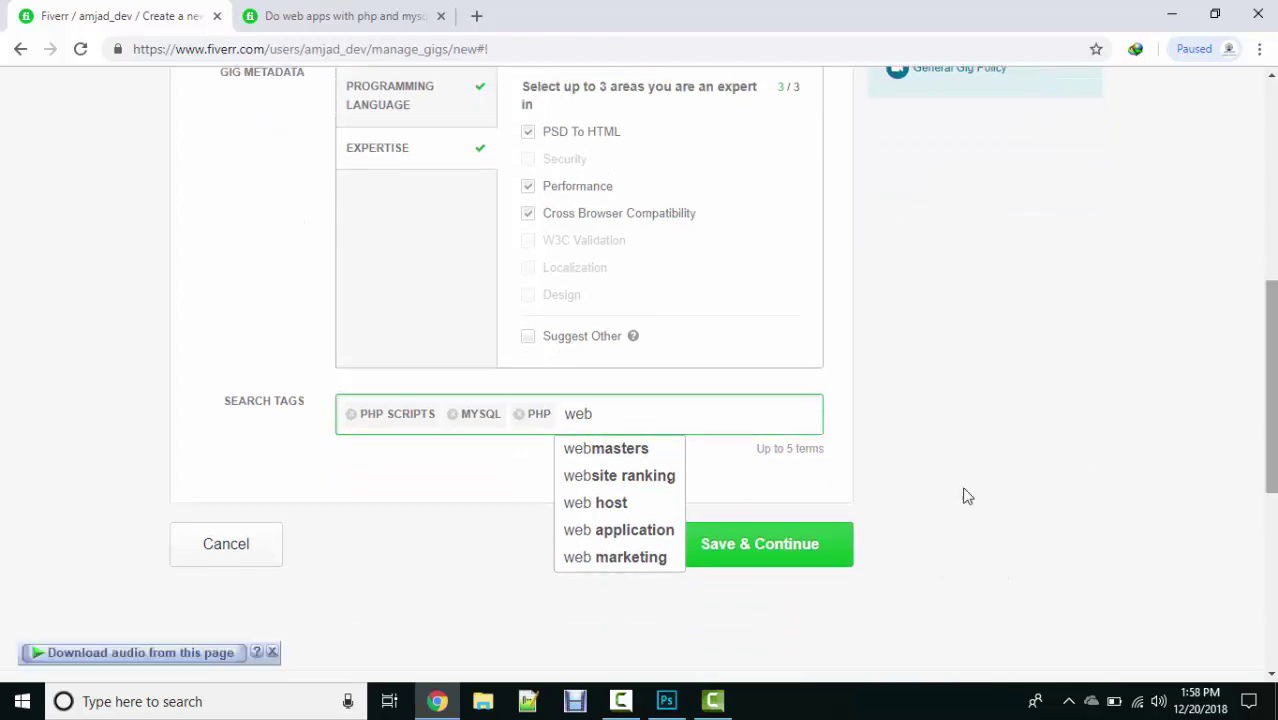
{"action": "left_click", "coordinate": [660, 530]}
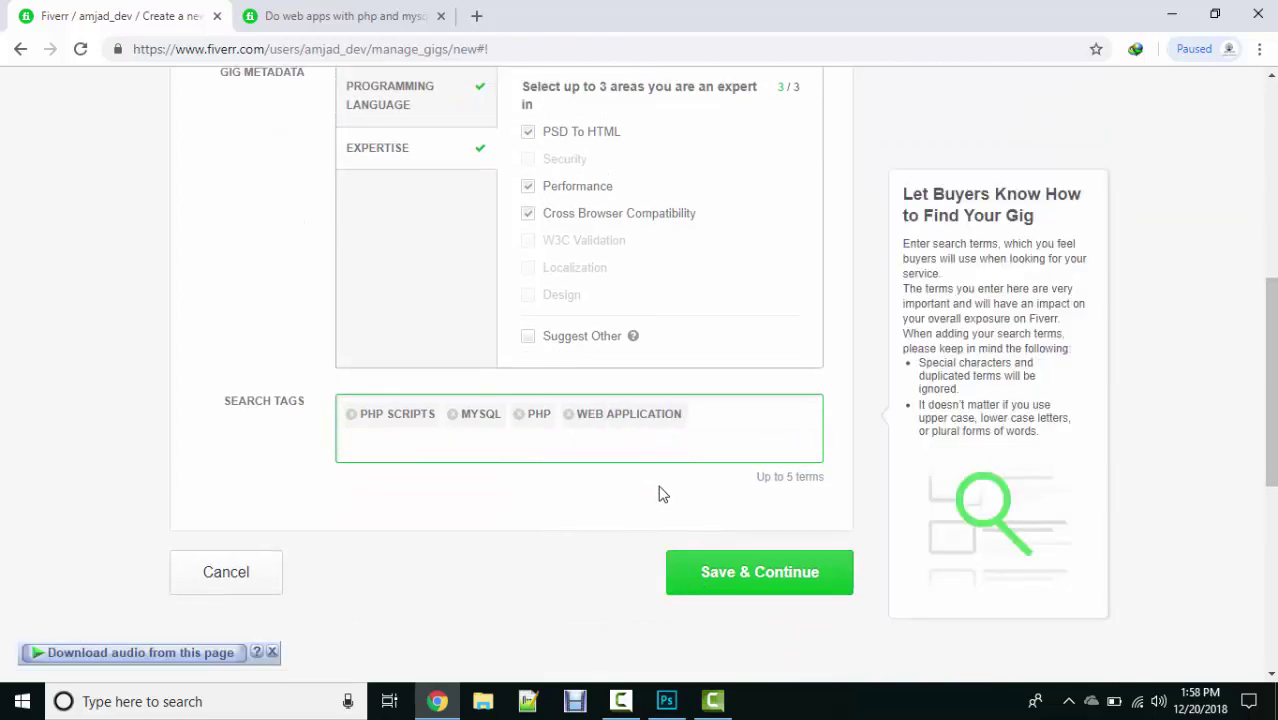
{"action": "type", "text": "mysql"}
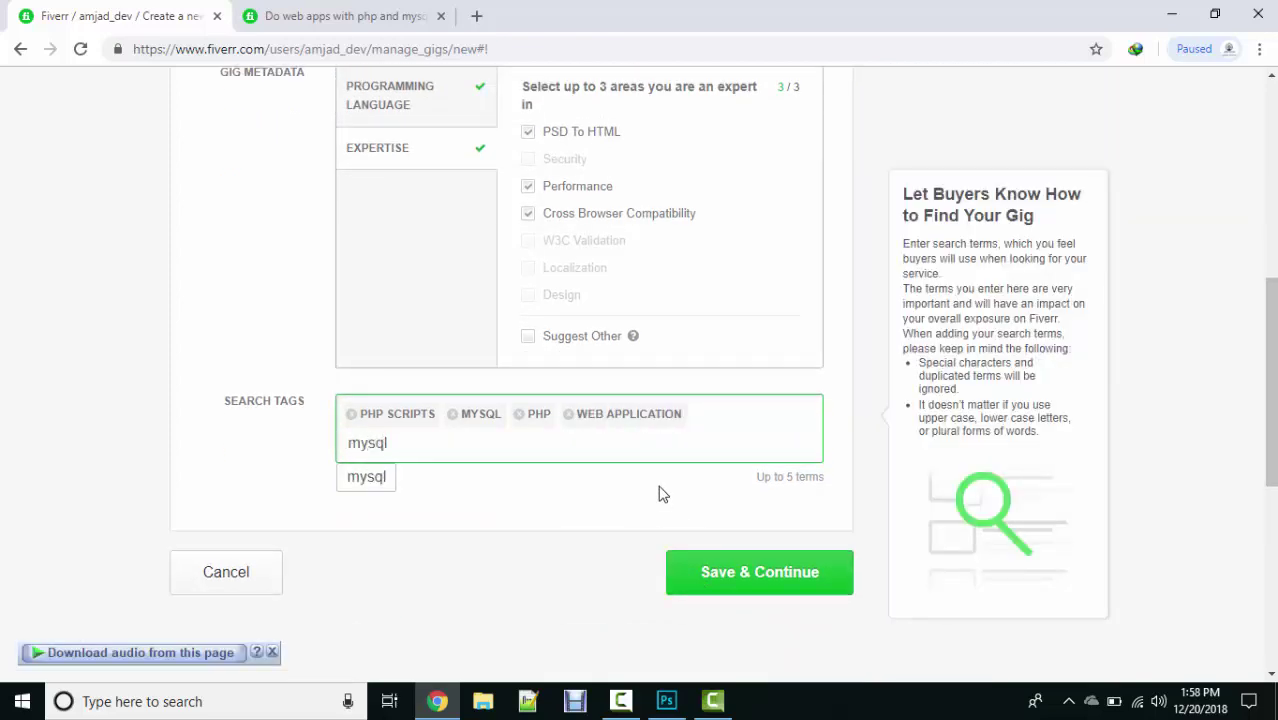
{"action": "key", "text": "BackSpace"}
{"action": "key", "text": "BackSpace"}
{"action": "key", "text": "BackSpace"}
{"action": "key", "text": "BackSpace"}
{"action": "key", "text": "BackSpace"}
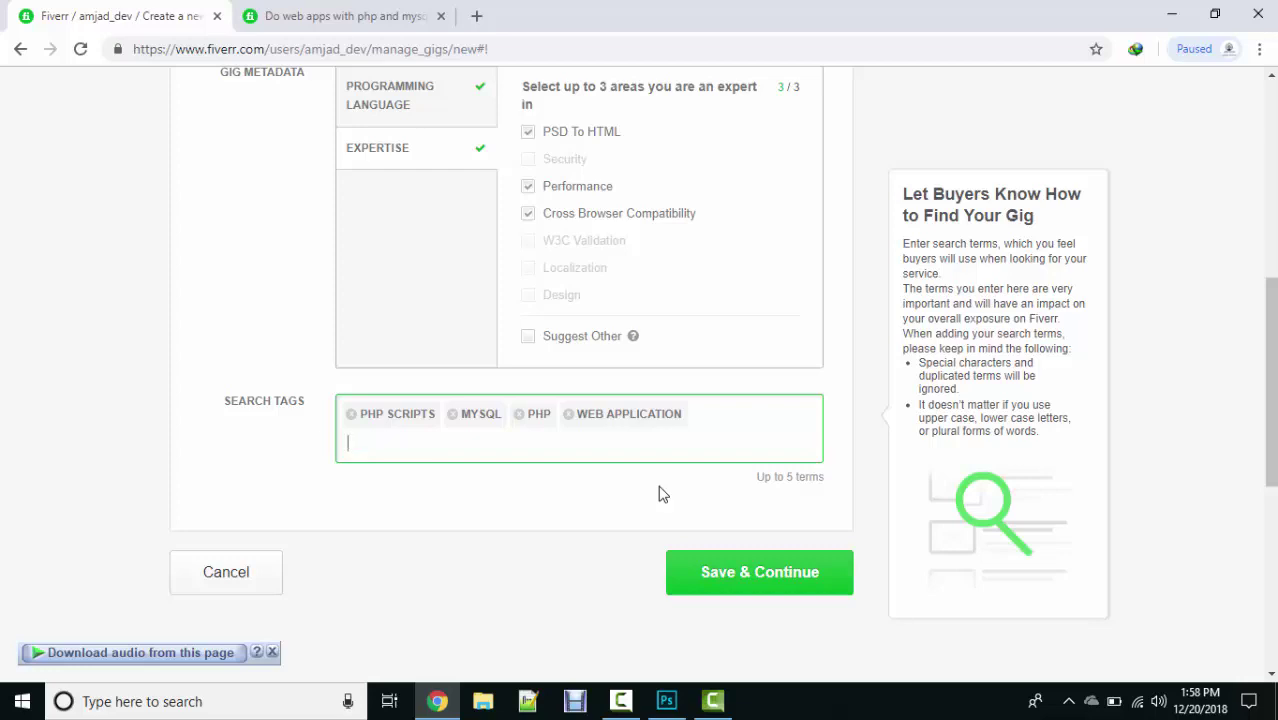
{"action": "type", "text": "webdesign"}
{"action": "key", "text": "Return"}
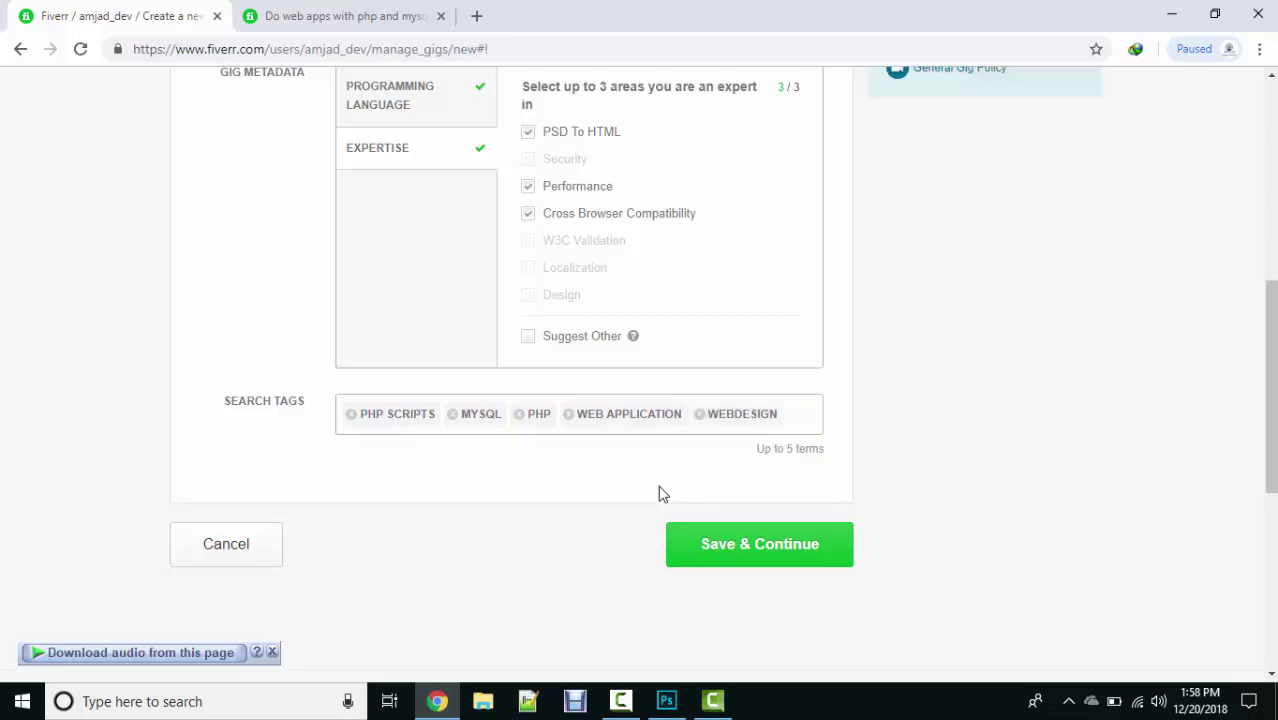
Save the overview to reach Scope & Pricing, then switch to the reference gig tab
{"action": "left_click", "coordinate": [733, 541]}
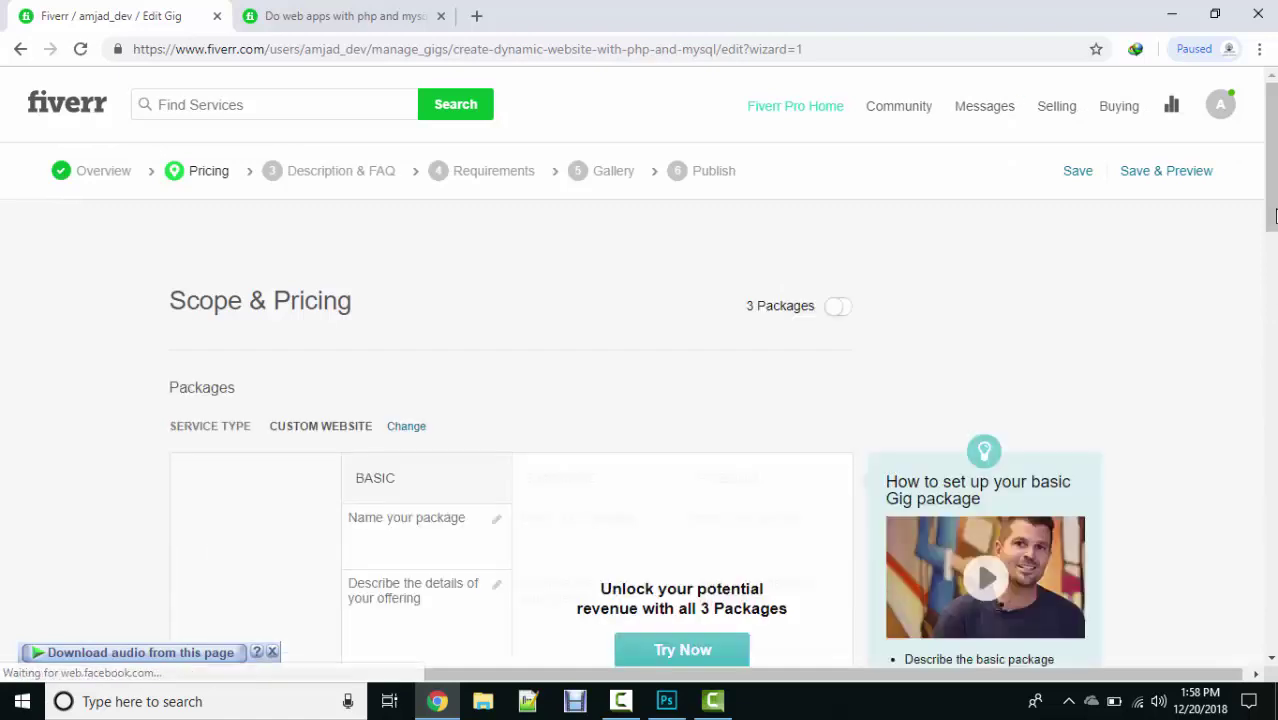
{"action": "scroll", "coordinate": [1081, 120], "scroll_direction": "down", "scroll_amount": 2}
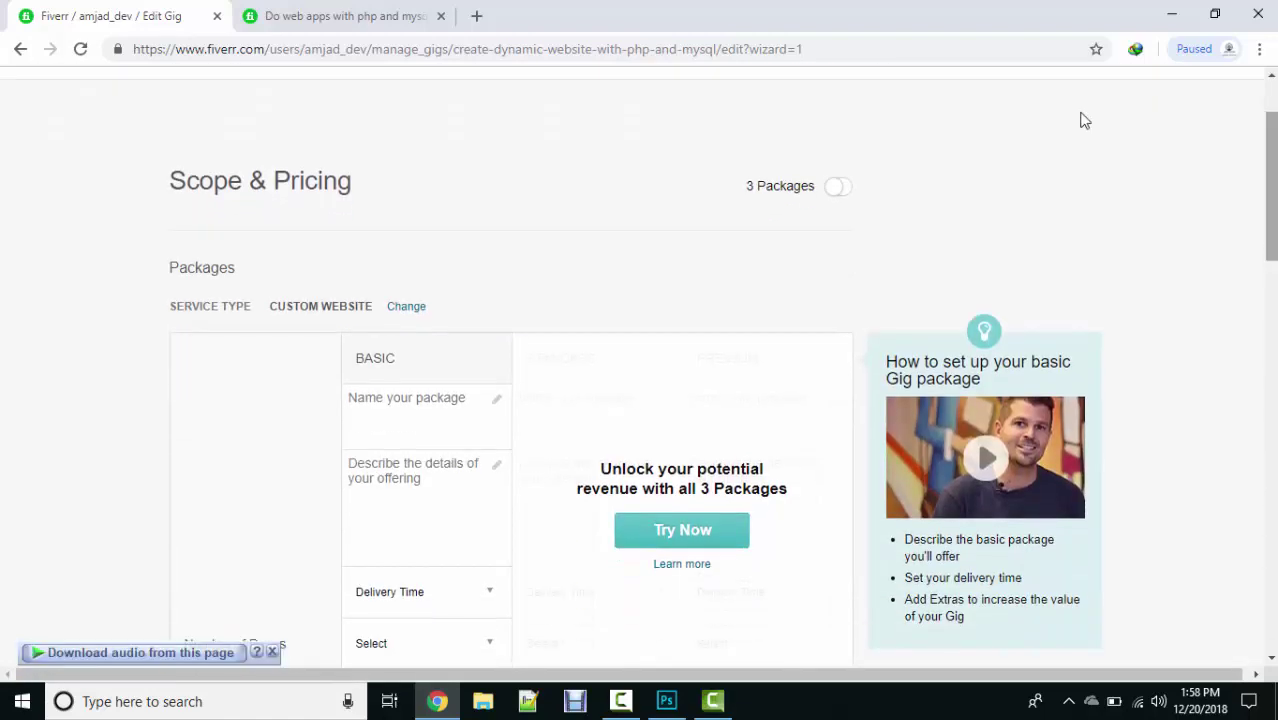
{"action": "left_click", "coordinate": [422, 12]}
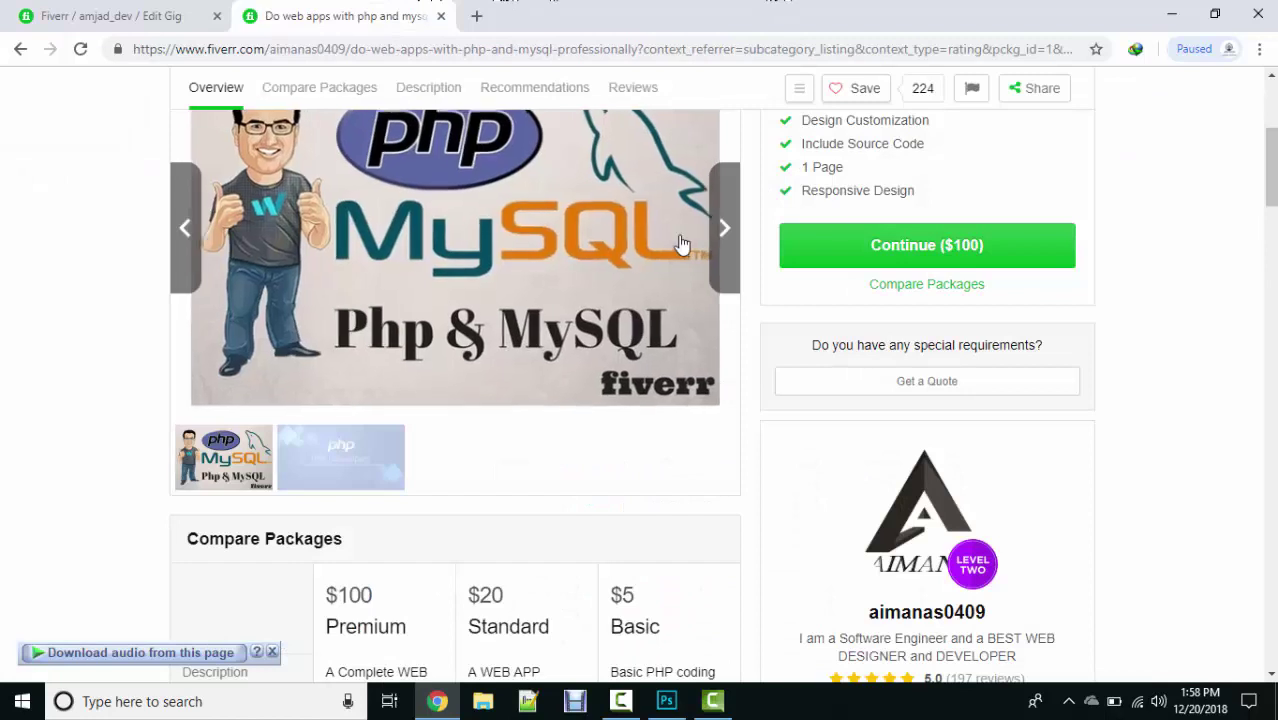
Search for another seller's username and open their profile
{"action": "scroll", "coordinate": [1270, 170], "scroll_direction": "up", "scroll_amount": 3}
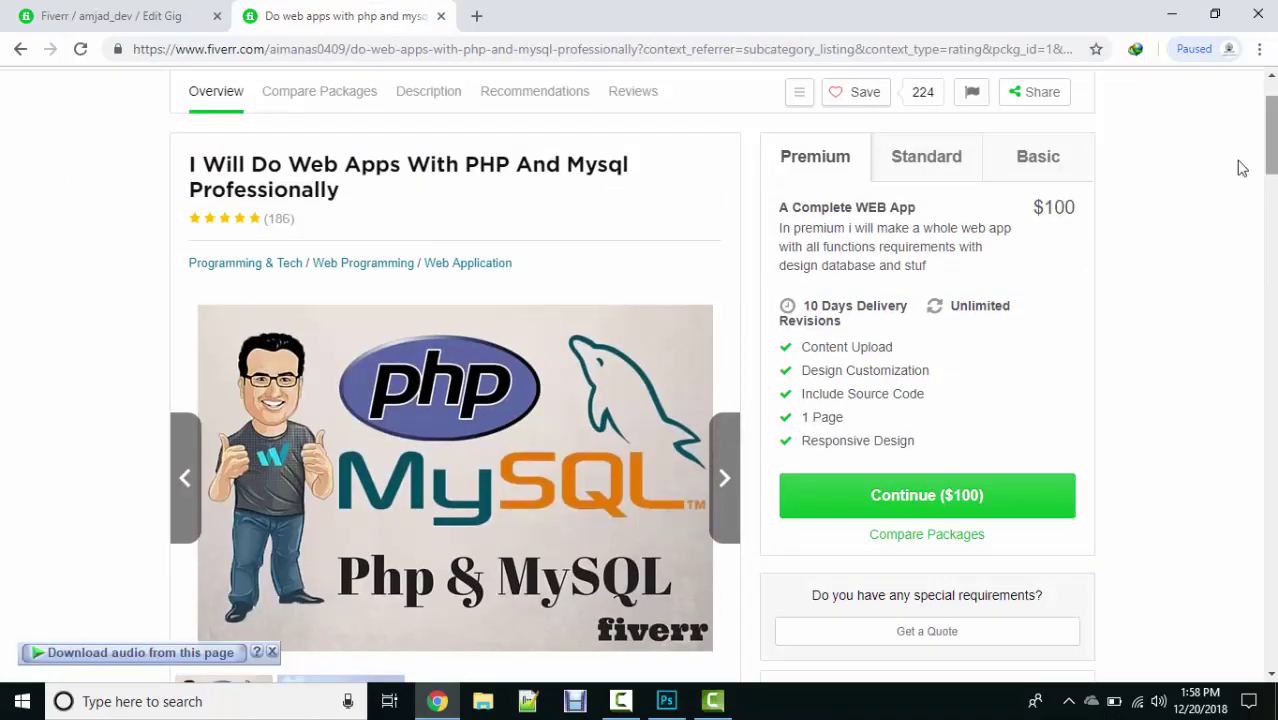
{"action": "left_click", "coordinate": [1085, 186]}
{"action": "scroll", "coordinate": [1081, 190], "scroll_direction": "up", "scroll_amount": 2}
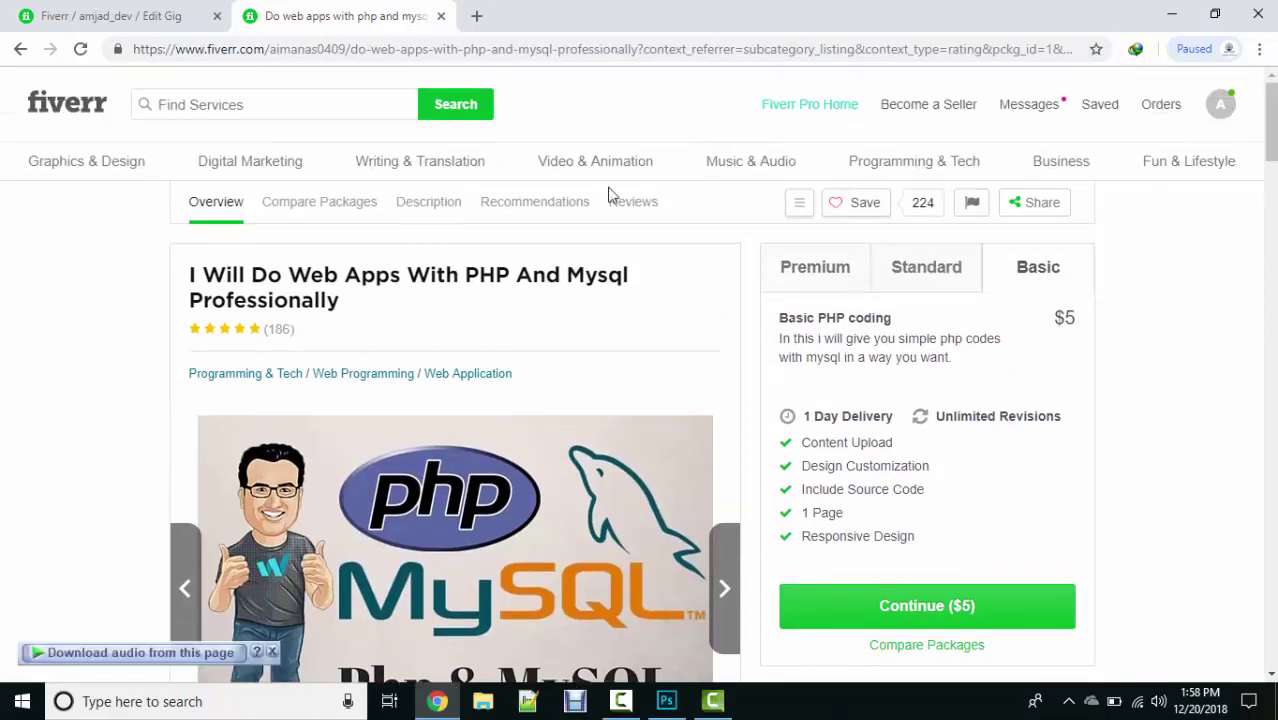
{"action": "left_click", "coordinate": [288, 117]}
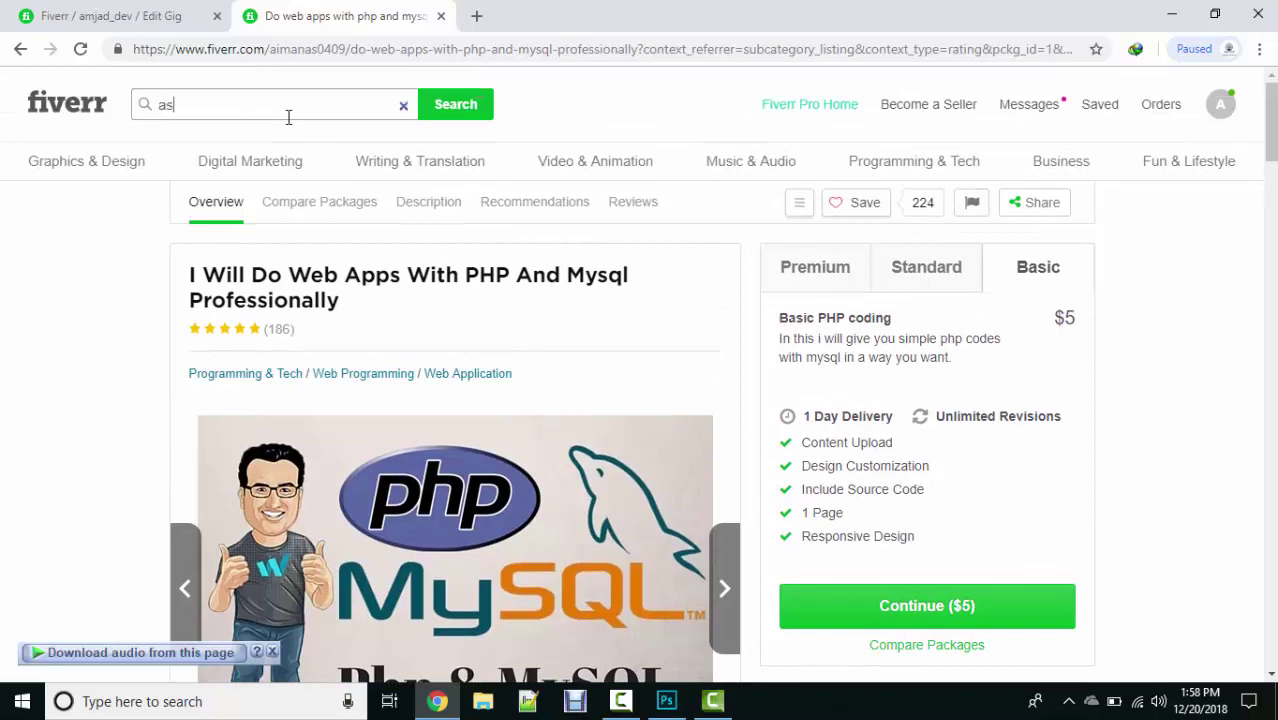
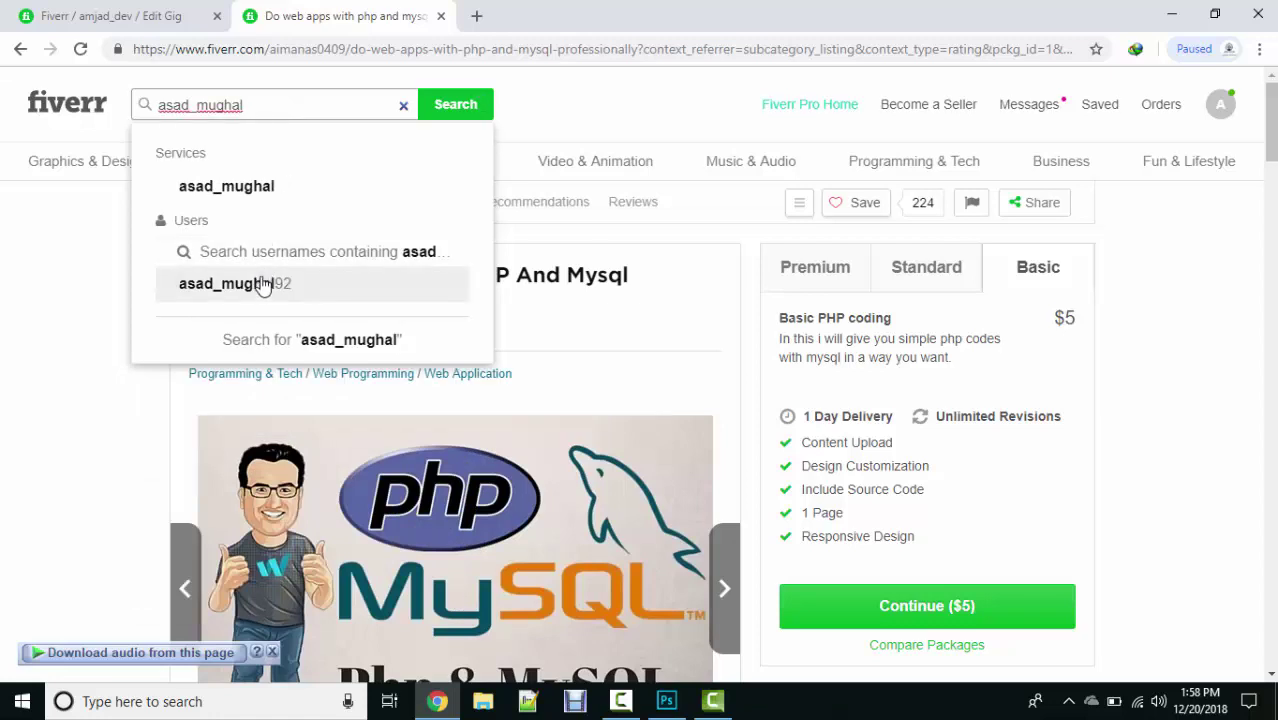
{"action": "left_click", "coordinate": [262, 286]}
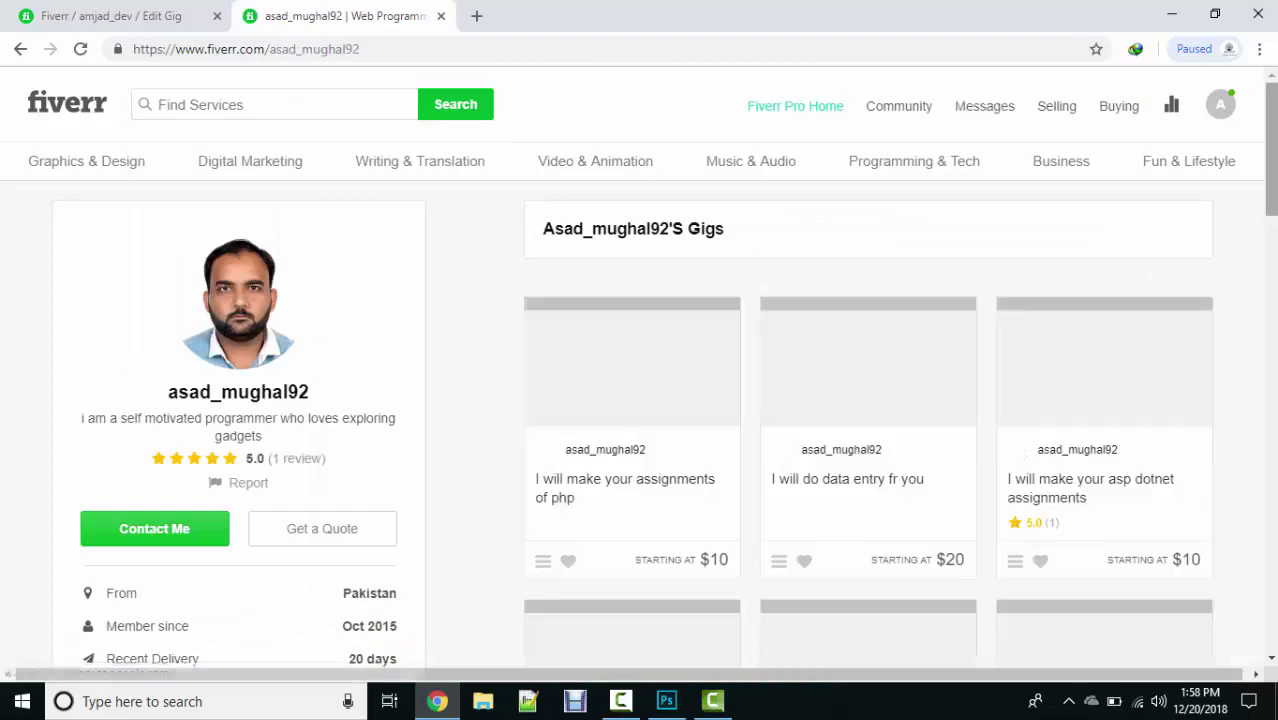
Compare Standard and Premium packages of the 'I will be your PHP web designer' gig, then resume editing
{"action": "scroll", "coordinate": [640, 366], "scroll_direction": "down", "scroll_amount": 2}
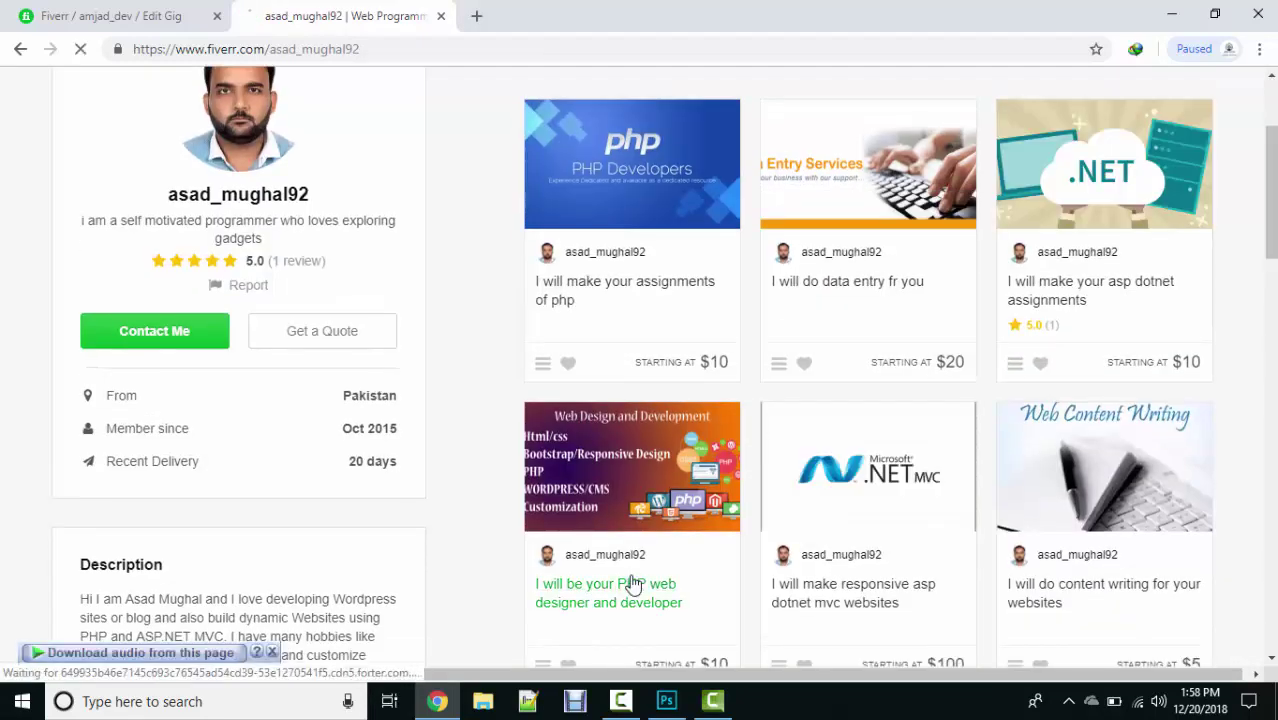
{"action": "left_click", "coordinate": [633, 585]}
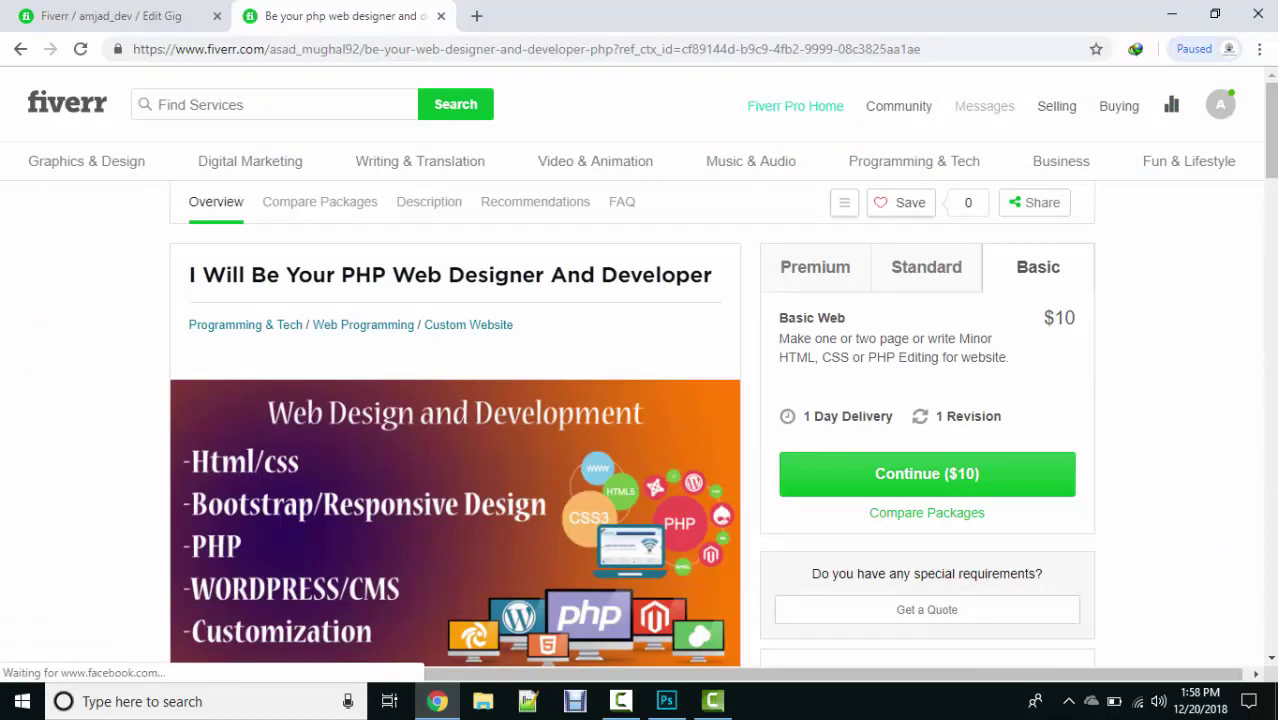
{"action": "left_click", "coordinate": [927, 277]}
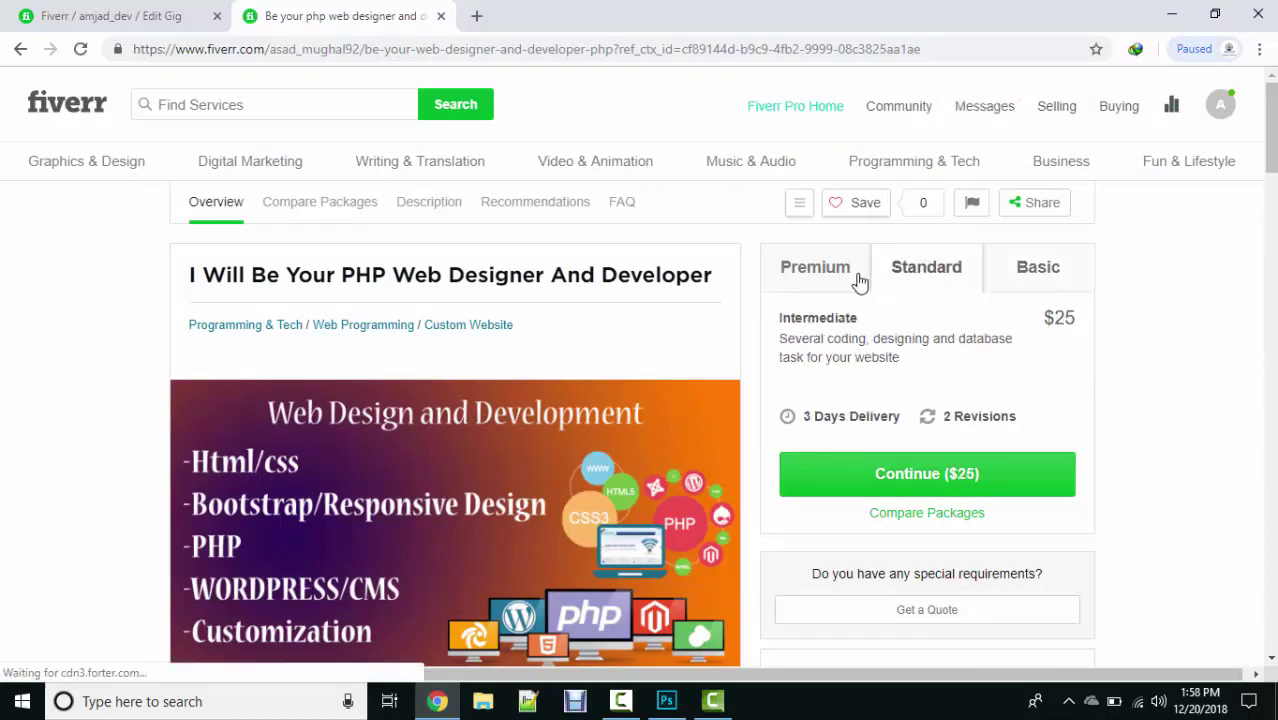
{"action": "left_click", "coordinate": [857, 278]}
{"action": "left_click", "coordinate": [927, 275]}
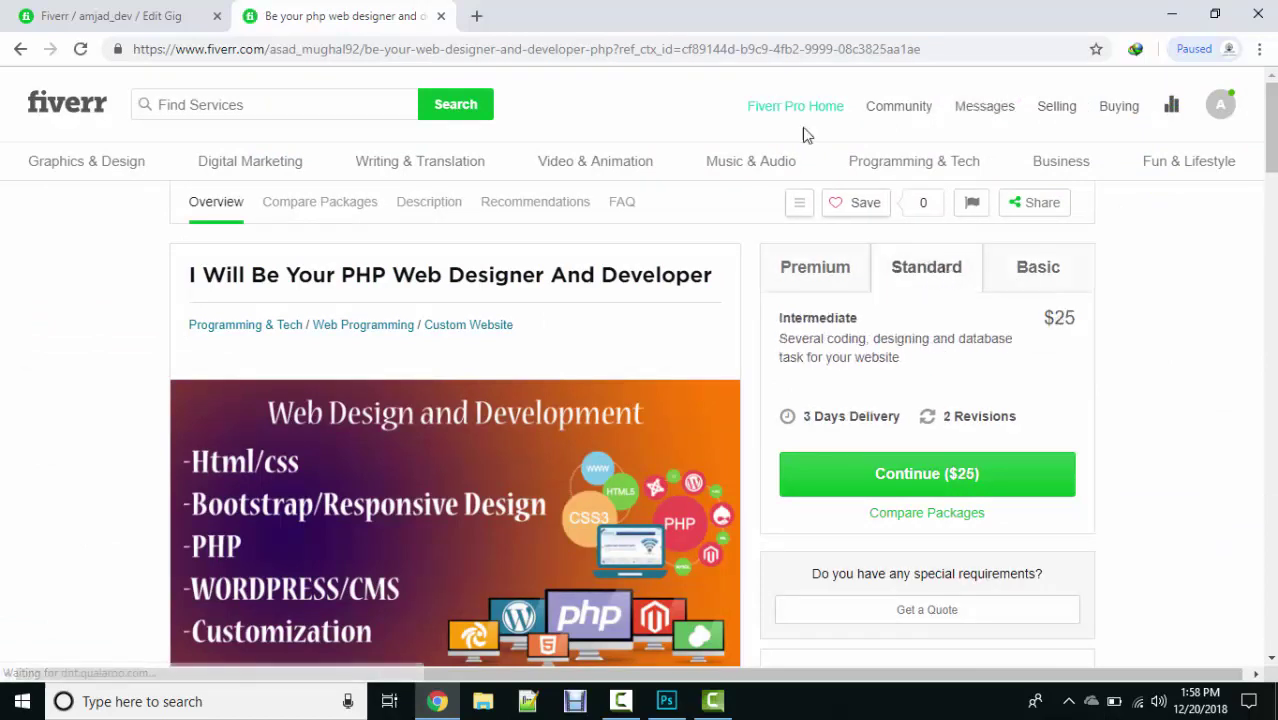
{"action": "left_click", "coordinate": [150, 10]}
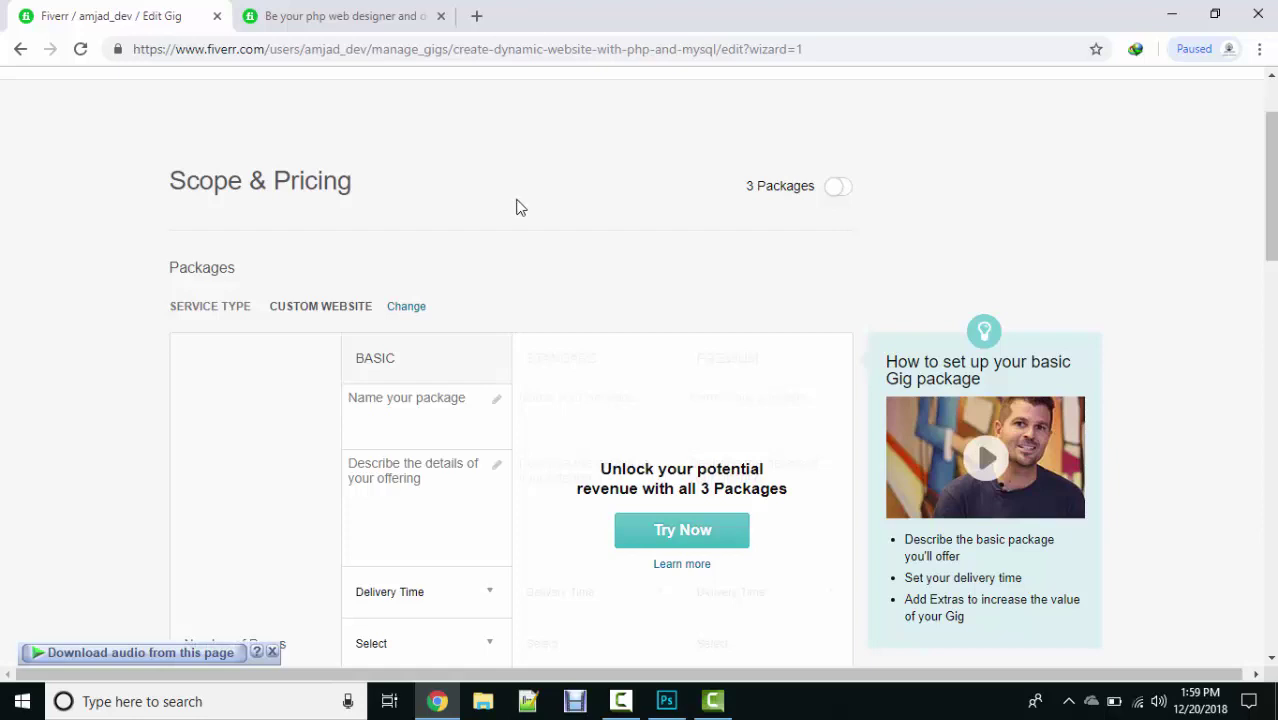
Review the still-empty Basic package Name and Description fields and scroll through the package table
{"action": "left_click", "coordinate": [432, 394]}
{"action": "left_click", "coordinate": [411, 463]}
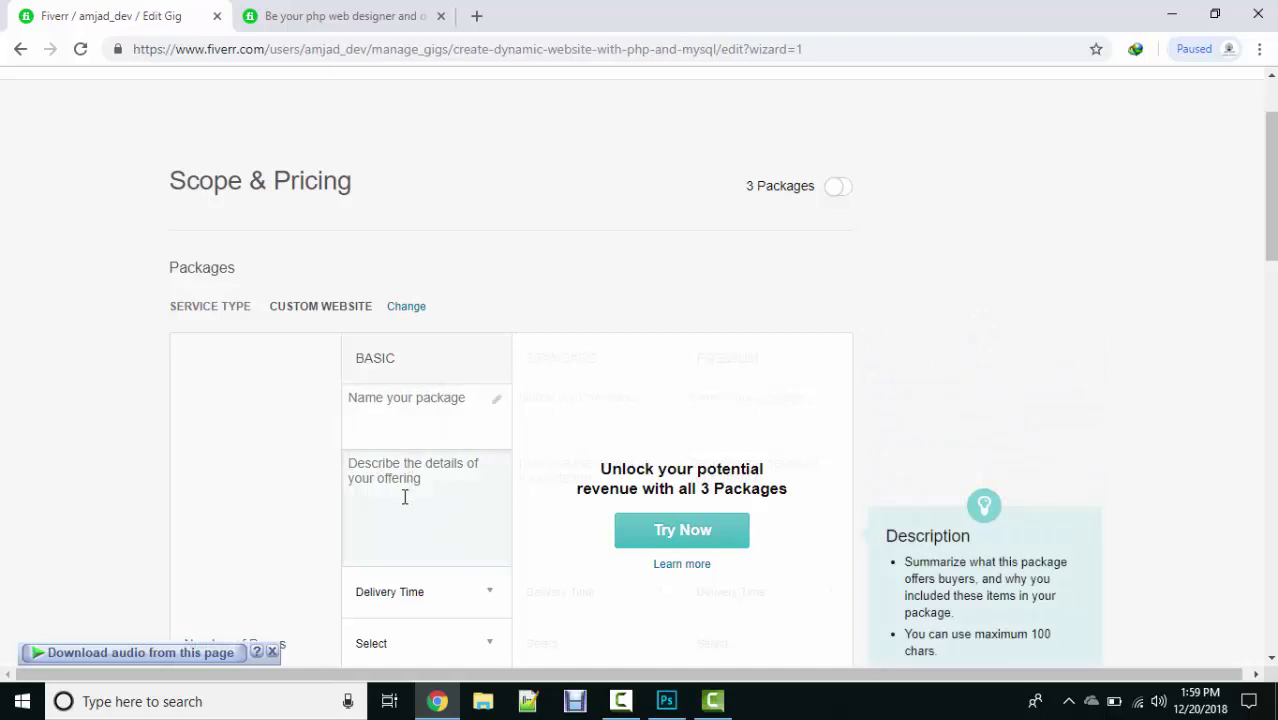
{"action": "left_click_drag", "start_coordinate": [1275, 202], "coordinate": [1275, 316]}
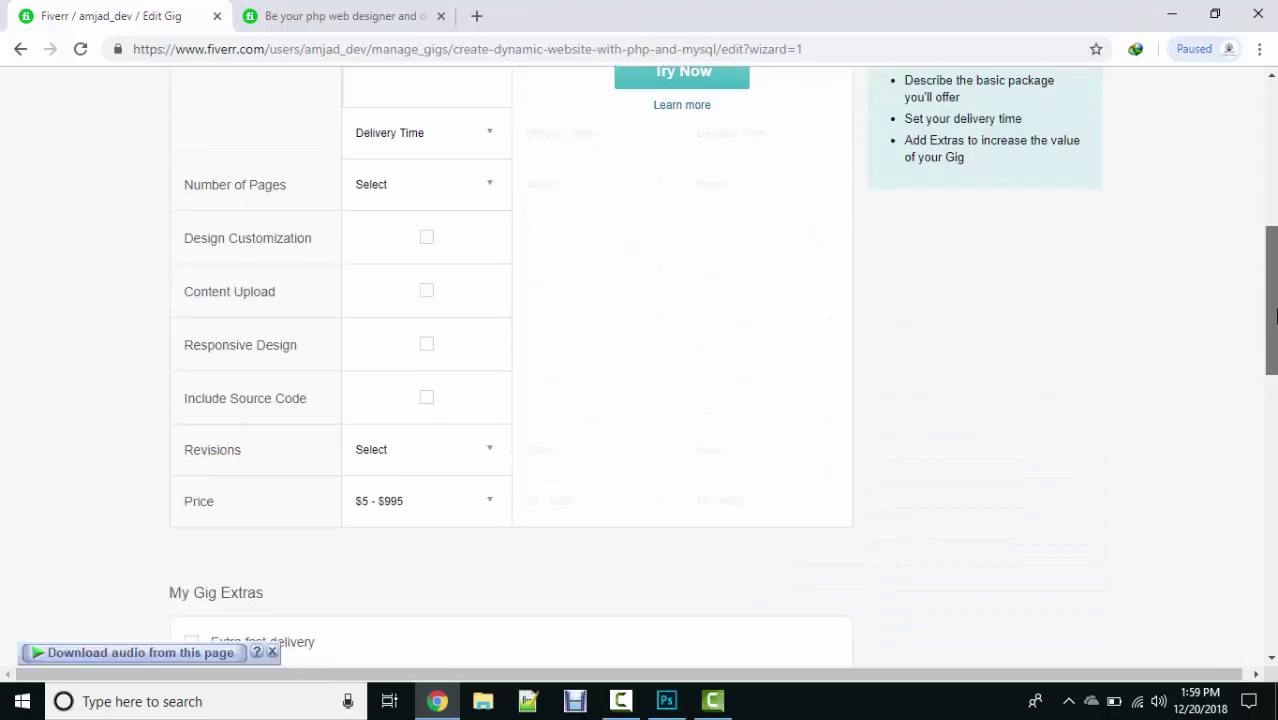
{"action": "left_click_drag", "start_coordinate": [1275, 315], "coordinate": [1275, 203]}
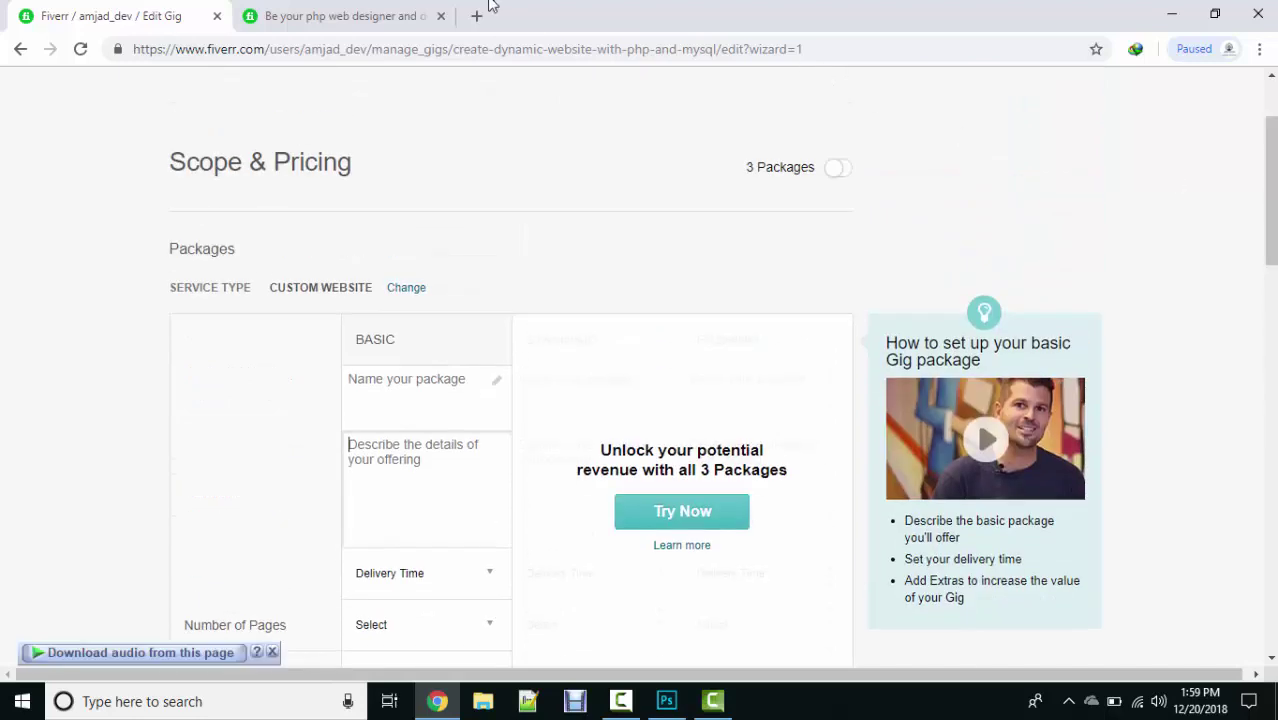
Check the example gig's Basic package, then switch the gig to 3 Packages and dismiss the notice
{"action": "left_click", "coordinate": [390, 8]}
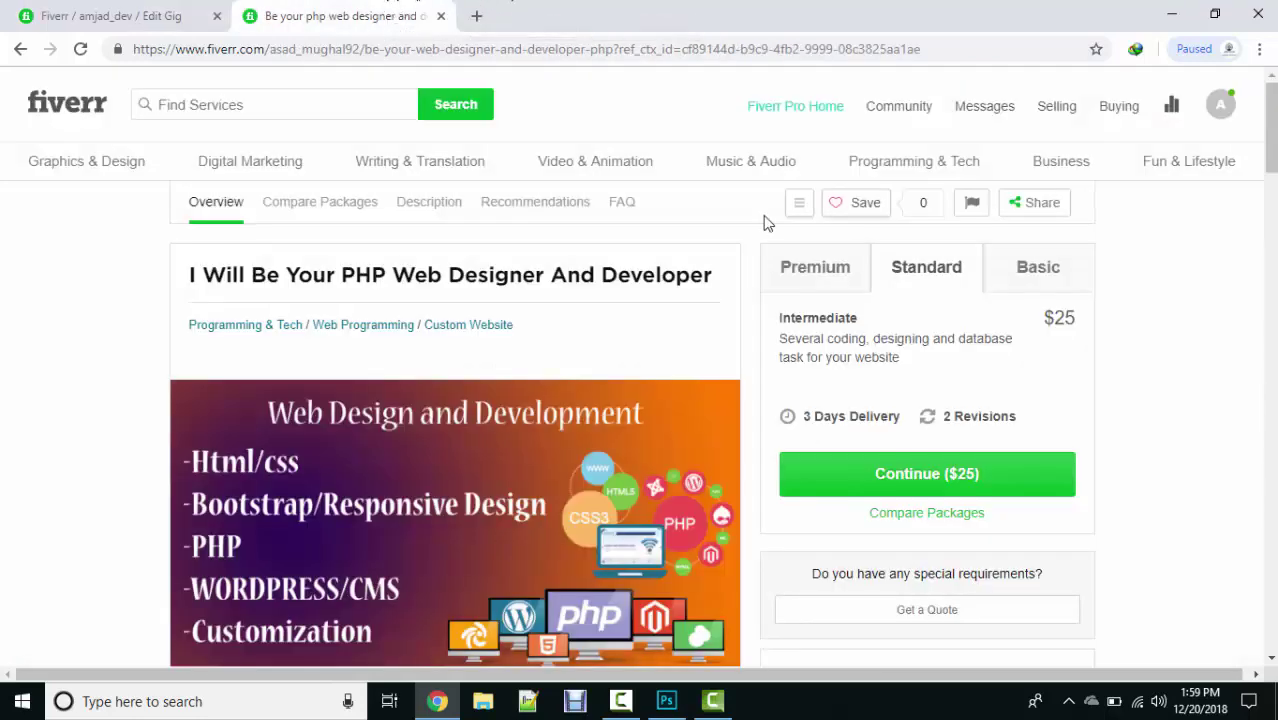
{"action": "left_click", "coordinate": [1026, 278]}
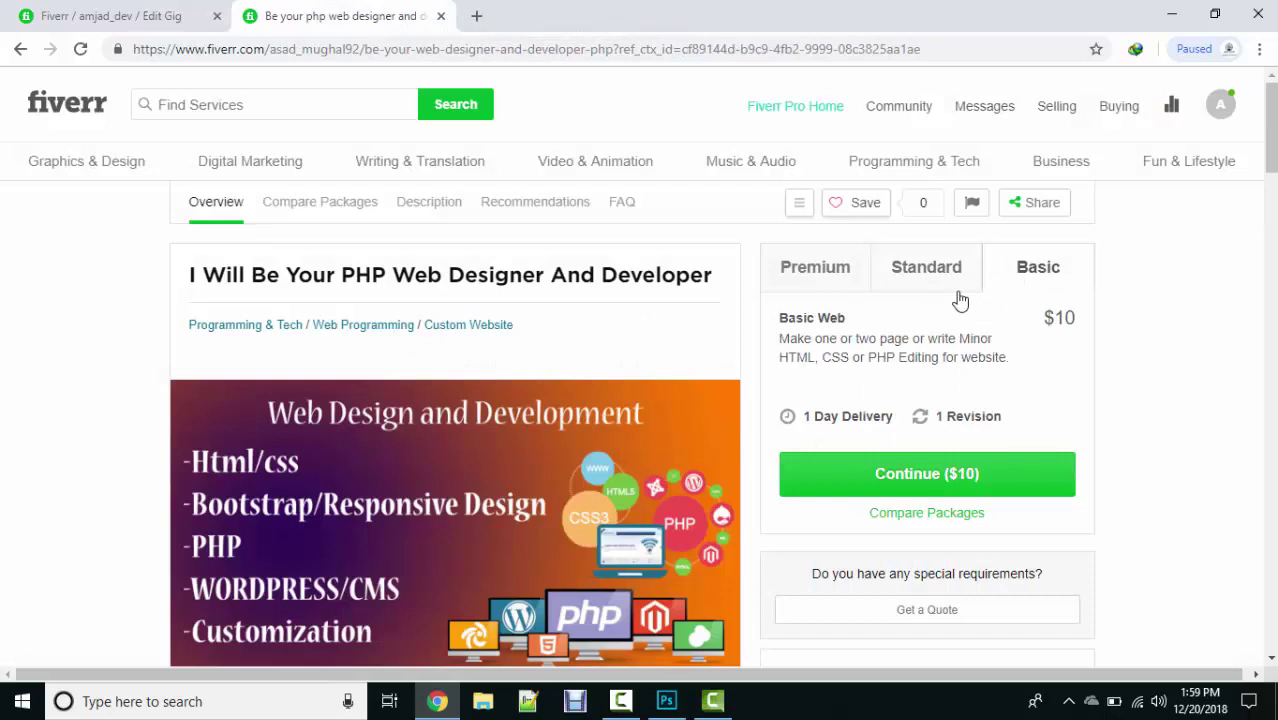
{"action": "left_click", "coordinate": [167, 9]}
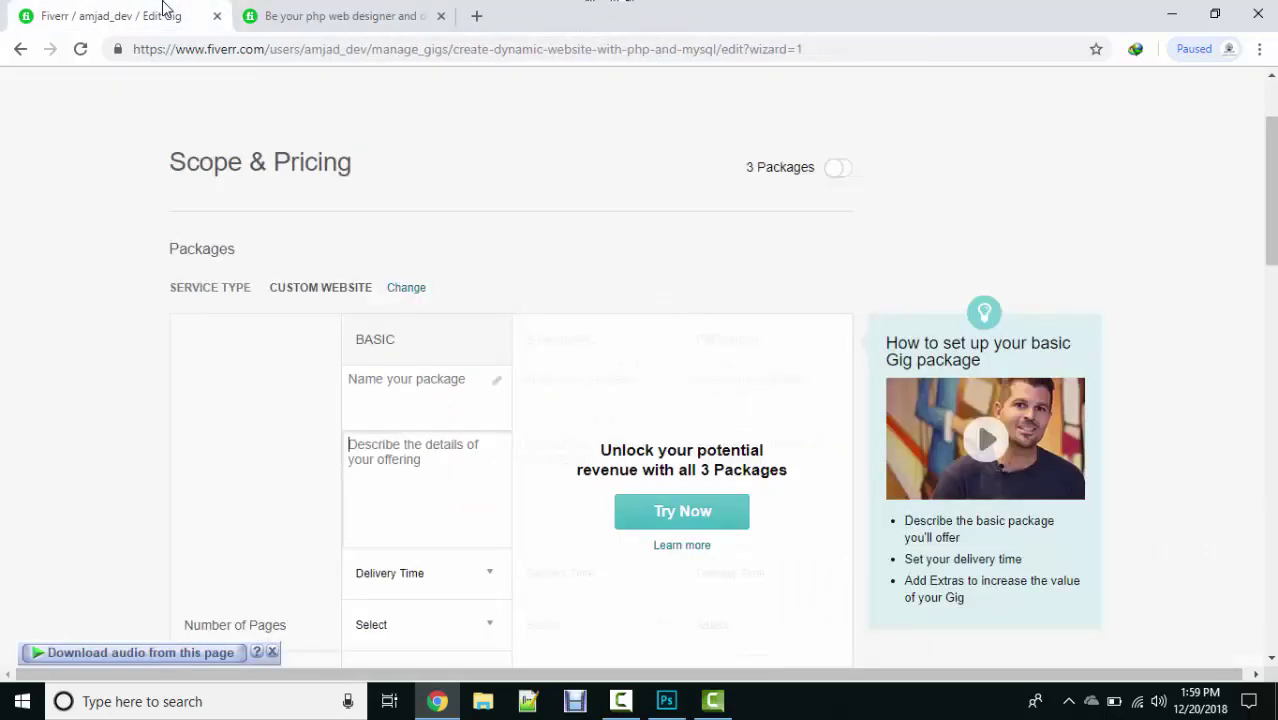
{"action": "left_click", "coordinate": [836, 169]}
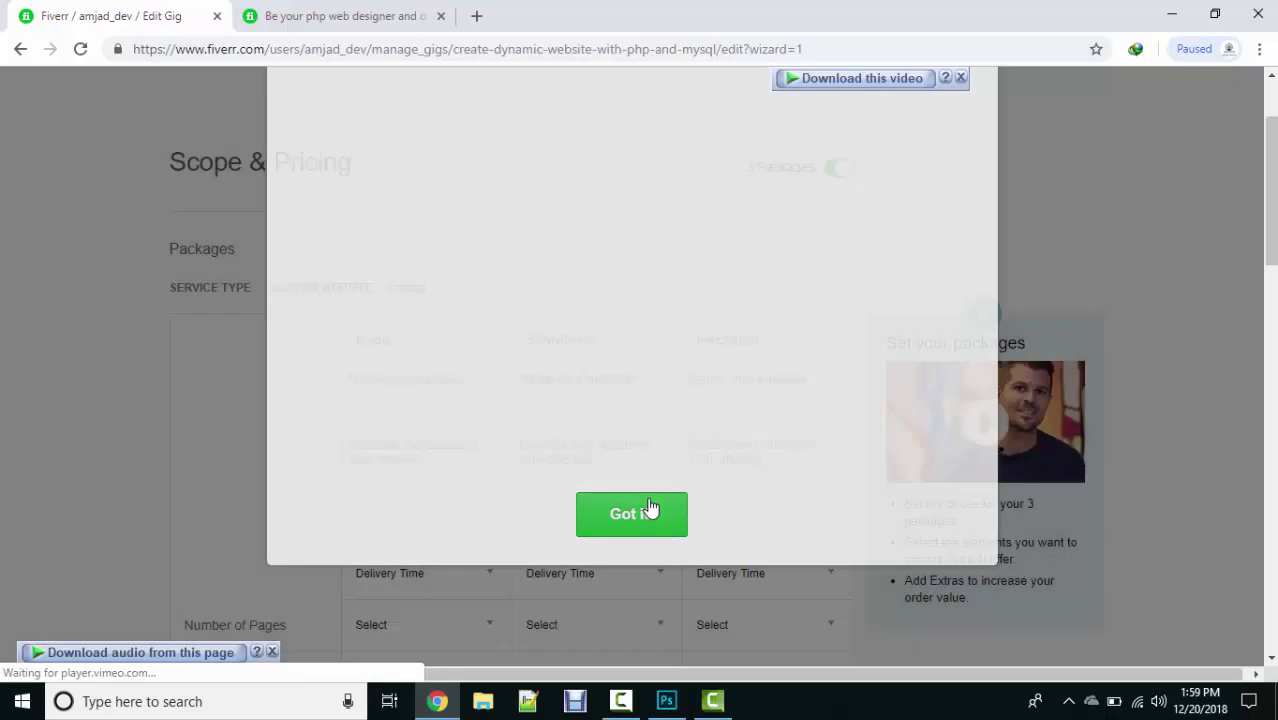
{"action": "left_click", "coordinate": [631, 513]}
Name the three packages Basic, Intermediate and Premium
{"action": "left_click", "coordinate": [410, 376]}
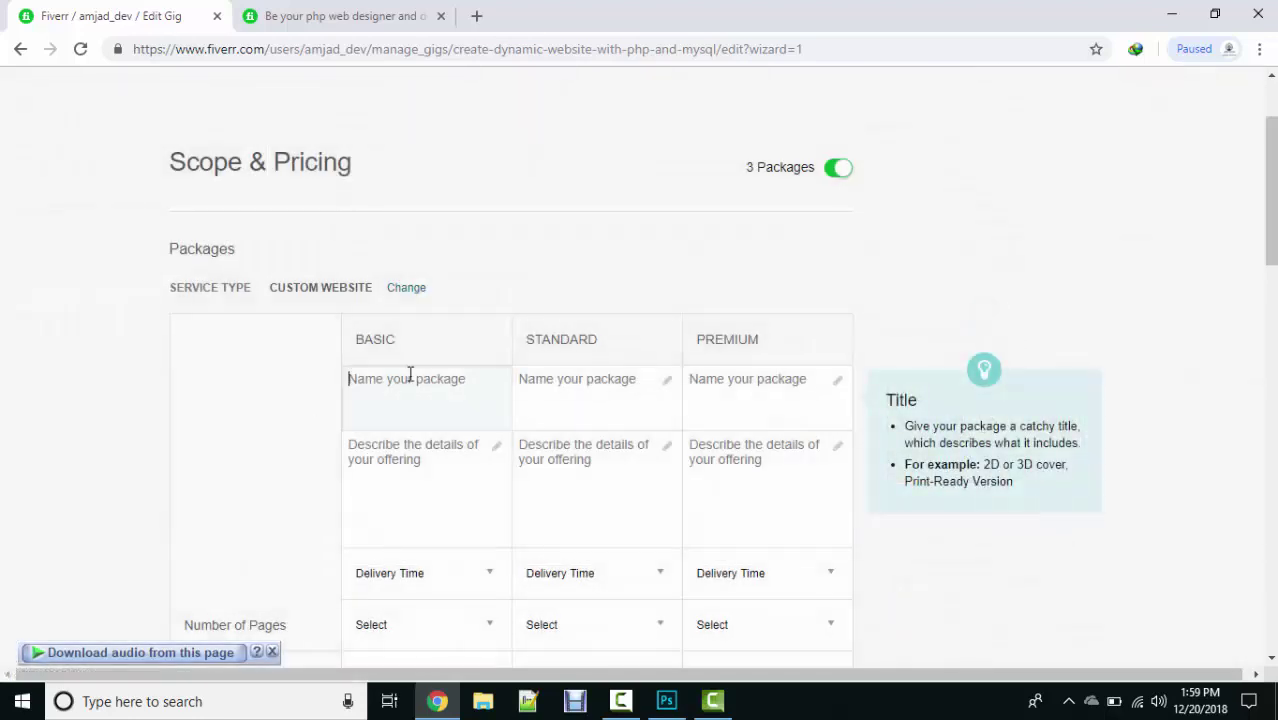
{"action": "type", "text": "Basic"}
{"action": "key", "text": "BackSpace"}
{"action": "key", "text": "BackSpace"}
{"action": "key", "text": "BackSpace"}
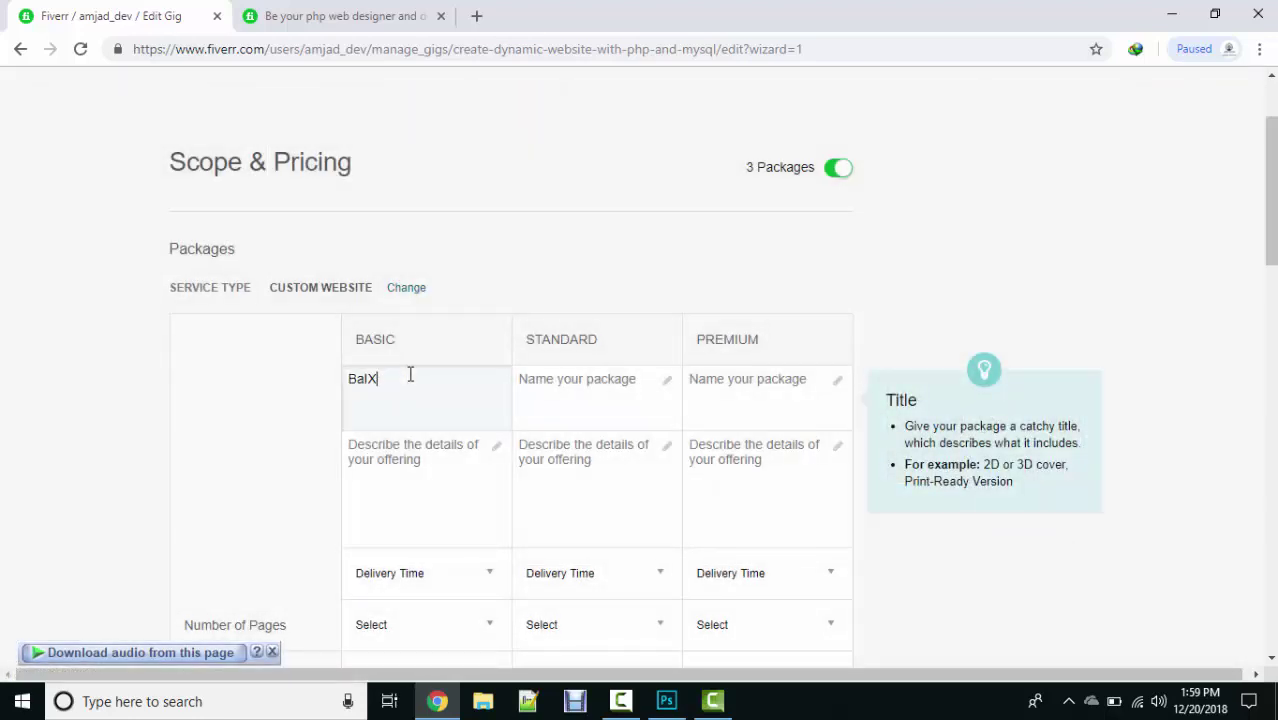
{"action": "type", "text": "sic"}
{"action": "key", "text": "Tab"}
{"action": "type", "text": "In"}
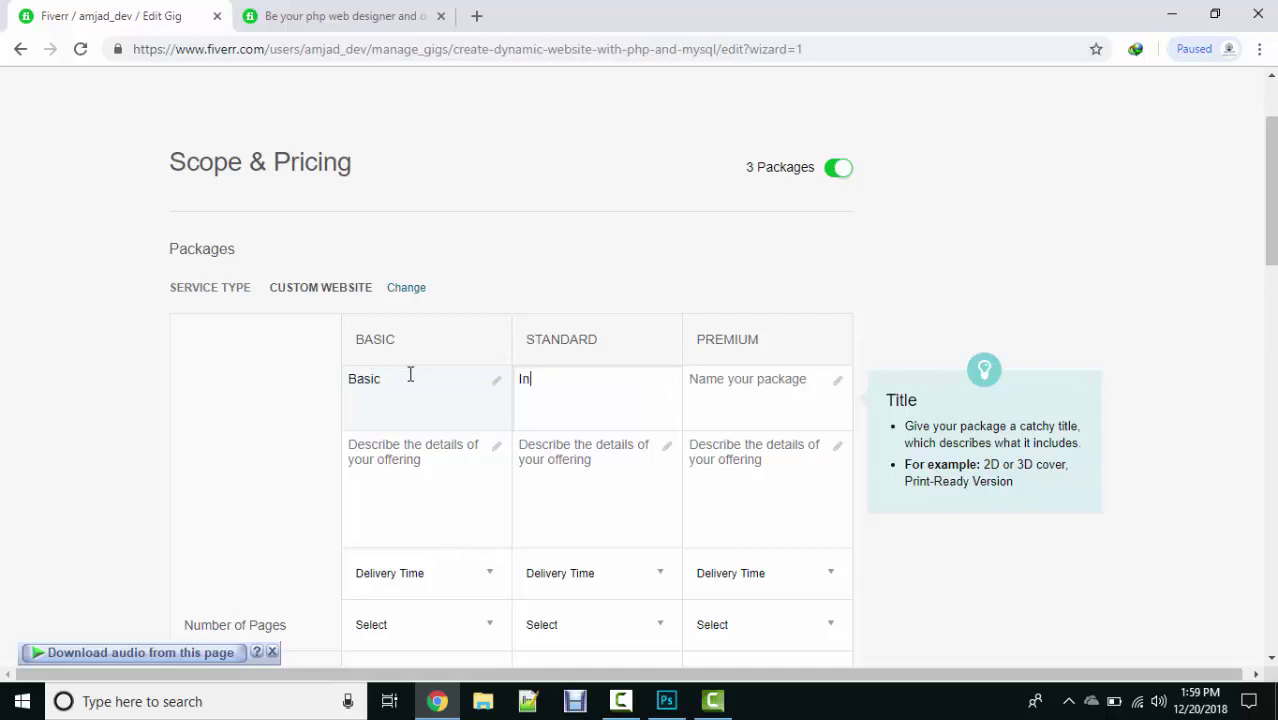
{"action": "type", "text": "tern"}
{"action": "type", "text": "mediate"}
{"action": "key", "text": "Tab"}
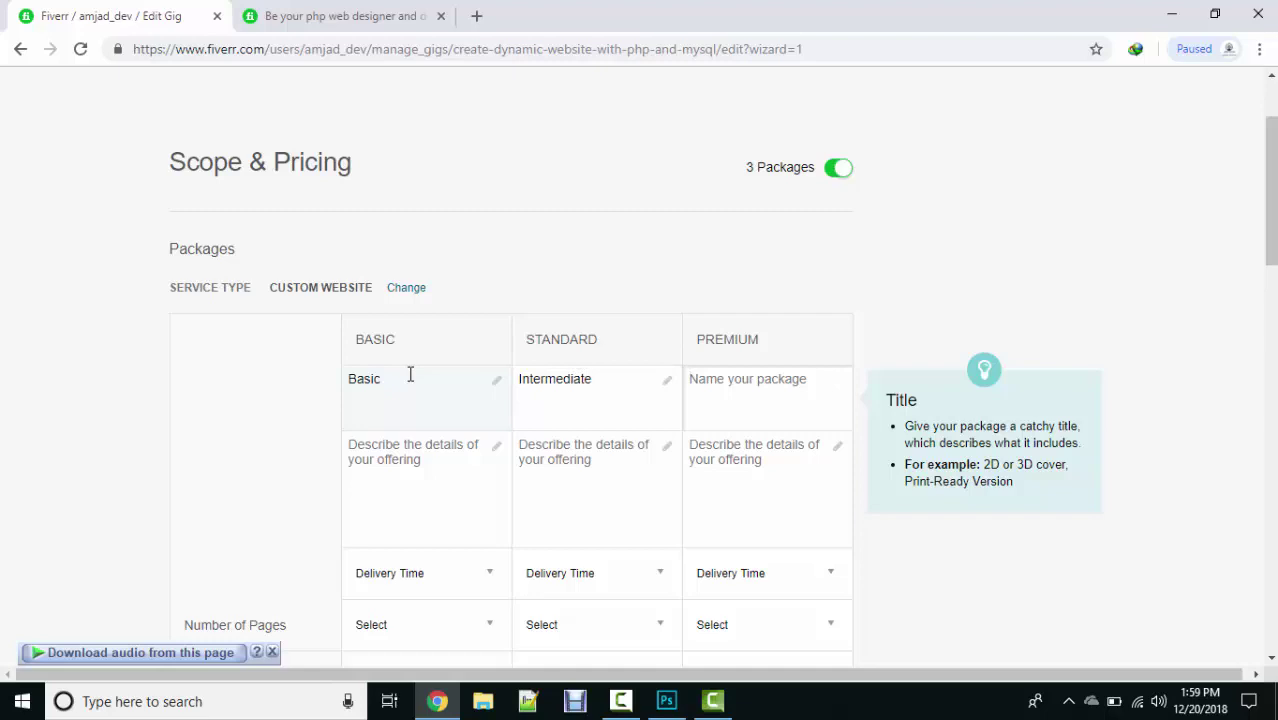
{"action": "type", "text": "Pren"}
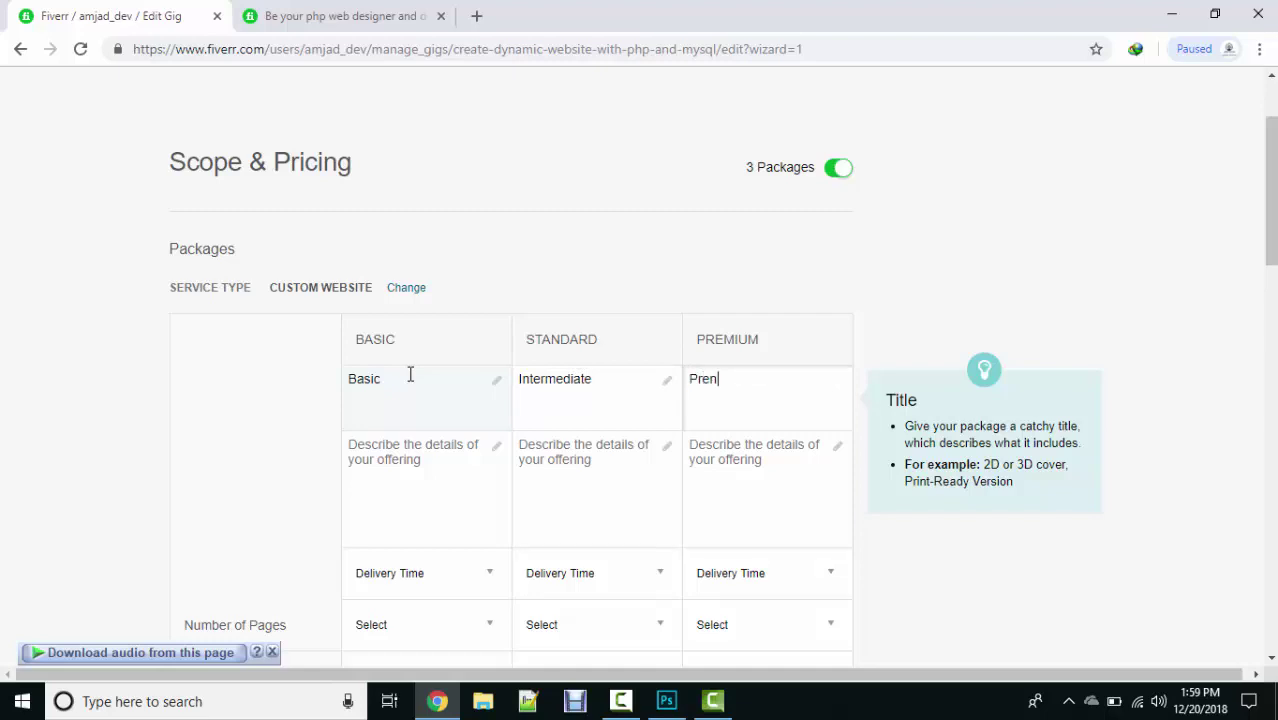
{"action": "key", "text": "BackSpace"}
{"action": "type", "text": "mium"}
Describe the Basic package as 'I will create 2 pages with login signup'
{"action": "key", "text": "Tab"}
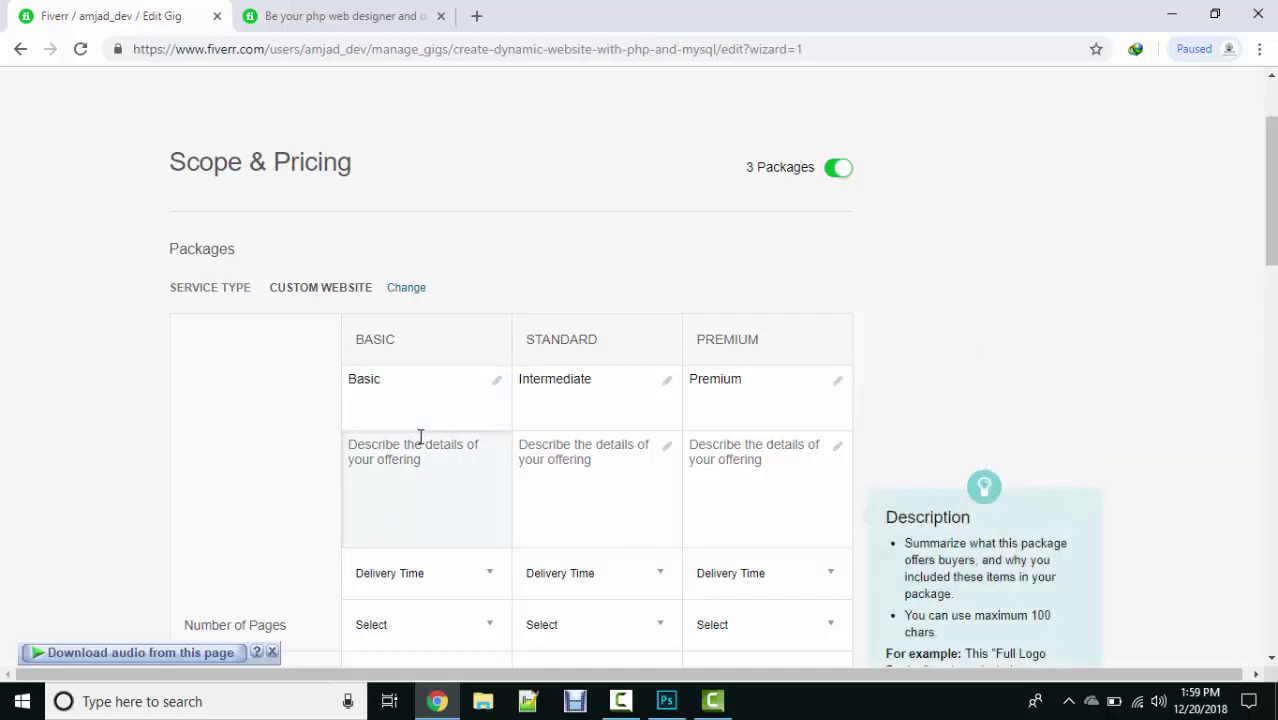
{"action": "type", "text": "I will c"}
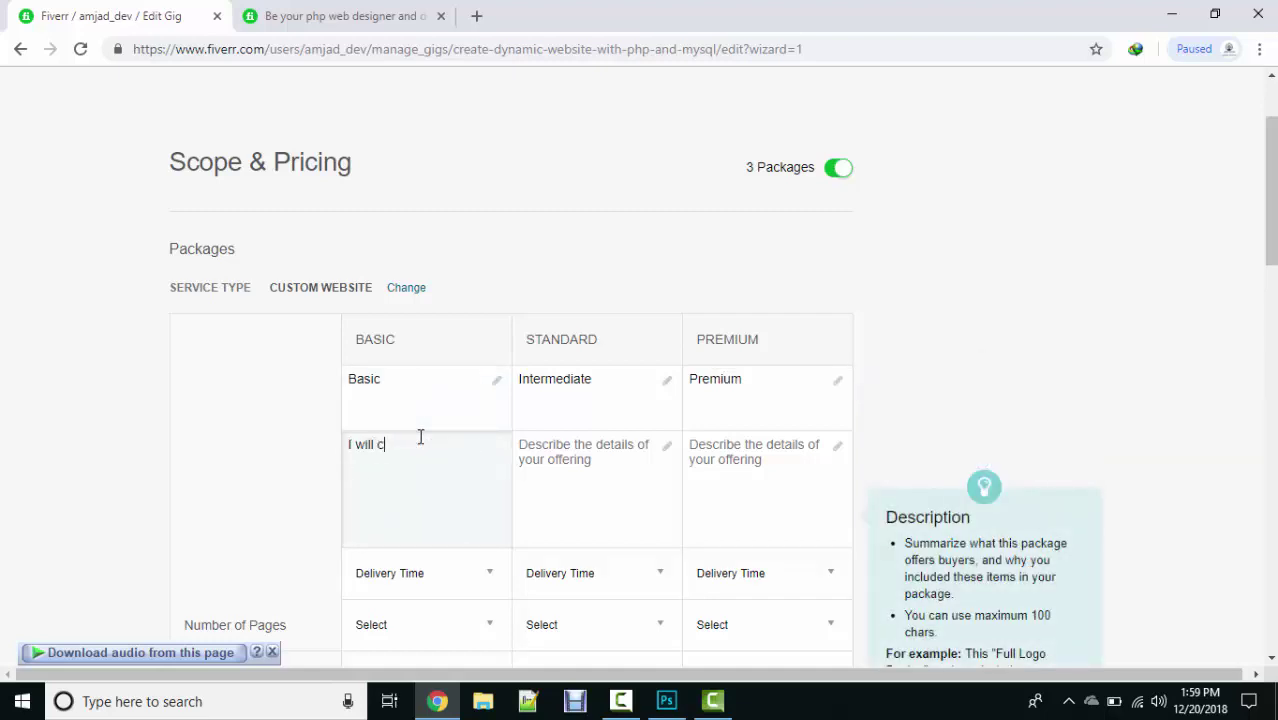
{"action": "type", "text": "reate "}
{"action": "type", "text": "2 pages "}
{"action": "type", "text": "ai"}
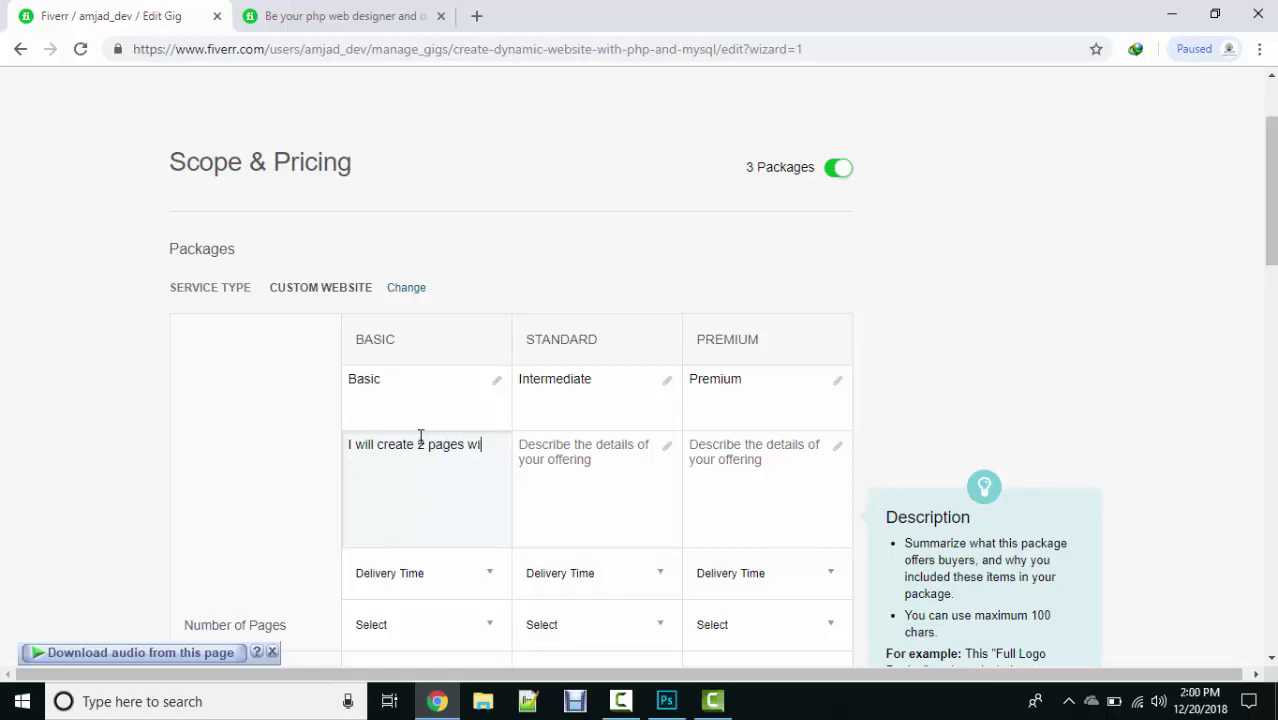
{"action": "type", "text": "th logn sg"}
{"action": "key", "text": "BackSpace"}
{"action": "key", "text": "BackSpace"}
{"action": "key", "text": "BackSpace"}
{"action": "type", "text": "n sign"}
{"action": "type", "text": "uo"}
Set the Basic package to 1 Day Delivery and 2 pages
{"action": "scroll", "coordinate": [1270, 220], "scroll_direction": "down", "scroll_amount": 1}
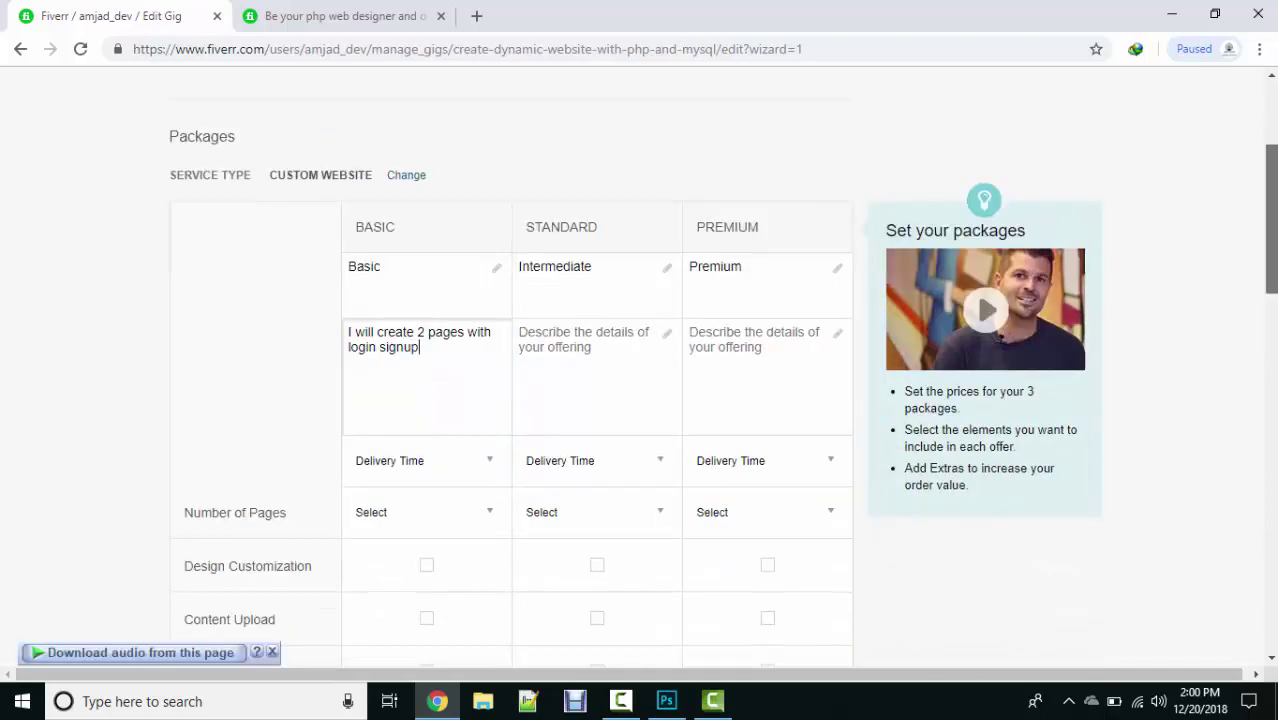
{"action": "scroll", "coordinate": [1270, 220], "scroll_direction": "down", "scroll_amount": 1}
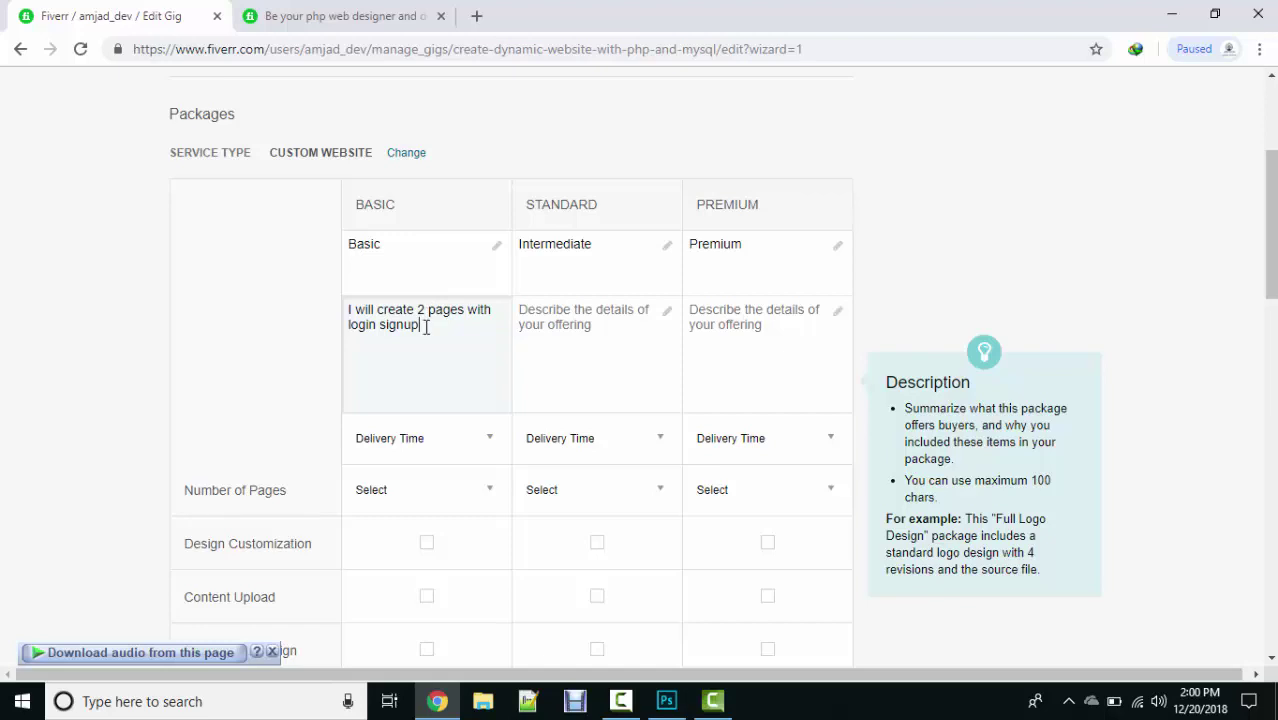
{"action": "left_click", "coordinate": [465, 457]}
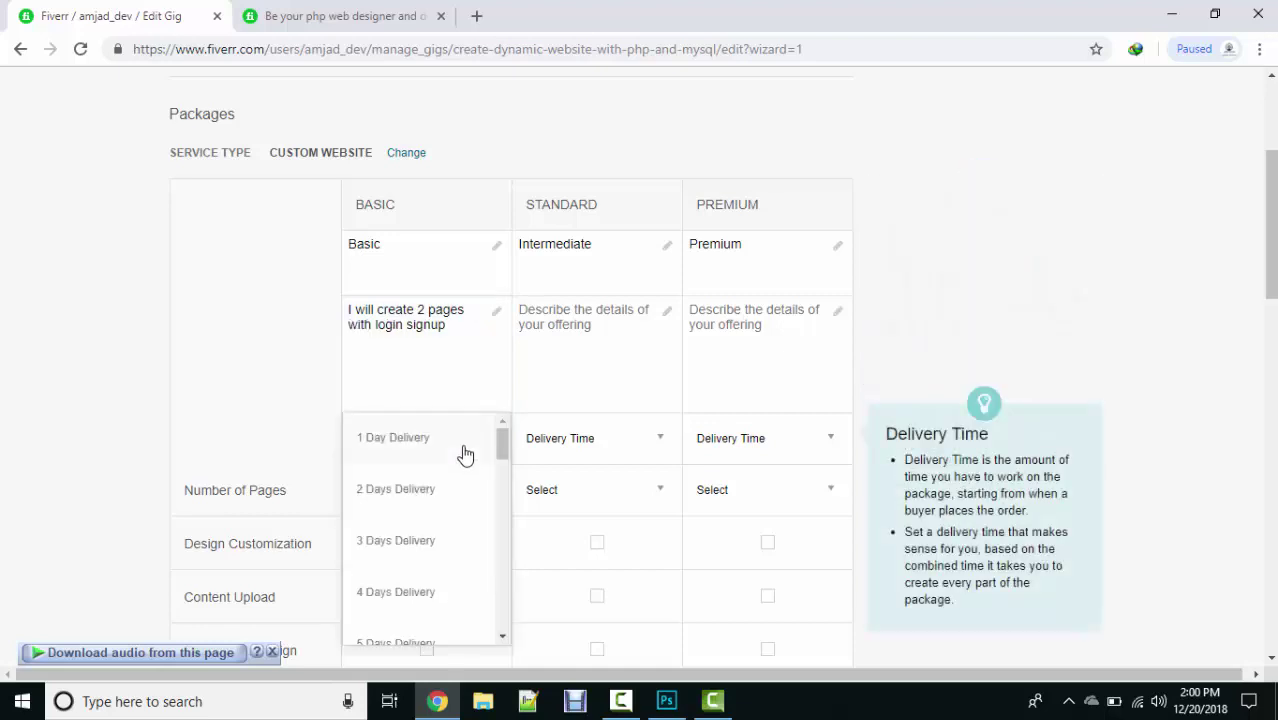
{"action": "left_click", "coordinate": [465, 455]}
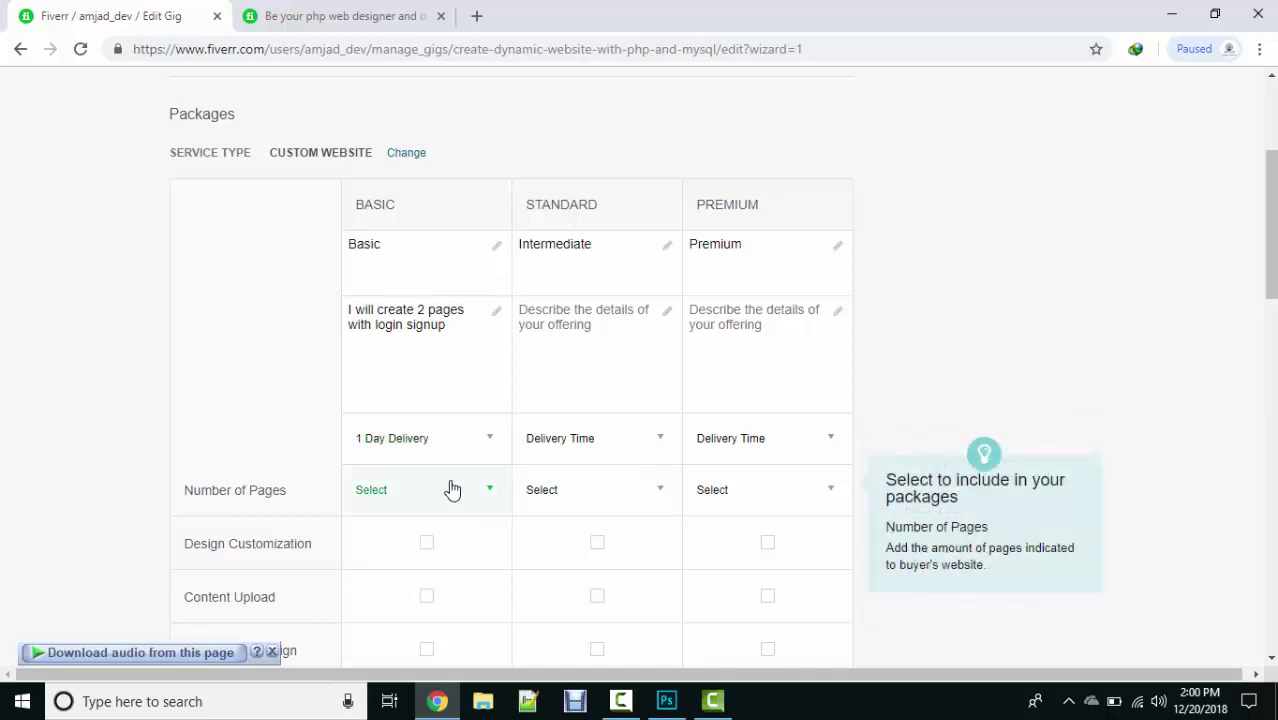
{"action": "left_click", "coordinate": [452, 489]}
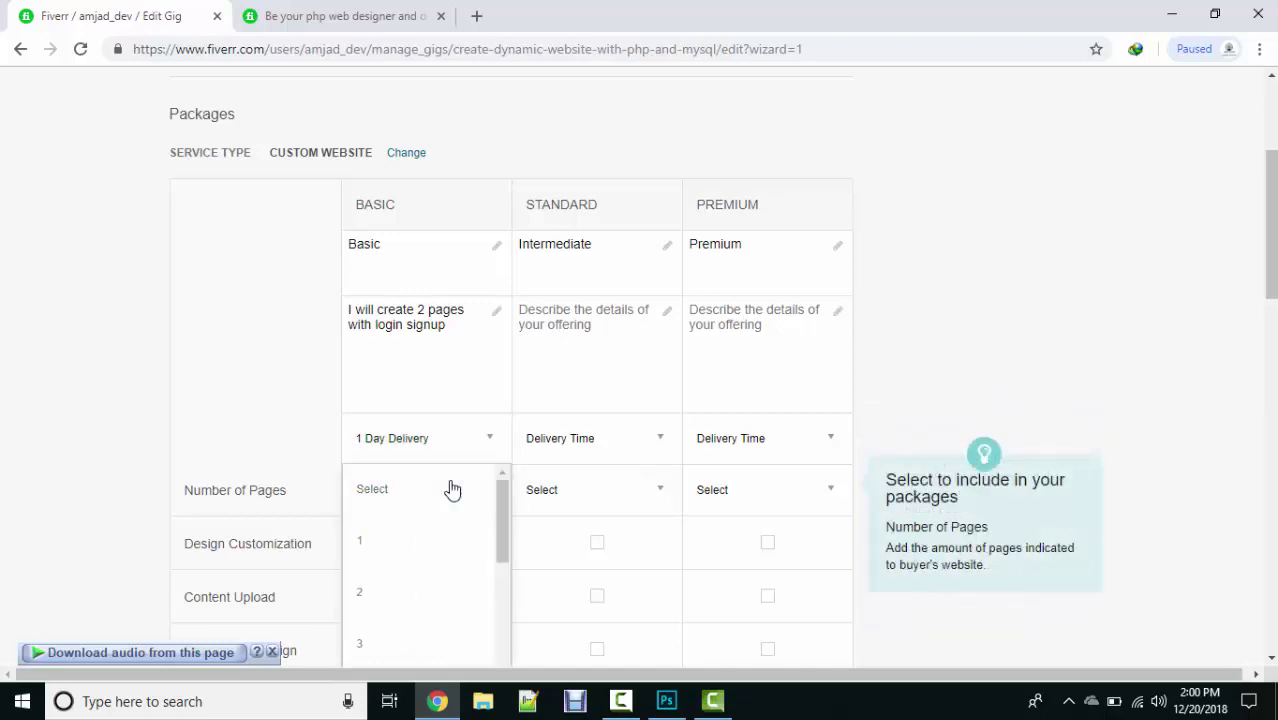
{"action": "scroll", "coordinate": [662, 336], "scroll_direction": "down", "scroll_amount": 2}
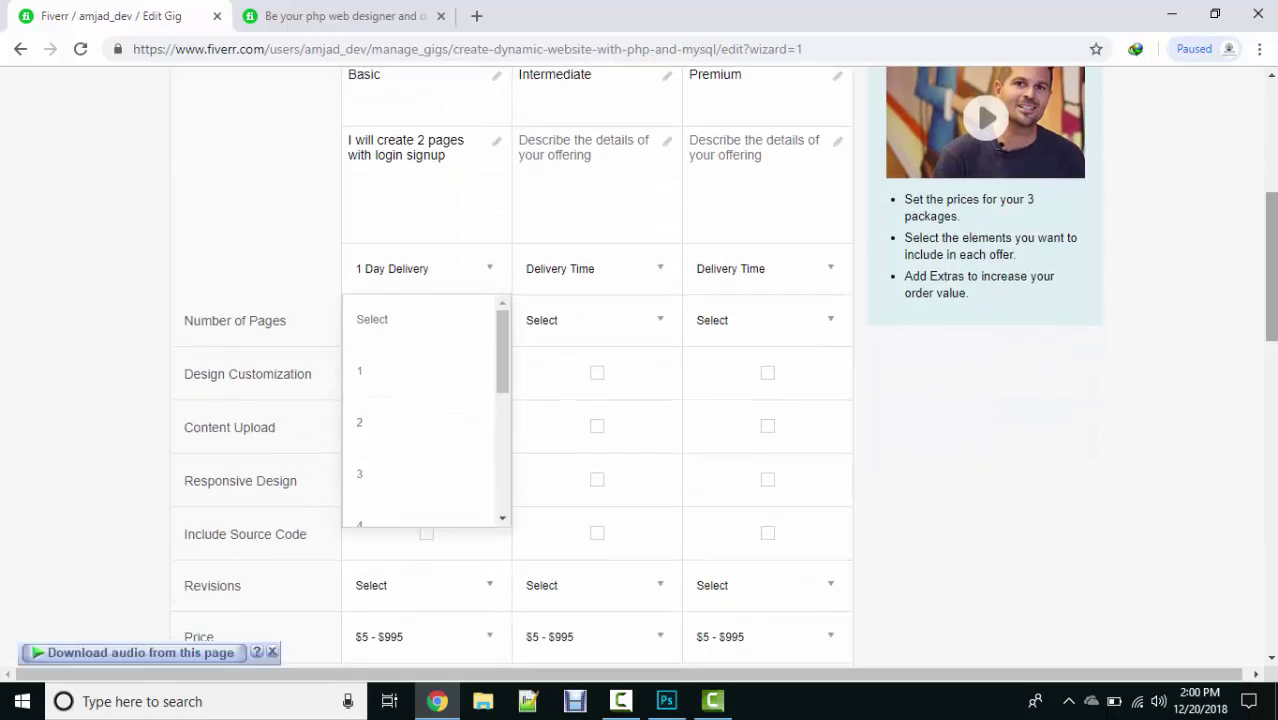
{"action": "left_click", "coordinate": [426, 428]}
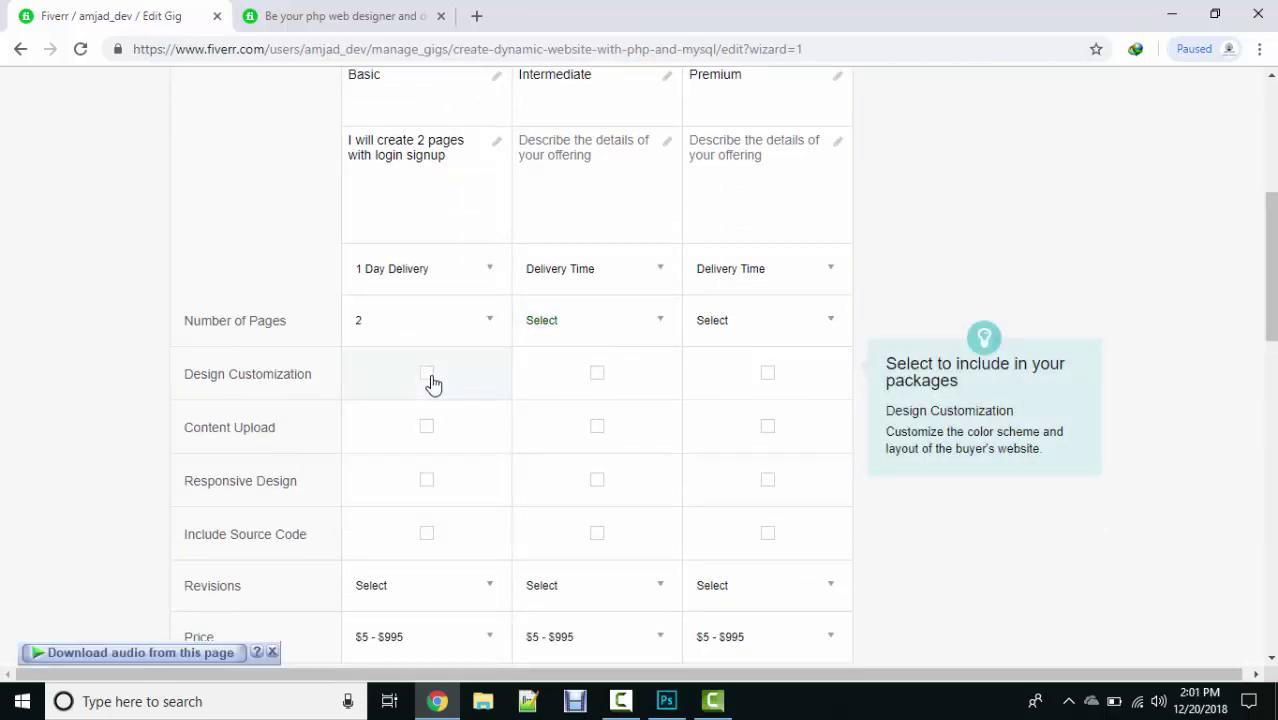
Include responsive design and source code in Basic, with 0 revisions and a $5 price
{"action": "left_click", "coordinate": [427, 480]}
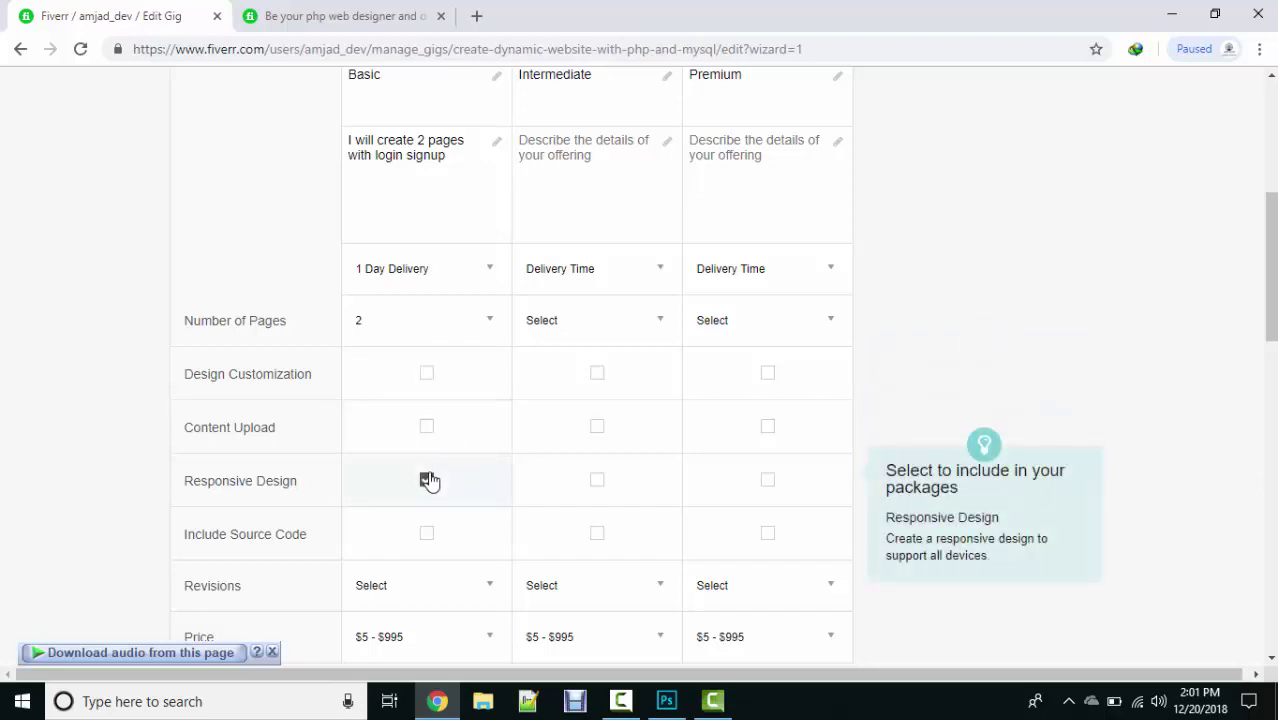
{"action": "left_click", "coordinate": [427, 533]}
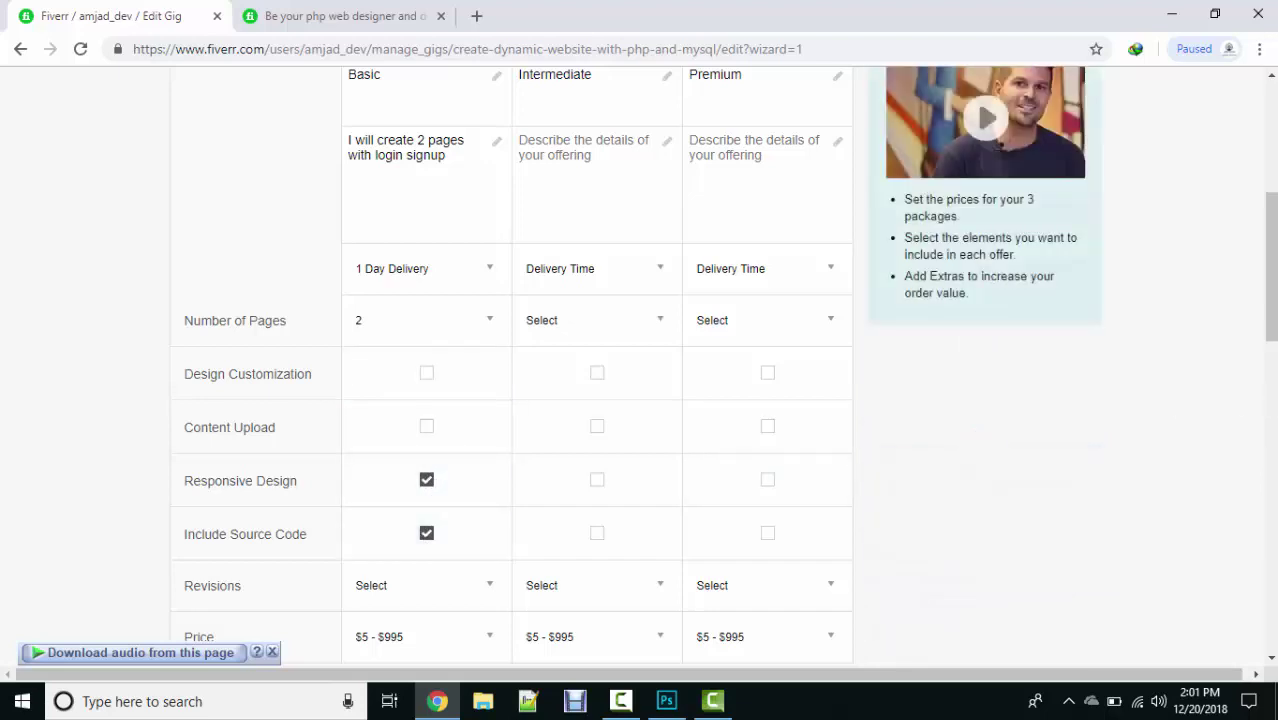
{"action": "scroll", "coordinate": [655, 470], "scroll_direction": "down", "scroll_amount": 1}
{"action": "left_click", "coordinate": [448, 532]}
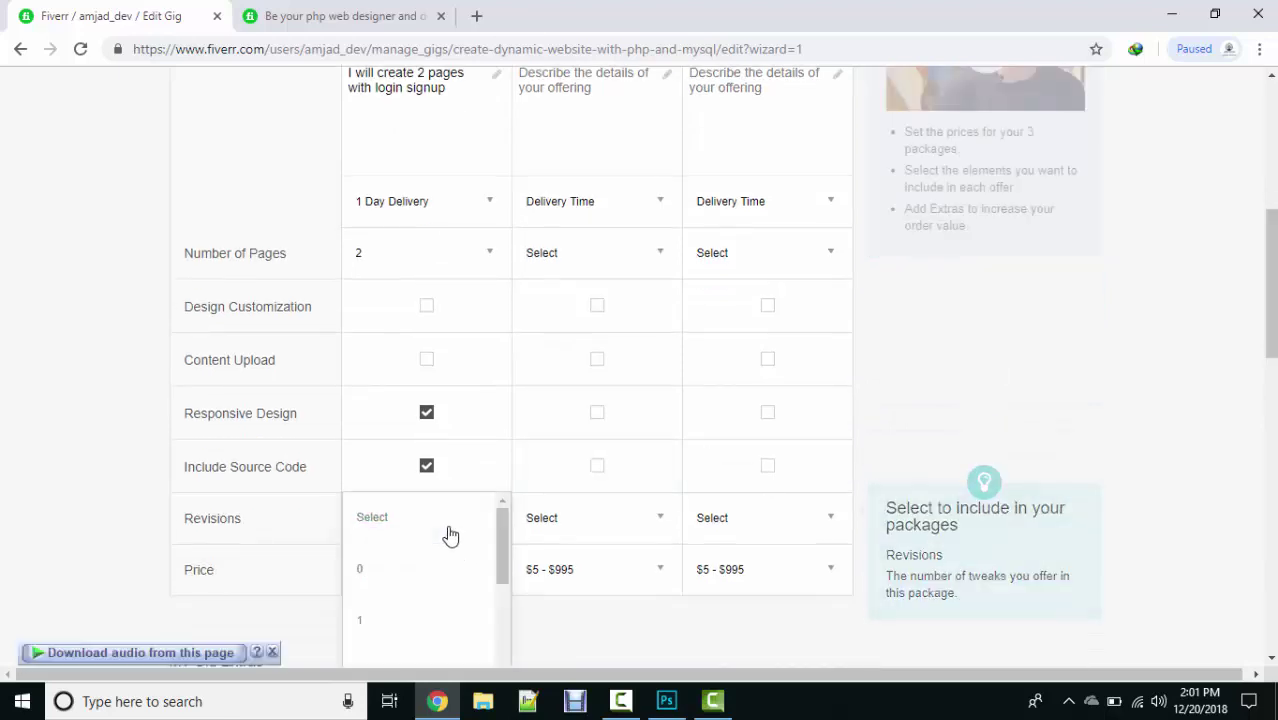
{"action": "scroll", "coordinate": [931, 422], "scroll_direction": "down", "scroll_amount": 2}
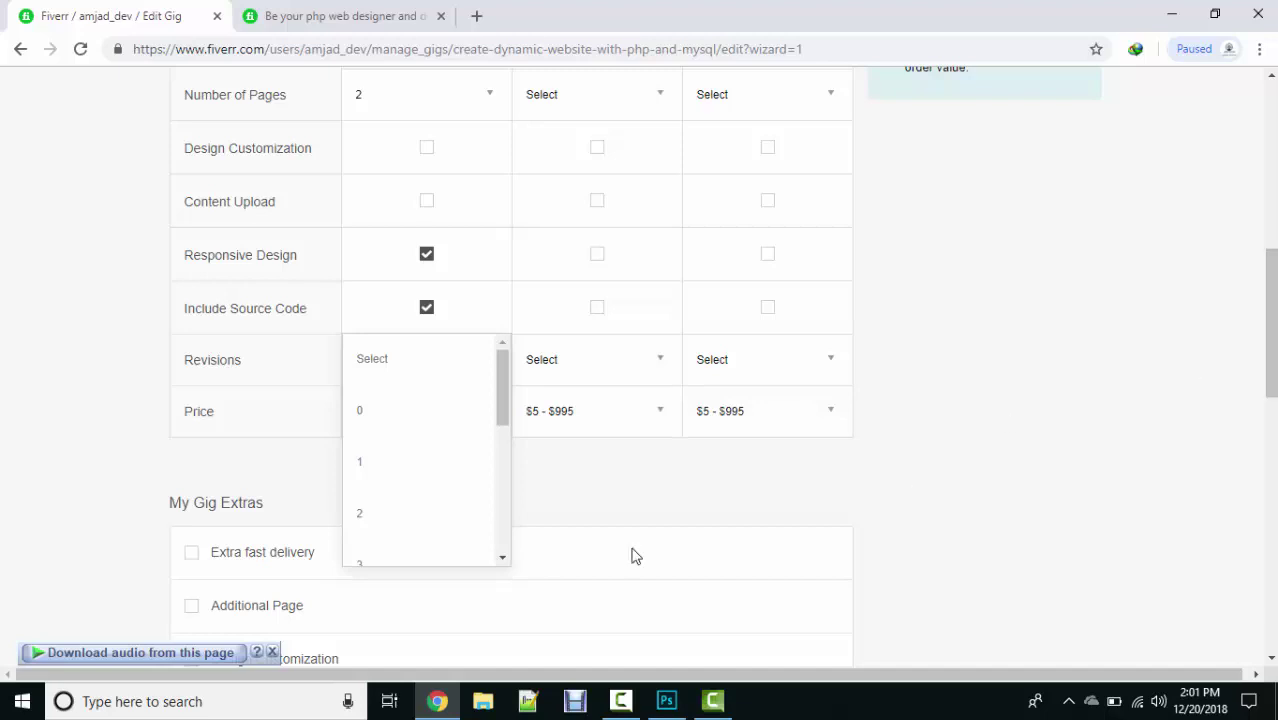
{"action": "left_click", "coordinate": [454, 419]}
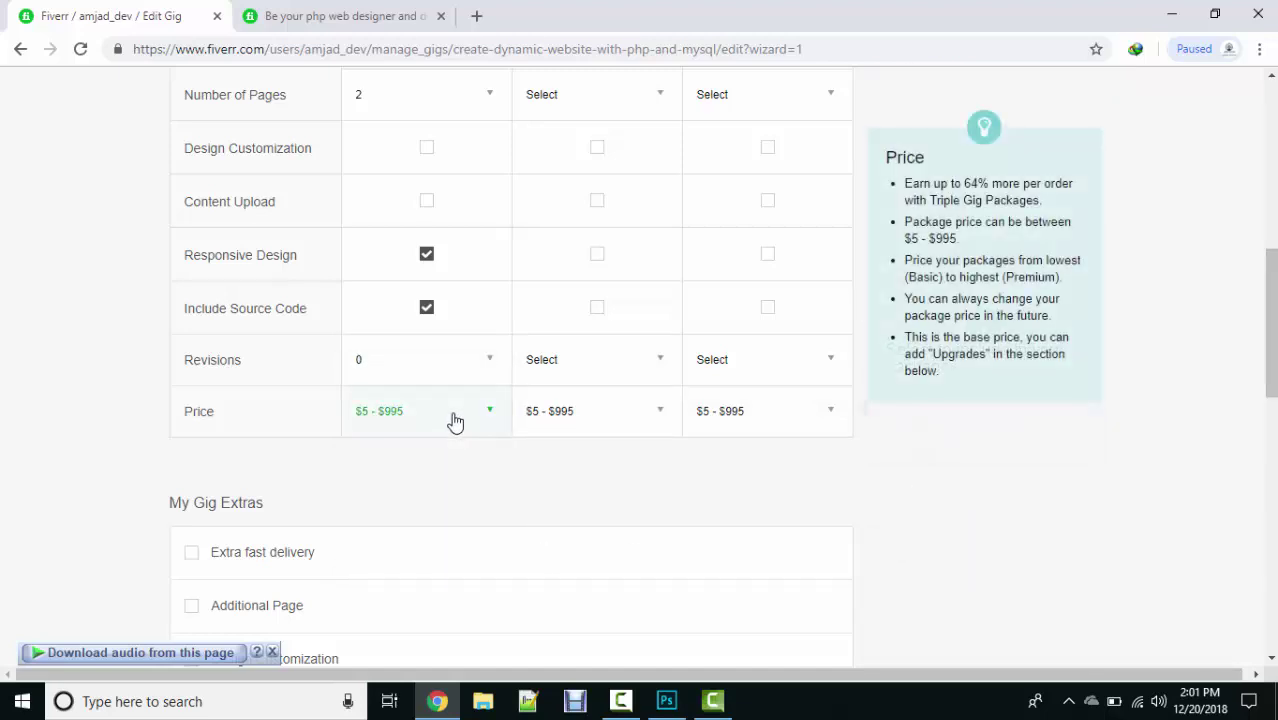
{"action": "left_click", "coordinate": [455, 421]}
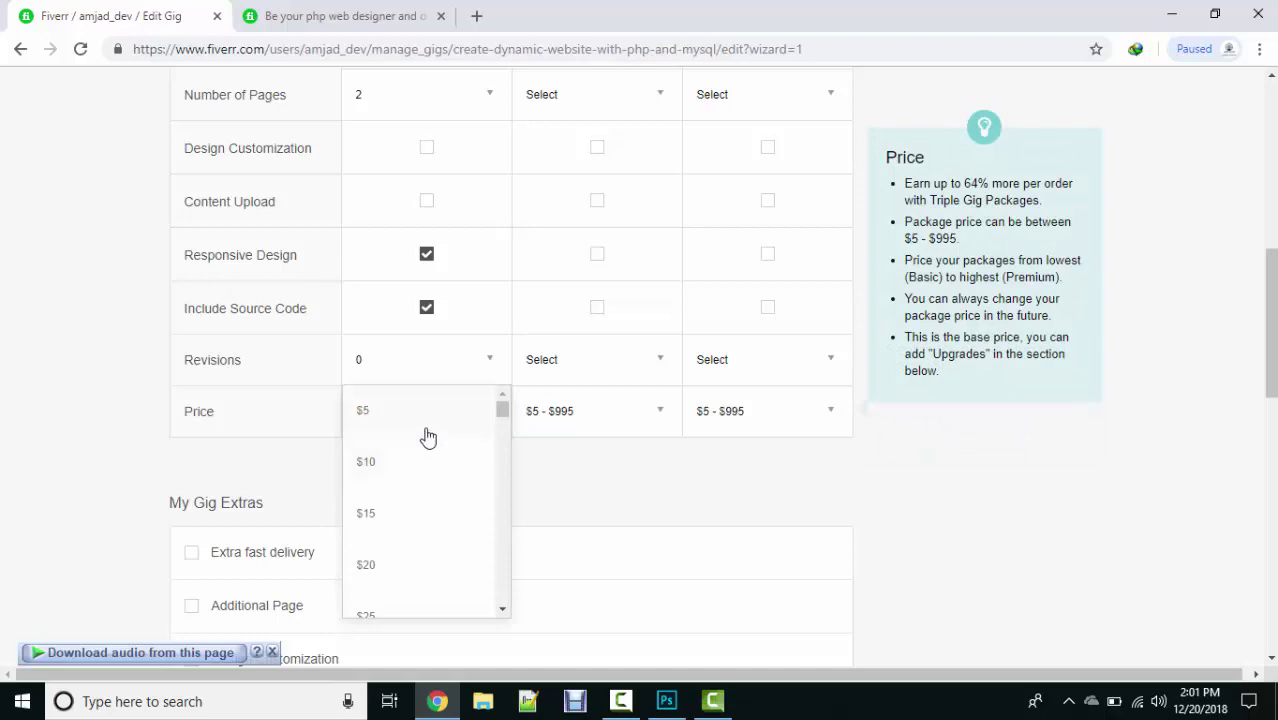
{"action": "left_click", "coordinate": [428, 437]}
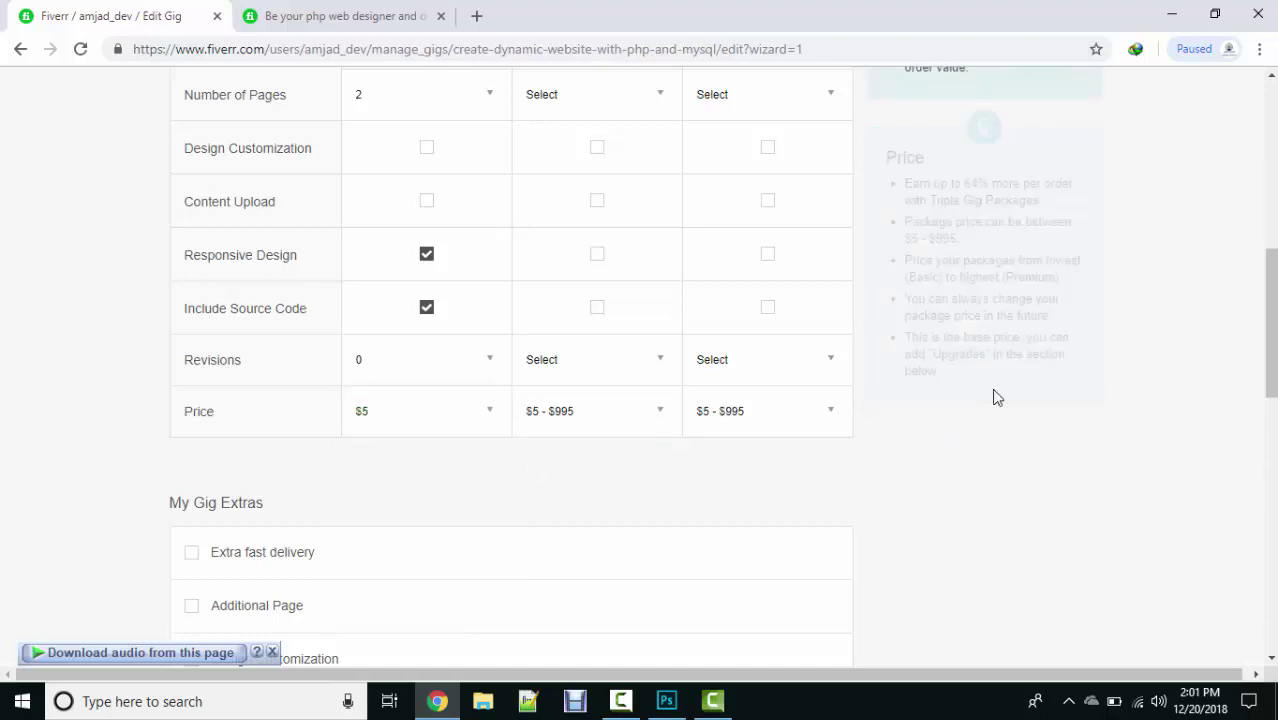
{"action": "scroll", "coordinate": [1273, 320], "scroll_direction": "up", "scroll_amount": 3}
Write the Intermediate description 'i will create a website with max 5 pages and an admin panel'
{"action": "left_click", "coordinate": [553, 206]}
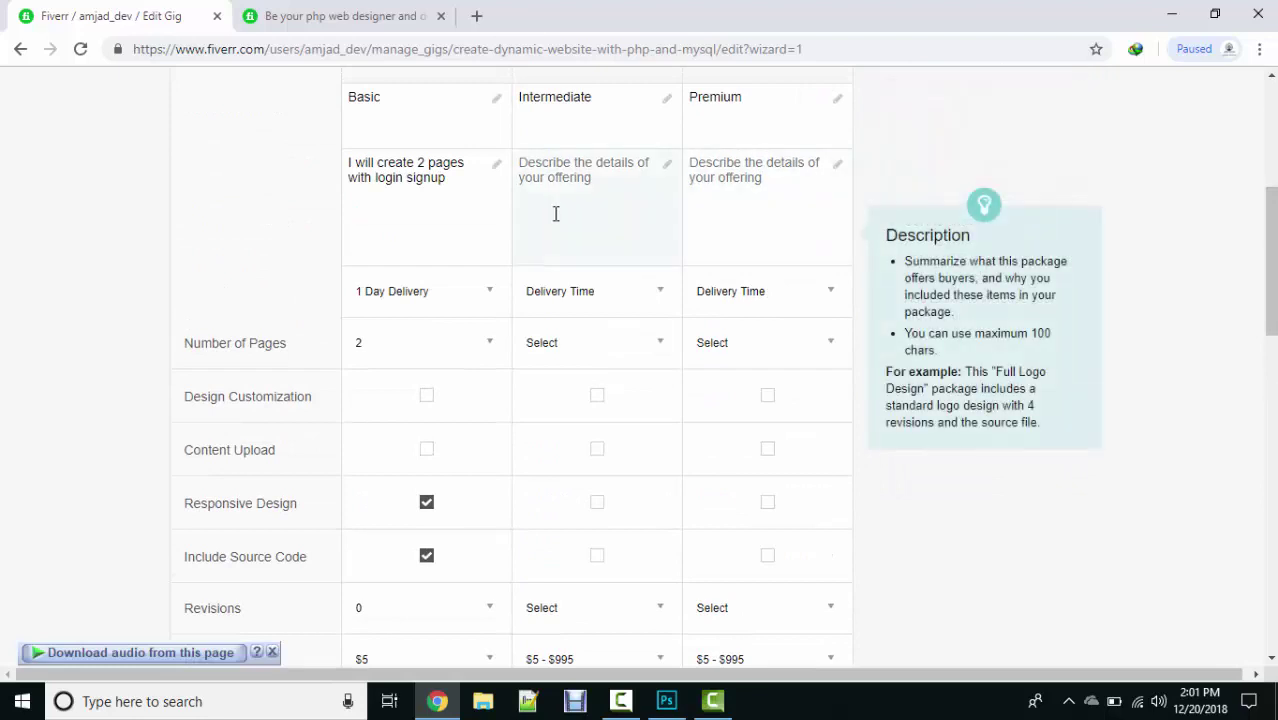
{"action": "type", "text": "i wil"}
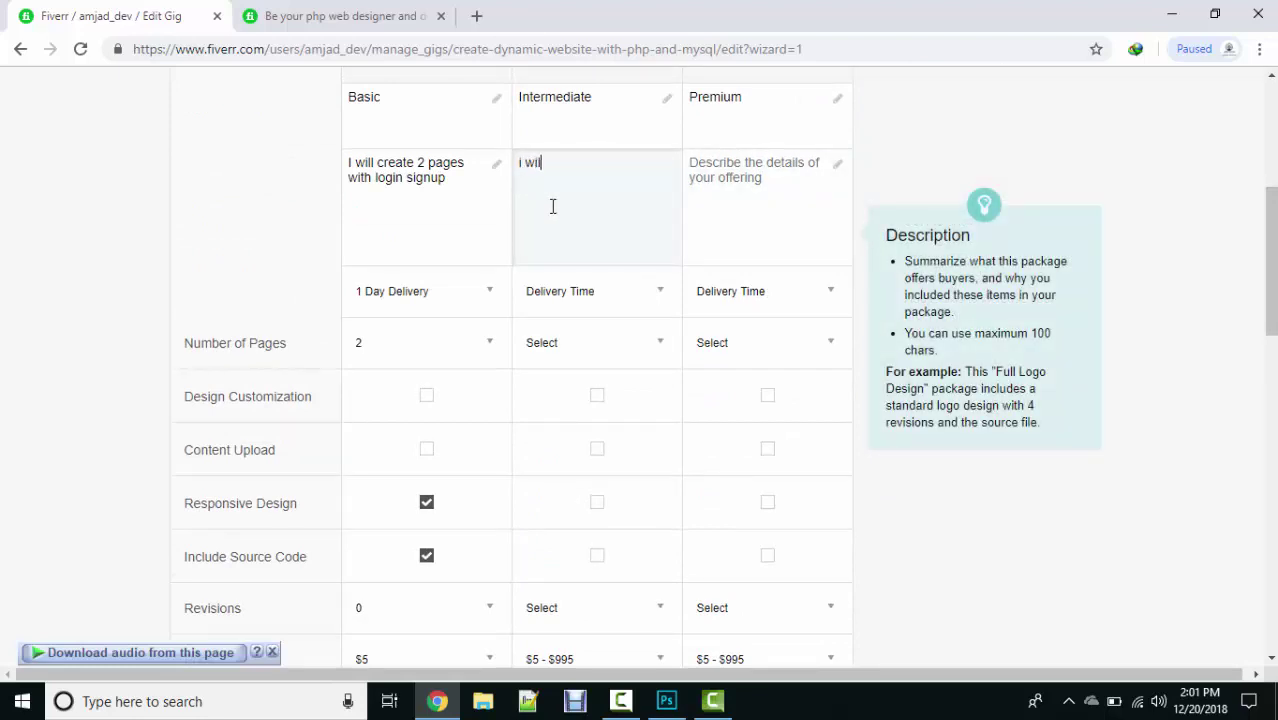
{"action": "type", "text": "l create a website with mm"}
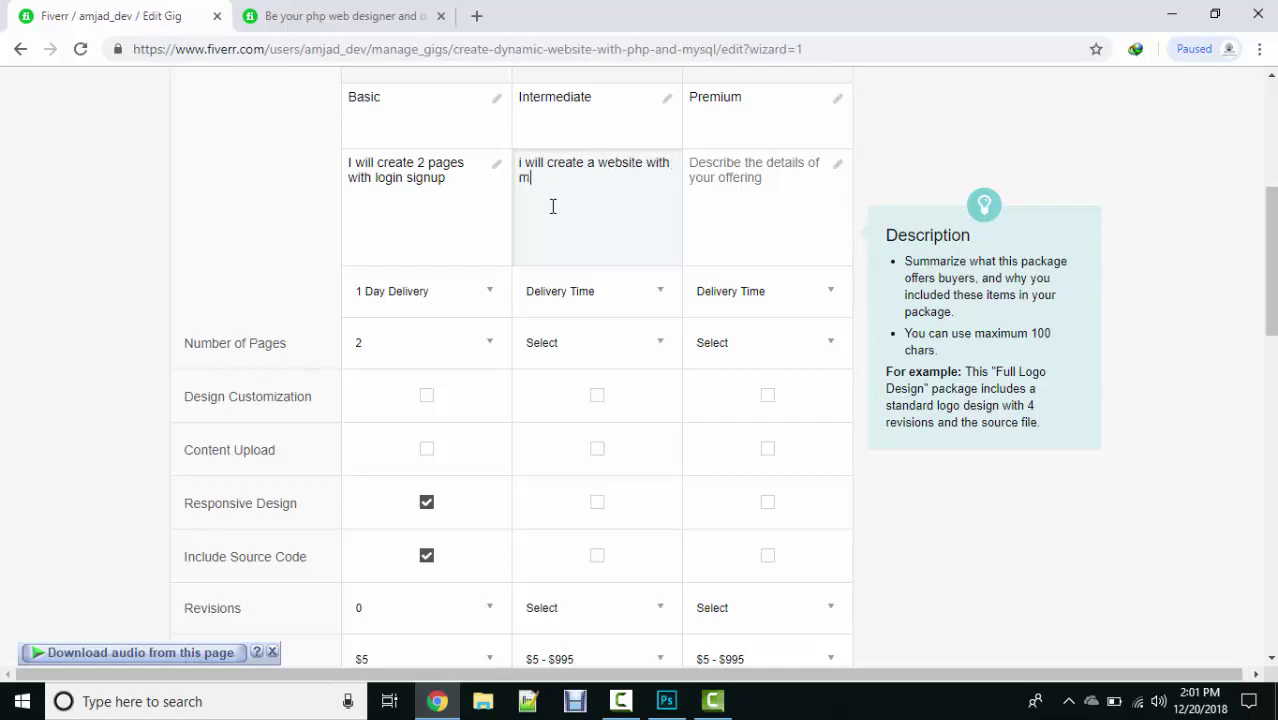
{"action": "key", "text": "BackSpace"}
{"action": "type", "text": "m"}
{"action": "key", "text": "BackSpace"}
{"action": "type", "text": "ax 5 oages"}
{"action": "key", "text": "BackSpace"}
{"action": "key", "text": "BackSpace"}
{"action": "key", "text": "BackSpace"}
{"action": "key", "text": "BackSpace"}
{"action": "type", "text": "pages and an"}
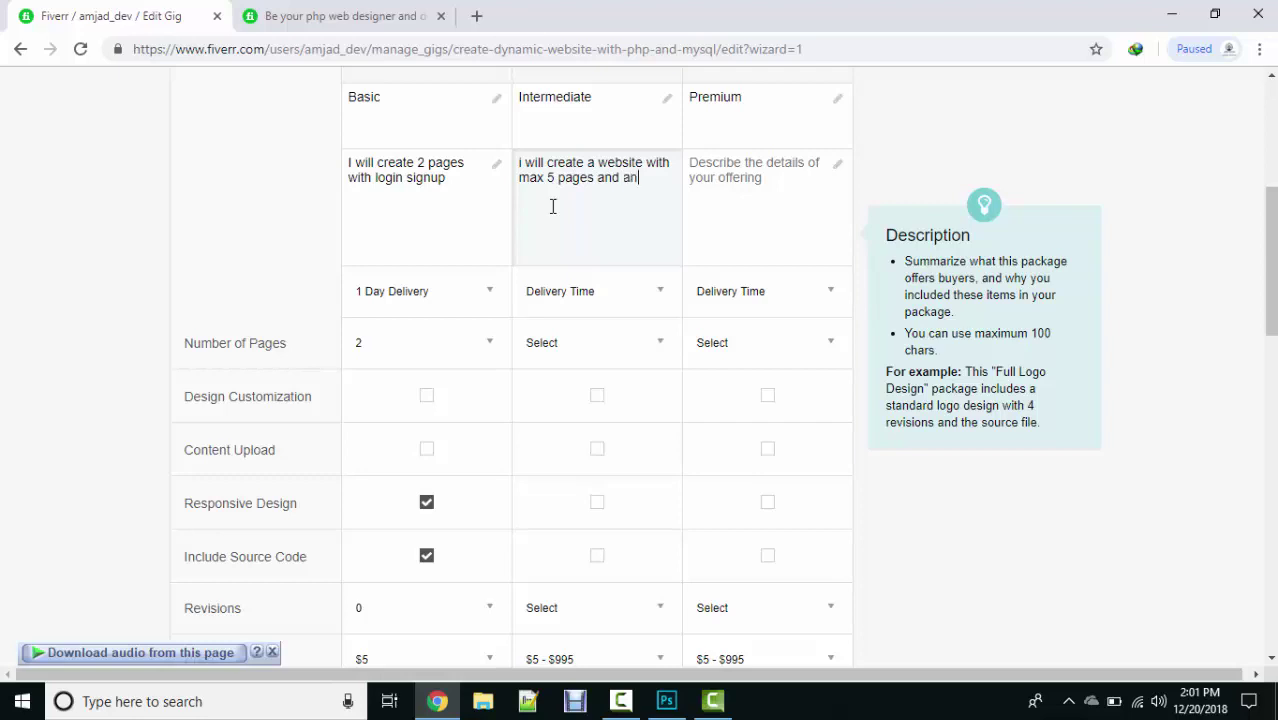
{"action": "type", "text": " damin pab"}
{"action": "type", "text": "nel"}
Give Intermediate 4 Days Delivery, 5 pages, responsive design, source code and content upload
{"action": "left_click", "coordinate": [636, 294]}
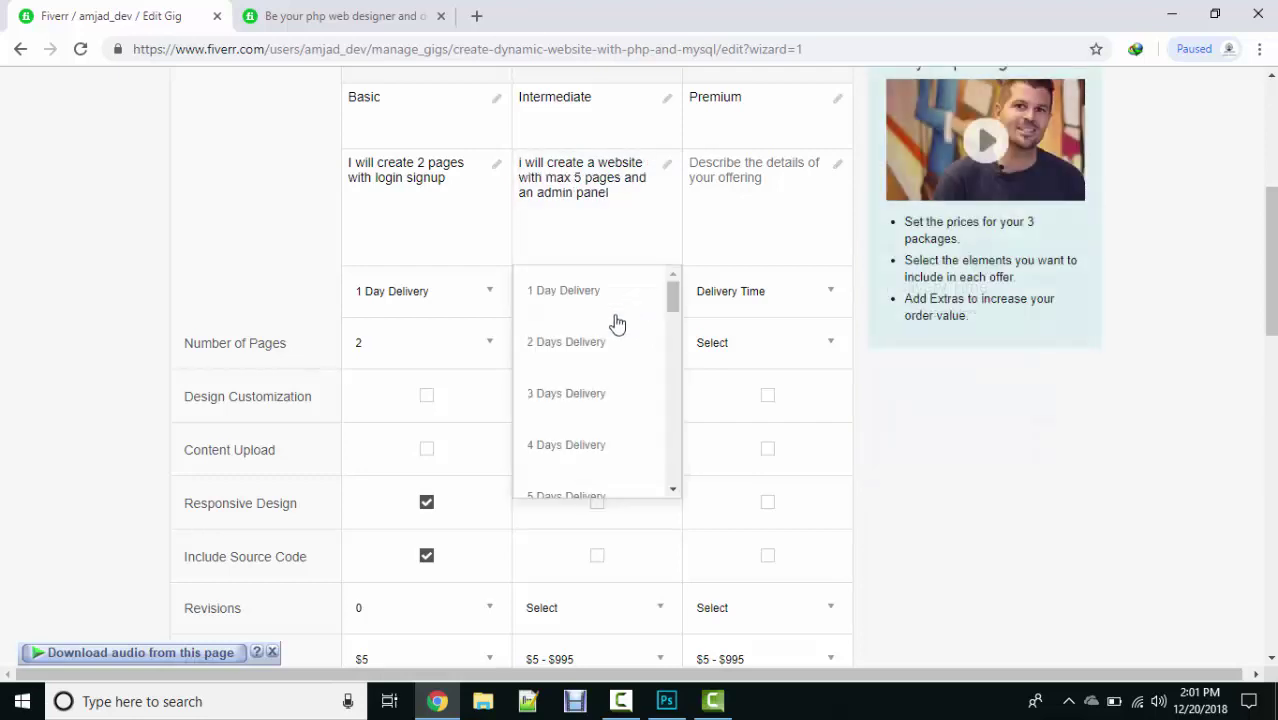
{"action": "left_click", "coordinate": [594, 446]}
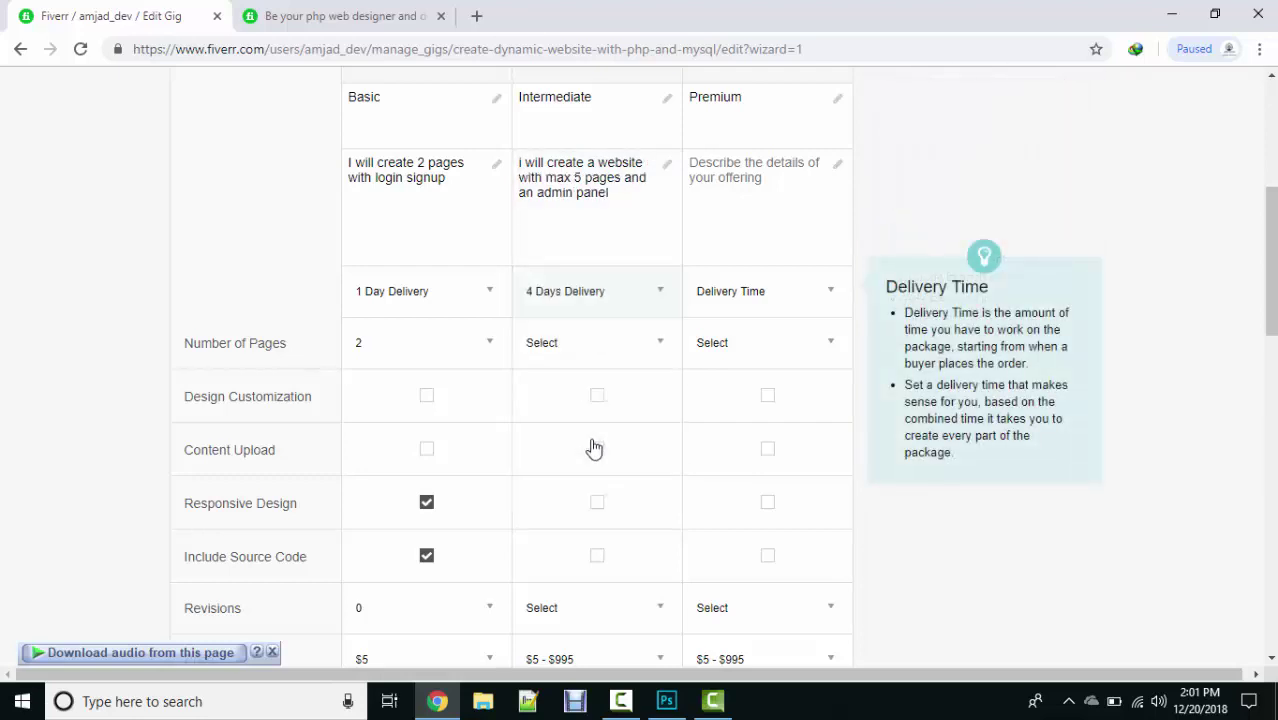
{"action": "left_click", "coordinate": [628, 342]}
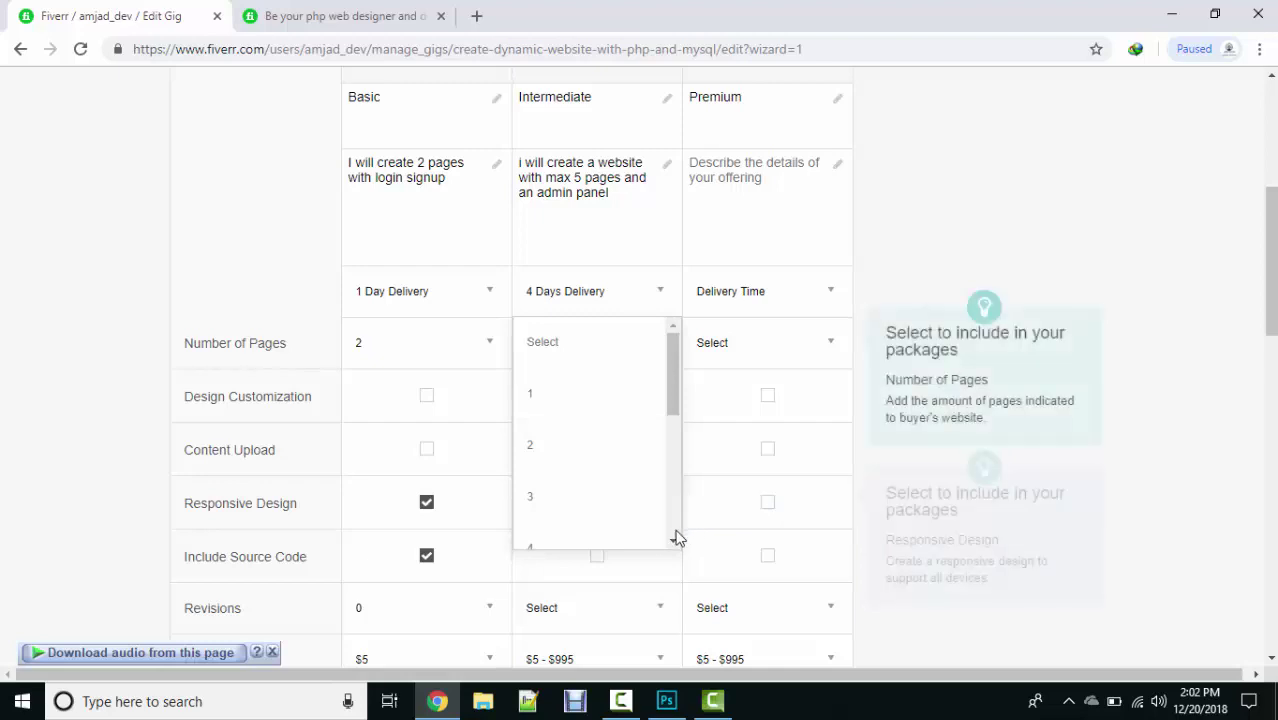
{"action": "scroll", "coordinate": [676, 533], "scroll_direction": "down", "scroll_amount": 3}
{"action": "left_click", "coordinate": [646, 425]}
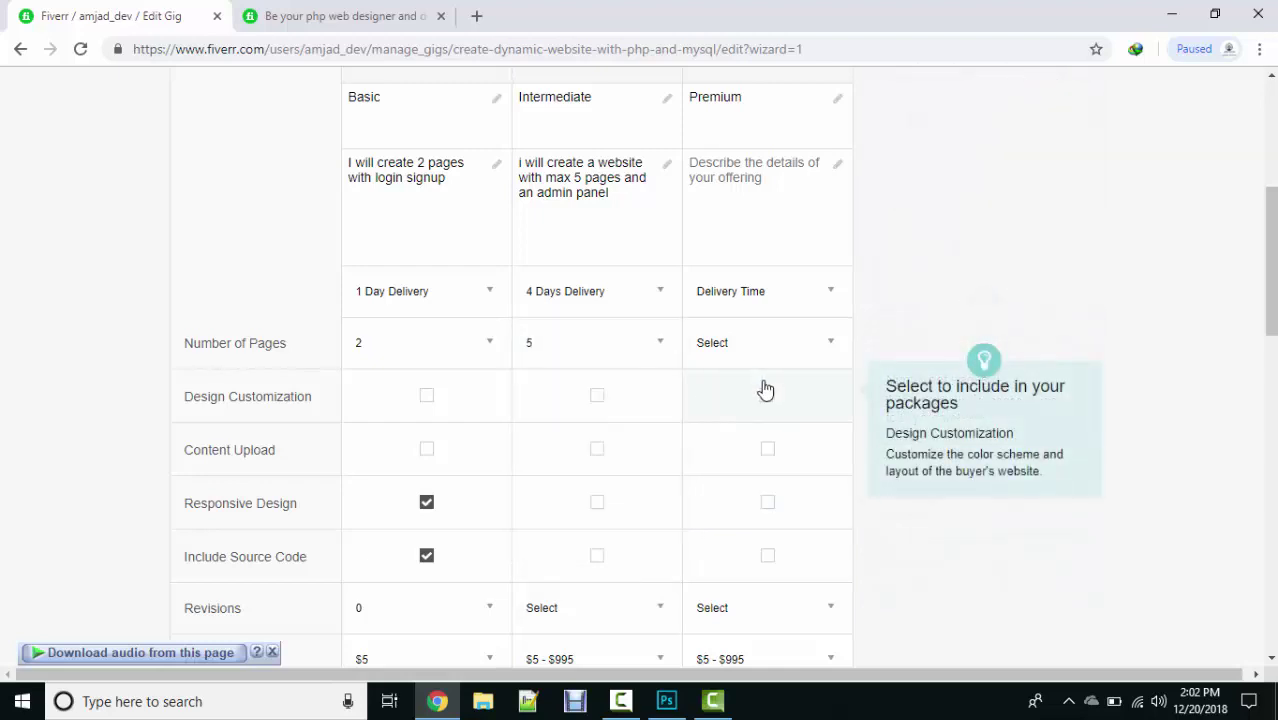
{"action": "left_click", "coordinate": [598, 504]}
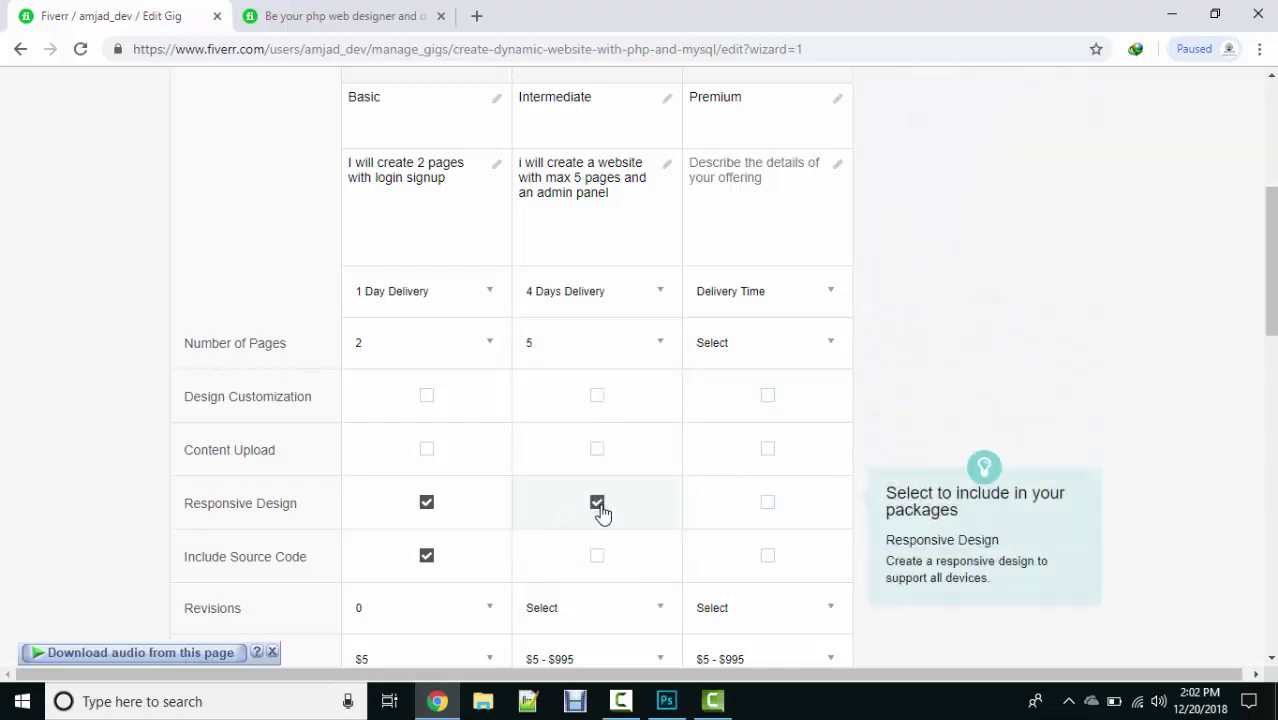
{"action": "left_click", "coordinate": [599, 554]}
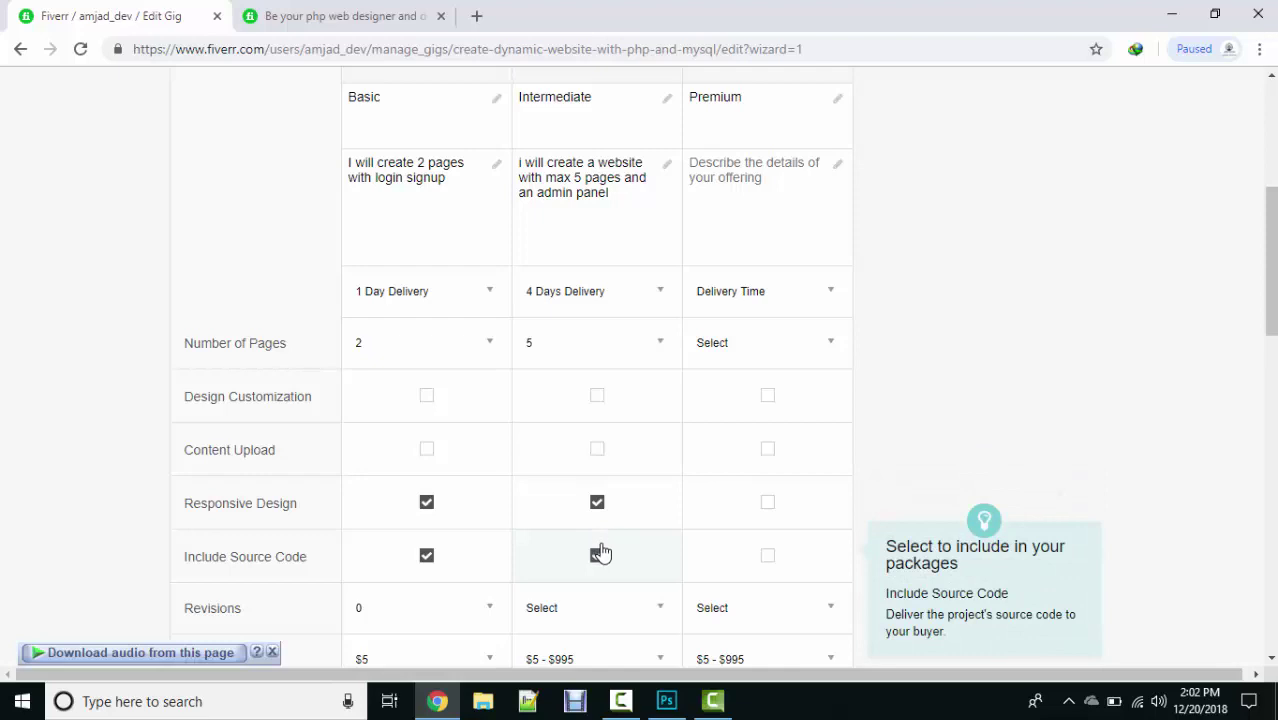
{"action": "left_click", "coordinate": [596, 450]}
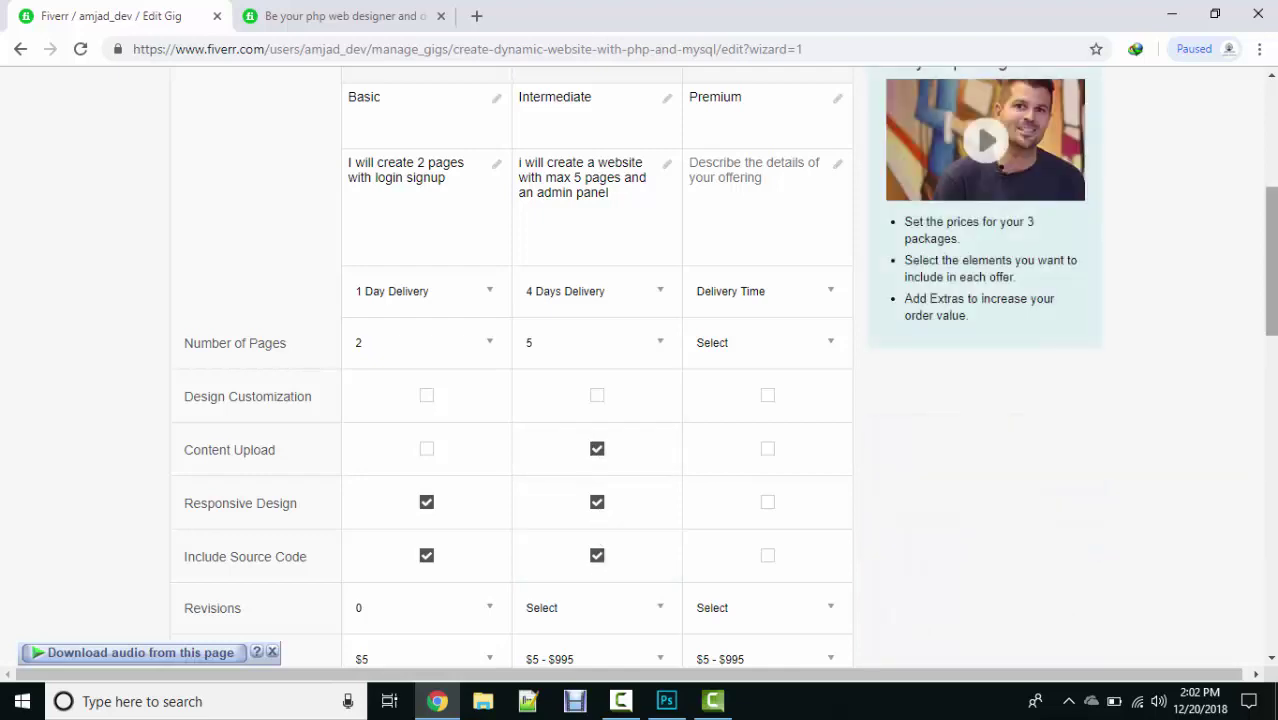
Set the Intermediate package to 1 revision and a $20 price
{"action": "left_click_drag", "start_coordinate": [1272, 278], "coordinate": [1272, 346]}
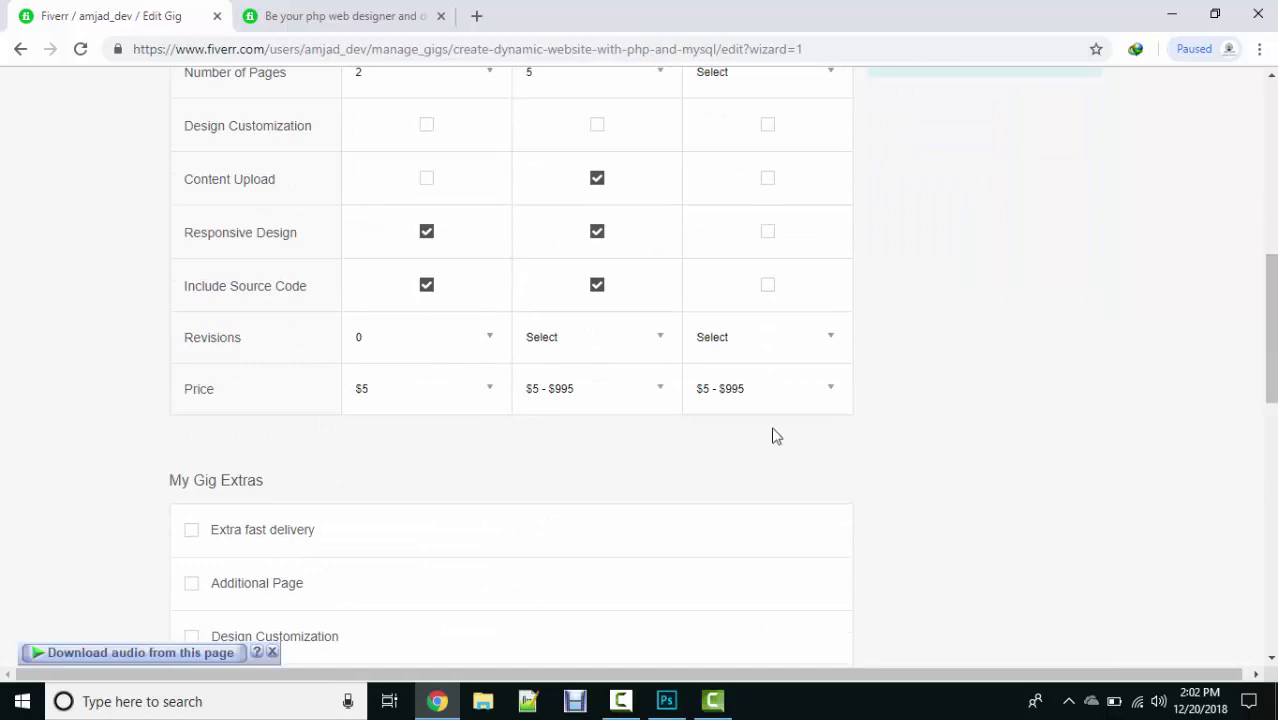
{"action": "left_click", "coordinate": [648, 357]}
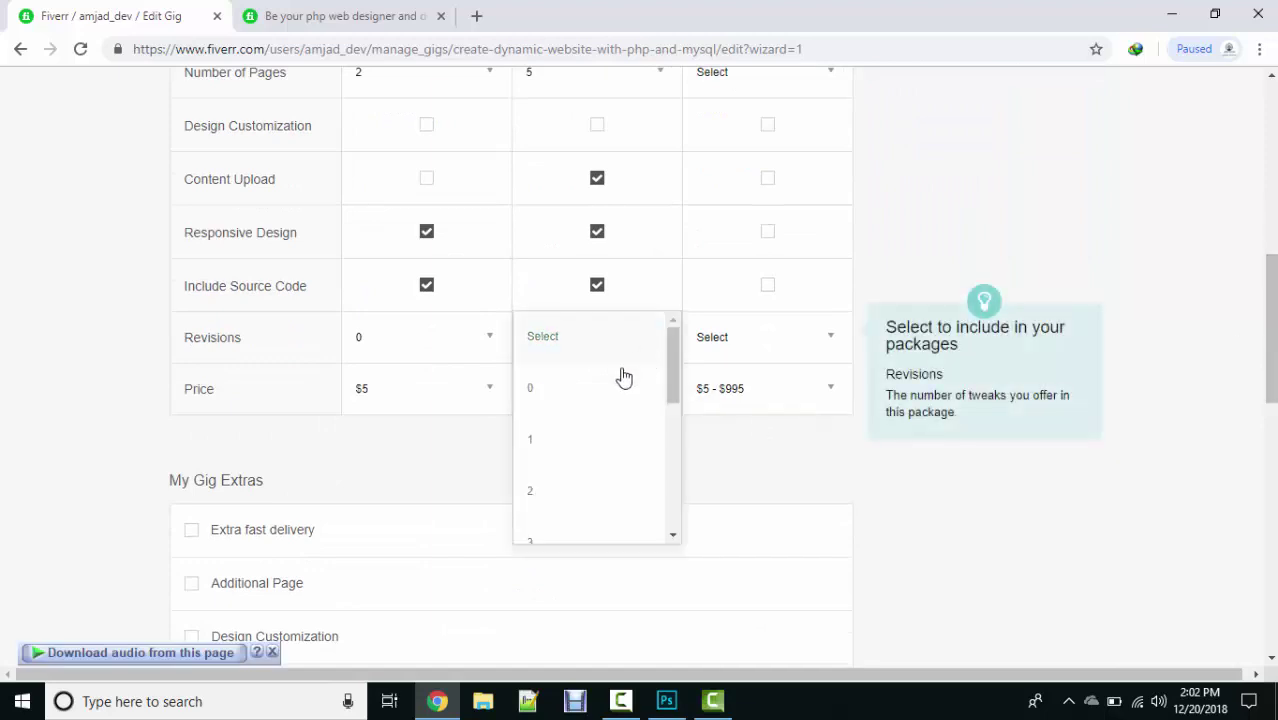
{"action": "left_click", "coordinate": [570, 452]}
{"action": "left_click", "coordinate": [582, 406]}
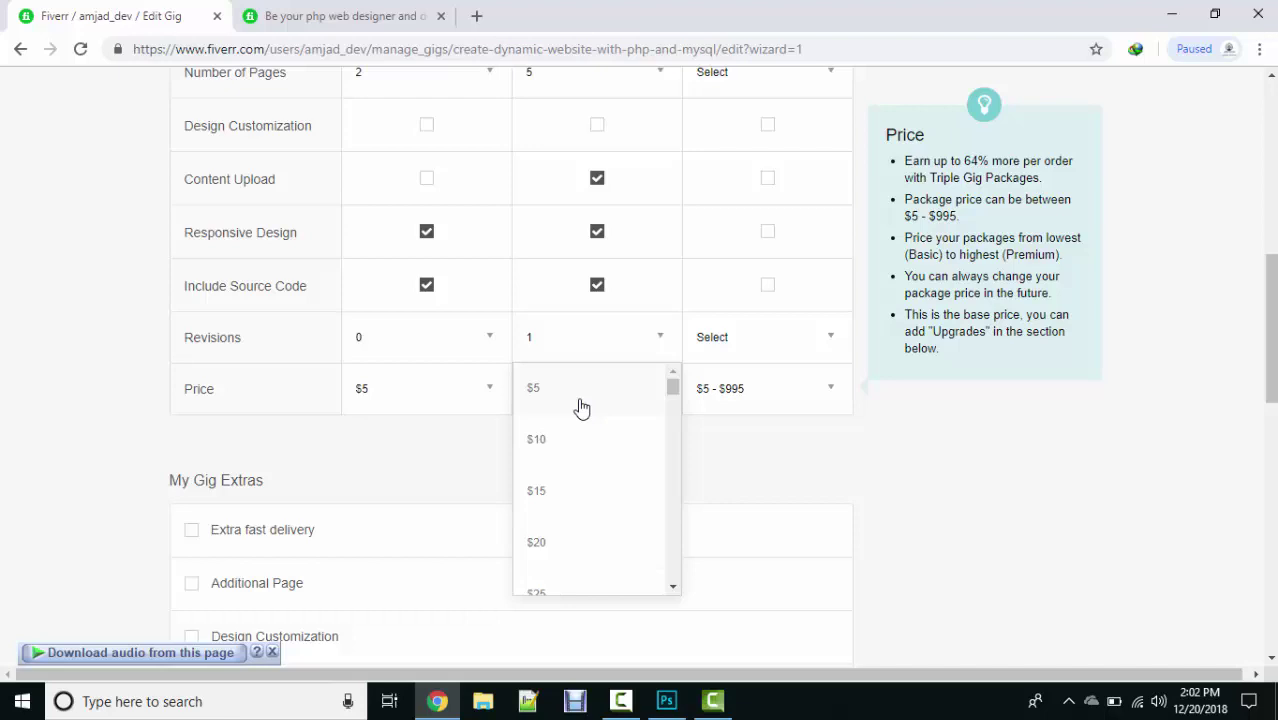
{"action": "left_click", "coordinate": [546, 540]}
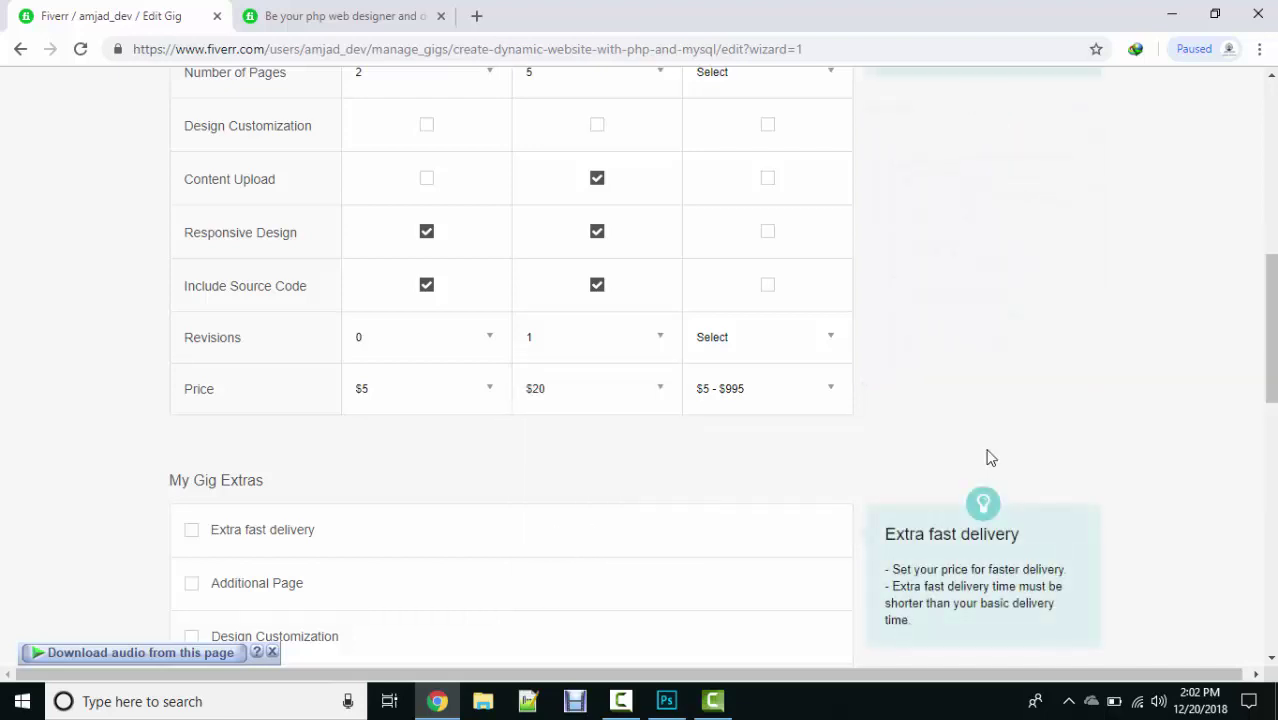
{"action": "scroll", "coordinate": [639, 360], "scroll_direction": "up", "scroll_amount": 1}
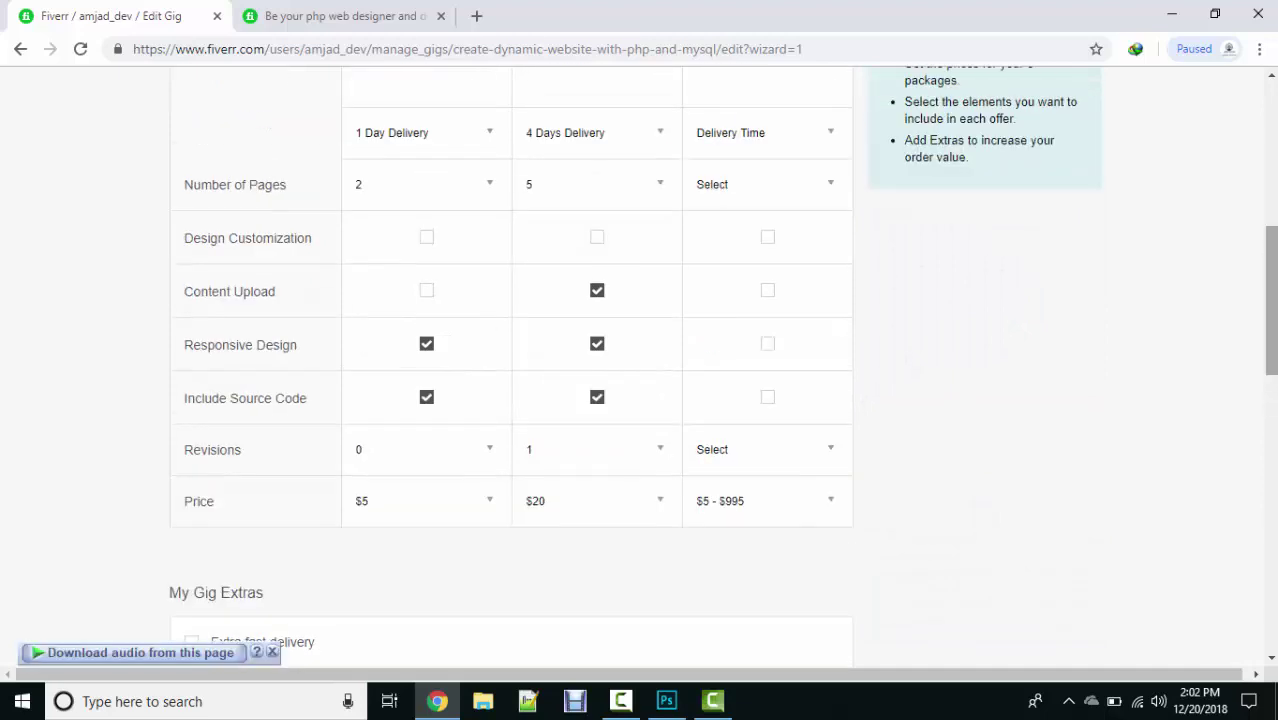
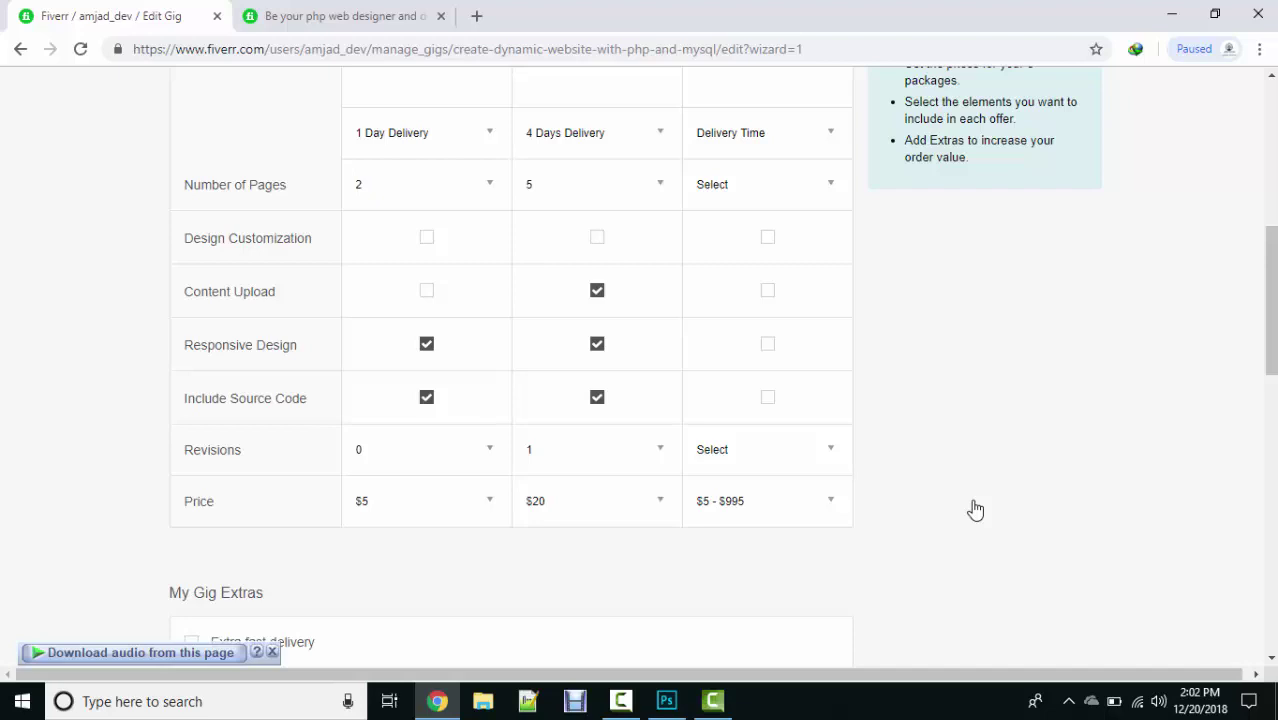
Enter 'I will create a fully customizable website with client requirements' as the Premium description
{"action": "mouse_move", "coordinate": [611, 528]}
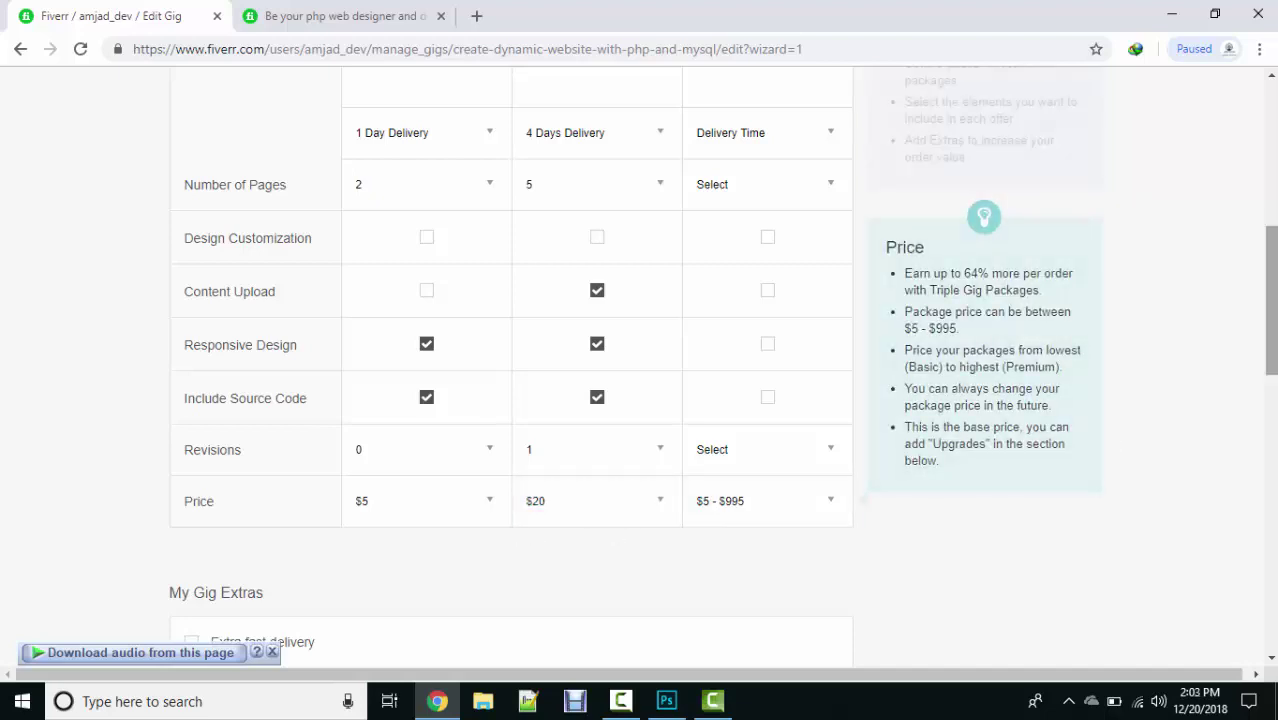
{"action": "scroll", "coordinate": [511, 360], "scroll_direction": "up", "scroll_amount": 3}
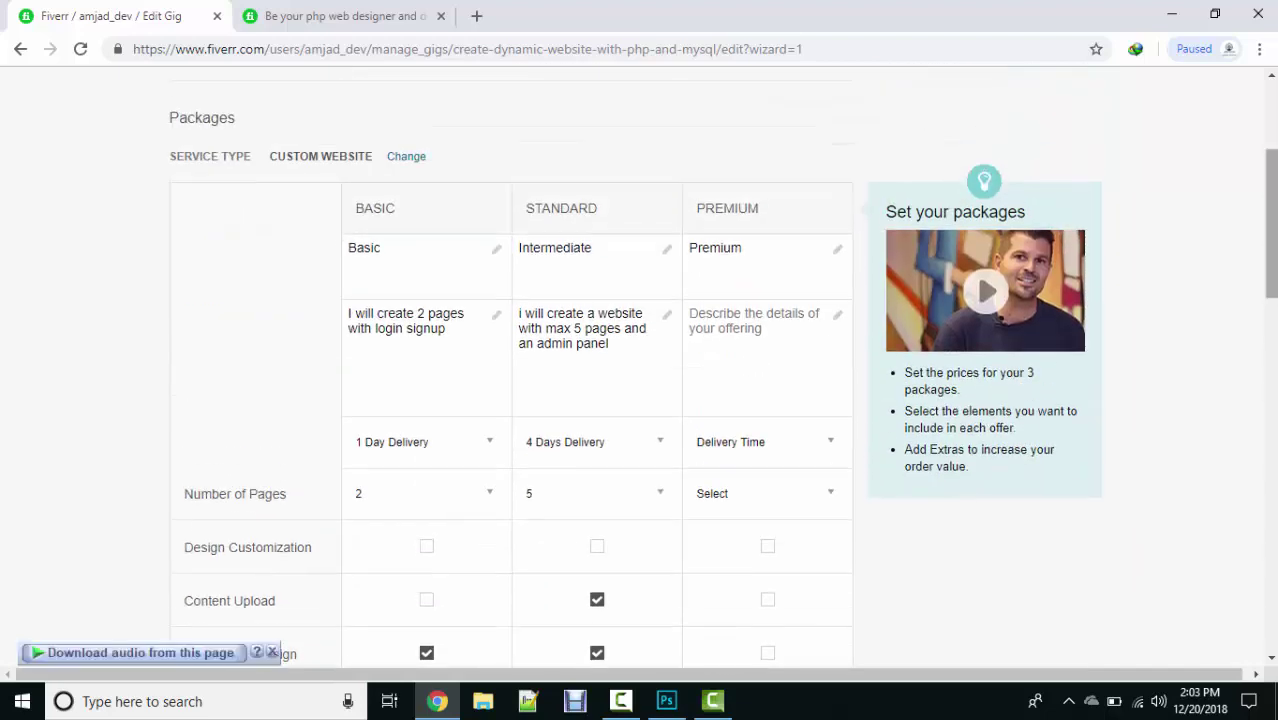
{"action": "left_click", "coordinate": [758, 349]}
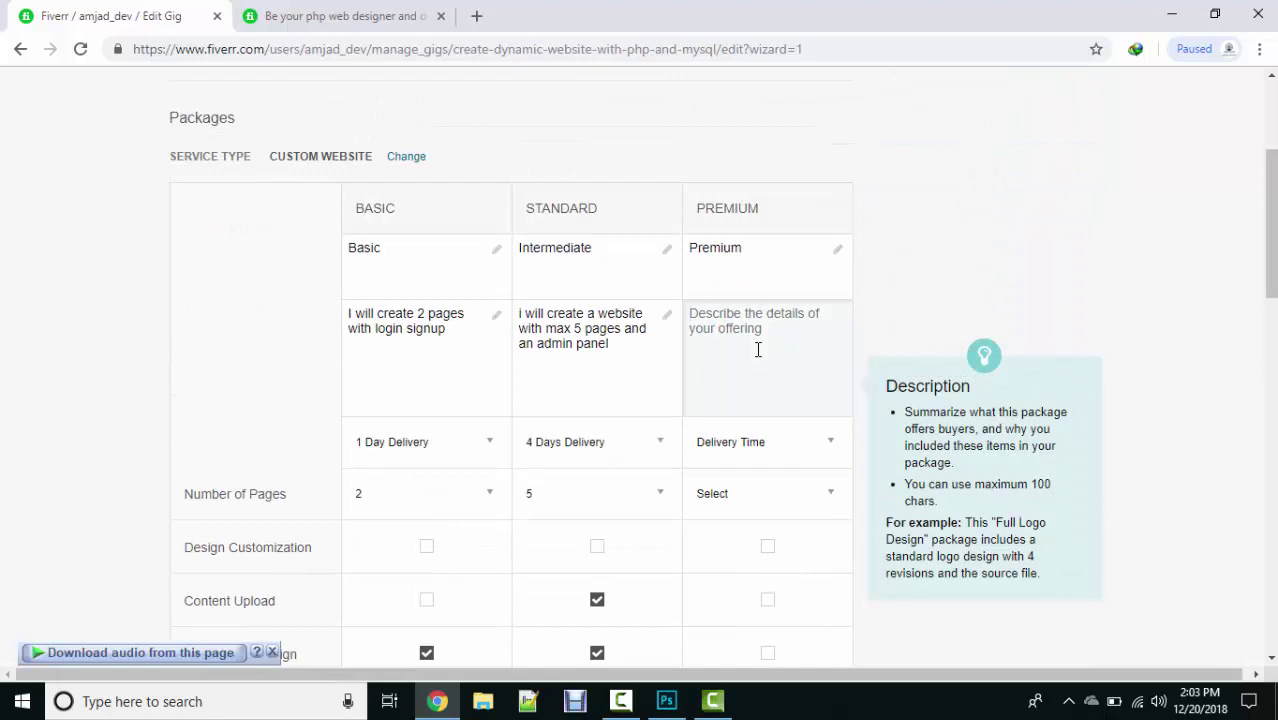
{"action": "type", "text": "I will"}
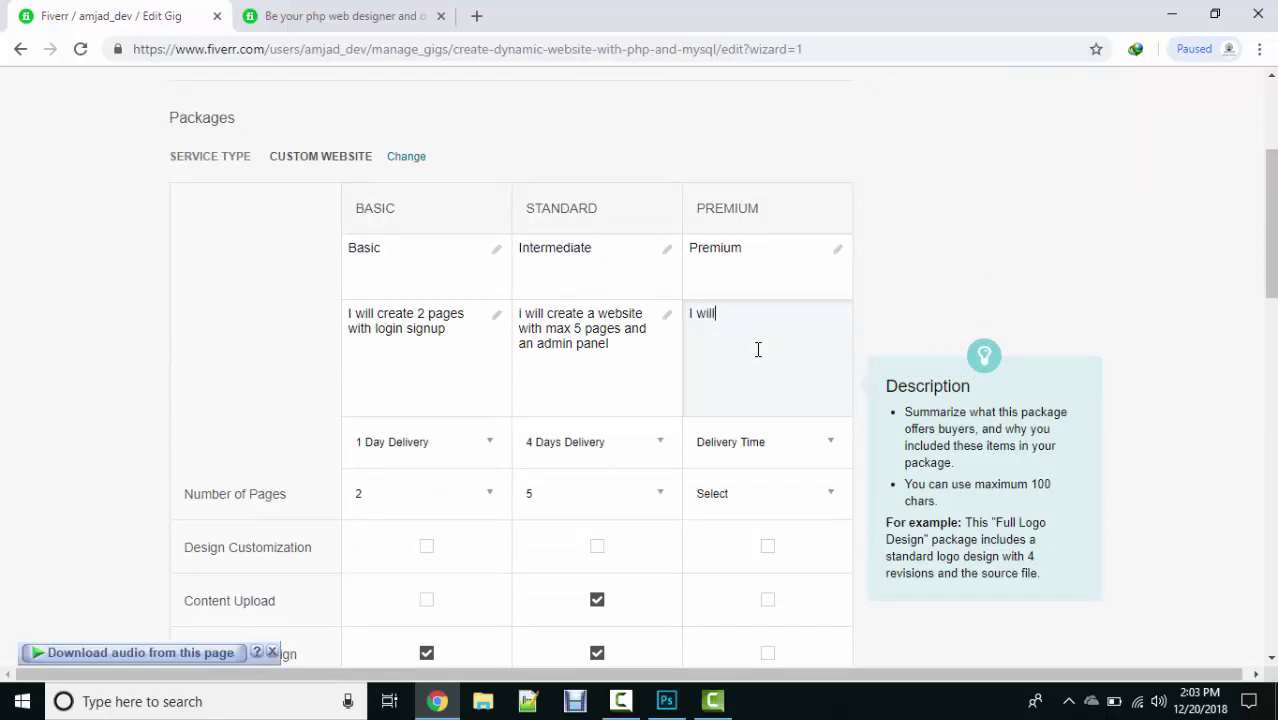
{"action": "type", "text": " create a fully custo"}
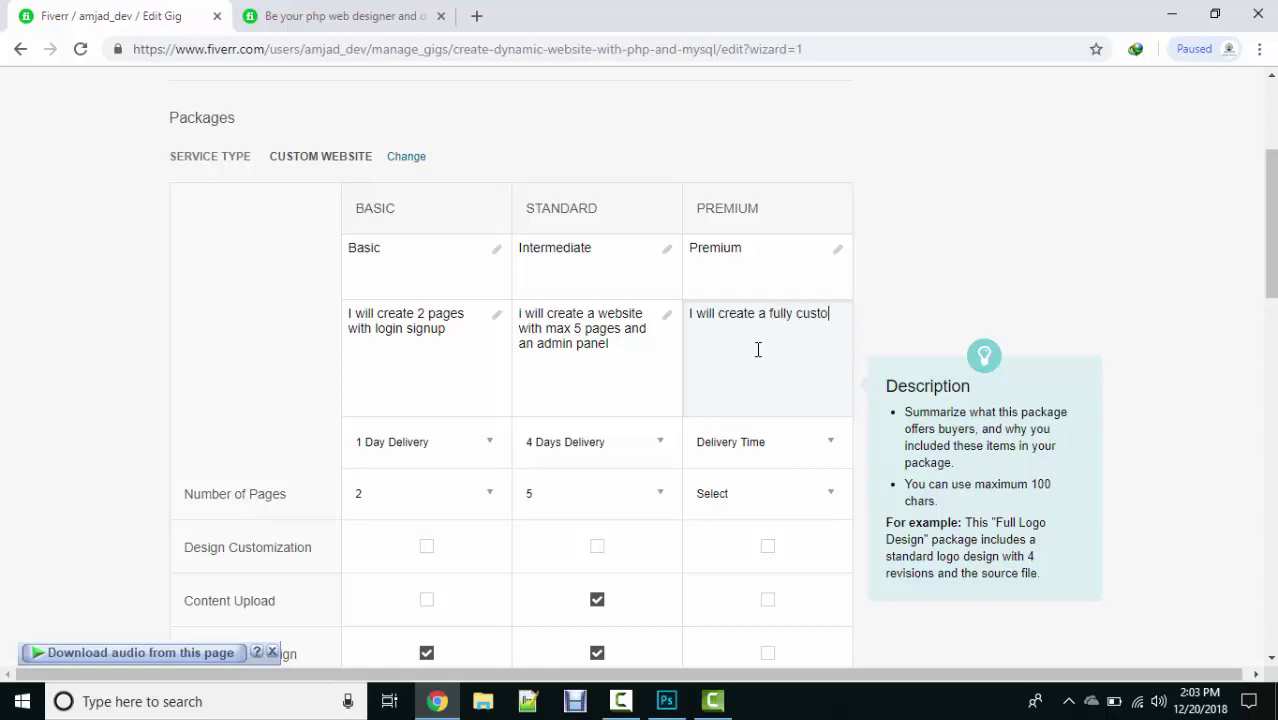
{"action": "type", "text": "mizab"}
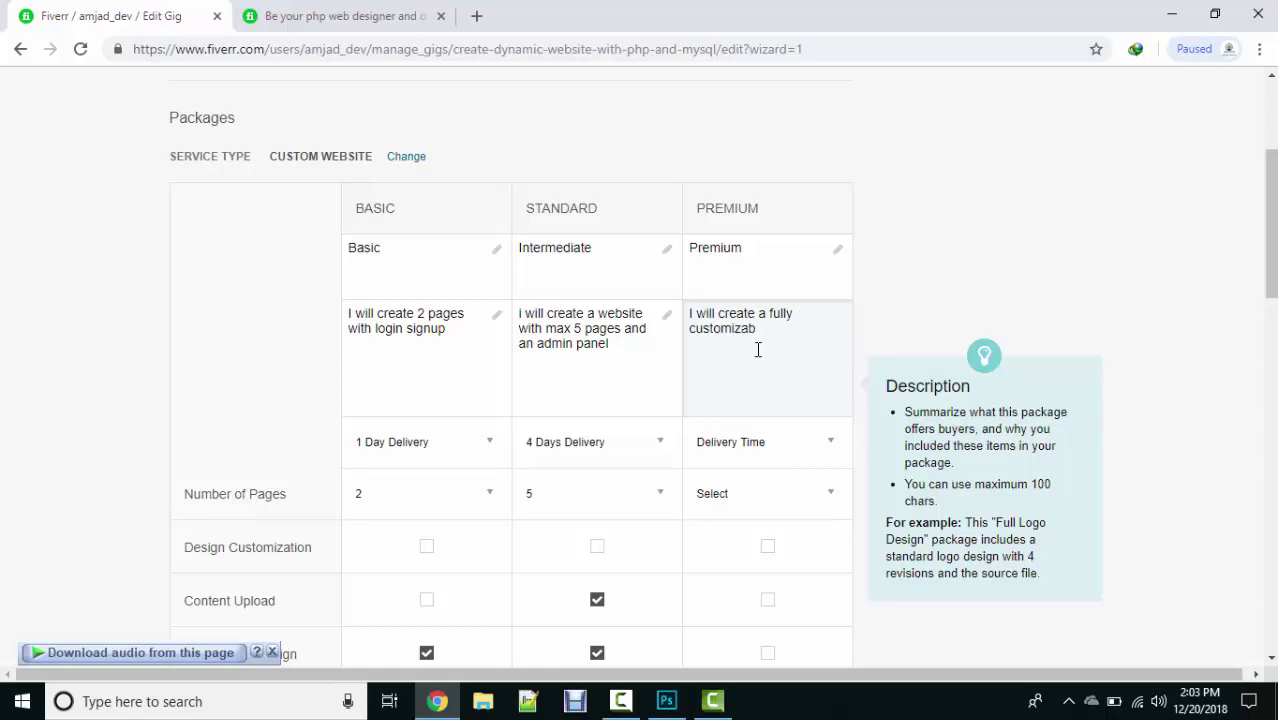
{"action": "type", "text": "le website with cl"}
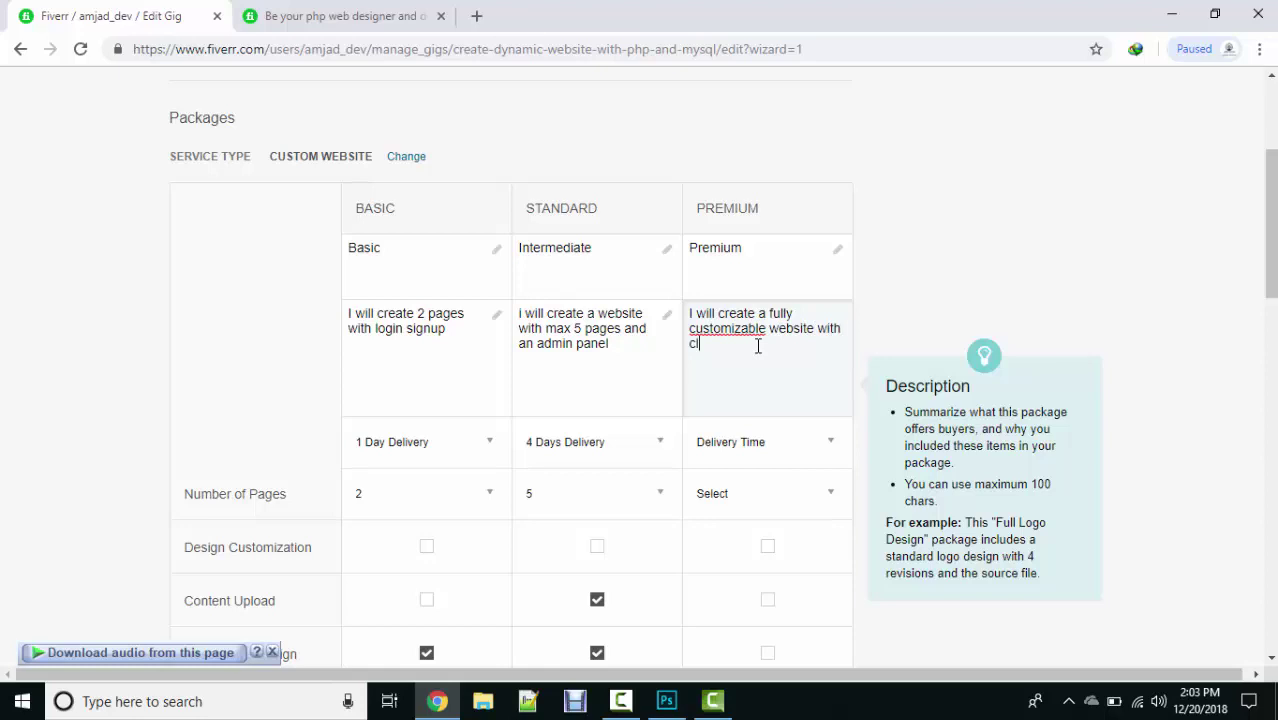
{"action": "type", "text": "ient requirements."}
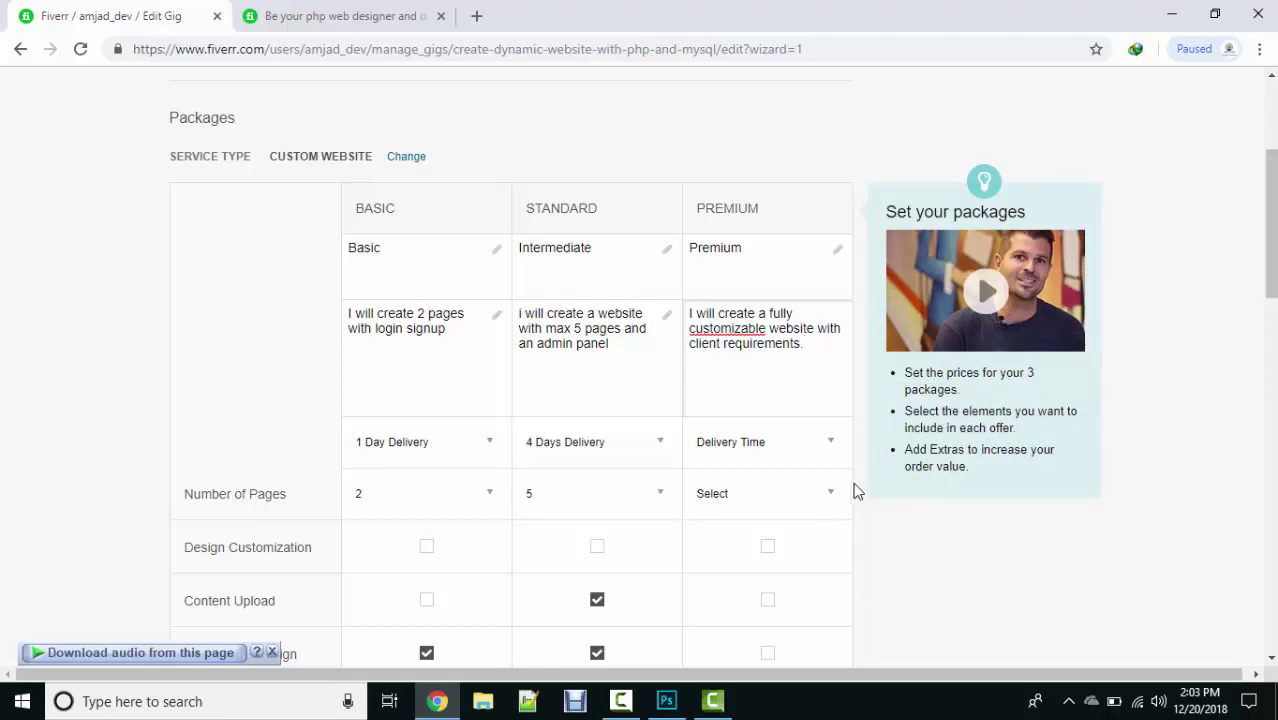
Set the Premium package delivery time to 10 days
{"action": "left_click", "coordinate": [805, 457]}
{"action": "left_click_drag", "start_coordinate": [840, 445], "coordinate": [845, 492]}
{"action": "left_click", "coordinate": [797, 564]}
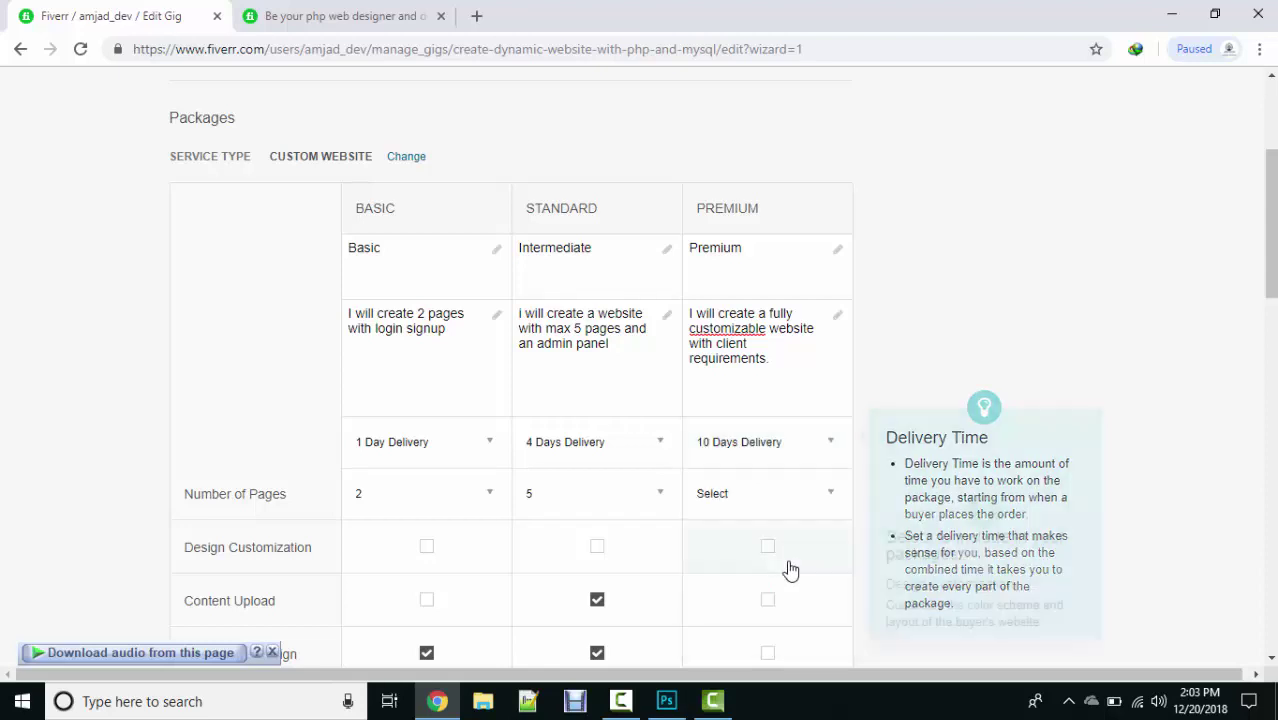
{"action": "left_click_drag", "start_coordinate": [1270, 295], "coordinate": [1270, 353]}
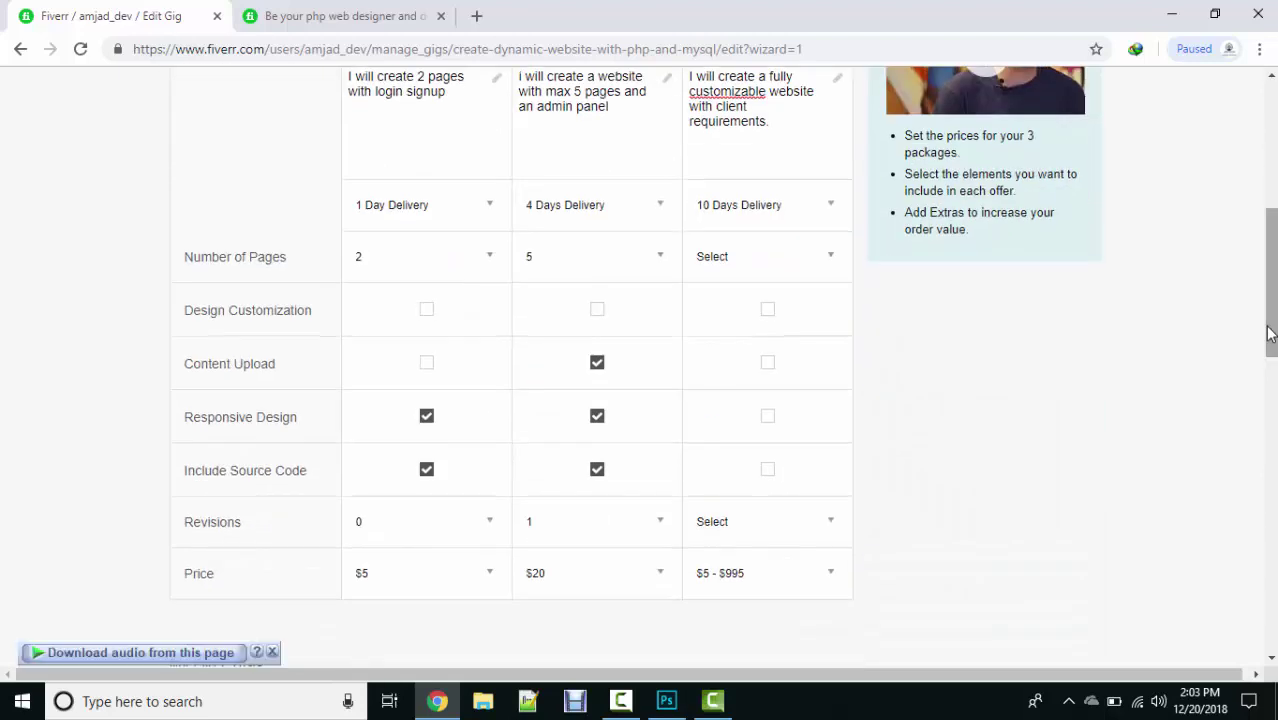
Set the Premium page count to 10 and include Design Customization
{"action": "left_click", "coordinate": [812, 254]}
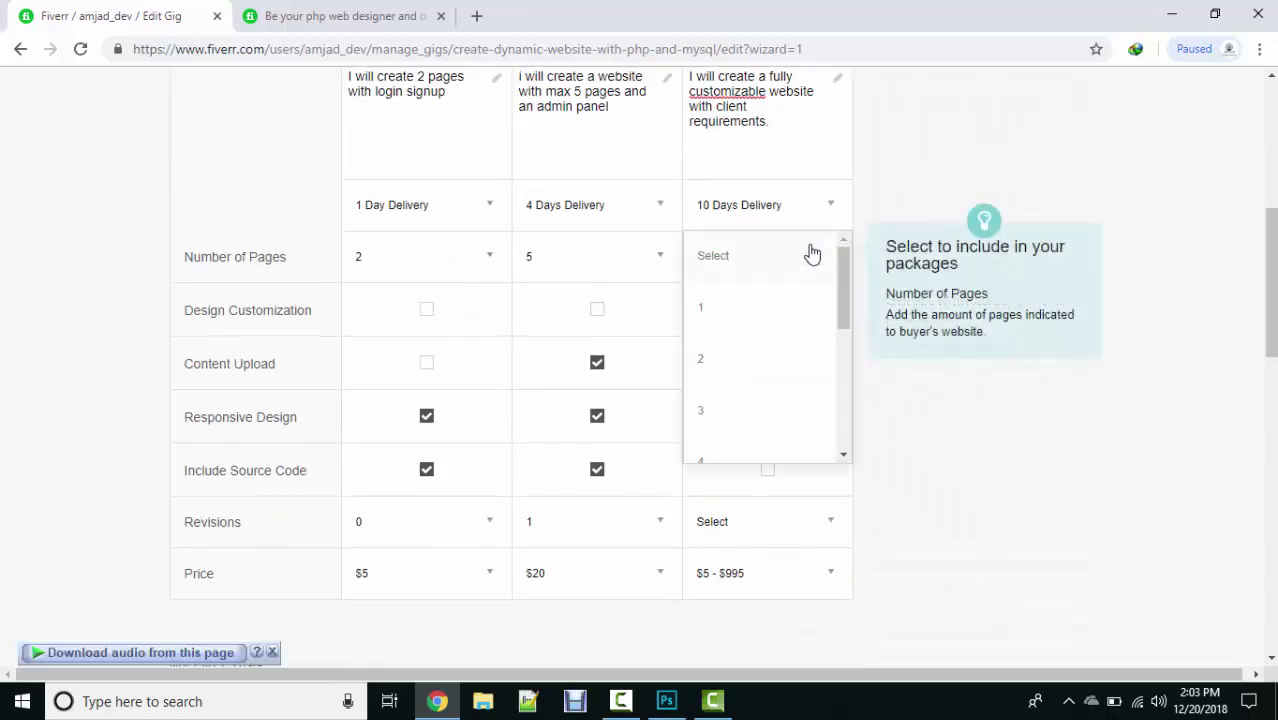
{"action": "left_click", "coordinate": [848, 305]}
{"action": "left_click", "coordinate": [844, 320]}
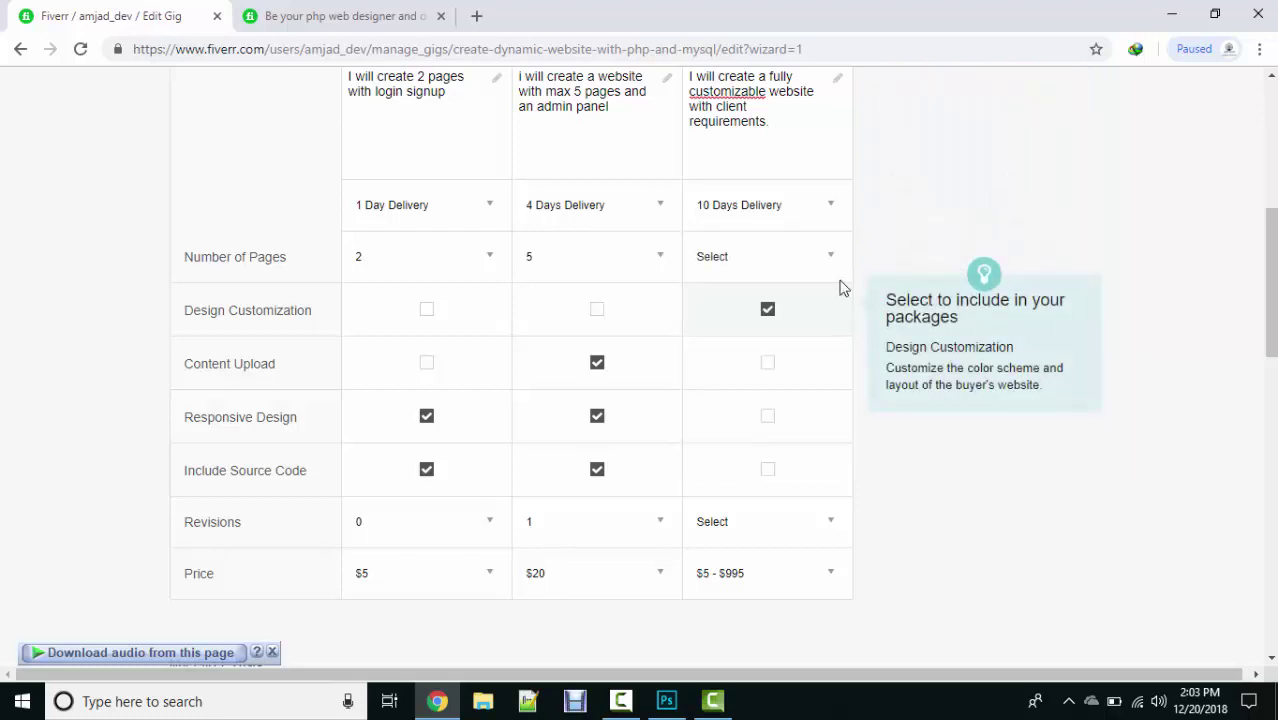
{"action": "left_click", "coordinate": [834, 280]}
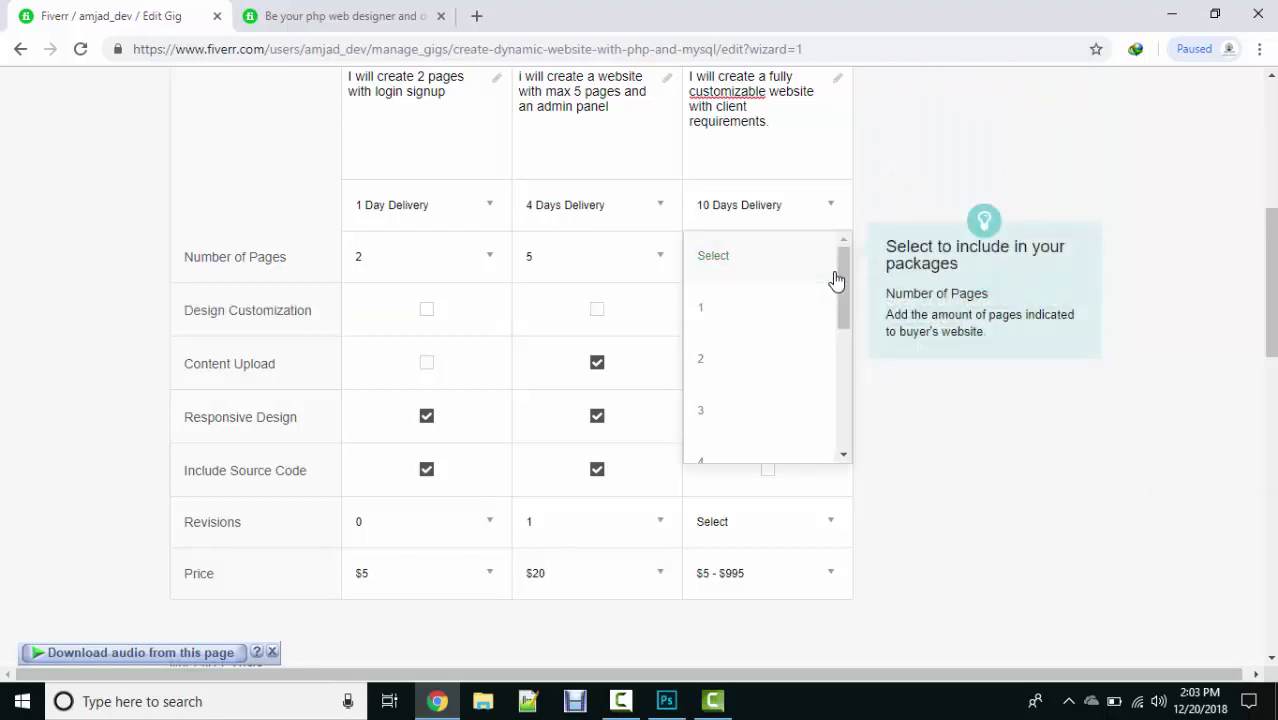
{"action": "left_click_drag", "start_coordinate": [836, 280], "coordinate": [806, 438]}
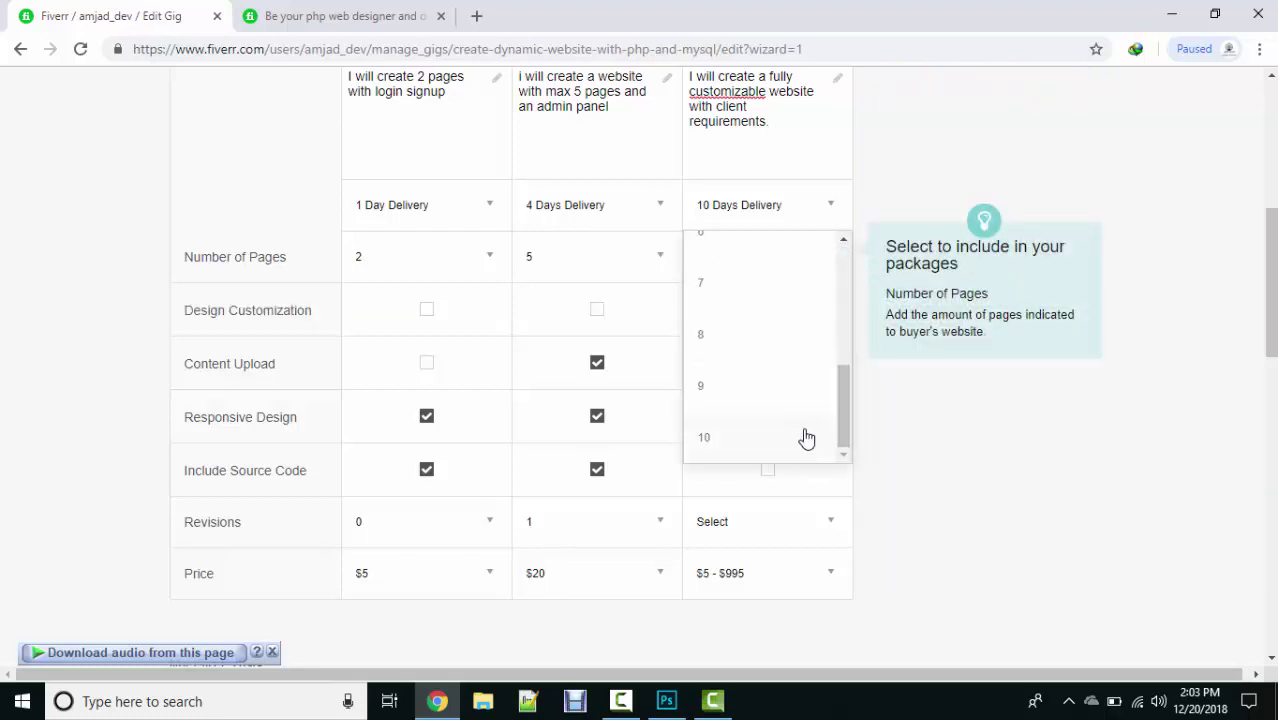
{"action": "left_click", "coordinate": [806, 438]}
Include Content Upload, Responsive Design, Design Customization and source code in Premium
{"action": "left_click", "coordinate": [771, 376]}
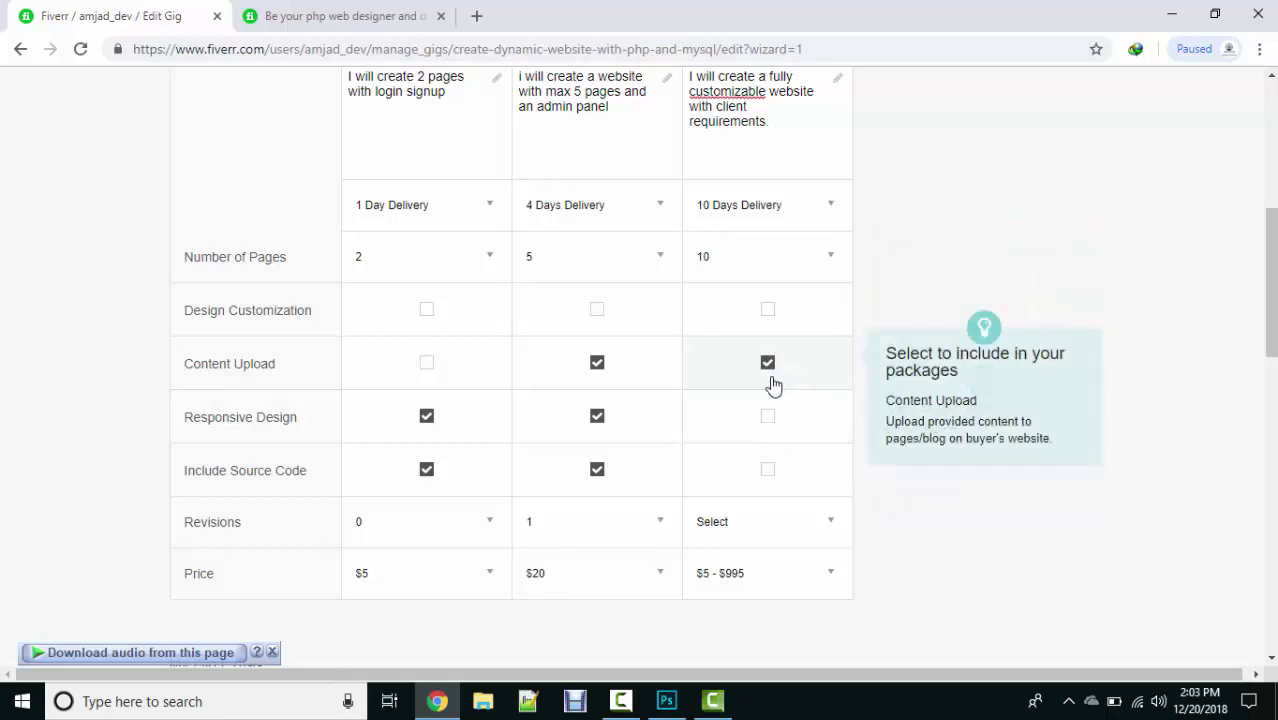
{"action": "left_click", "coordinate": [769, 419]}
{"action": "left_click", "coordinate": [772, 462]}
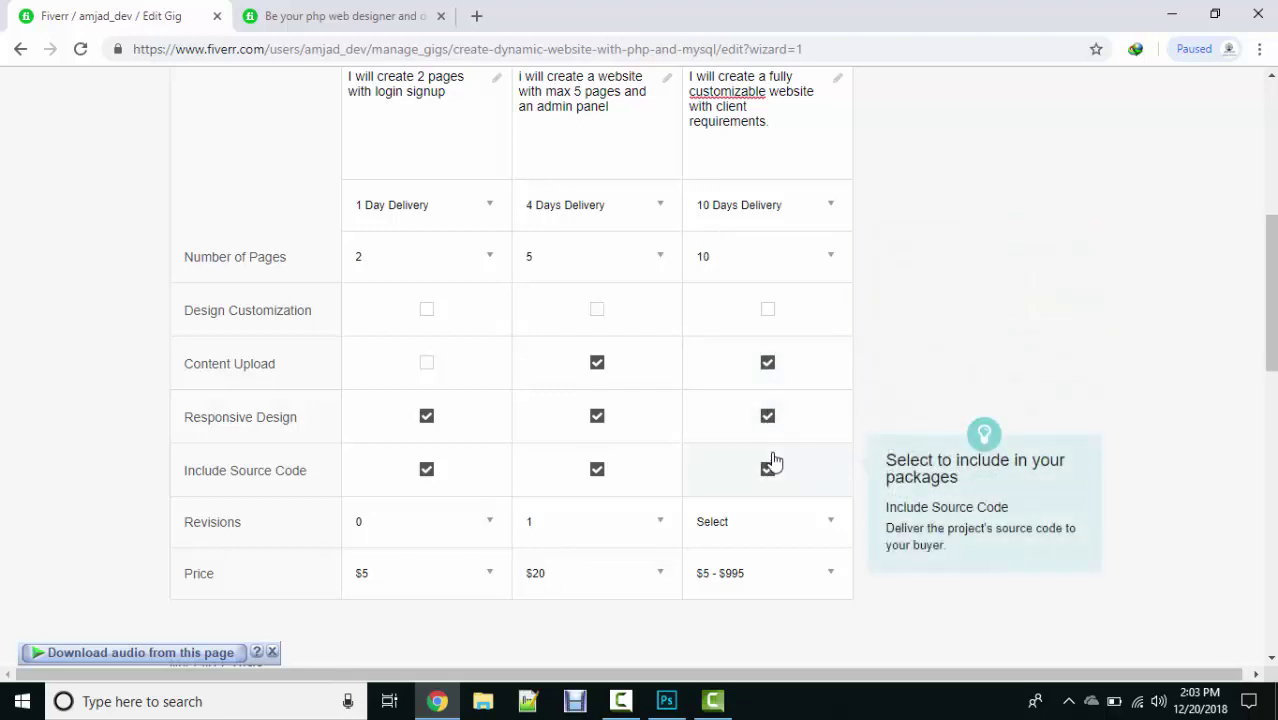
{"action": "left_click", "coordinate": [763, 316]}
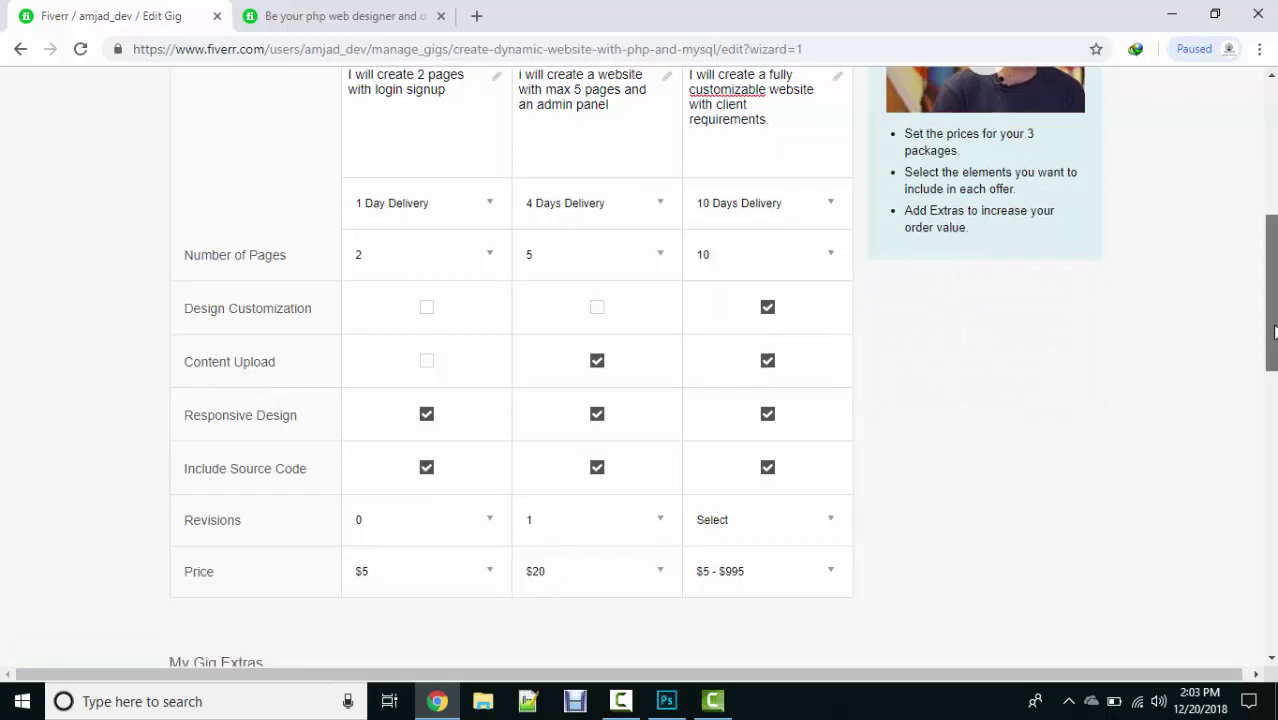
{"action": "scroll", "coordinate": [1200, 340], "scroll_direction": "down", "scroll_amount": 2}
{"action": "left_click", "coordinate": [808, 268]}
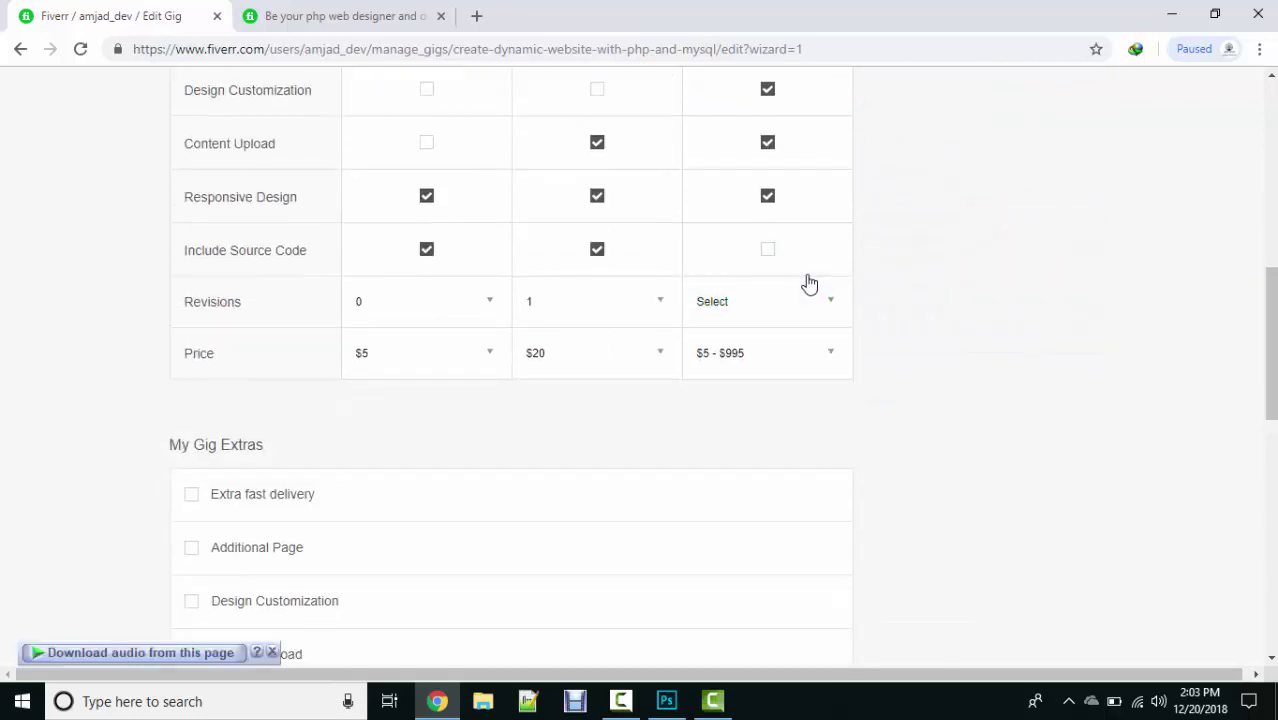
{"action": "left_click", "coordinate": [770, 252]}
Give the Premium package 2 revisions and a $150 price
{"action": "left_click", "coordinate": [778, 298]}
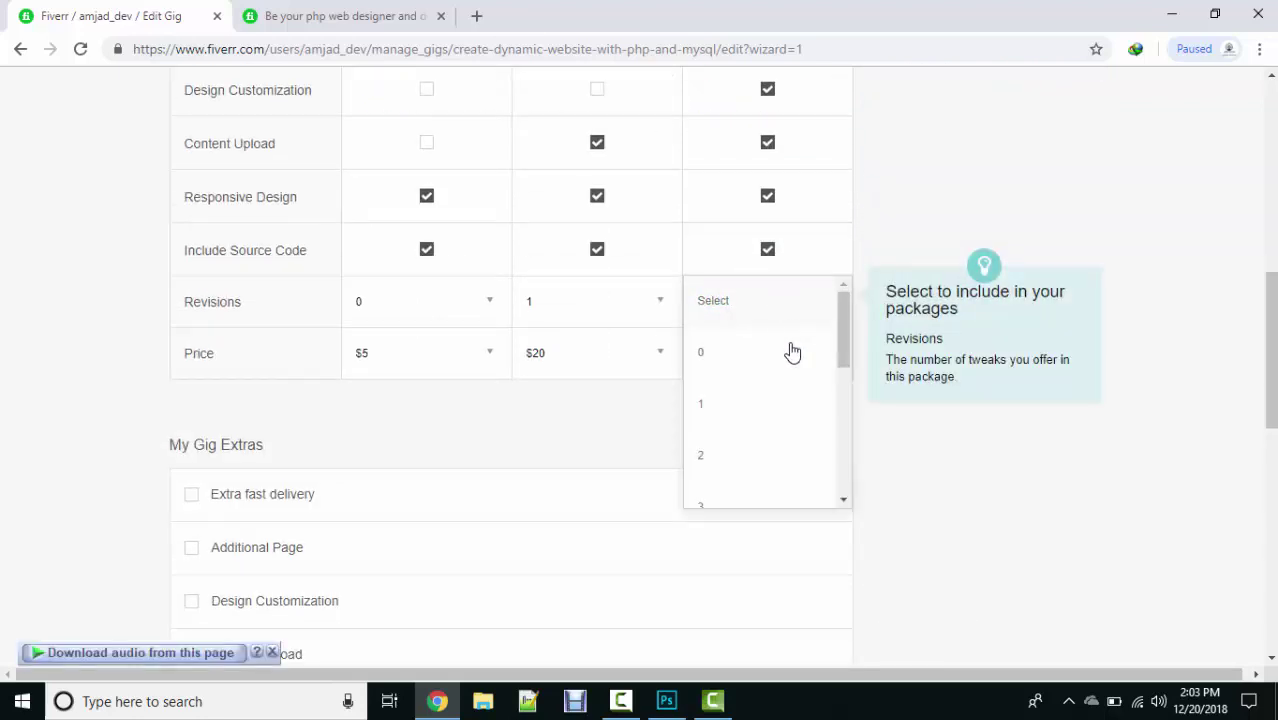
{"action": "left_click", "coordinate": [778, 453]}
{"action": "left_click", "coordinate": [799, 370]}
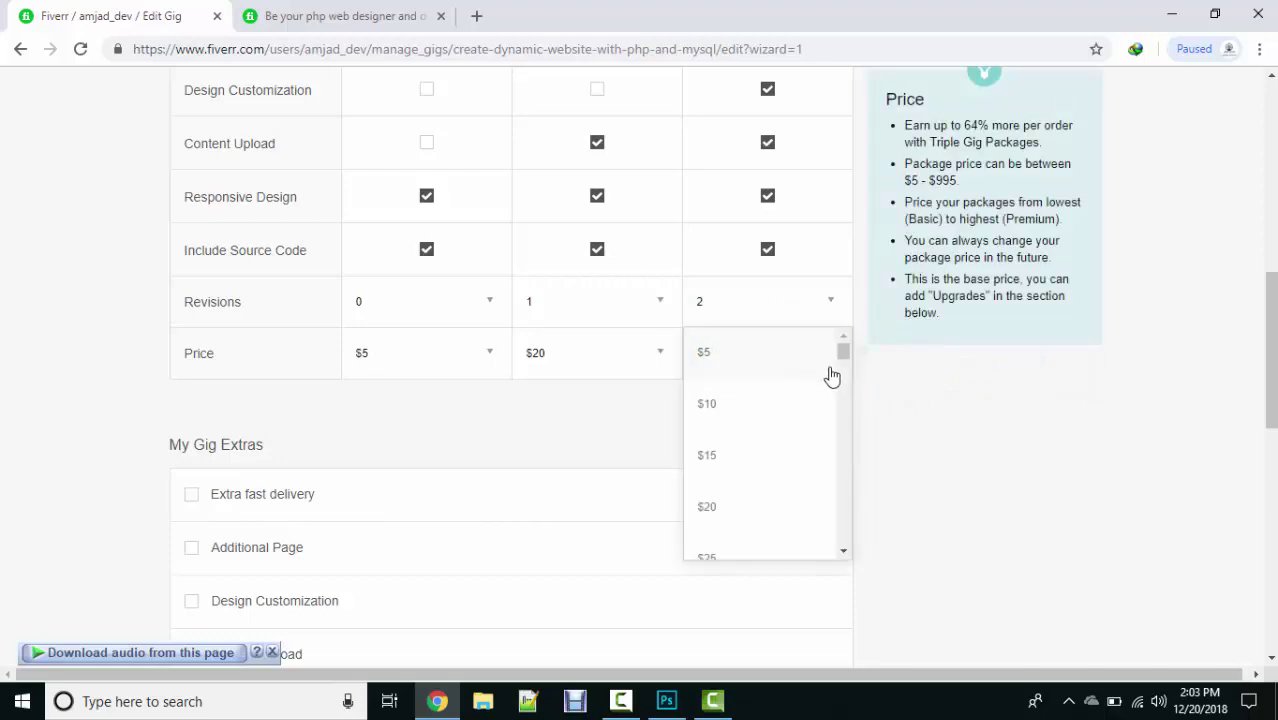
{"action": "left_click_drag", "start_coordinate": [843, 358], "coordinate": [843, 400]}
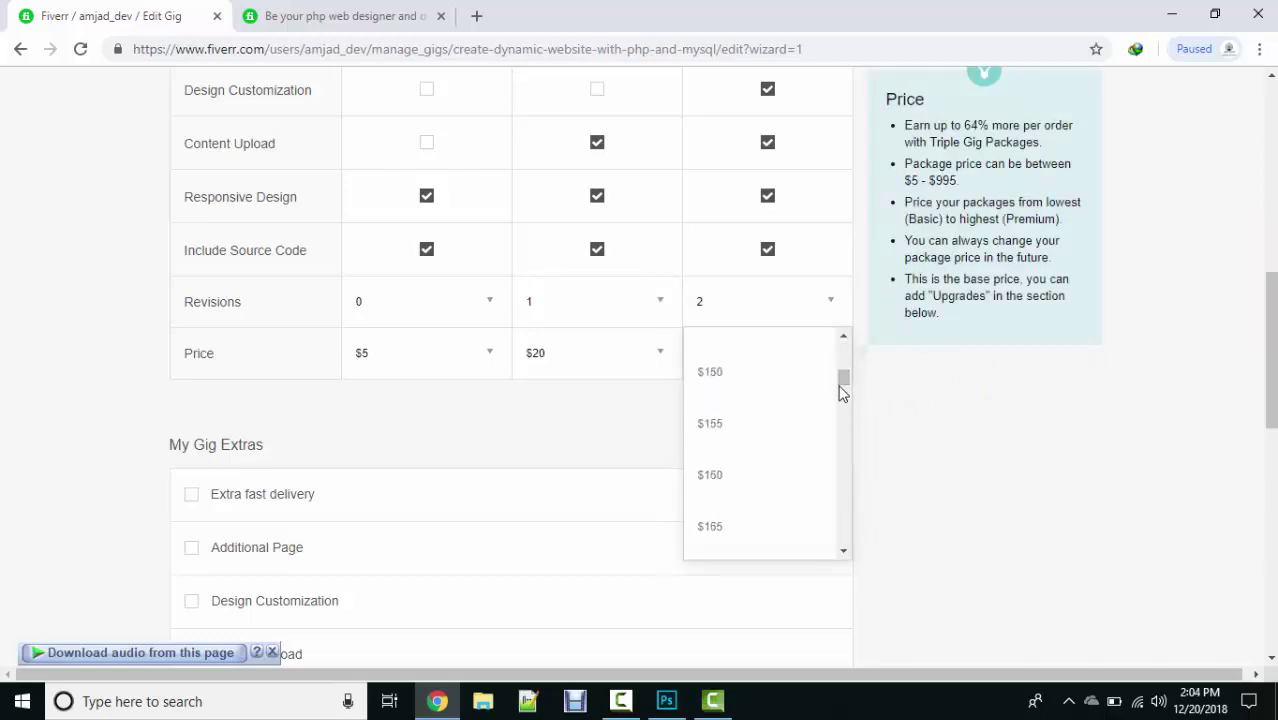
{"action": "left_click", "coordinate": [788, 386]}
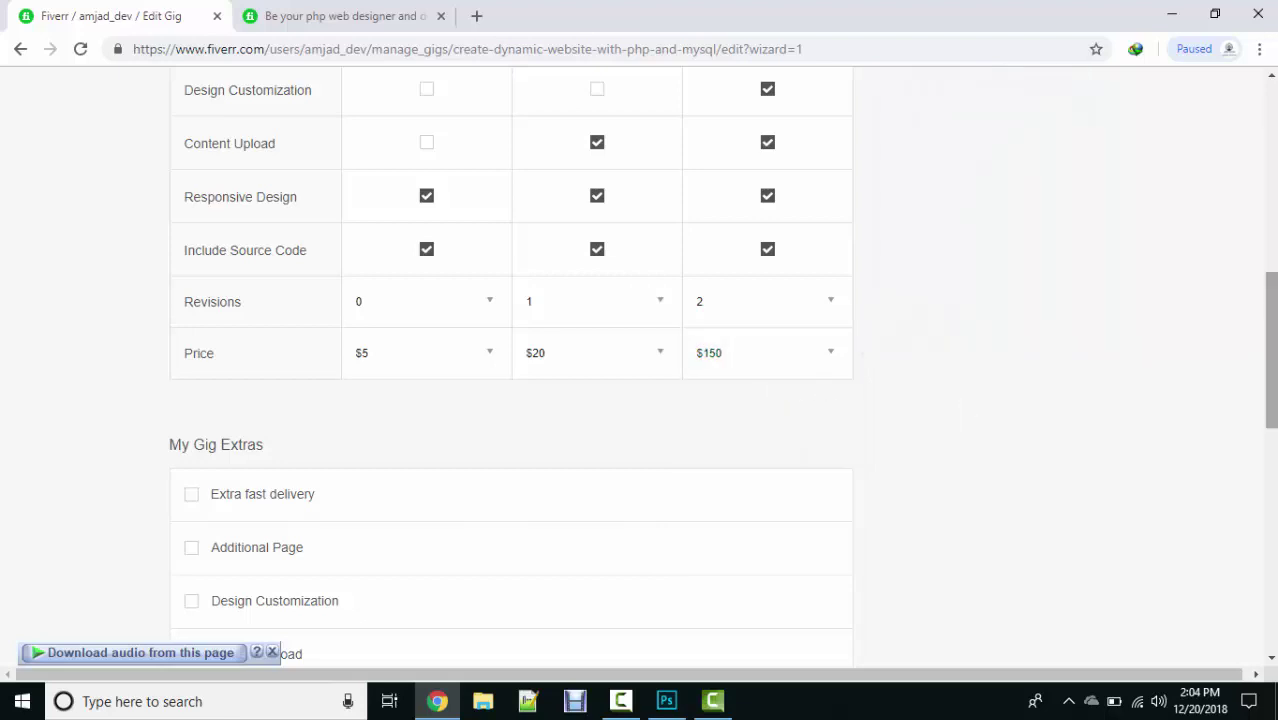
{"action": "left_click_drag", "start_coordinate": [1271, 350], "coordinate": [1271, 397]}
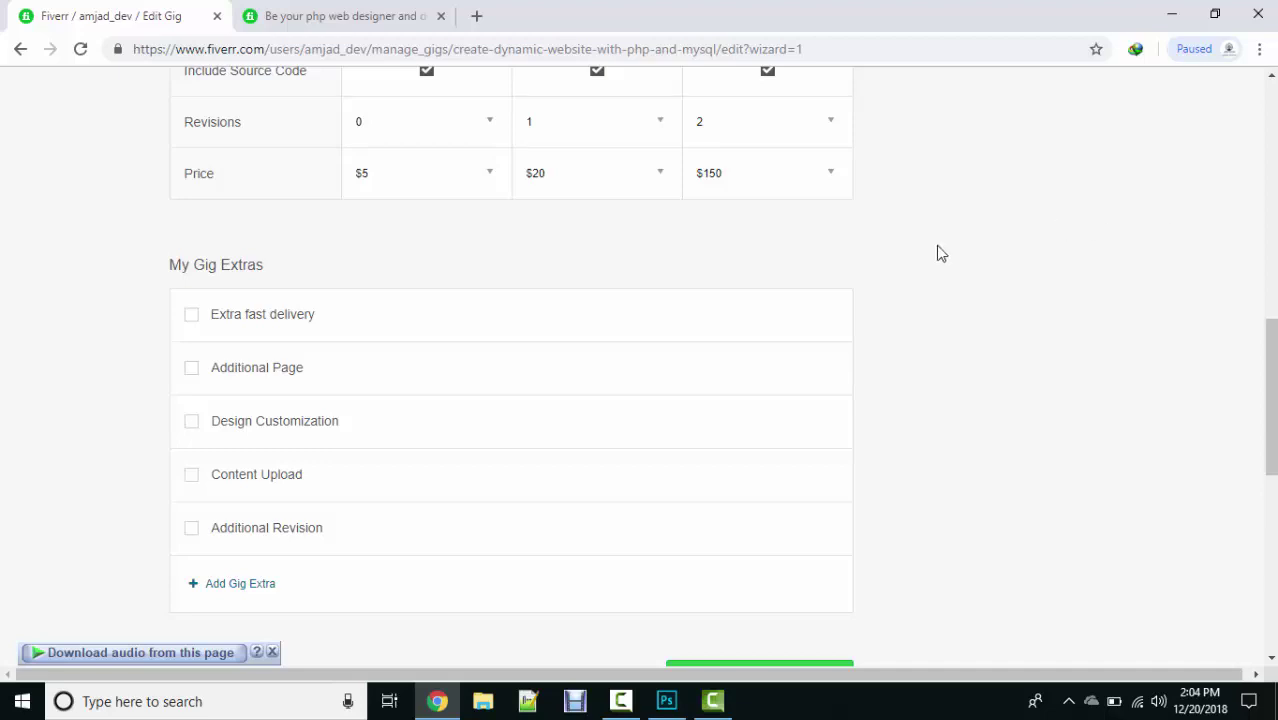
{"action": "mouse_move", "coordinate": [779, 308]}
{"action": "left_click", "coordinate": [1272, 78]}
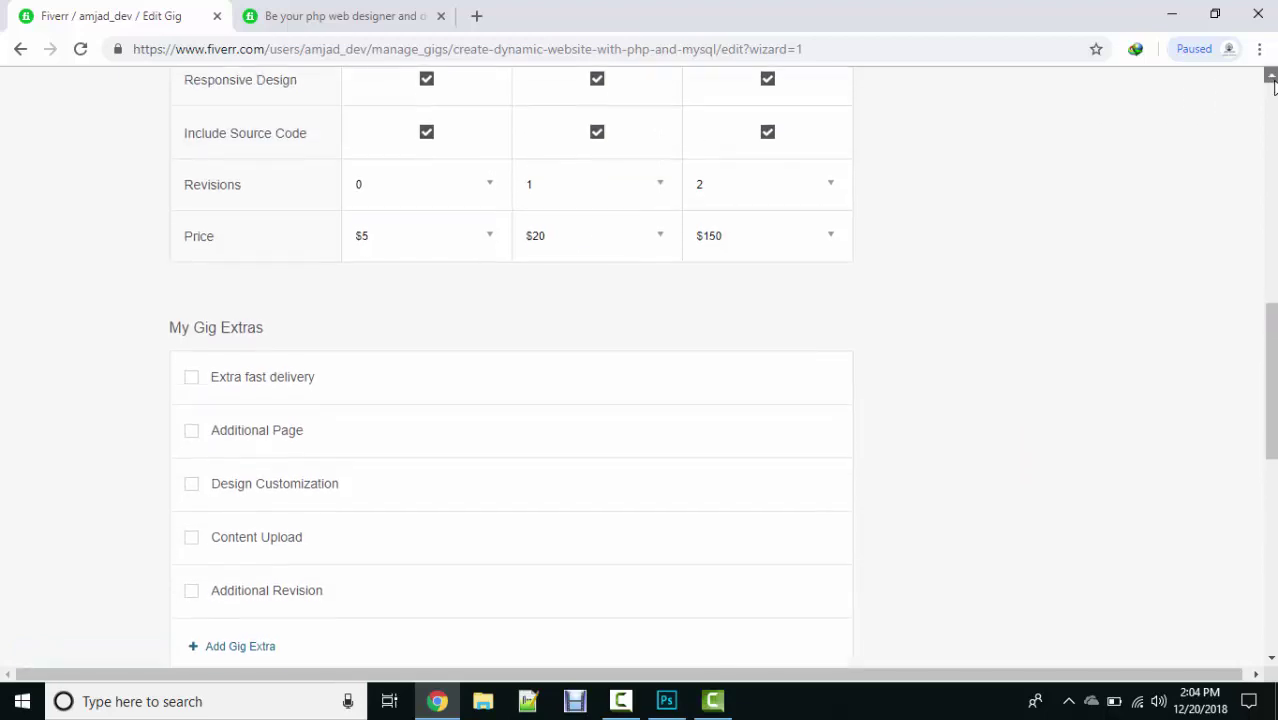
{"action": "left_click", "coordinate": [1272, 78]}
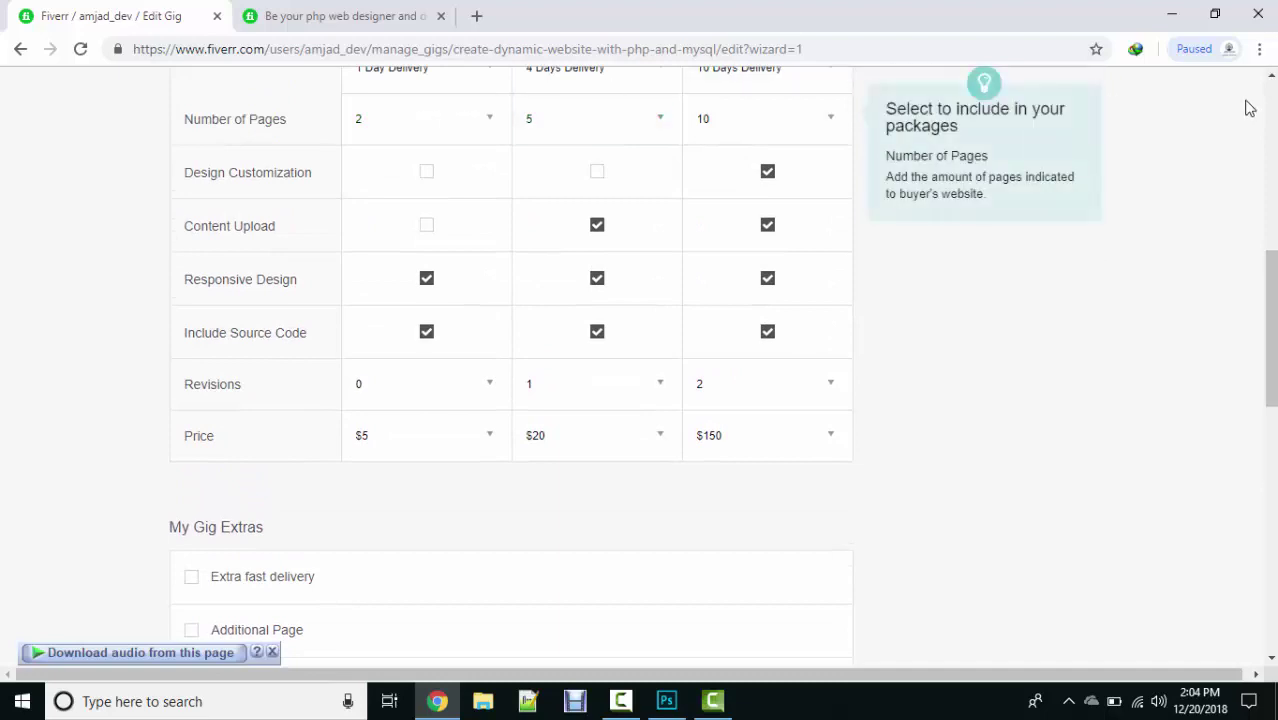
{"action": "left_click", "coordinate": [1271, 76]}
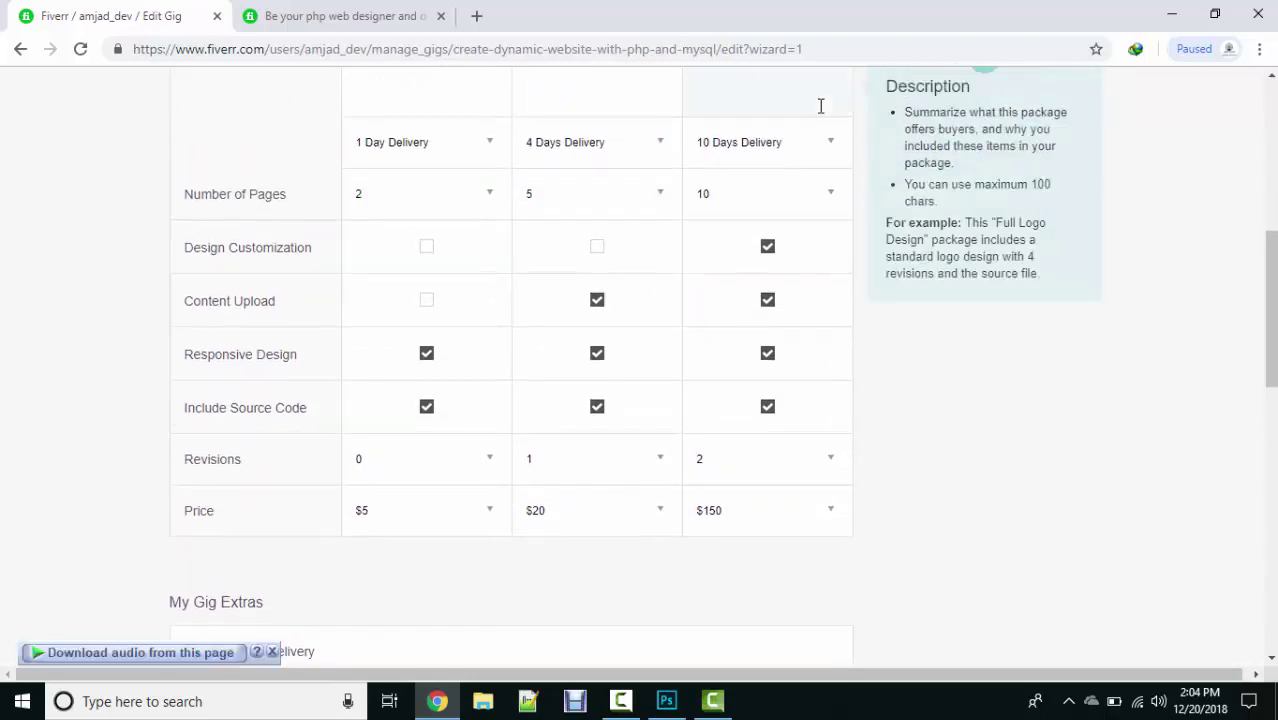
{"action": "left_click", "coordinate": [1266, 460]}
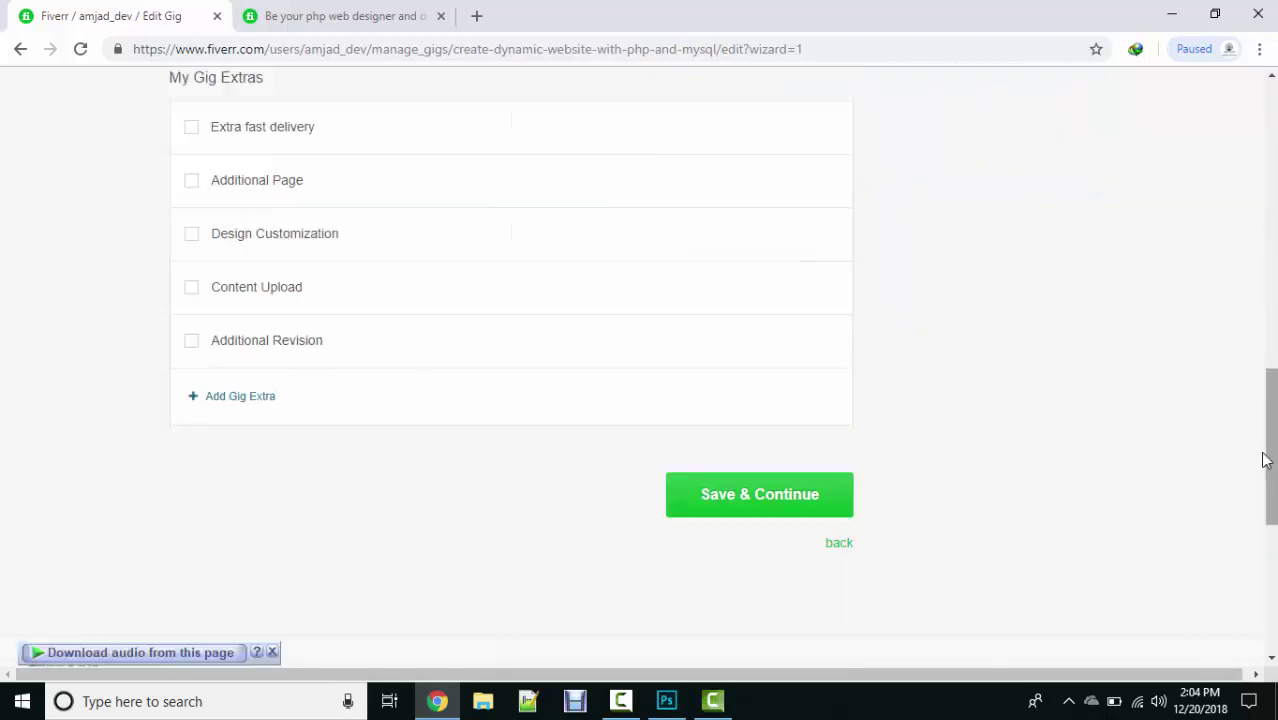
Offer Premium extra-fast delivery in 1 day for $10
{"action": "left_click", "coordinate": [192, 128]}
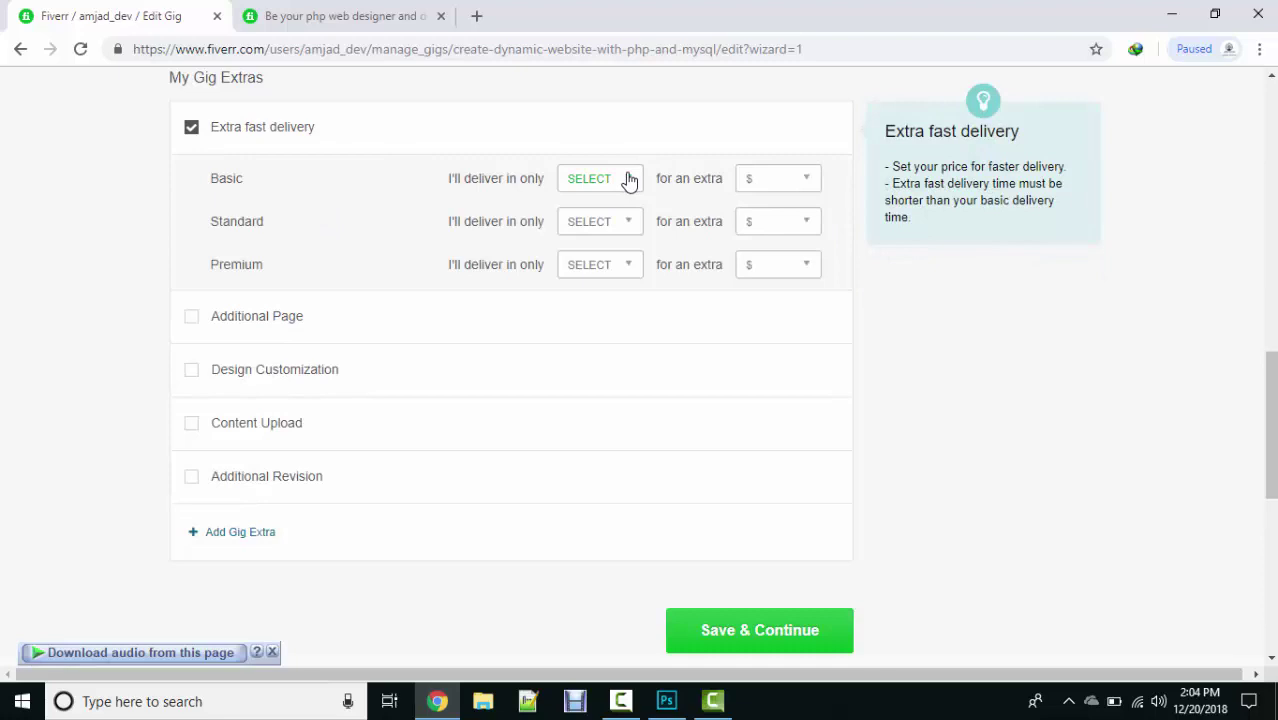
{"action": "left_click", "coordinate": [603, 265]}
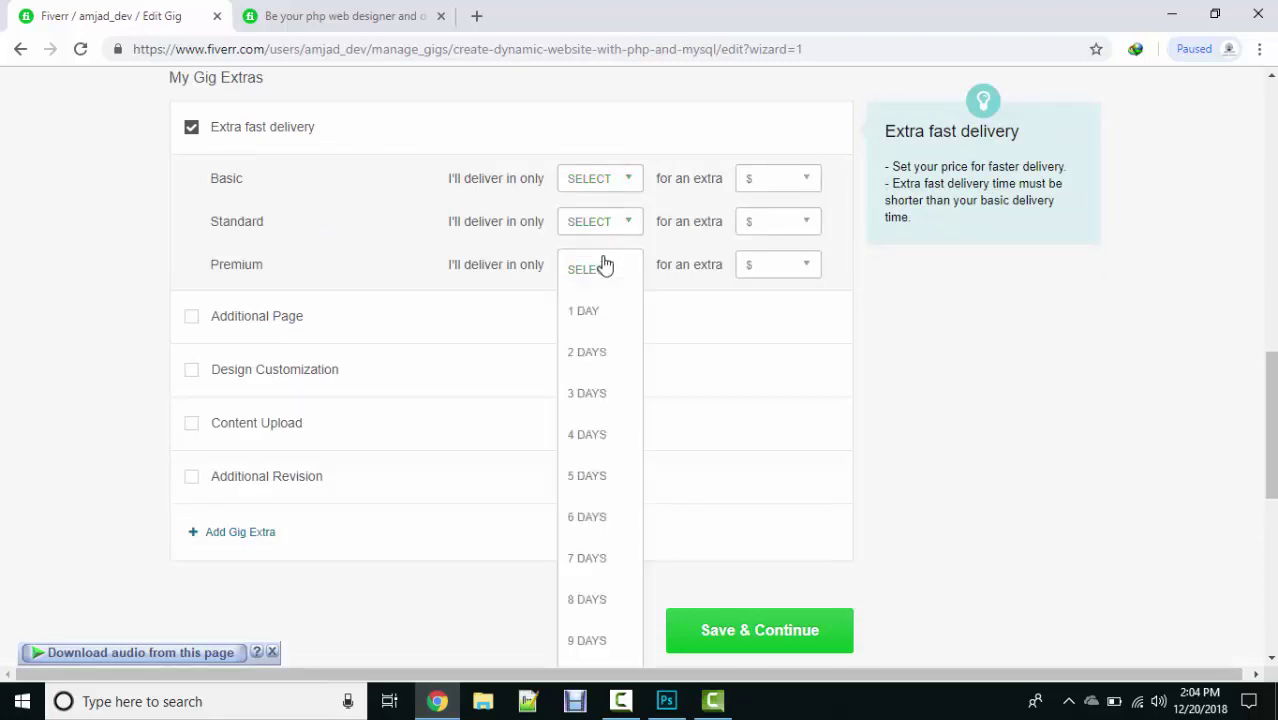
{"action": "left_click", "coordinate": [599, 322]}
{"action": "left_click", "coordinate": [806, 262]}
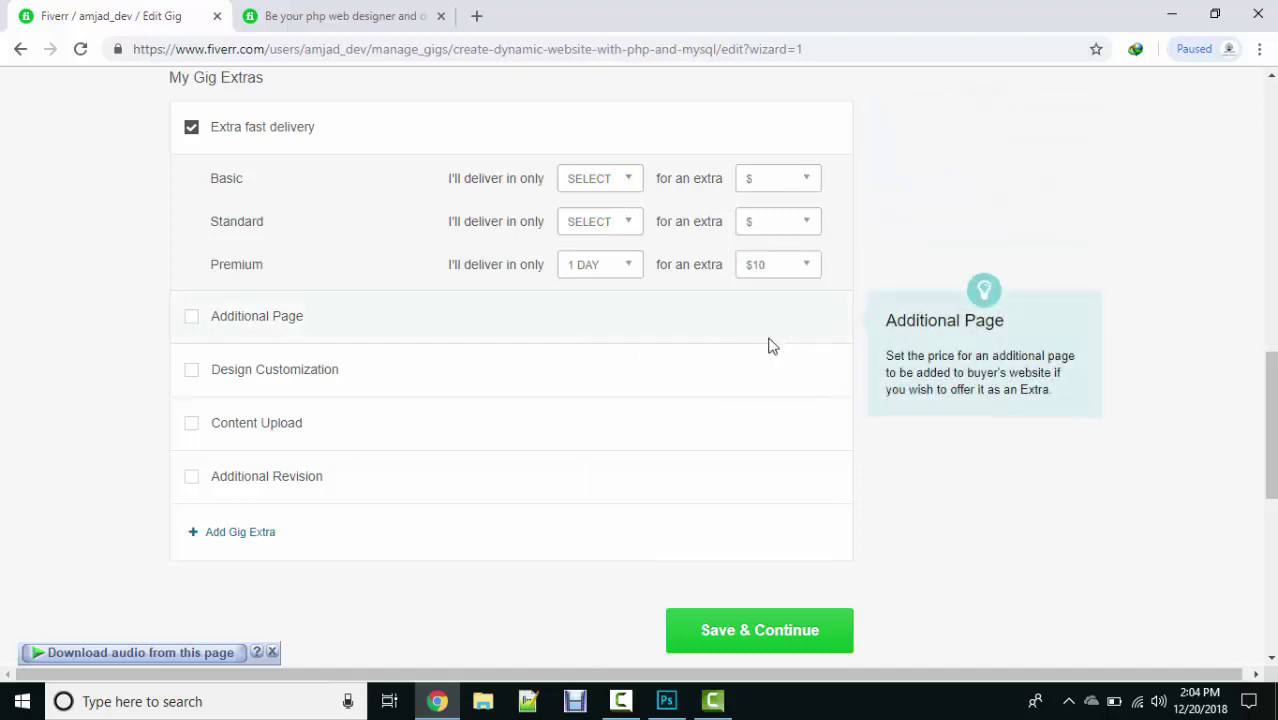
Add an Additional Page extra at $5 plus 1 day and save the extras
{"action": "left_click", "coordinate": [194, 320]}
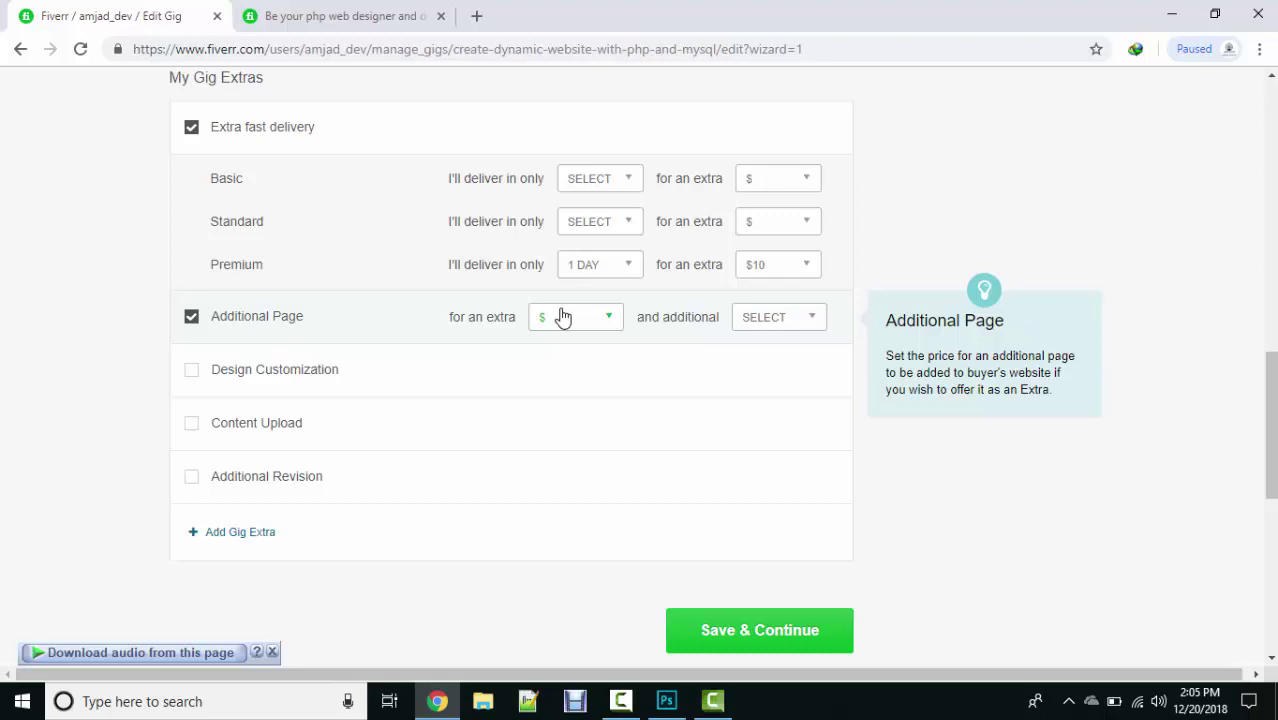
{"action": "left_click", "coordinate": [563, 317]}
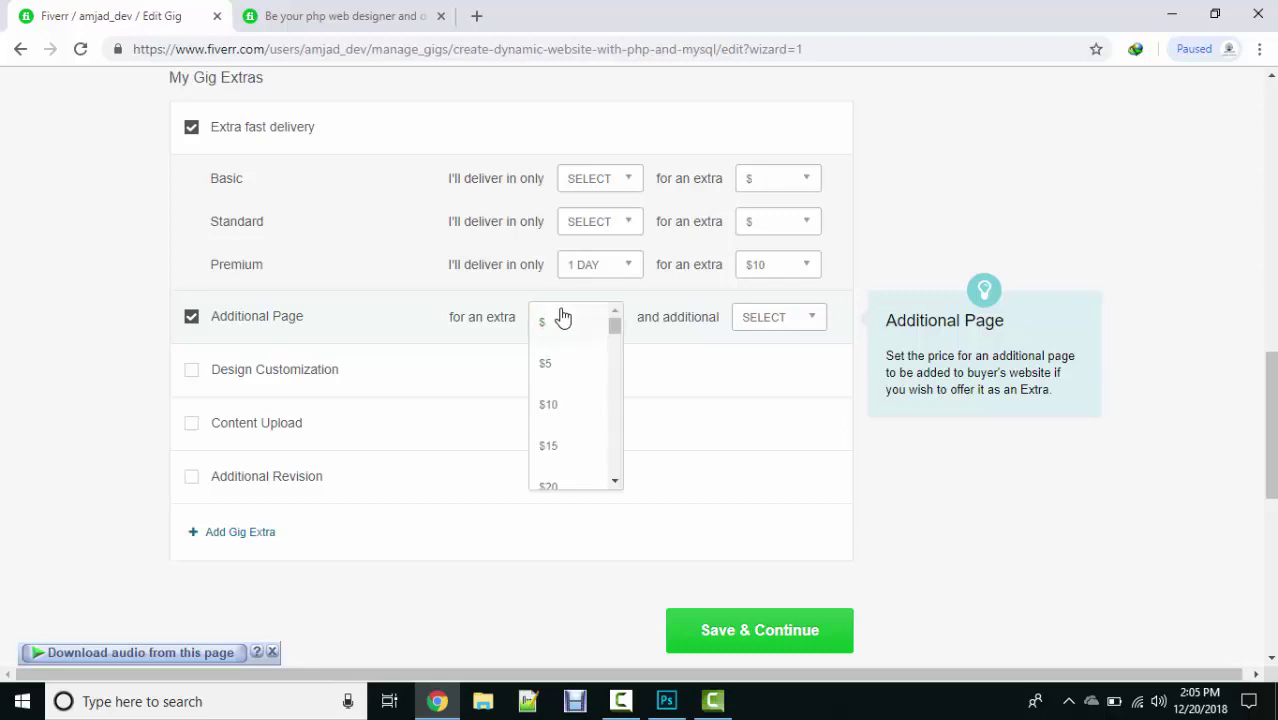
{"action": "left_click", "coordinate": [603, 364]}
{"action": "left_click", "coordinate": [793, 318]}
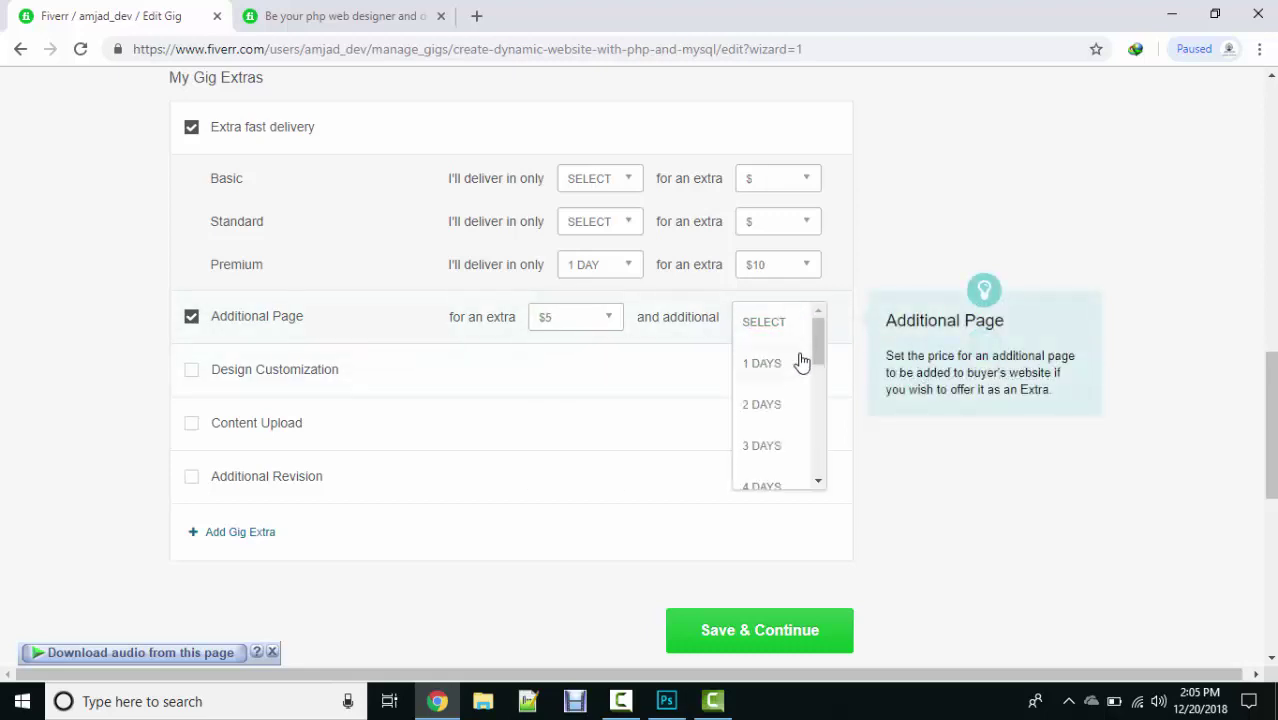
{"action": "left_click", "coordinate": [762, 363]}
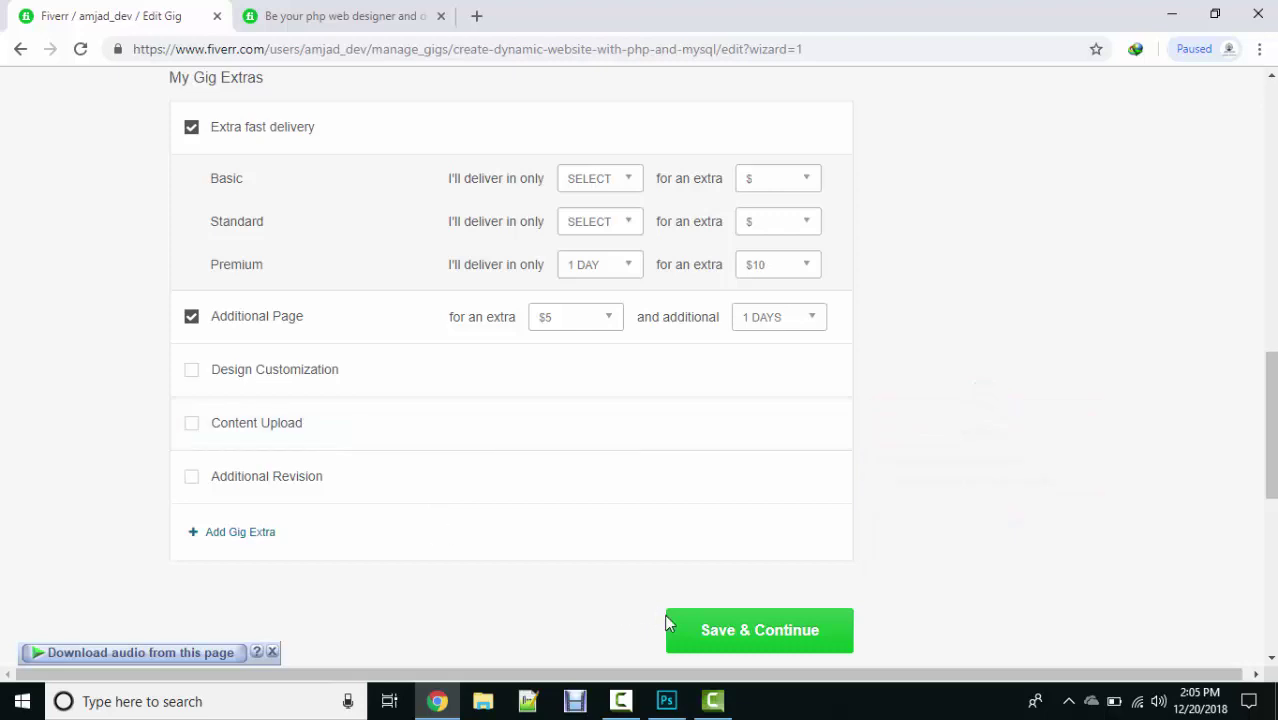
{"action": "left_click", "coordinate": [717, 628]}
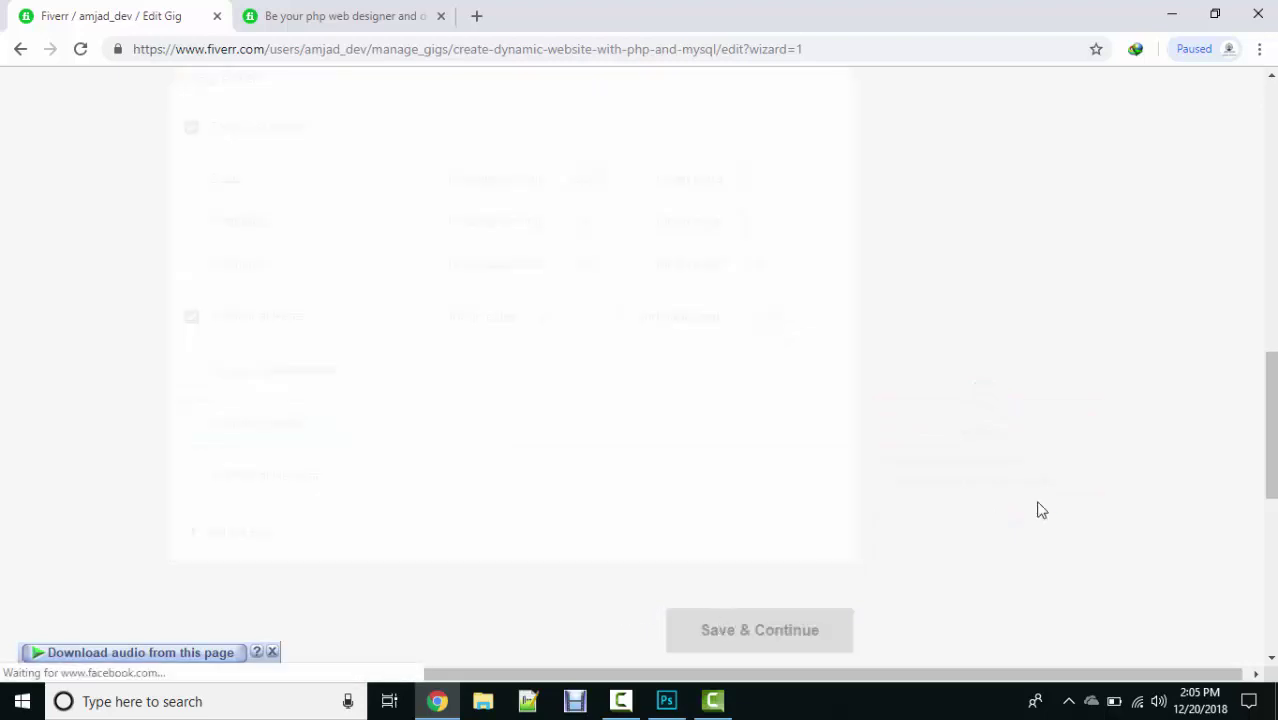
Copy the reference PHP gig's About This Gig text, then return to the empty description box
{"action": "scroll", "coordinate": [1036, 508], "scroll_direction": "down", "scroll_amount": 6}
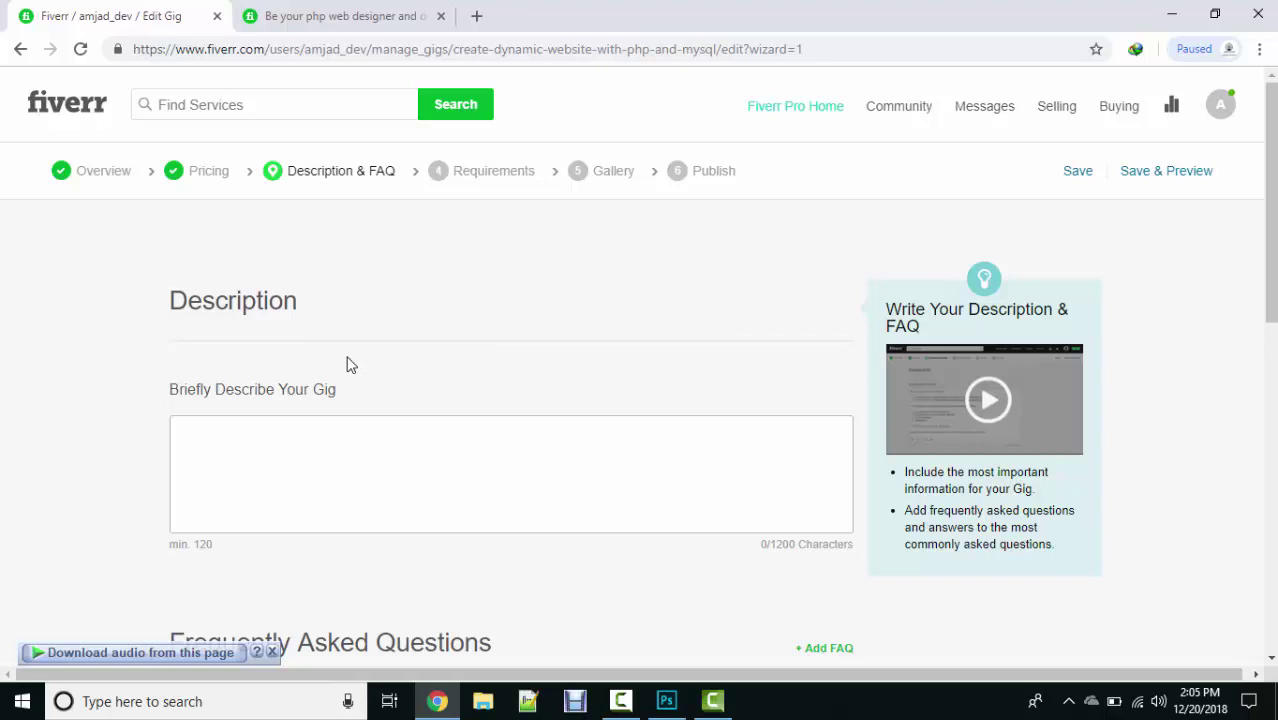
{"action": "left_click", "coordinate": [348, 10]}
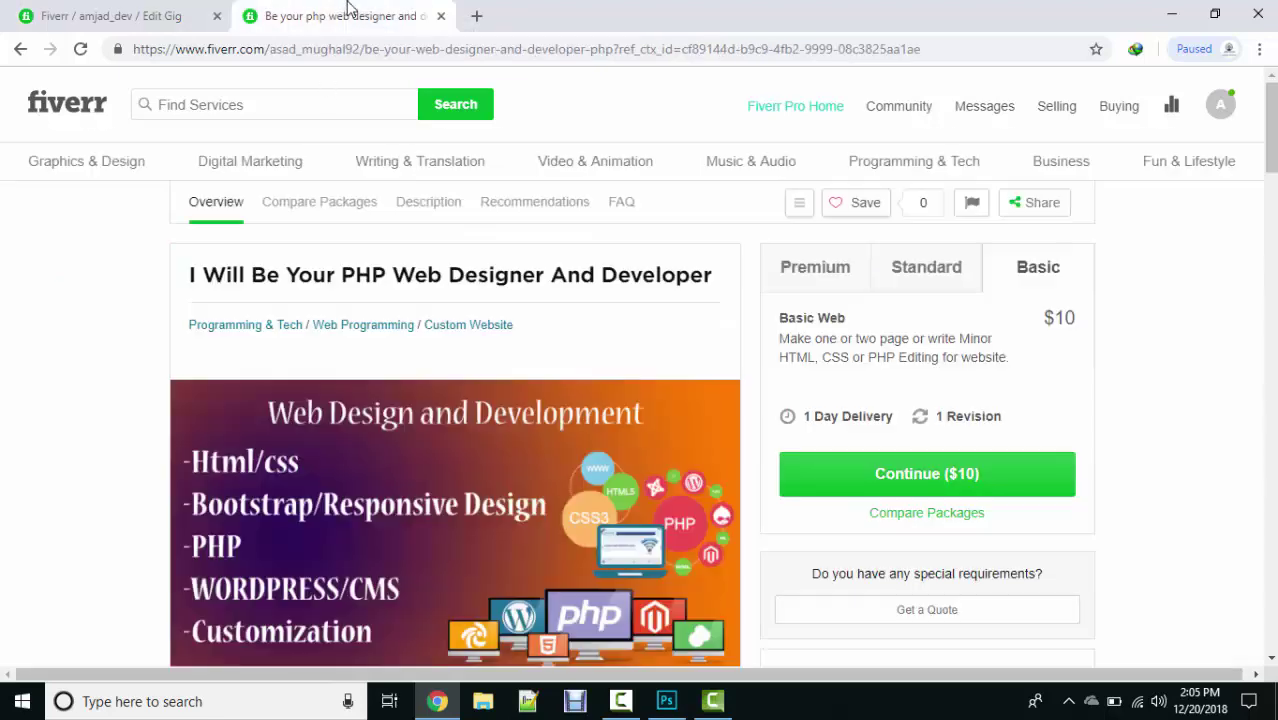
{"action": "scroll", "coordinate": [1268, 140], "scroll_direction": "down", "scroll_amount": 3}
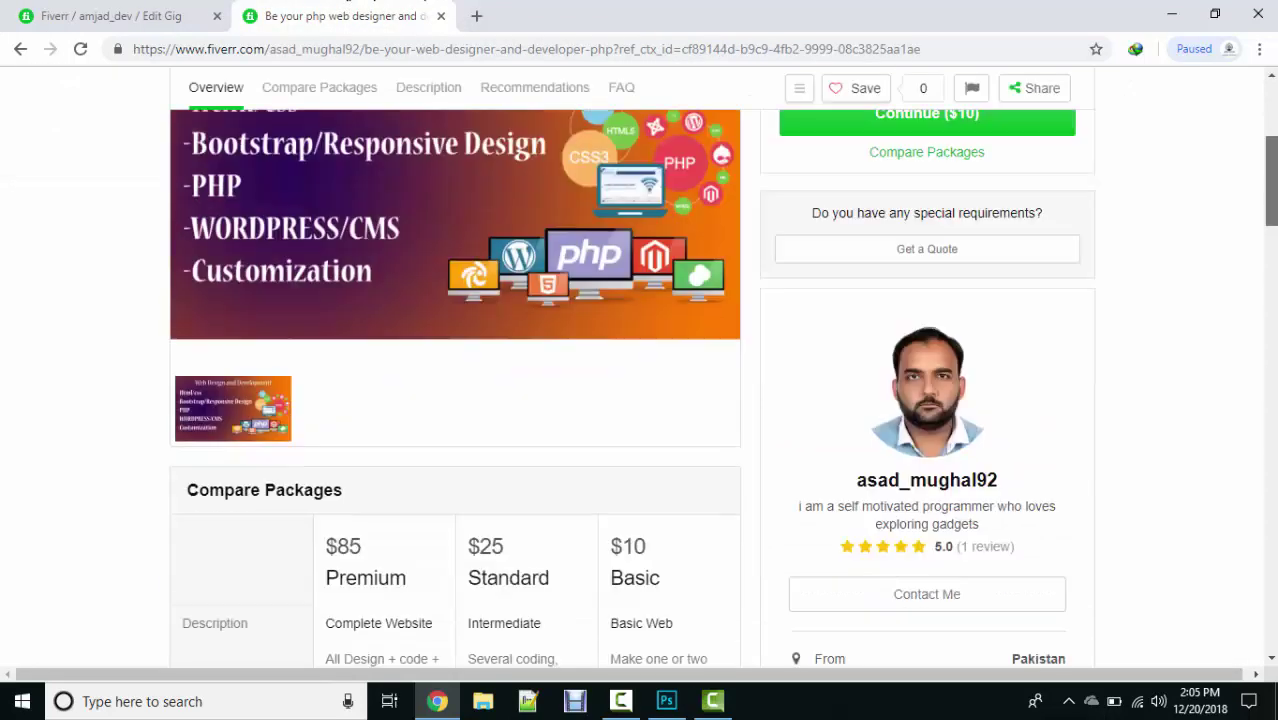
{"action": "scroll", "coordinate": [1028, 214], "scroll_direction": "down", "scroll_amount": 8}
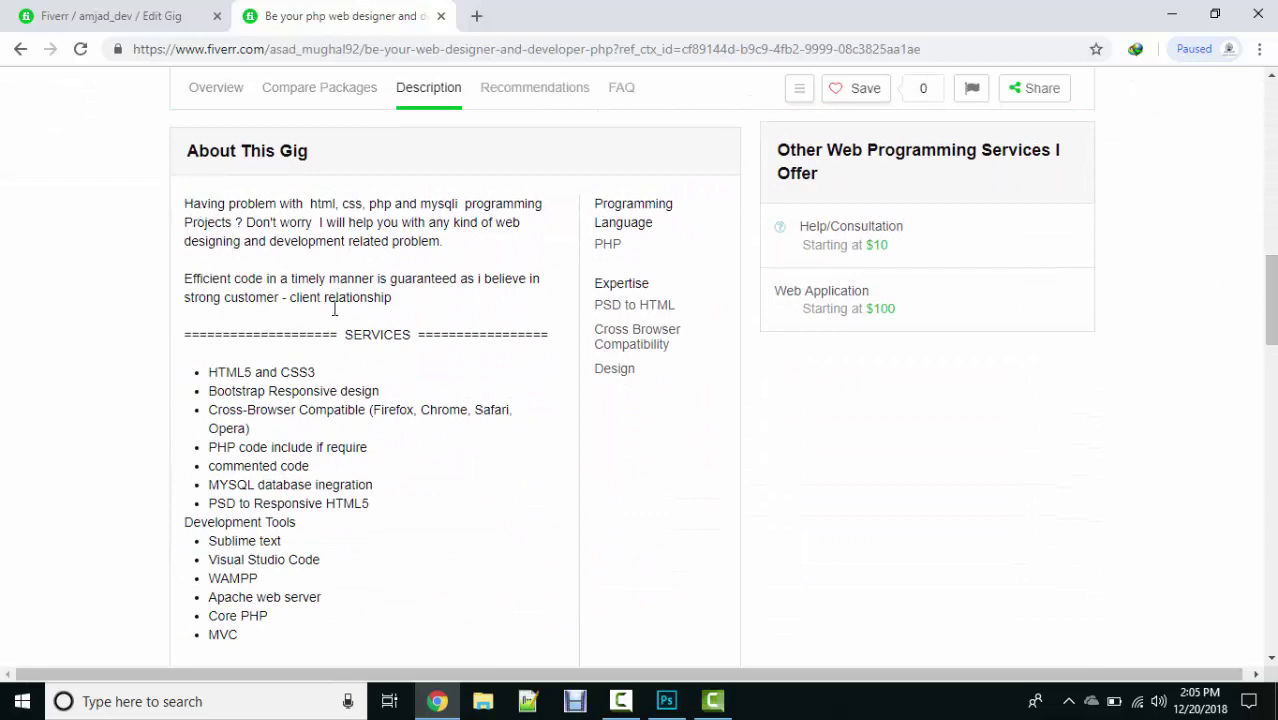
{"action": "left_click_drag", "start_coordinate": [184, 200], "coordinate": [363, 528]}
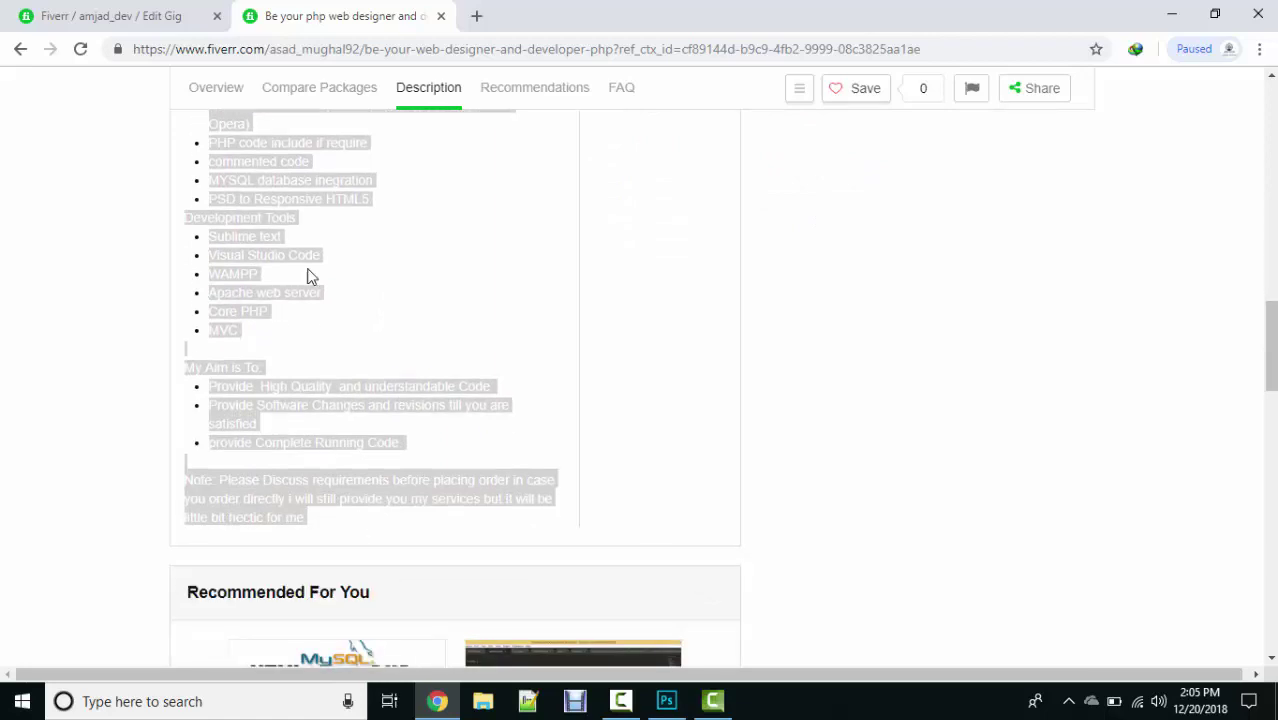
{"action": "left_click", "coordinate": [196, 19]}
{"action": "left_click", "coordinate": [313, 492]}
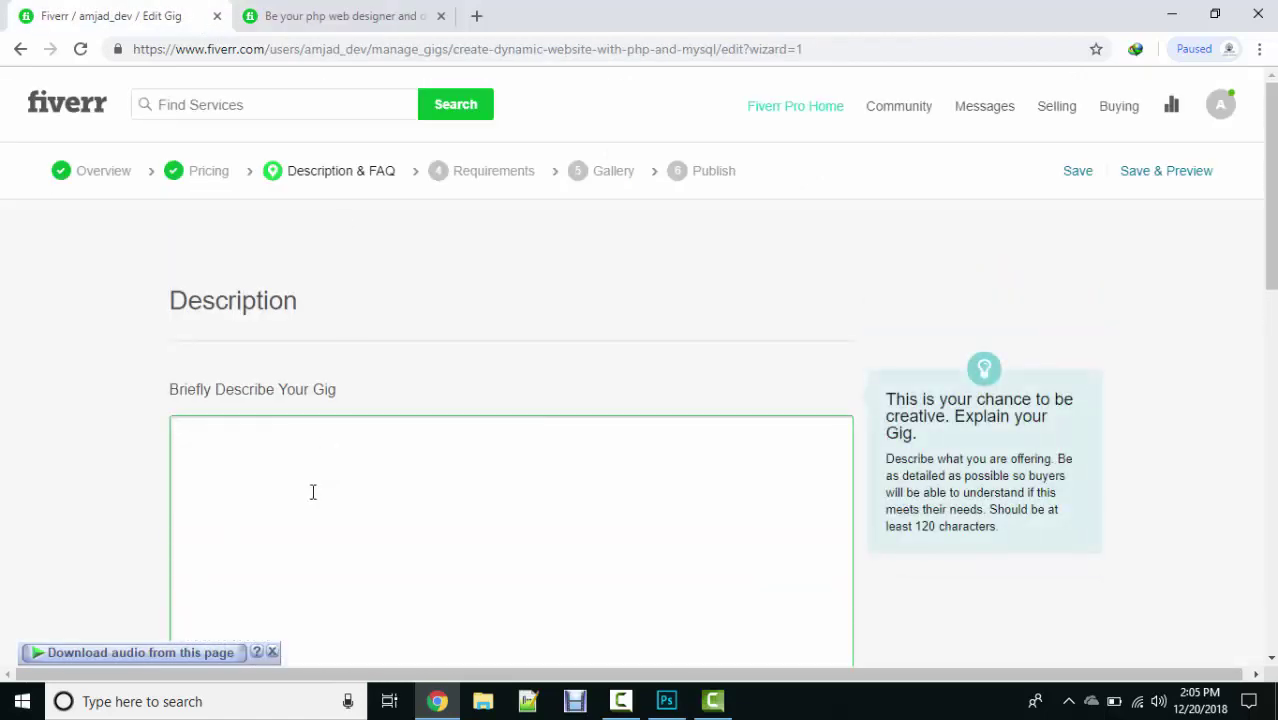
Paste the copied services text into the description and delete the MVC bullet
{"action": "key", "text": "ctrl+v"}
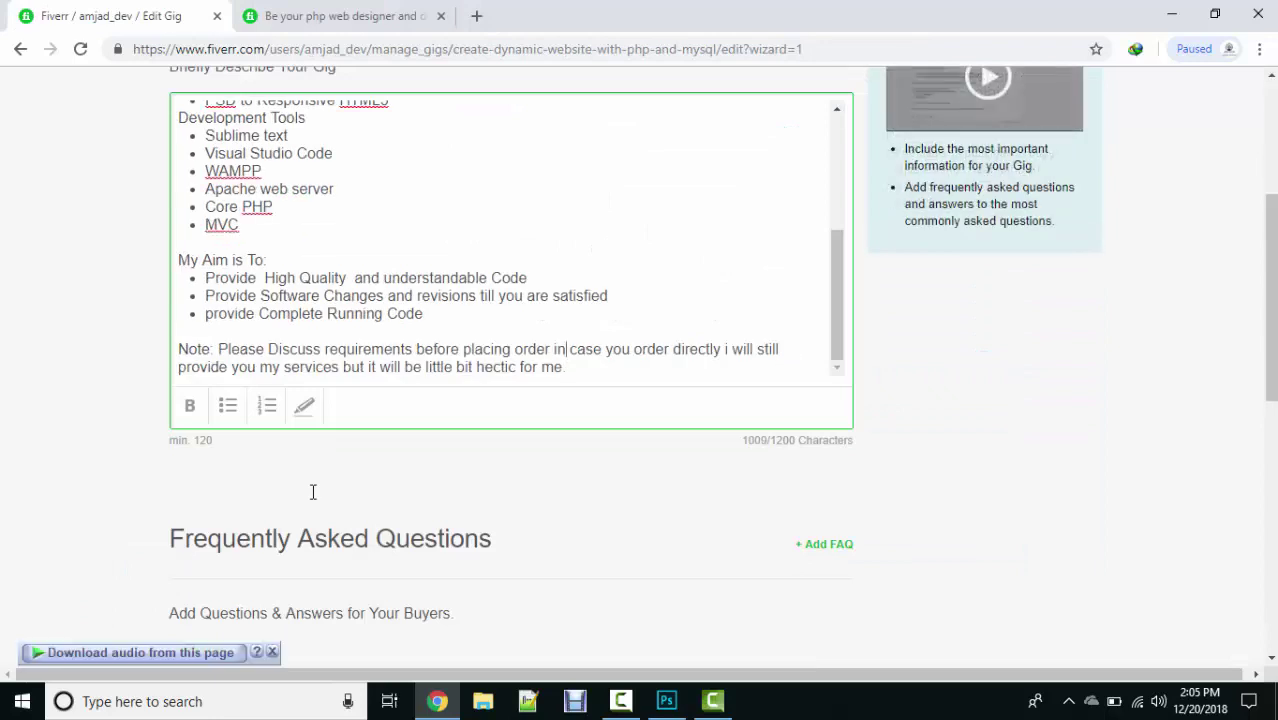
{"action": "key", "text": "Up"}
{"action": "key", "text": "Up"}
{"action": "key", "text": "Up"}
{"action": "key", "text": "Up"}
{"action": "key", "text": "Up"}
{"action": "key", "text": "Up"}
{"action": "key", "text": "Up"}
{"action": "key", "text": "Up"}
{"action": "key", "text": "Up"}
{"action": "key", "text": "Up"}
{"action": "key", "text": "Up"}
{"action": "key", "text": "Up"}
{"action": "key", "text": "Up"}
{"action": "key", "text": "Up"}
{"action": "key", "text": "Up"}
{"action": "key", "text": "Up"}
{"action": "key", "text": "Up"}
{"action": "key", "text": "Up"}
{"action": "key", "text": "Up"}
{"action": "key", "text": "Up"}
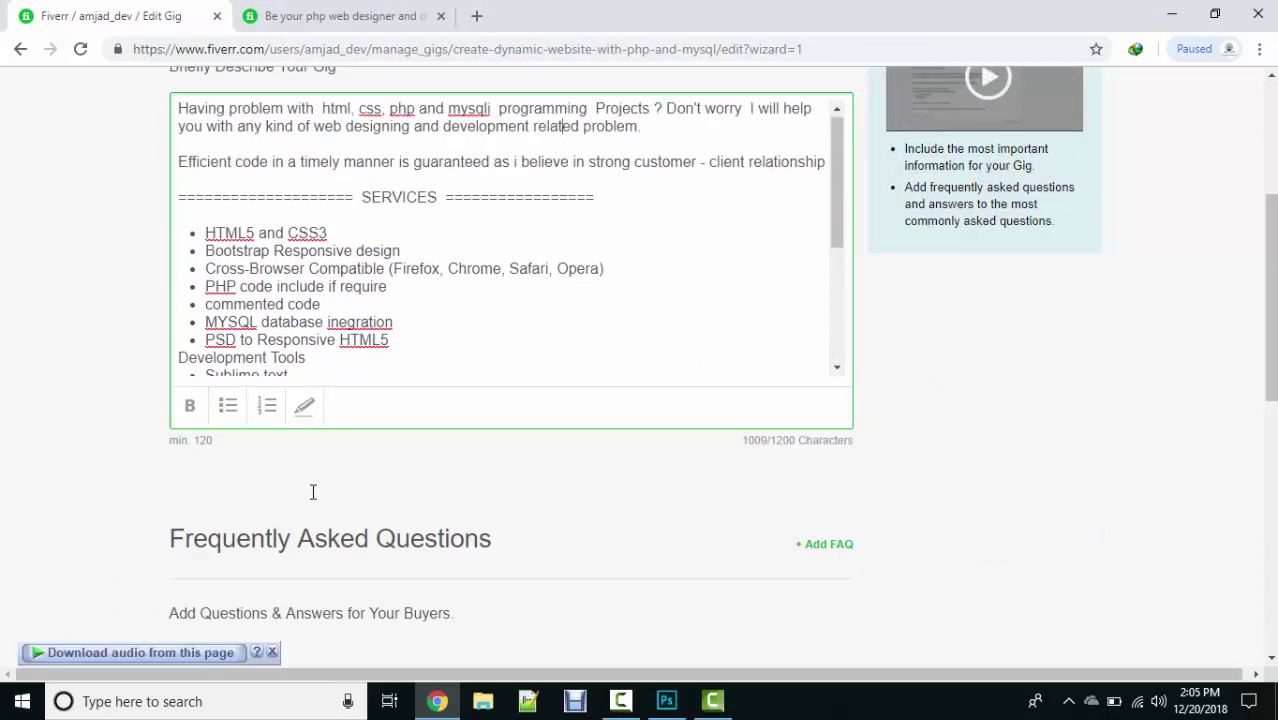
{"action": "key", "text": "Down"}
{"action": "key", "text": "Down"}
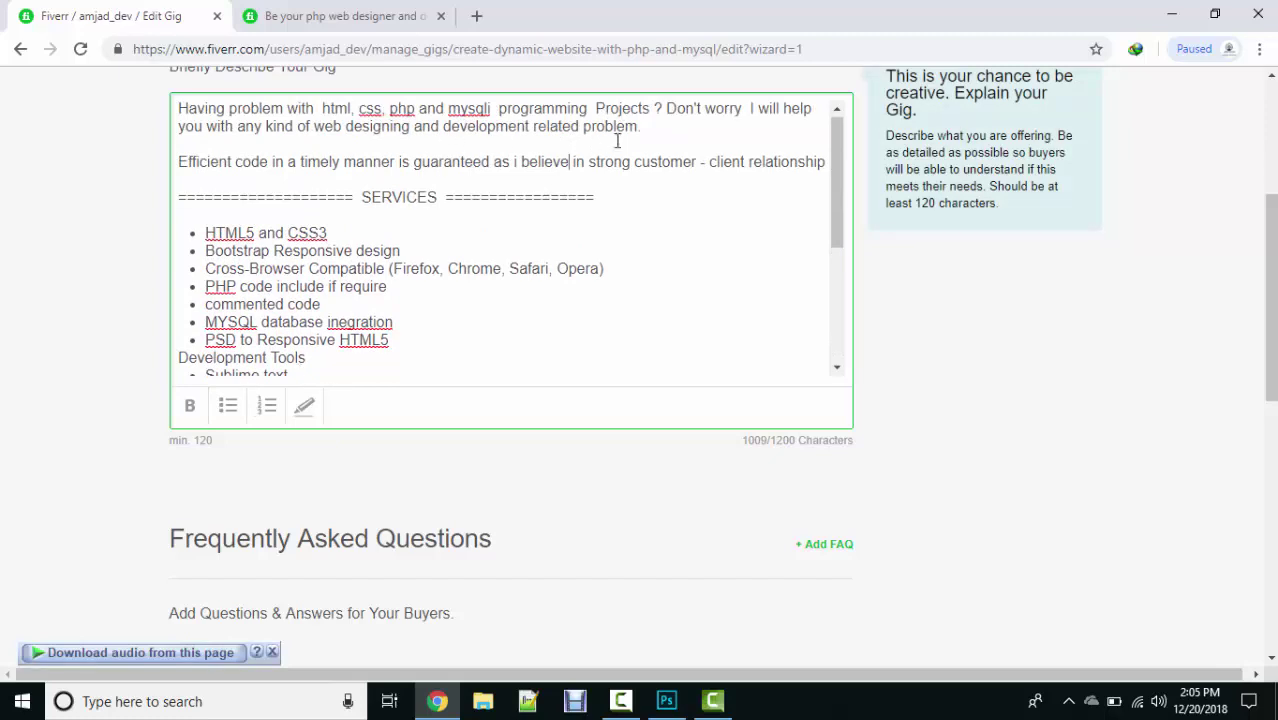
{"action": "left_click", "coordinate": [393, 249]}
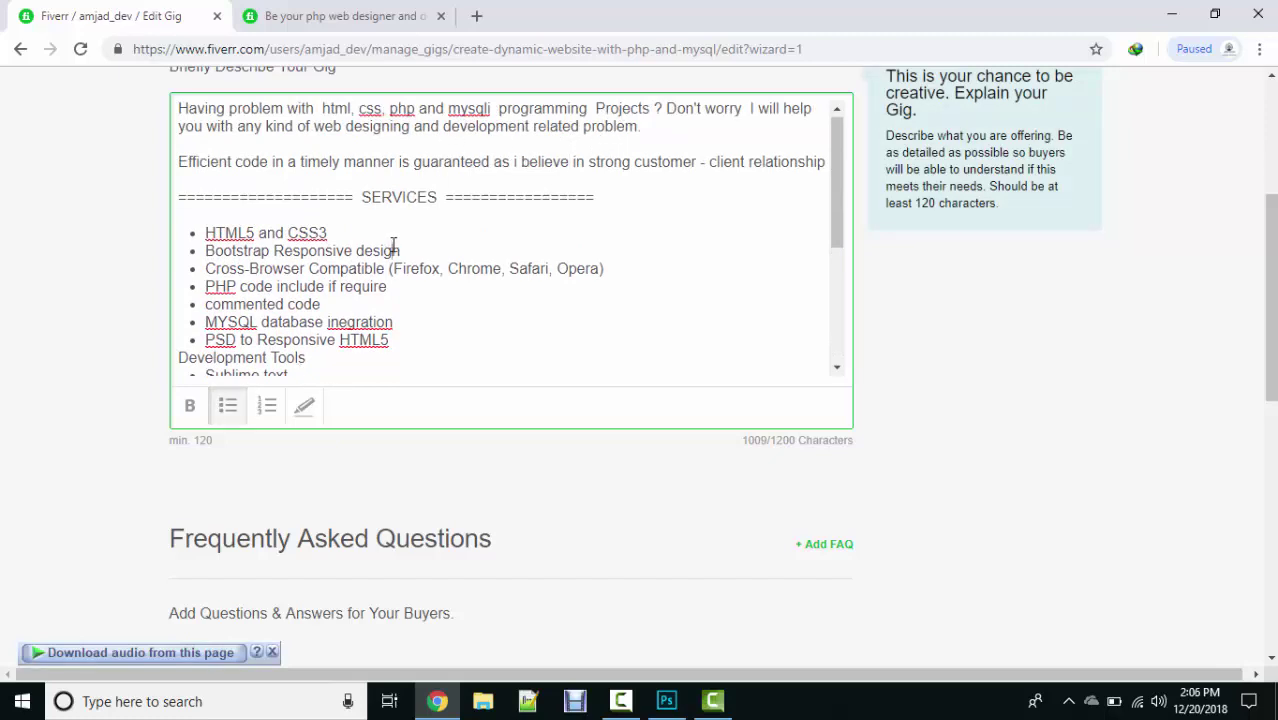
{"action": "key", "text": "Down"}
{"action": "key", "text": "Down"}
{"action": "key", "text": "Down"}
{"action": "key", "text": "Down"}
{"action": "key", "text": "Down"}
{"action": "key", "text": "Down"}
{"action": "key", "text": "Down"}
{"action": "key", "text": "Down"}
{"action": "key", "text": "Down"}
{"action": "key", "text": "Down"}
{"action": "key", "text": "Up"}
{"action": "key", "text": "Up"}
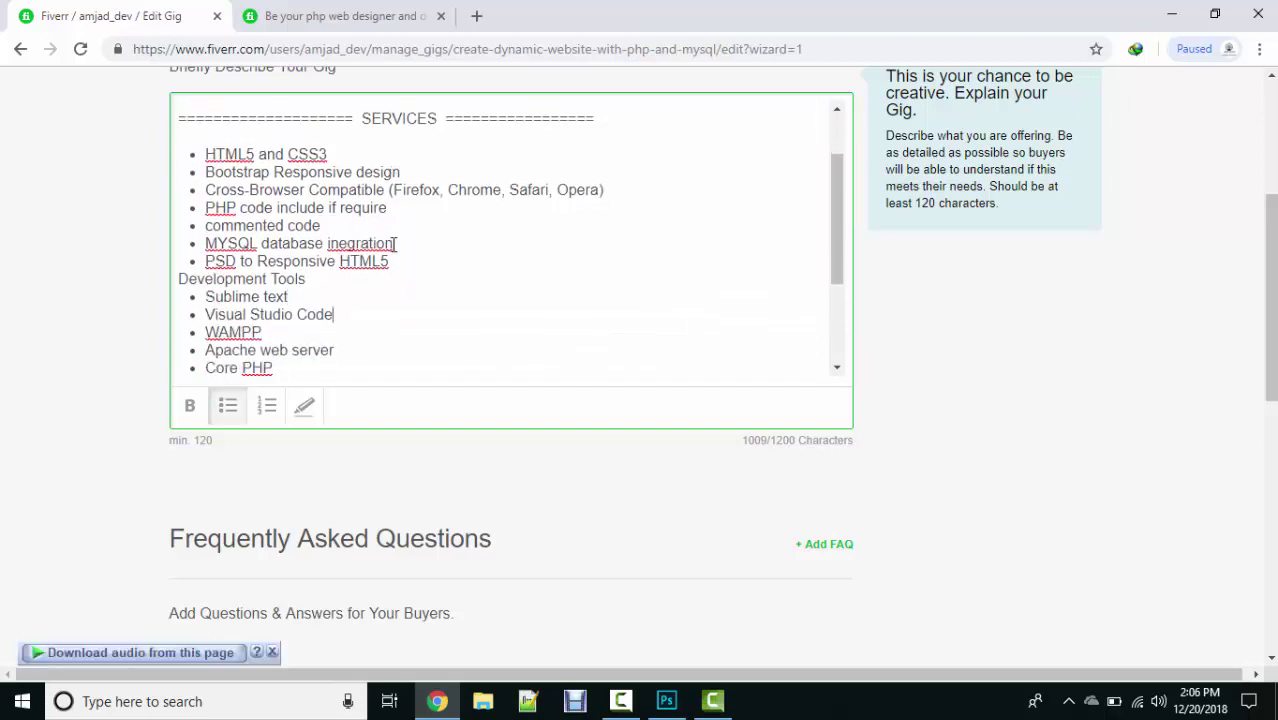
{"action": "key", "text": "Down"}
{"action": "key", "text": "Down"}
{"action": "key", "text": "Down"}
{"action": "key", "text": "Down"}
{"action": "key", "text": "Down"}
{"action": "key", "text": "Down"}
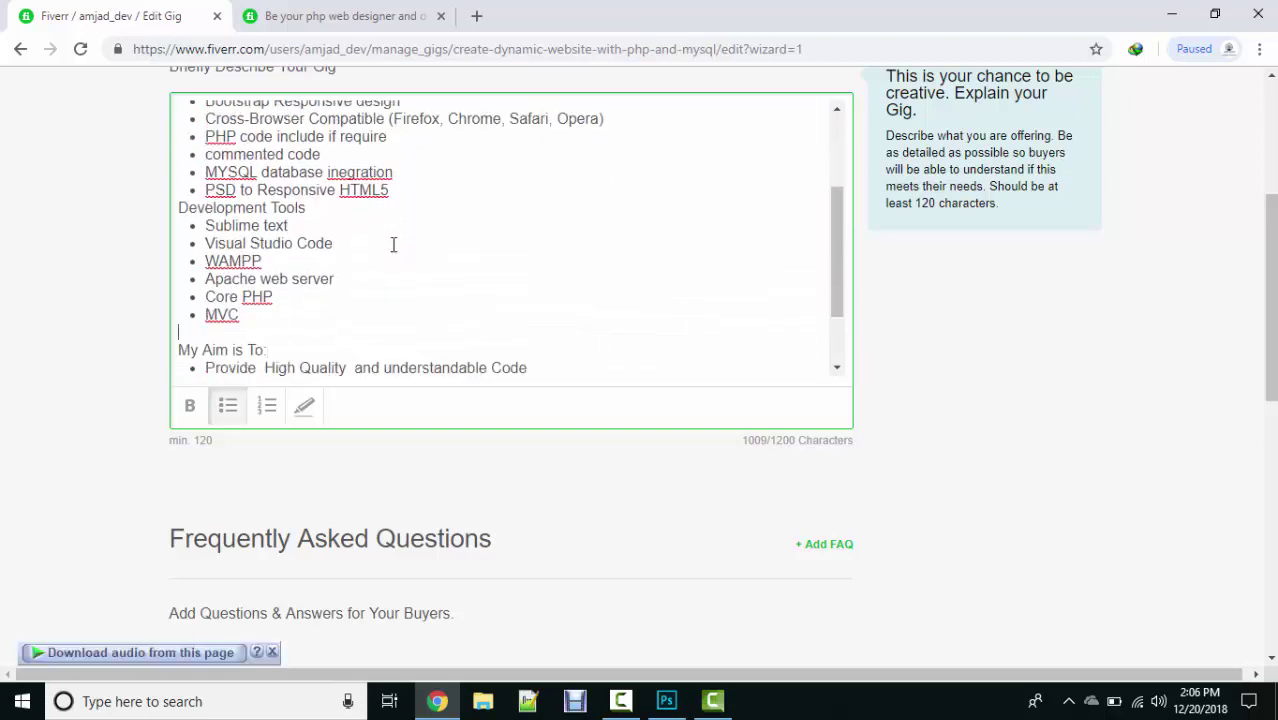
{"action": "key", "text": "Up"}
{"action": "key", "text": "Up"}
{"action": "key", "text": "BackSpace"}
{"action": "key", "text": "BackSpace"}
{"action": "key", "text": "BackSpace"}
{"action": "key", "text": "BackSpace"}
{"action": "key", "text": "BackSpace"}
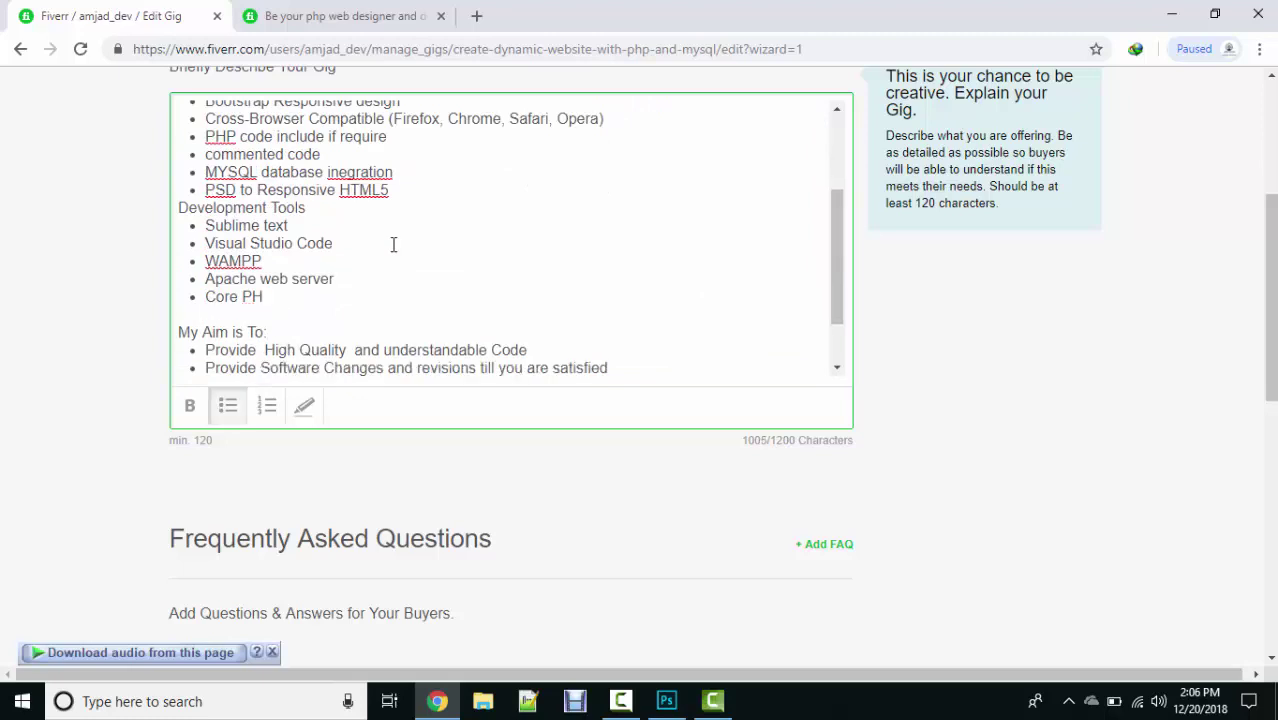
{"action": "type", "text": "P"}
Select the Note paragraph near the end of the description
{"action": "key", "text": "Down"}
{"action": "key", "text": "Down"}
{"action": "key", "text": "Down"}
{"action": "key", "text": "Down"}
{"action": "key", "text": "Down"}
{"action": "key", "text": "Down"}
{"action": "type", "text": "Note: Please Discuss requirements before placing order in case you order directly i will still provide you my services but it will be little bit hectic for me."}
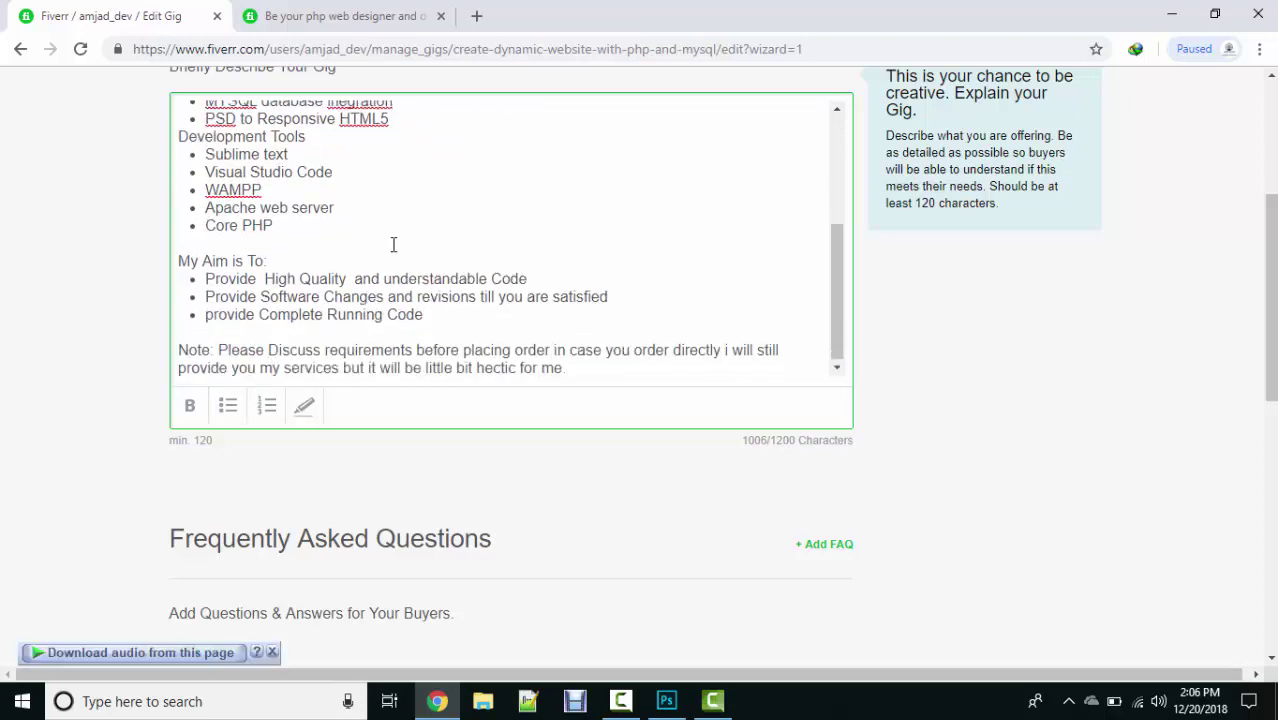
{"action": "key", "text": "Left"}
{"action": "key", "text": "Left"}
{"action": "key", "text": "Left"}
{"action": "key", "text": "Left"}
{"action": "key", "text": "Left"}
{"action": "key", "text": "Left"}
{"action": "key", "text": "Left"}
{"action": "key", "text": "Left"}
{"action": "key", "text": "Left"}
{"action": "key", "text": "Left"}
{"action": "key", "text": "shift+Right"}
{"action": "key", "text": "shift+Right"}
{"action": "key", "text": "shift+Right"}
{"action": "key", "text": "shift+Right"}
{"action": "key", "text": "shift+Right"}
{"action": "key", "text": "shift+Right"}
{"action": "key", "text": "shift+Right"}
{"action": "key", "text": "shift+Right"}
{"action": "key", "text": "shift+Right"}
{"action": "key", "text": "shift+Right"}
{"action": "key", "text": "shift+Right"}
{"action": "key", "text": "shift+Right"}
{"action": "key", "text": "shift+Right"}
{"action": "key", "text": "shift+Right"}
{"action": "key", "text": "shift+Right"}
{"action": "key", "text": "shift+Right"}
{"action": "key", "text": "shift+Right"}
{"action": "key", "text": "shift+Right"}
{"action": "key", "text": "shift+Right"}
{"action": "key", "text": "shift+Right"}
{"action": "key", "text": "shift+Right"}
{"action": "key", "text": "shift+Right"}
{"action": "key", "text": "shift+Right"}
{"action": "key", "text": "shift+Right"}
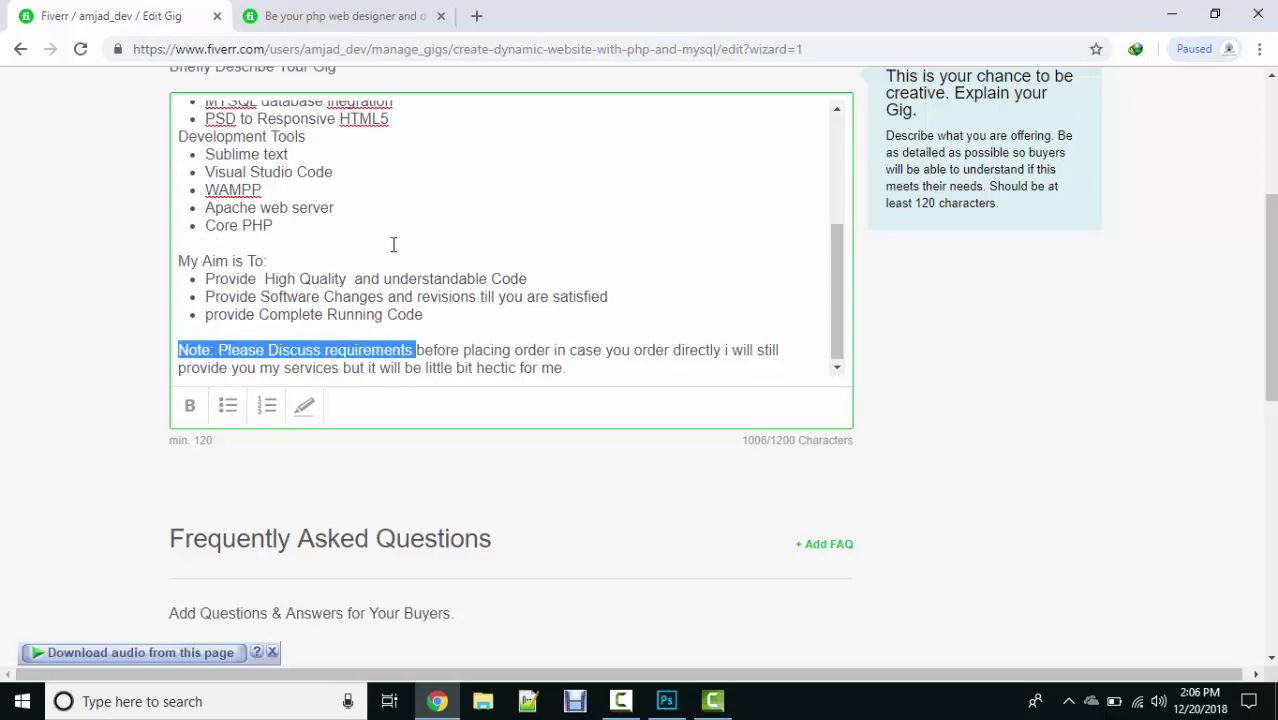
{"action": "key", "text": "shift+Right"}
{"action": "key", "text": "shift+Right"}
{"action": "key", "text": "shift+Right"}
{"action": "key", "text": "shift+Right"}
{"action": "key", "text": "shift+Right"}
{"action": "key", "text": "shift+Right"}
{"action": "key", "text": "shift+Right"}
{"action": "key", "text": "shift+Right"}
{"action": "key", "text": "shift+Right"}
{"action": "key", "text": "shift+Right"}
{"action": "key", "text": "shift+Right"}
{"action": "key", "text": "shift+Right"}
{"action": "key", "text": "shift+Right"}
{"action": "key", "text": "shift+Right"}
{"action": "key", "text": "shift+Right"}
{"action": "key", "text": "shift+Right"}
{"action": "key", "text": "shift+Right"}
{"action": "key", "text": "shift+Right"}
{"action": "key", "text": "shift+Right"}
{"action": "key", "text": "shift+Right"}
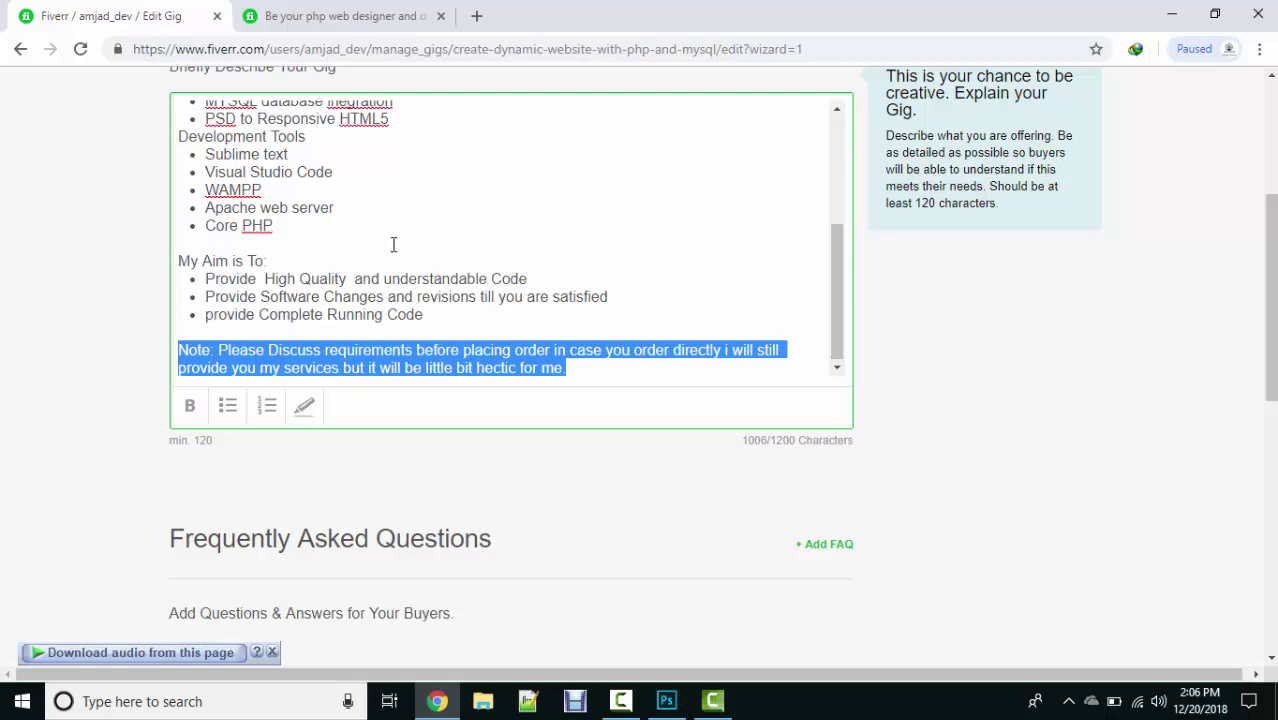
Make the Note paragraph bold and select the whole note
{"action": "left_click", "coordinate": [189, 405]}
{"action": "left_click", "coordinate": [43, 407]}
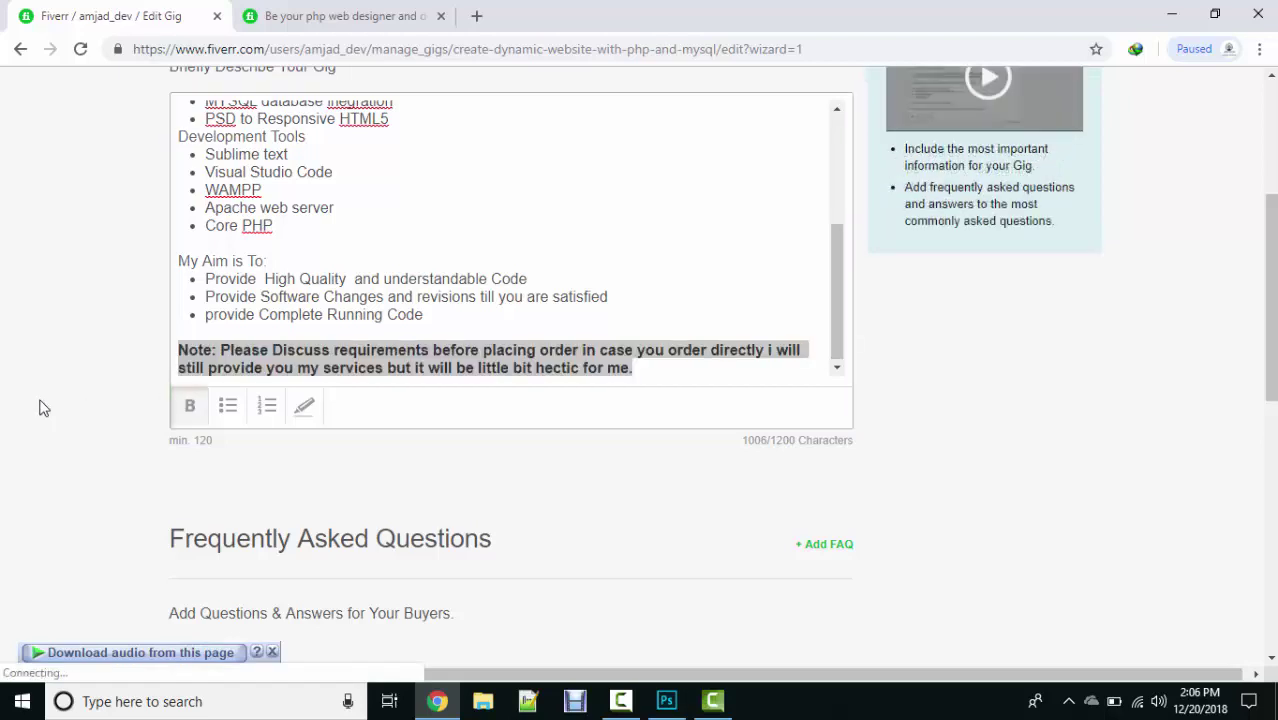
{"action": "left_click", "coordinate": [366, 349]}
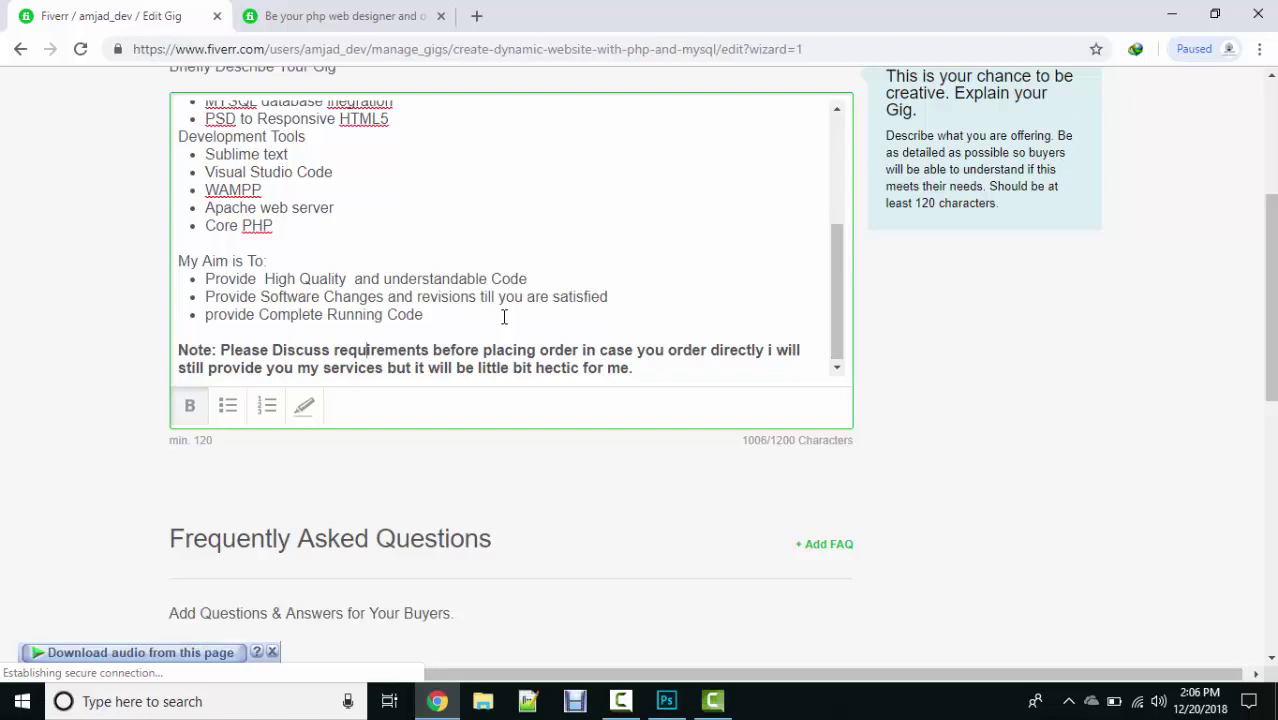
{"action": "triple_click", "coordinate": [399, 362]}
{"action": "key", "text": "ctrl+c"}
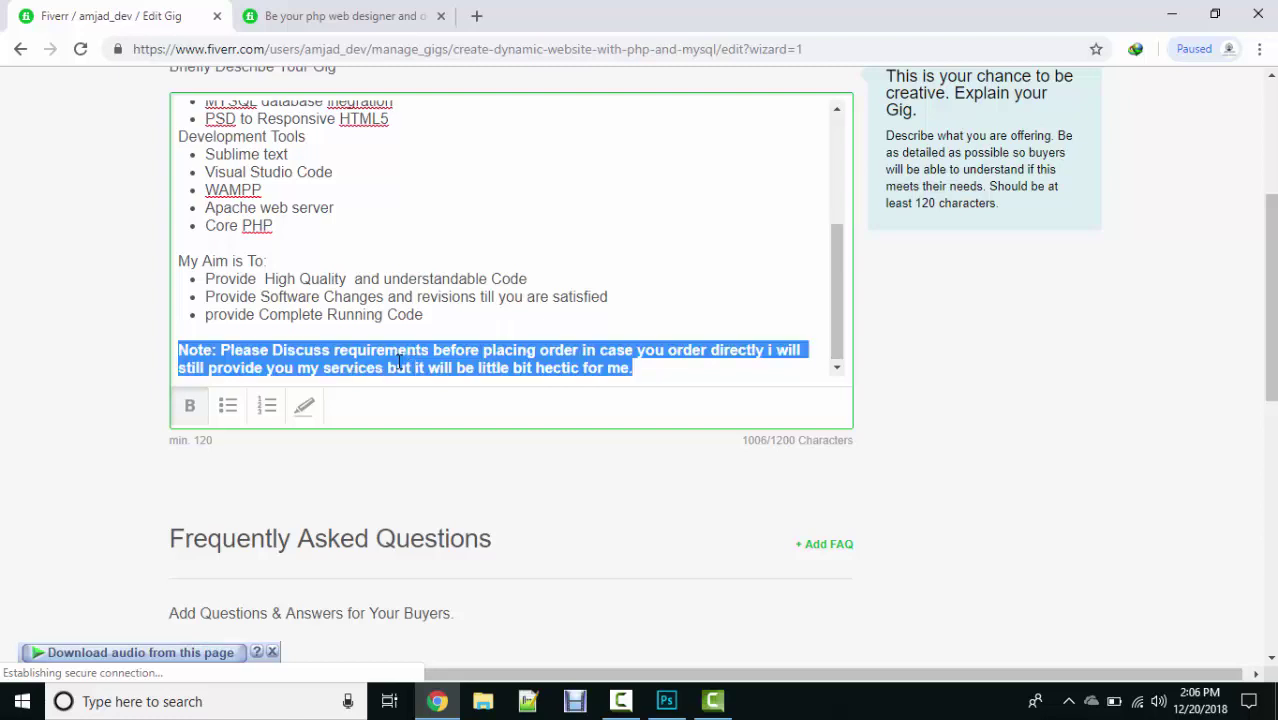
Paste the bold note at the top of the description above the first paragraph
{"action": "key", "text": "Up"}
{"action": "key", "text": "Up"}
{"action": "key", "text": "Up"}
{"action": "key", "text": "Up"}
{"action": "key", "text": "Up"}
{"action": "key", "text": "Up"}
{"action": "key", "text": "Up"}
{"action": "key", "text": "Up"}
{"action": "key", "text": "Up"}
{"action": "key", "text": "Up"}
{"action": "key", "text": "Up"}
{"action": "key", "text": "Up"}
{"action": "key", "text": "Up"}
{"action": "key", "text": "Up"}
{"action": "key", "text": "Up"}
{"action": "key", "text": "Up"}
{"action": "key", "text": "Up"}
{"action": "key", "text": "Up"}
{"action": "key", "text": "Up"}
{"action": "key", "text": "Up"}
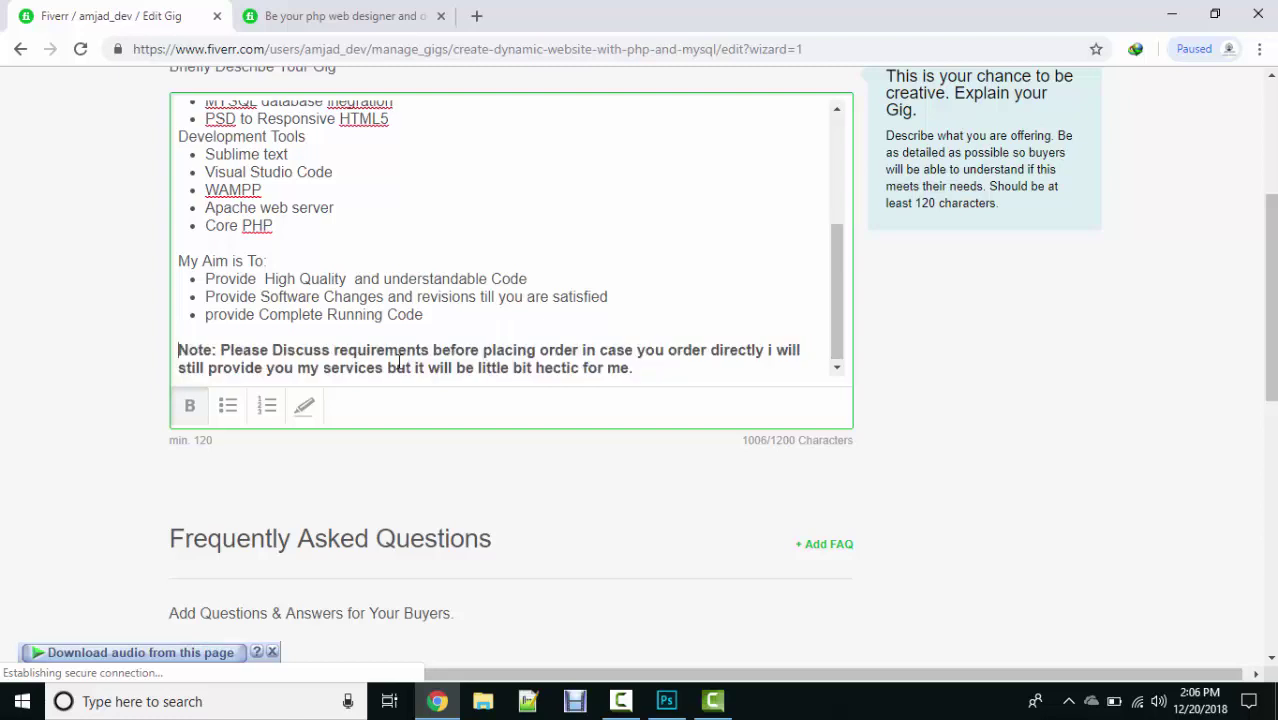
{"action": "key", "text": "Return"}
{"action": "key", "text": "Return"}
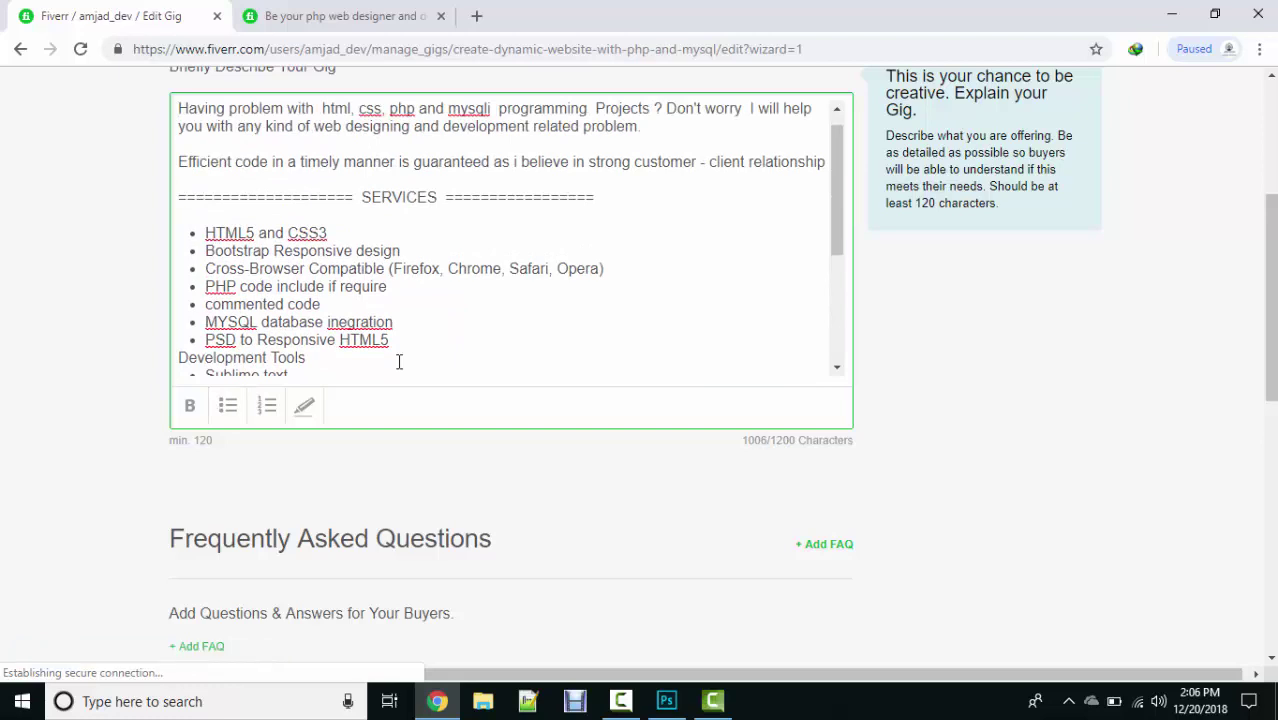
{"action": "key", "text": "Return"}
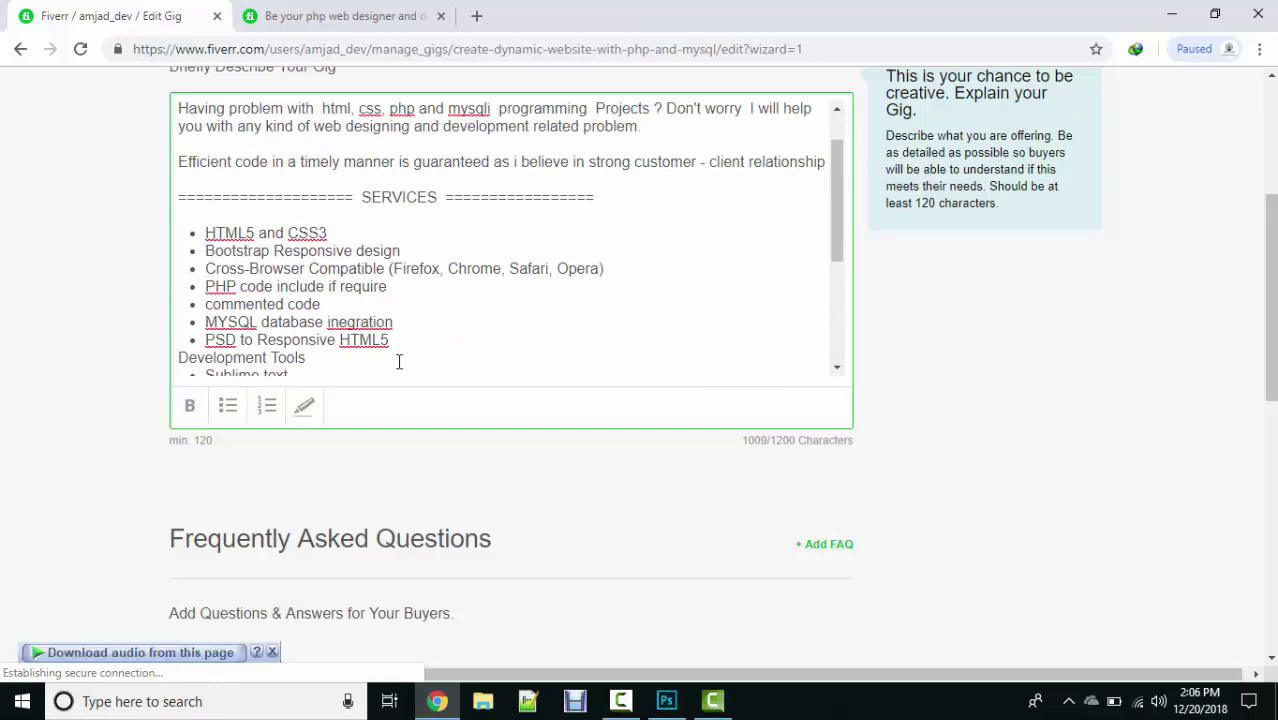
{"action": "key", "text": "Up"}
{"action": "key", "text": "Up"}
{"action": "key", "text": "Up"}
{"action": "key", "text": "Down"}
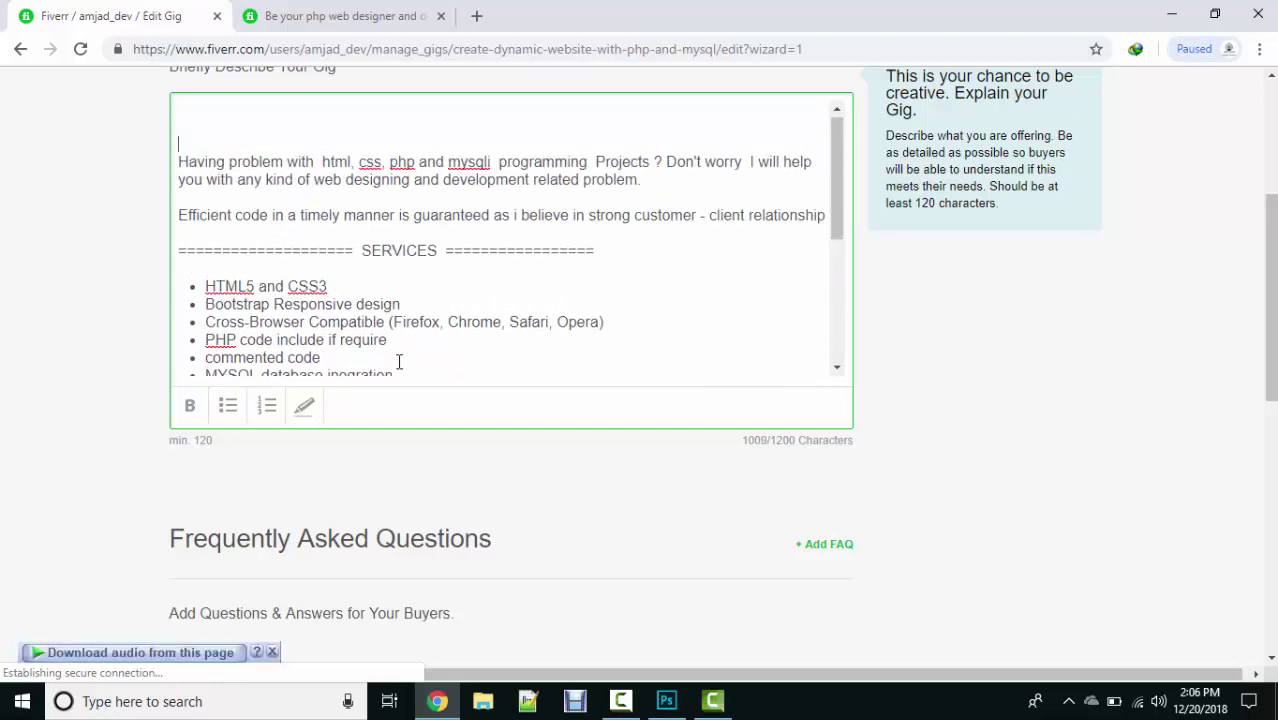
{"action": "key", "text": "Down"}
{"action": "key", "text": "BackSpace"}
{"action": "key", "text": "BackSpace"}
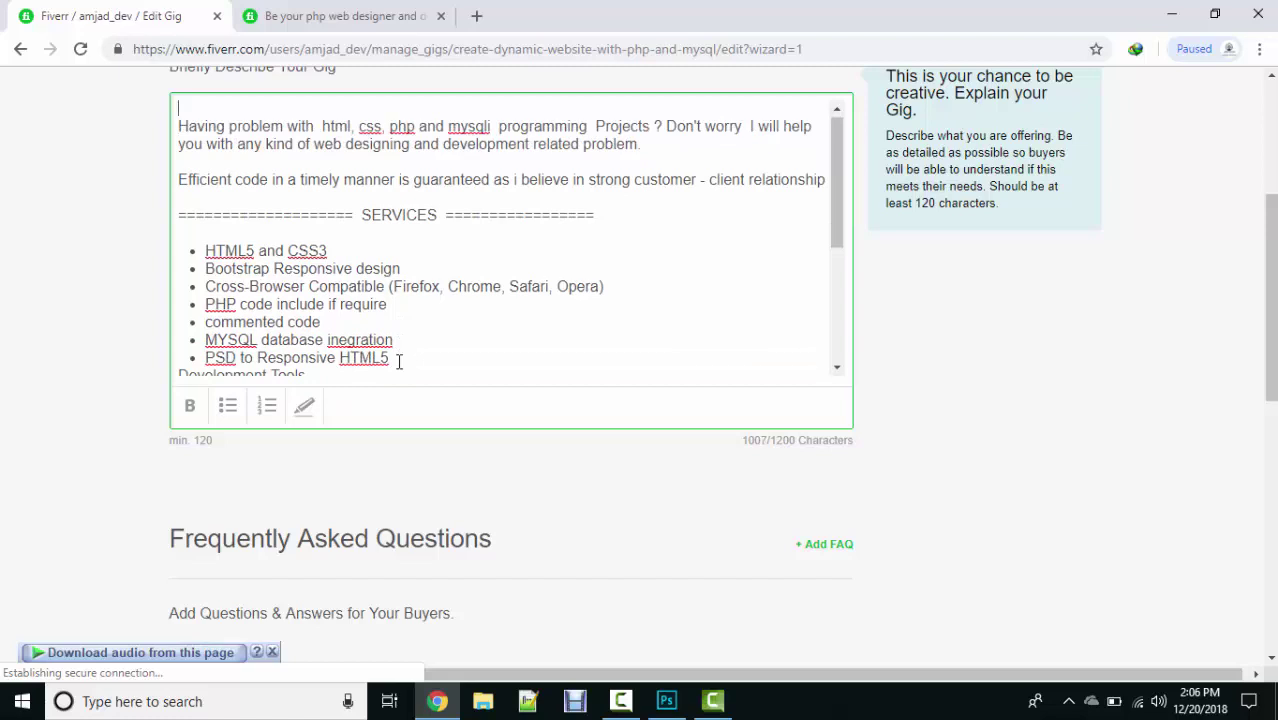
{"action": "key", "text": "ctrl+v"}
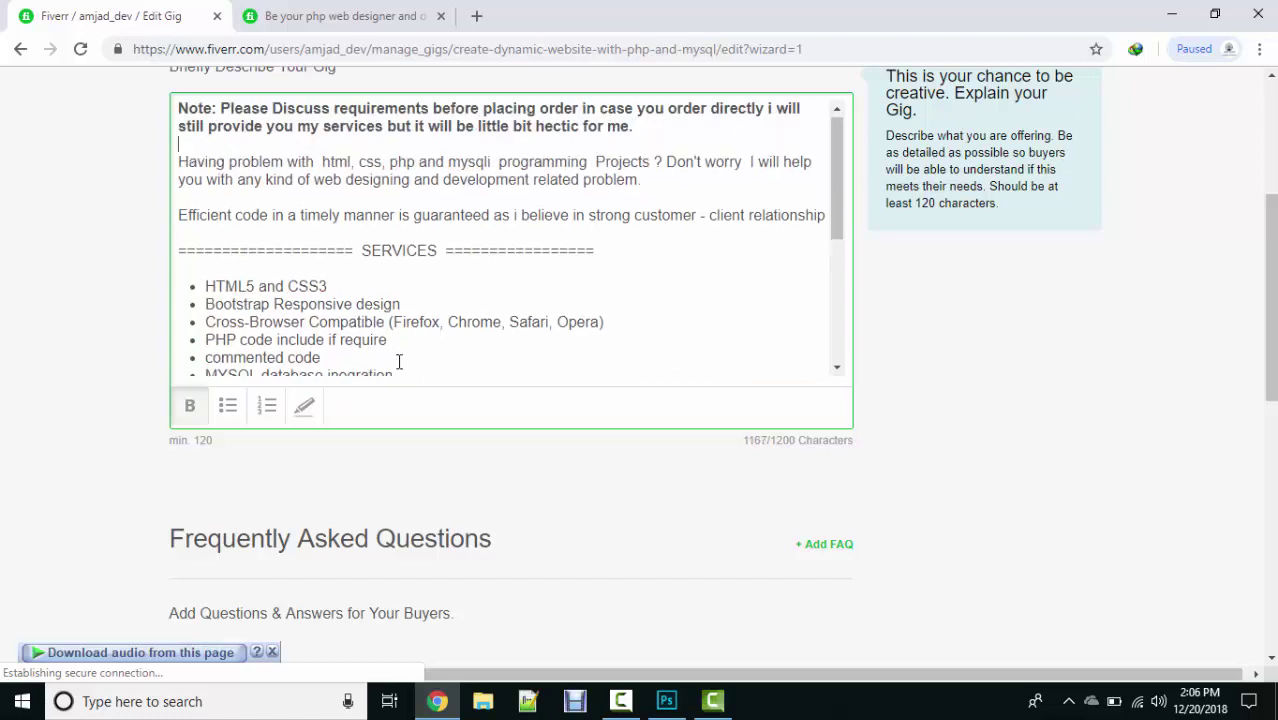
{"action": "left_click_drag", "start_coordinate": [1272, 380], "coordinate": [1273, 457]}
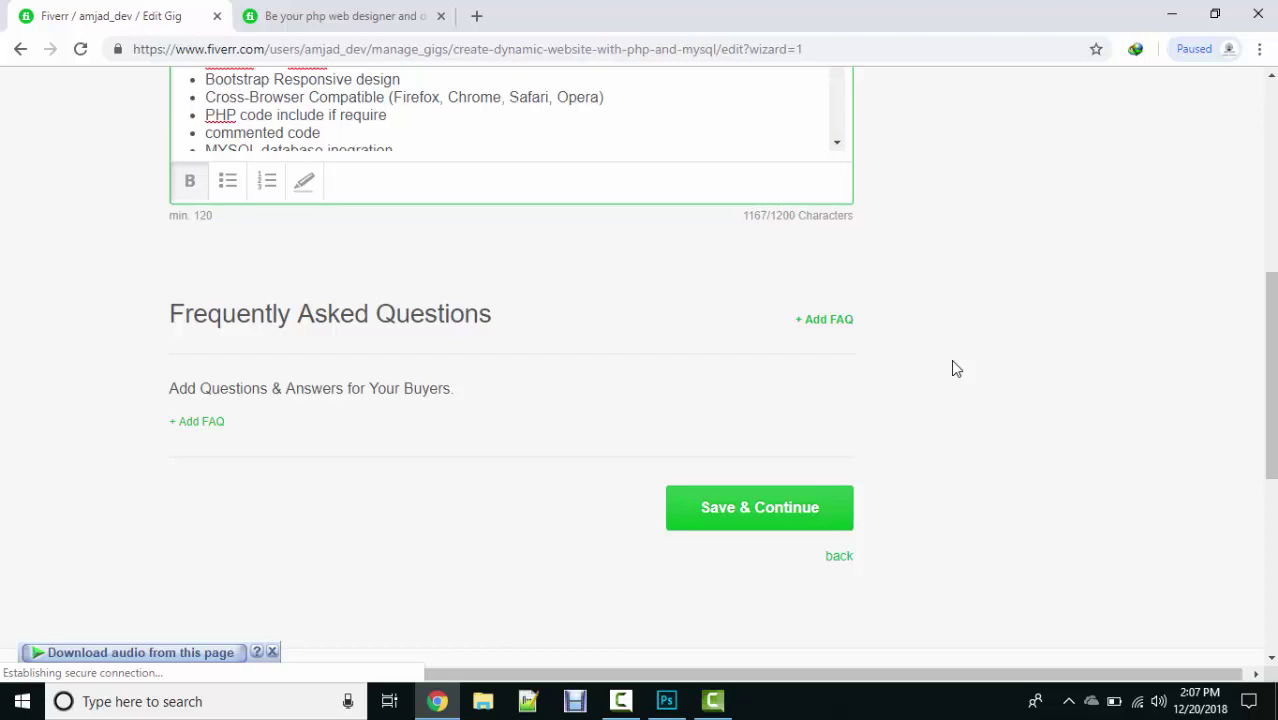
Start a new FAQ with the question 'Do i need Requirements?'
{"action": "left_click", "coordinate": [218, 424]}
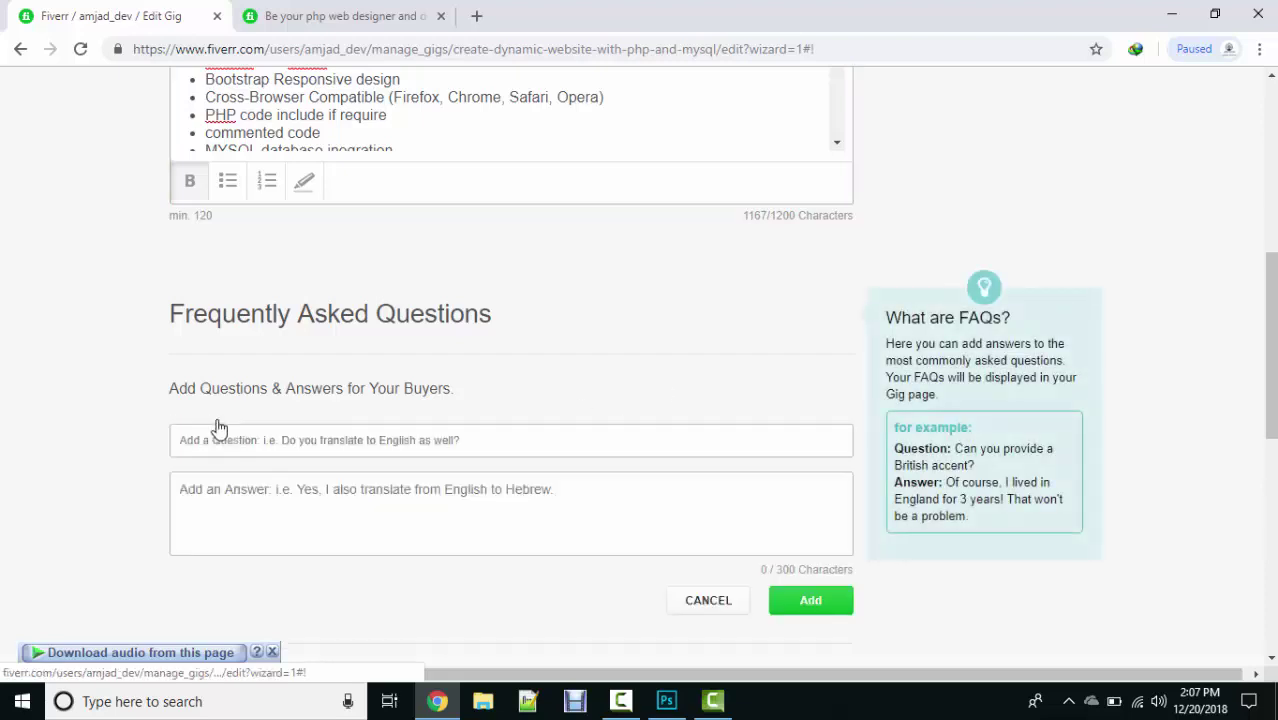
{"action": "left_click", "coordinate": [311, 437]}
{"action": "type", "text": "D"}
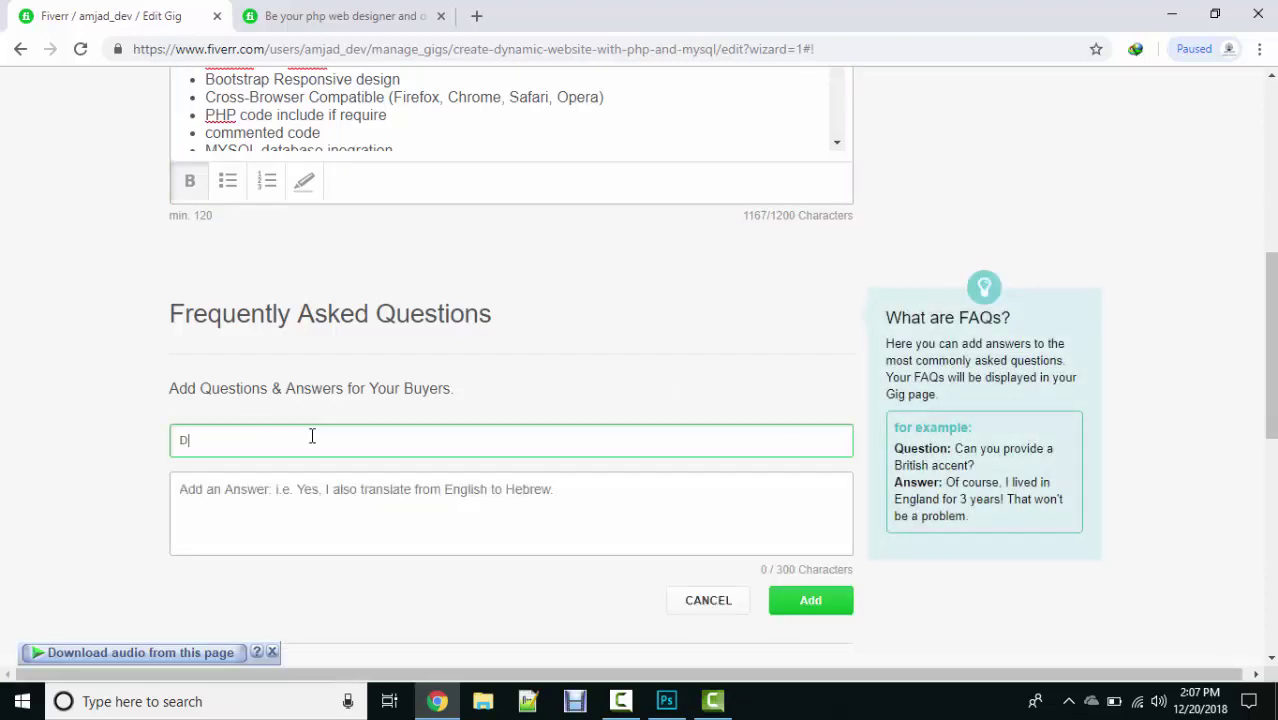
{"action": "type", "text": "o "}
{"action": "type", "text": "i need "}
{"action": "type", "text": "to"}
{"action": "key", "text": "BackSpace"}
{"action": "key", "text": "BackSpace"}
{"action": "type", "text": "a"}
{"action": "key", "text": "BackSpace"}
{"action": "type", "text": "Requirements?"}
Answer it 'Yes i need requirements', add the FAQ and save the step
{"action": "key", "text": "Tab"}
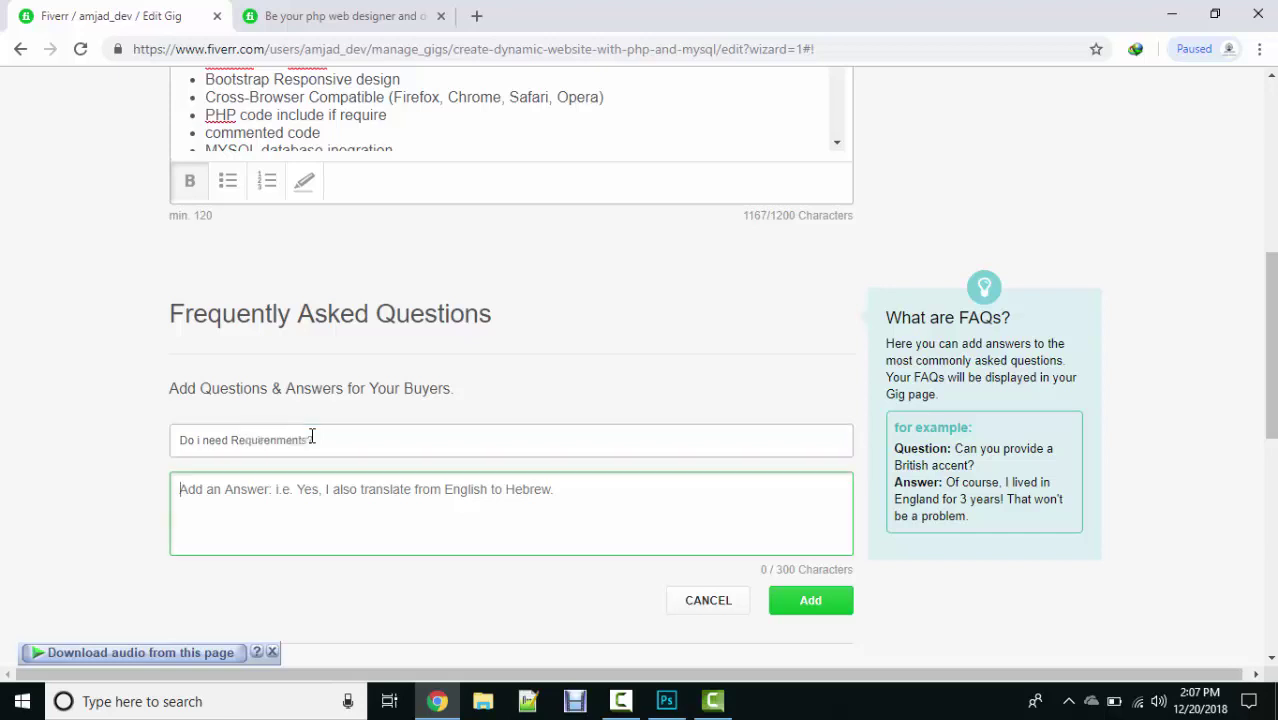
{"action": "type", "text": "Yes "}
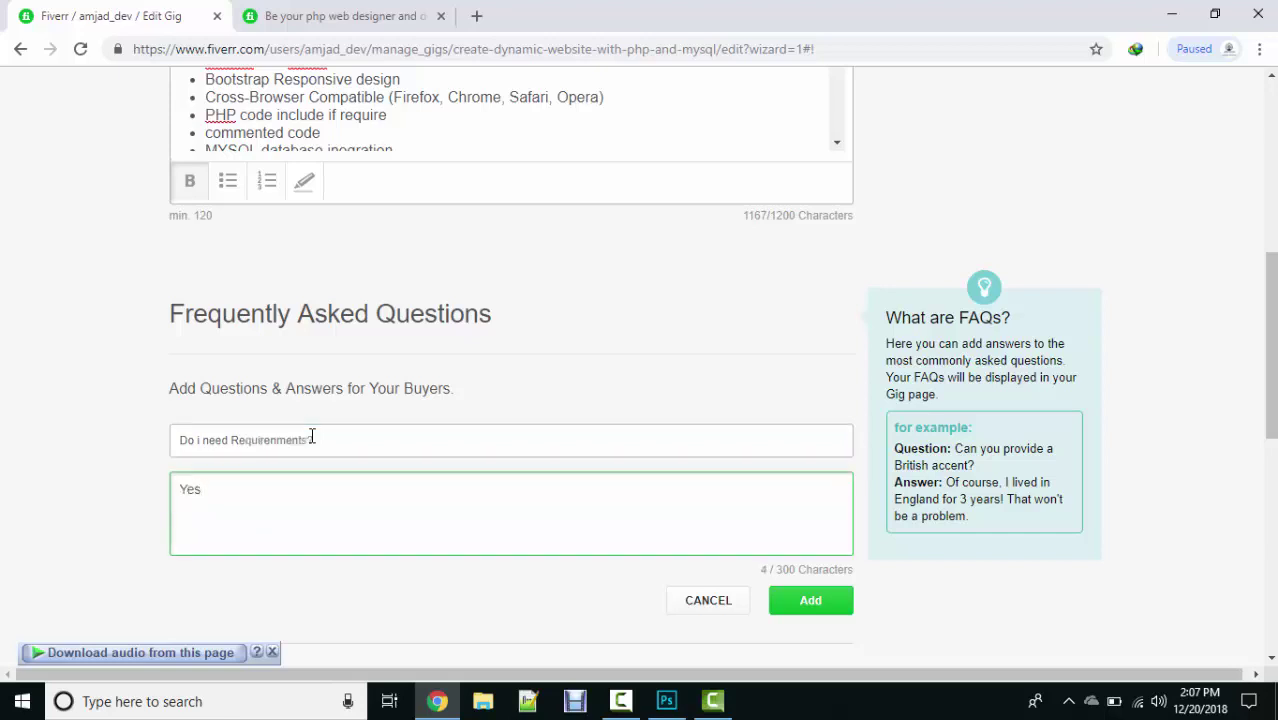
{"action": "type", "text": "i need."}
{"action": "key", "text": "BackSpace"}
{"action": "type", "text": "requirements"}
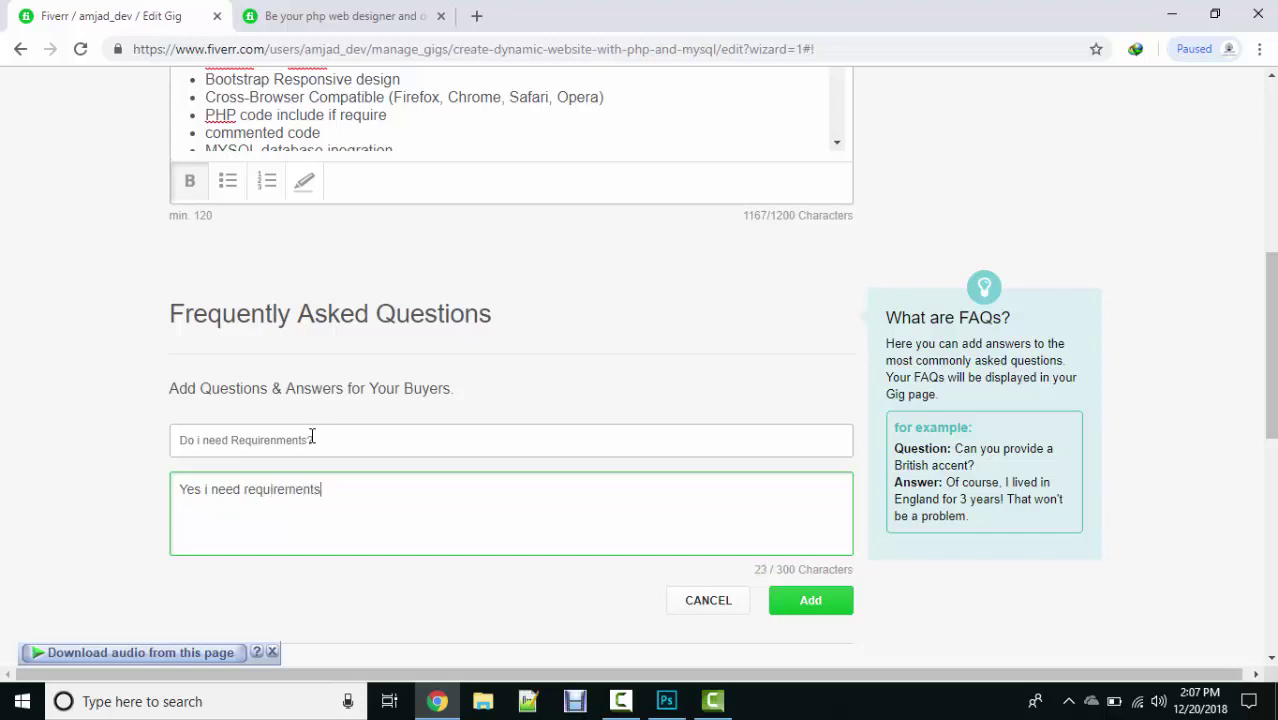
{"action": "left_click", "coordinate": [810, 600]}
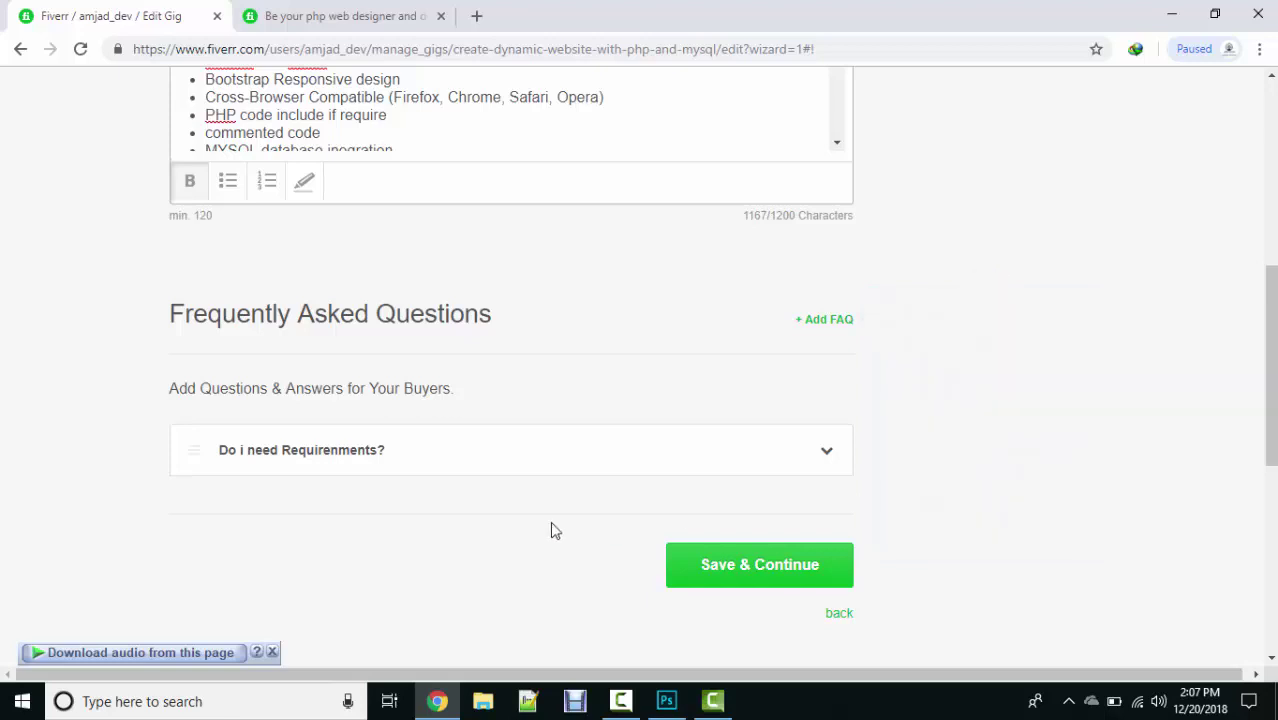
{"action": "mouse_move", "coordinate": [631, 511]}
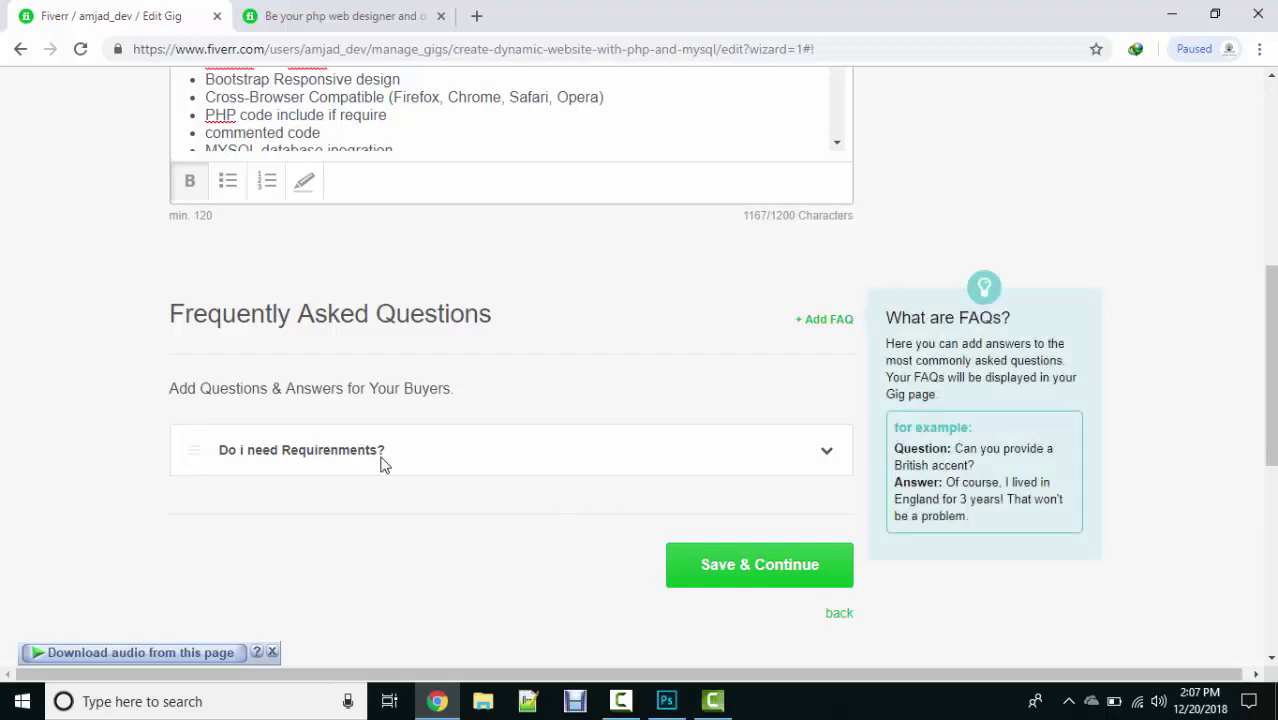
{"action": "left_click", "coordinate": [698, 574]}
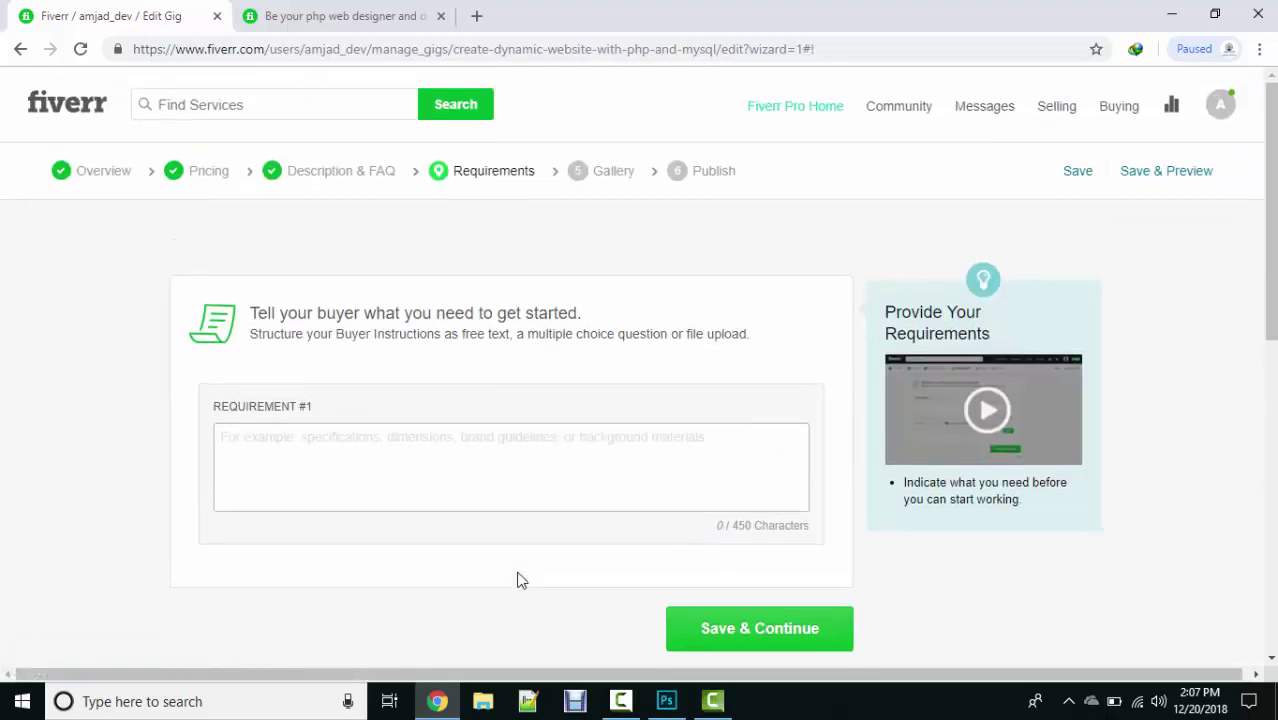
Add PSD as the first buyer requirement
{"action": "left_click", "coordinate": [523, 460]}
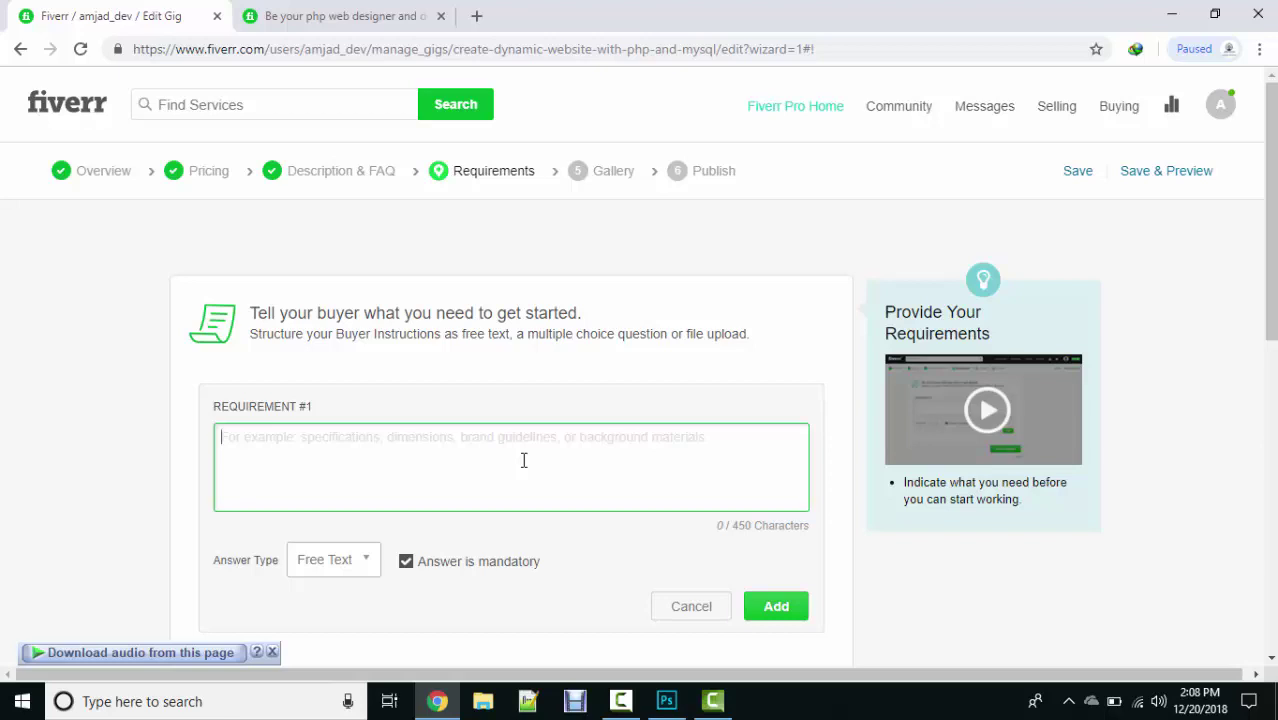
{"action": "type", "text": "PSD"}
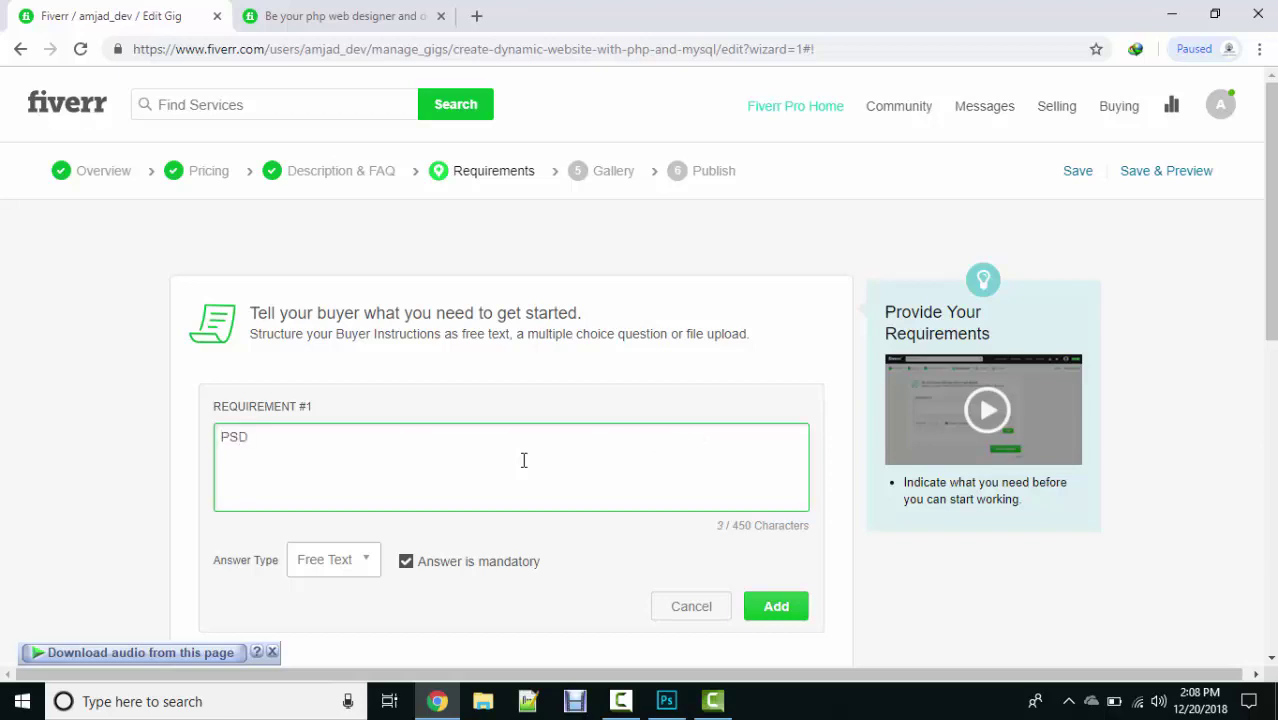
{"action": "key", "text": "ctrl+a"}
{"action": "left_click", "coordinate": [800, 607]}
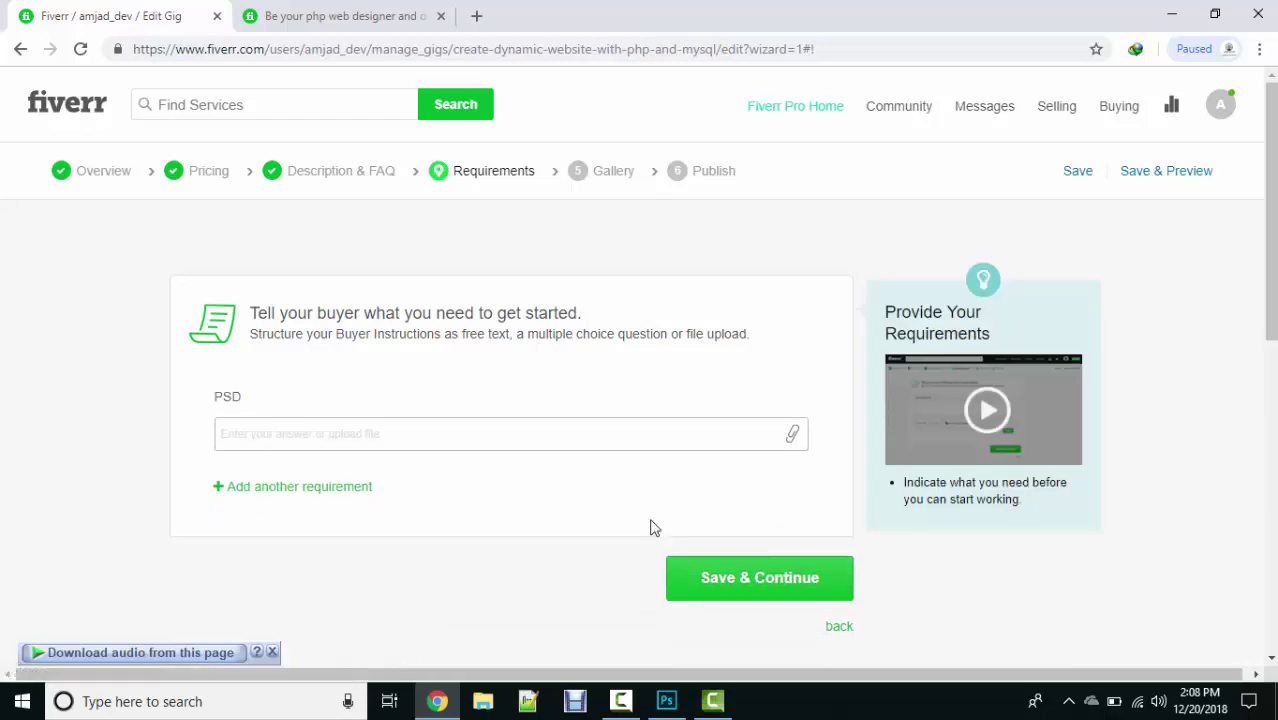
{"action": "left_click", "coordinate": [456, 436]}
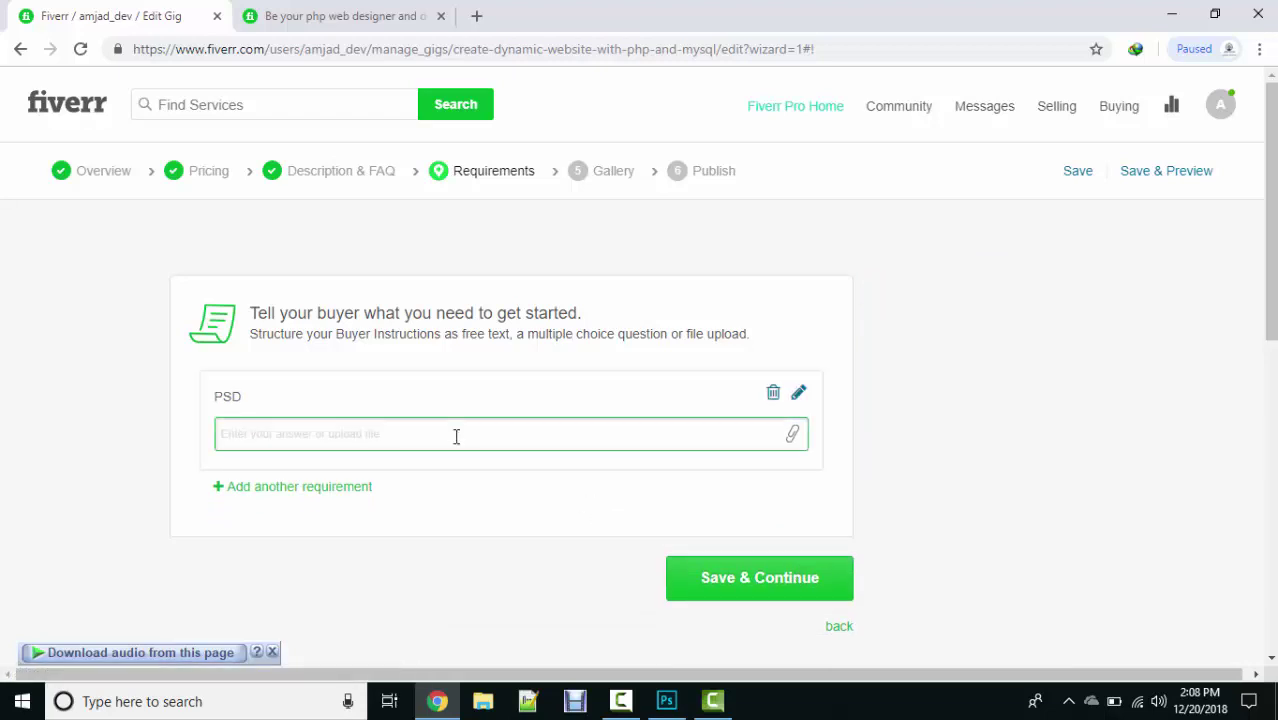
Add 'Requirement Specification Document' as a second requirement and save the requirements
{"action": "left_click", "coordinate": [347, 492]}
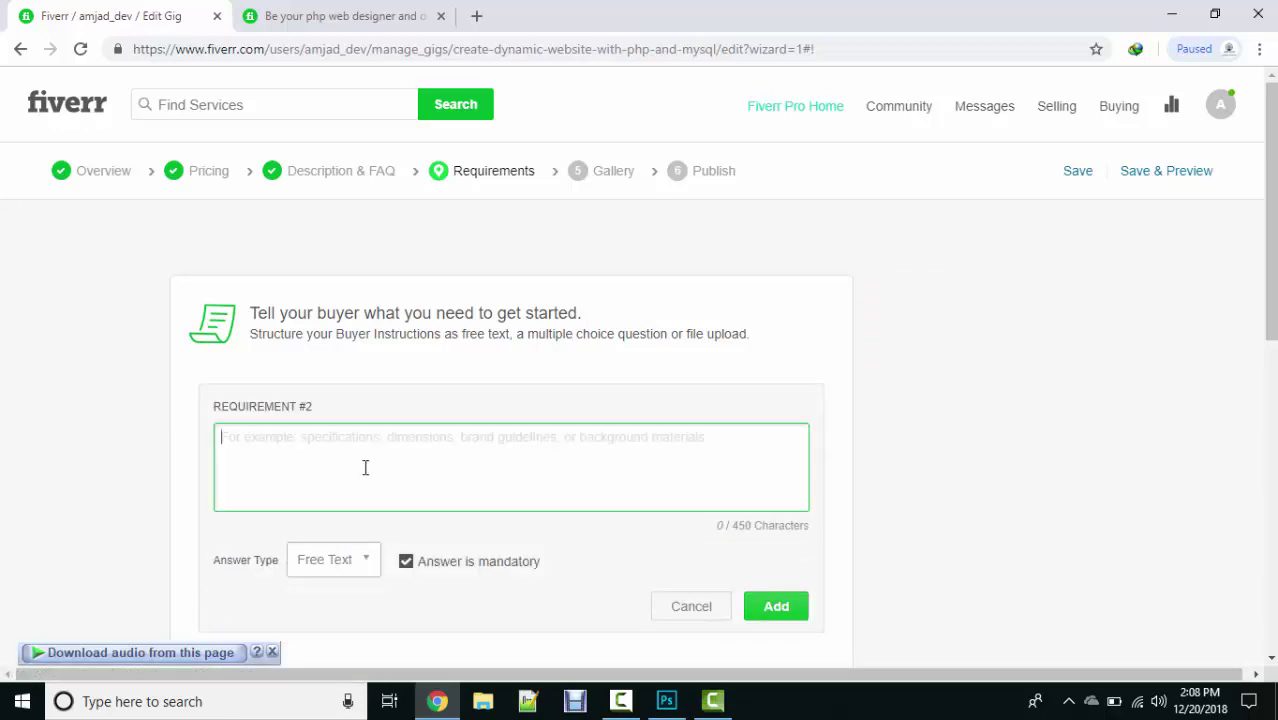
{"action": "type", "text": "Requ"}
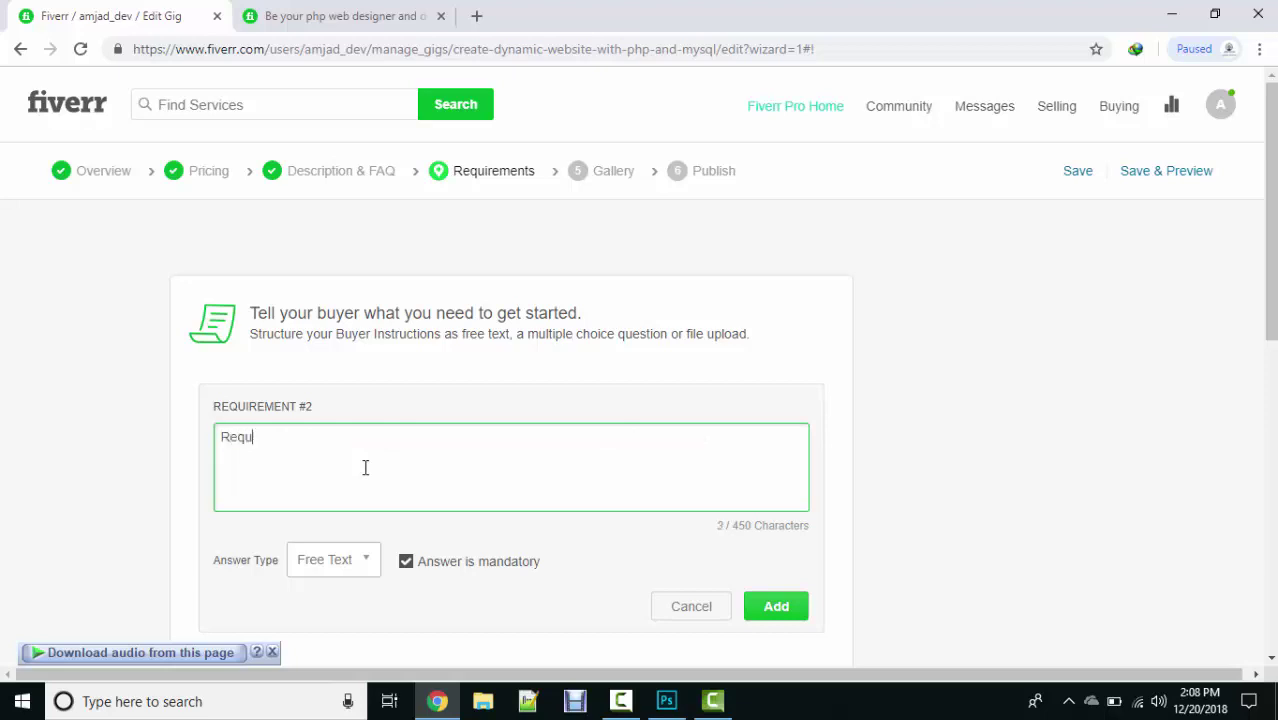
{"action": "type", "text": "irement Specificati"}
{"action": "type", "text": "oec"}
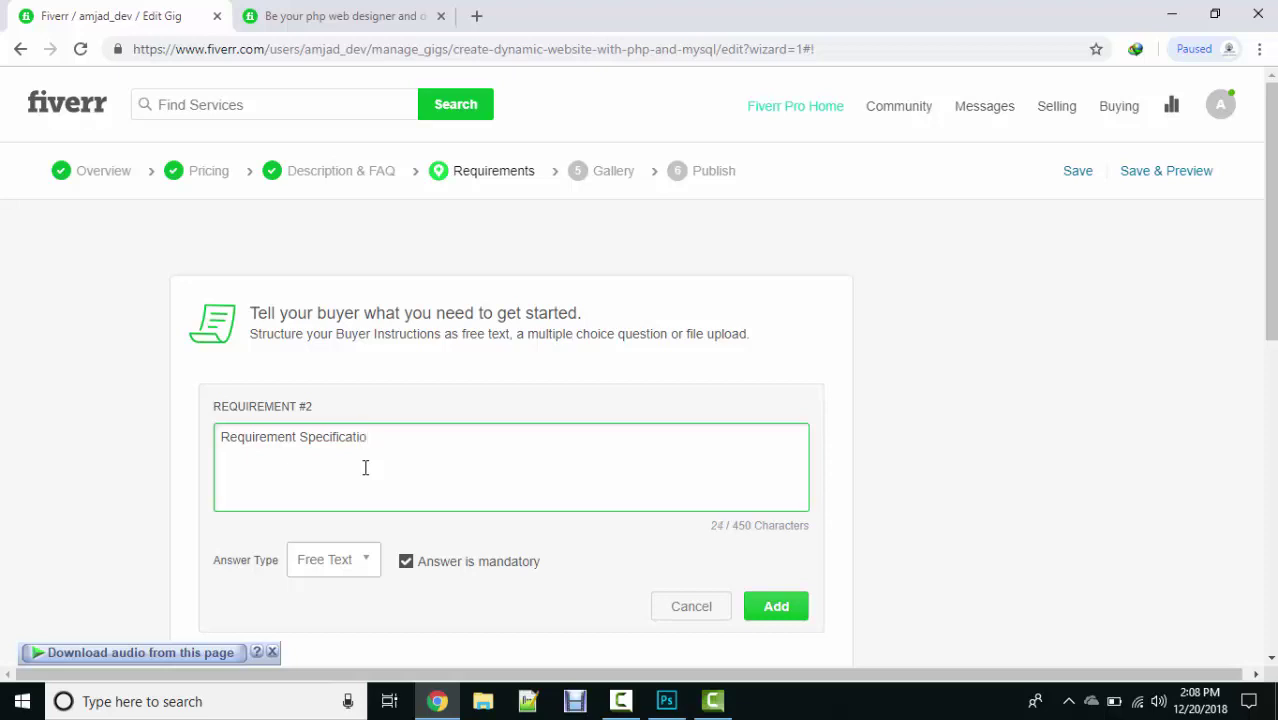
{"action": "type", "text": "Document."}
{"action": "left_click", "coordinate": [766, 610]}
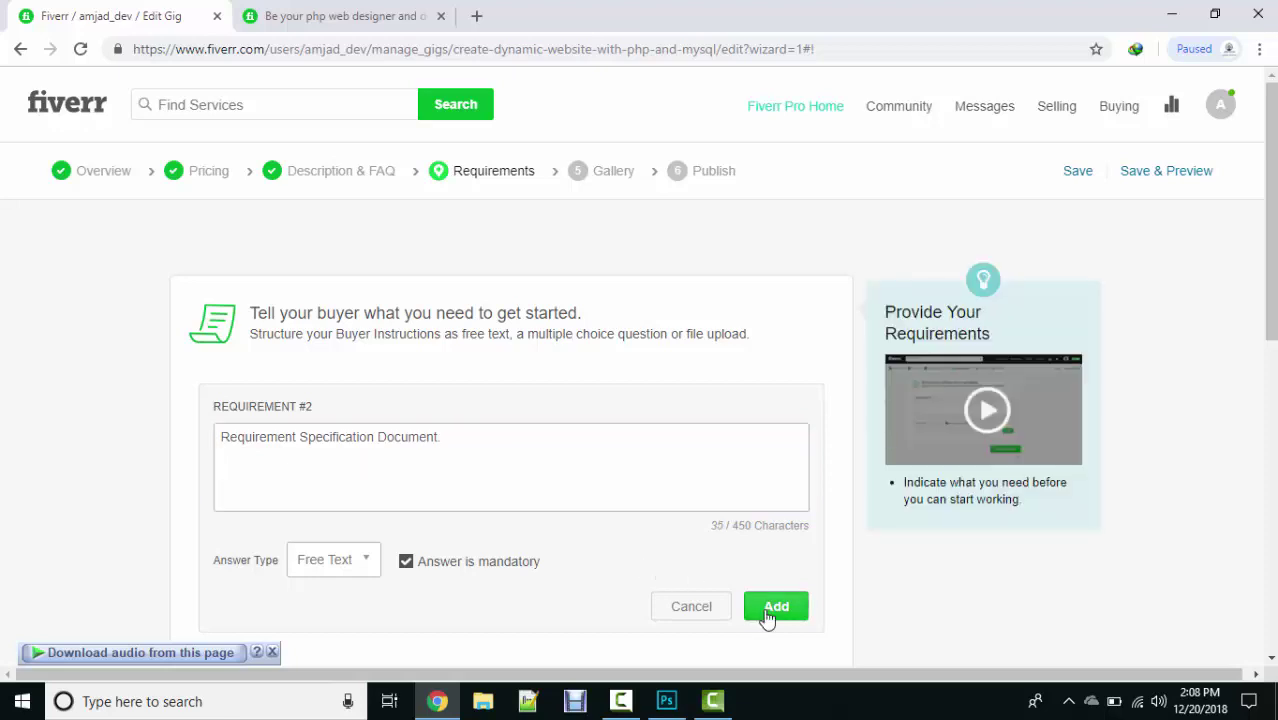
{"action": "scroll", "coordinate": [1268, 330], "scroll_direction": "down", "scroll_amount": 1}
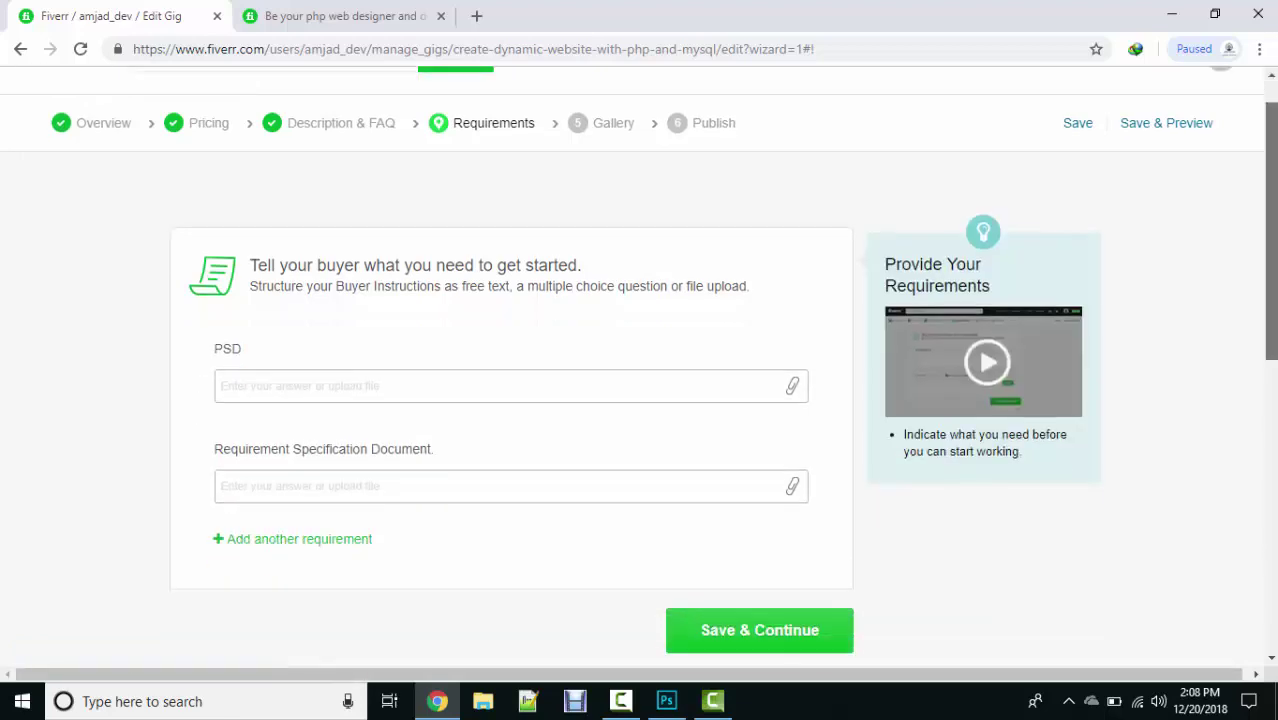
{"action": "left_click", "coordinate": [757, 640]}
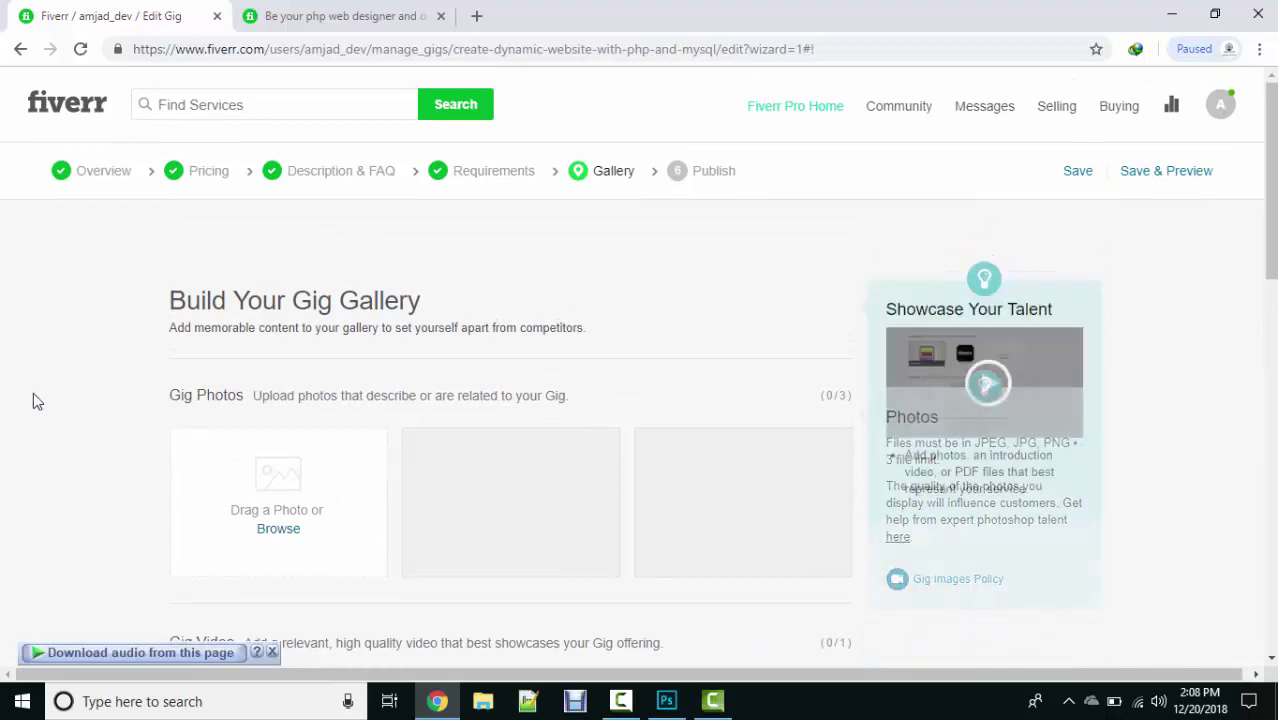
{"action": "scroll", "coordinate": [33, 393], "scroll_direction": "down", "scroll_amount": 3}
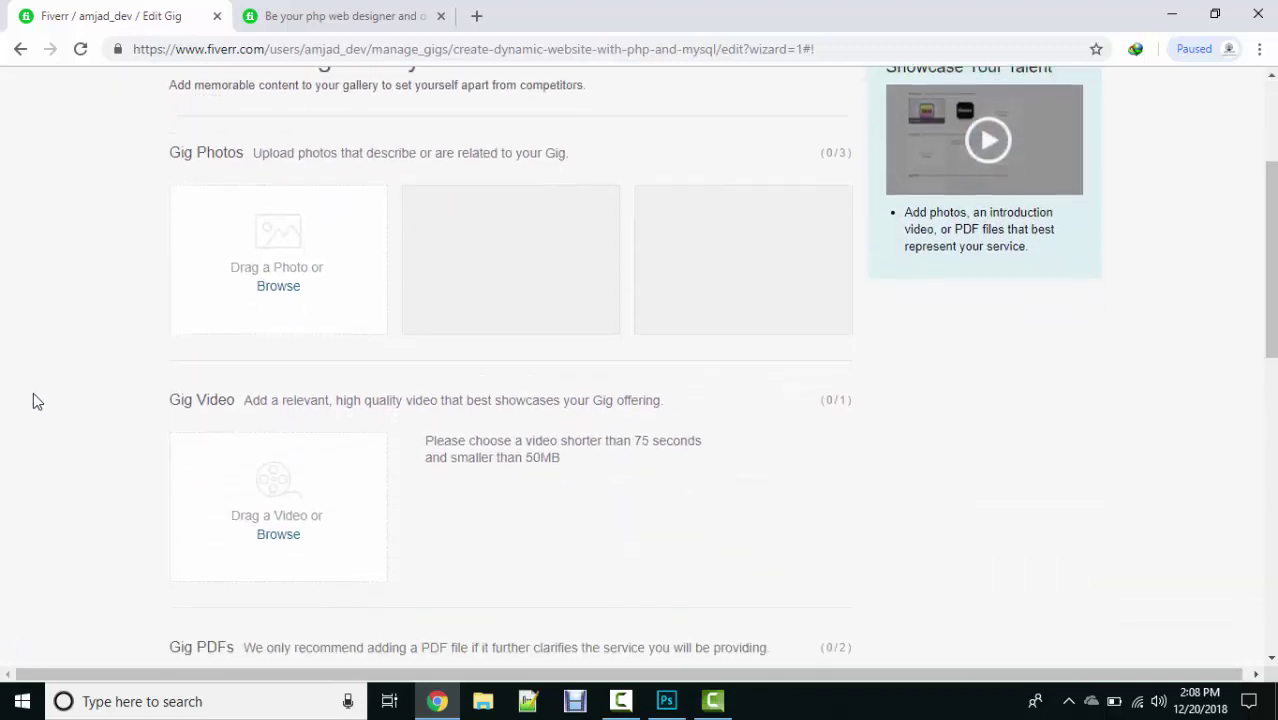
{"action": "scroll", "coordinate": [33, 401], "scroll_direction": "down", "scroll_amount": 3}
{"action": "scroll", "coordinate": [33, 401], "scroll_direction": "up", "scroll_amount": 1}
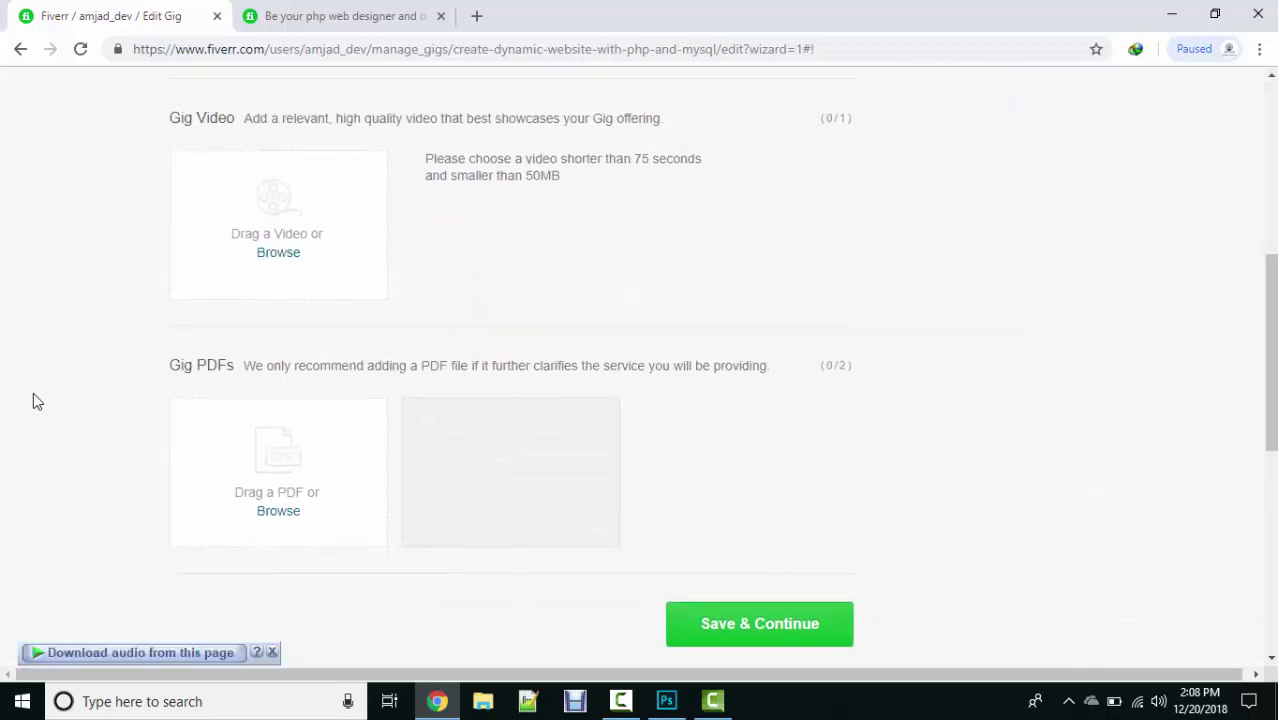
{"action": "scroll", "coordinate": [33, 401], "scroll_direction": "up", "scroll_amount": 3}
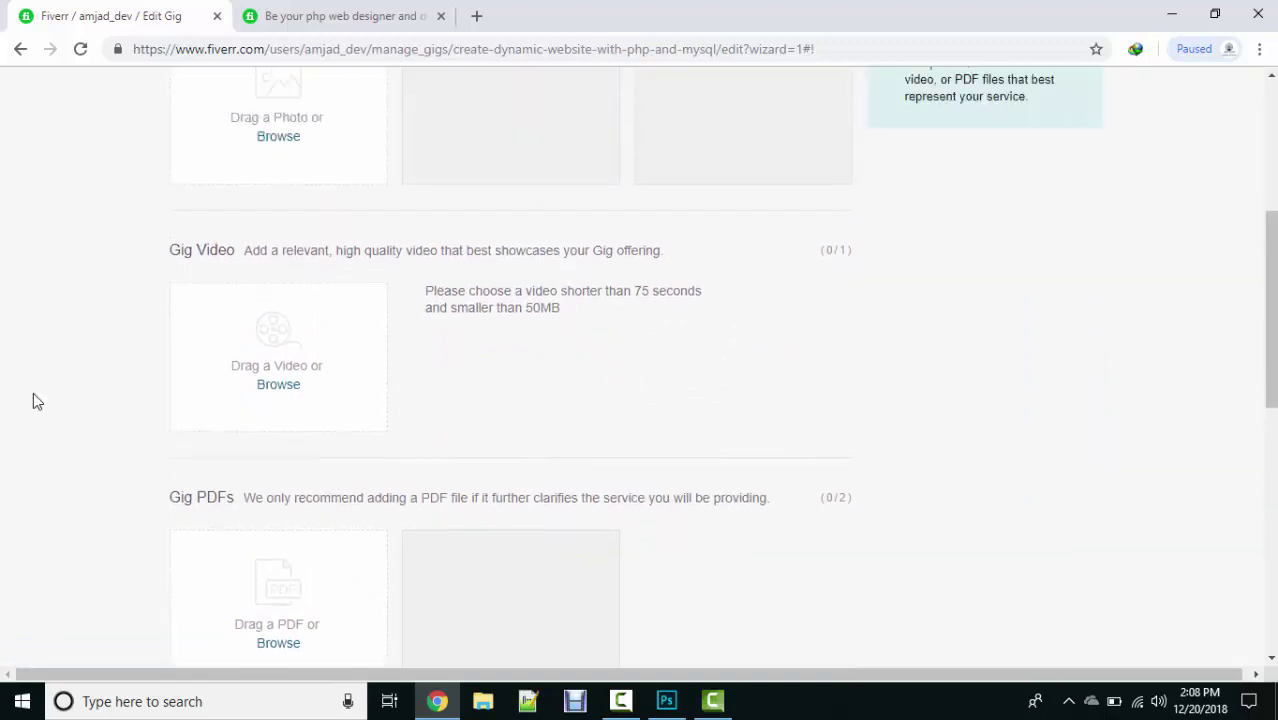
{"action": "scroll", "coordinate": [33, 400], "scroll_direction": "down", "scroll_amount": 3}
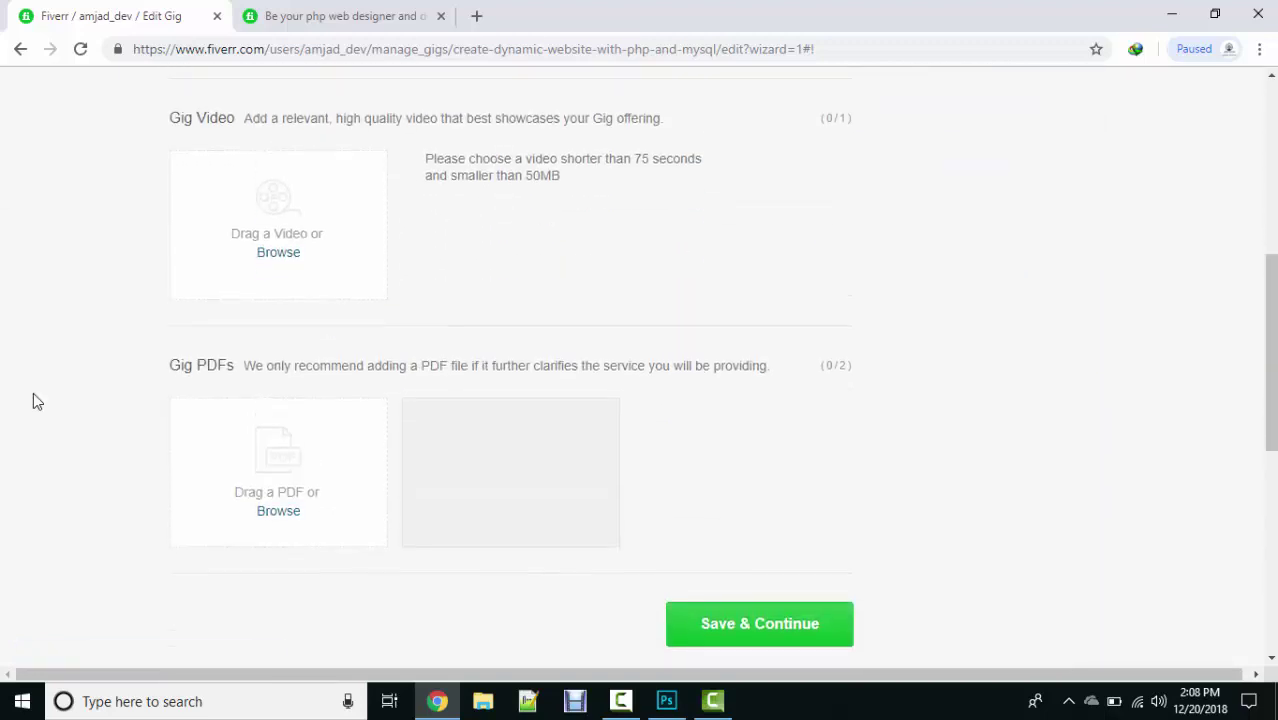
{"action": "scroll", "coordinate": [33, 401], "scroll_direction": "up", "scroll_amount": 2}
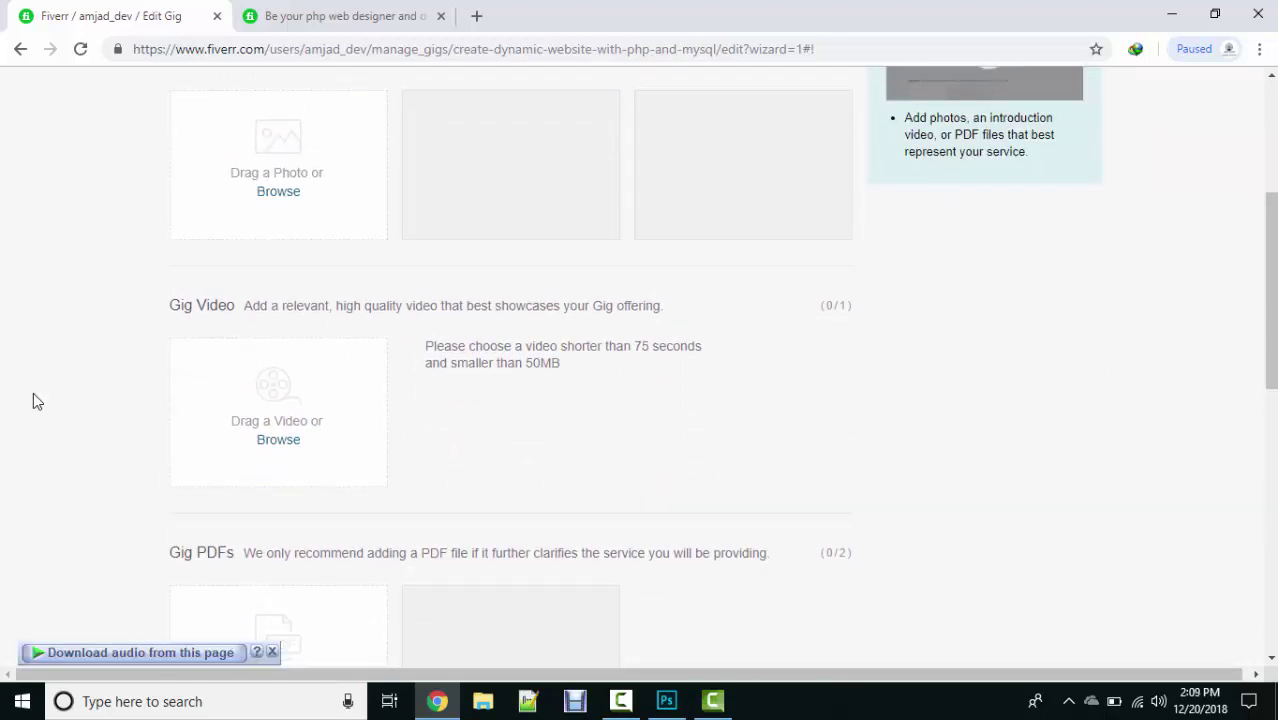
{"action": "scroll", "coordinate": [33, 401], "scroll_direction": "up", "scroll_amount": 1}
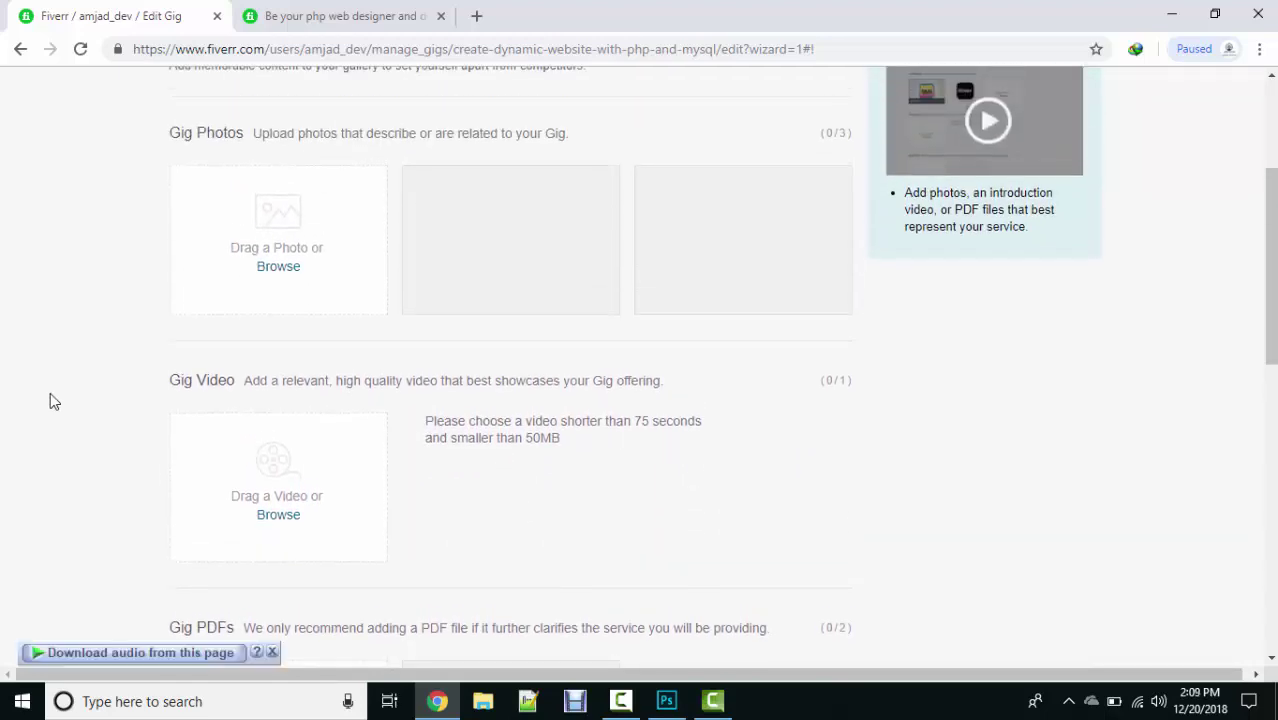
{"action": "scroll", "coordinate": [54, 401], "scroll_direction": "up", "scroll_amount": 1}
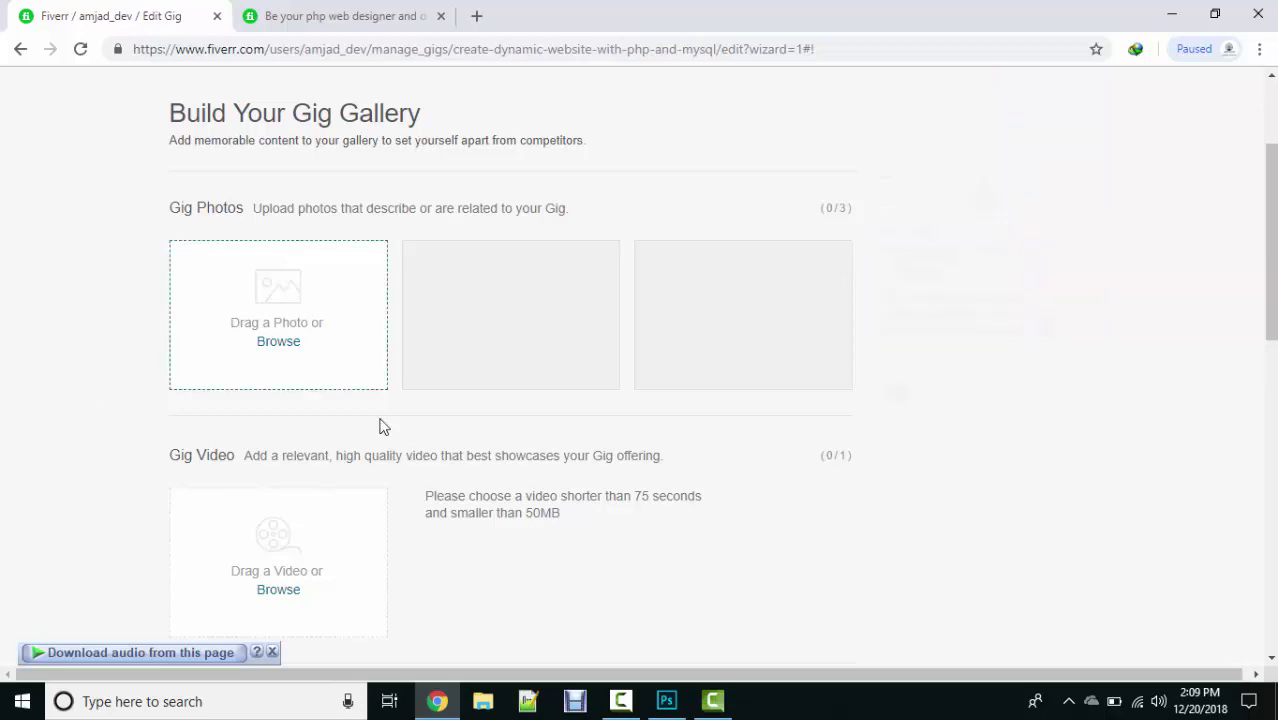
{"action": "mouse_move", "coordinate": [641, 552]}
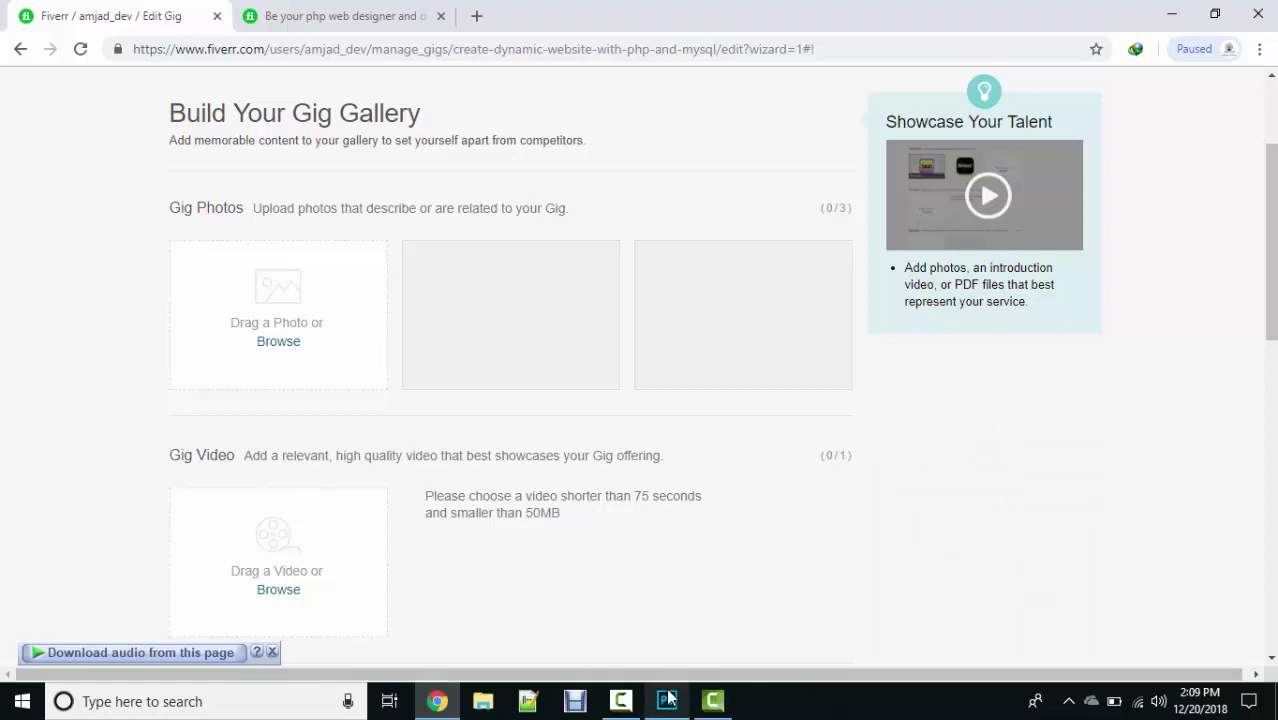
{"action": "mouse_move", "coordinate": [668, 700]}
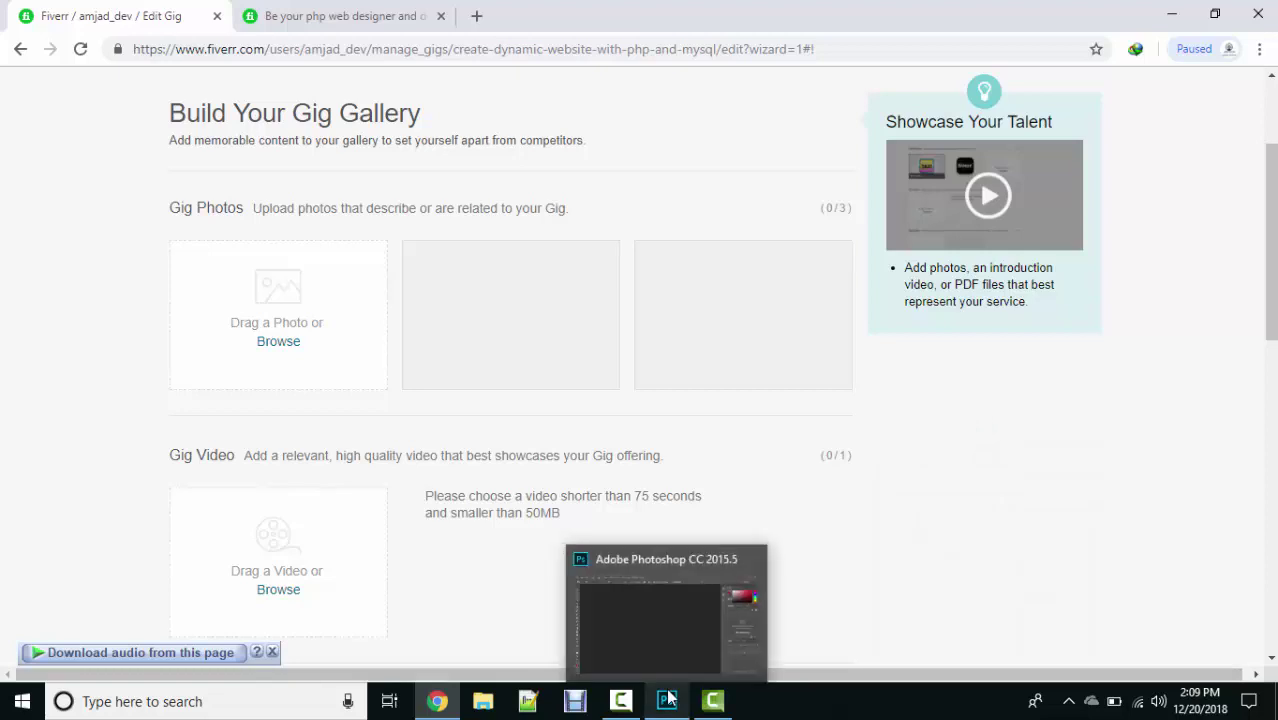
Create a 1280×720 px, 300 ppi document and drag a red gradient across its background
{"action": "left_click", "coordinate": [668, 700]}
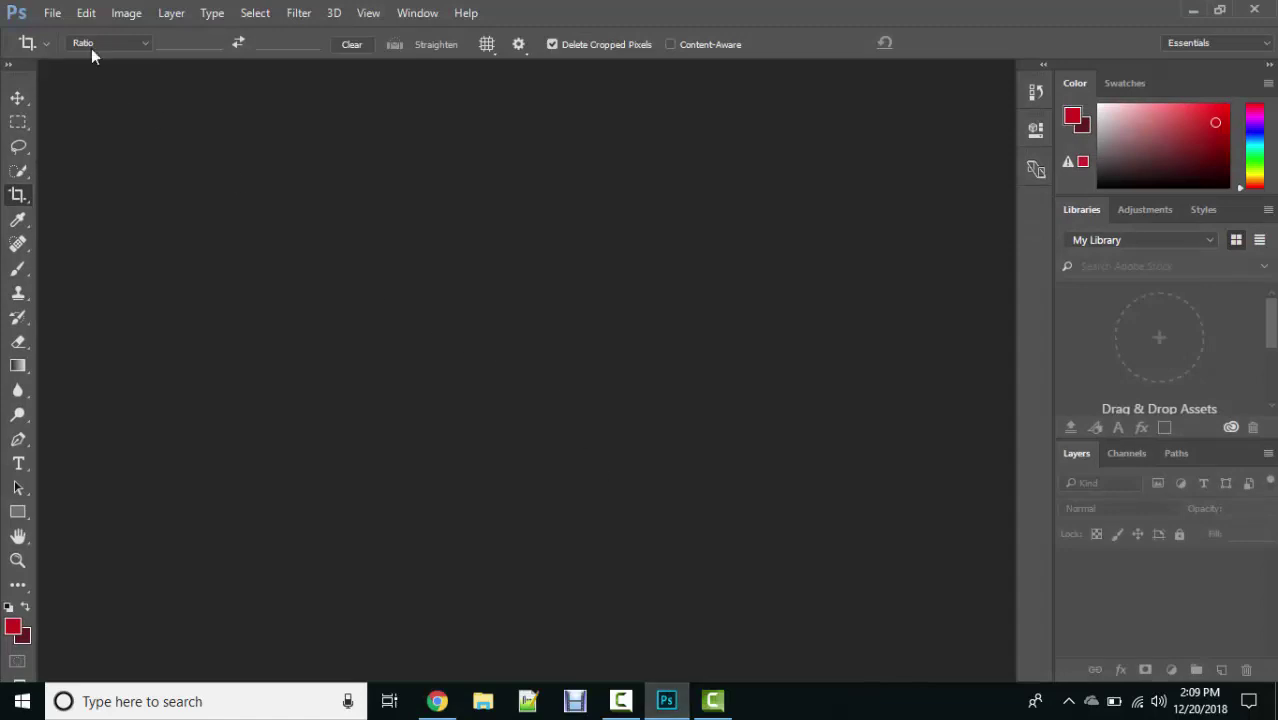
{"action": "left_click", "coordinate": [55, 13]}
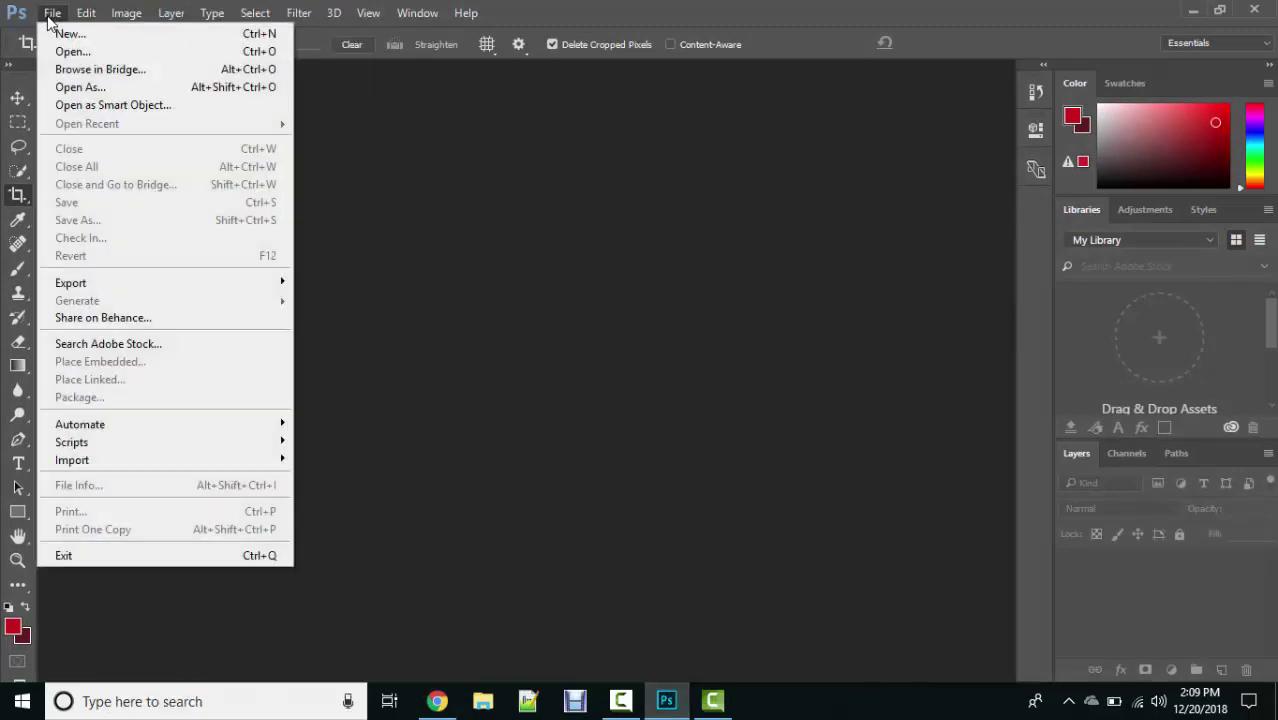
{"action": "left_click", "coordinate": [60, 34]}
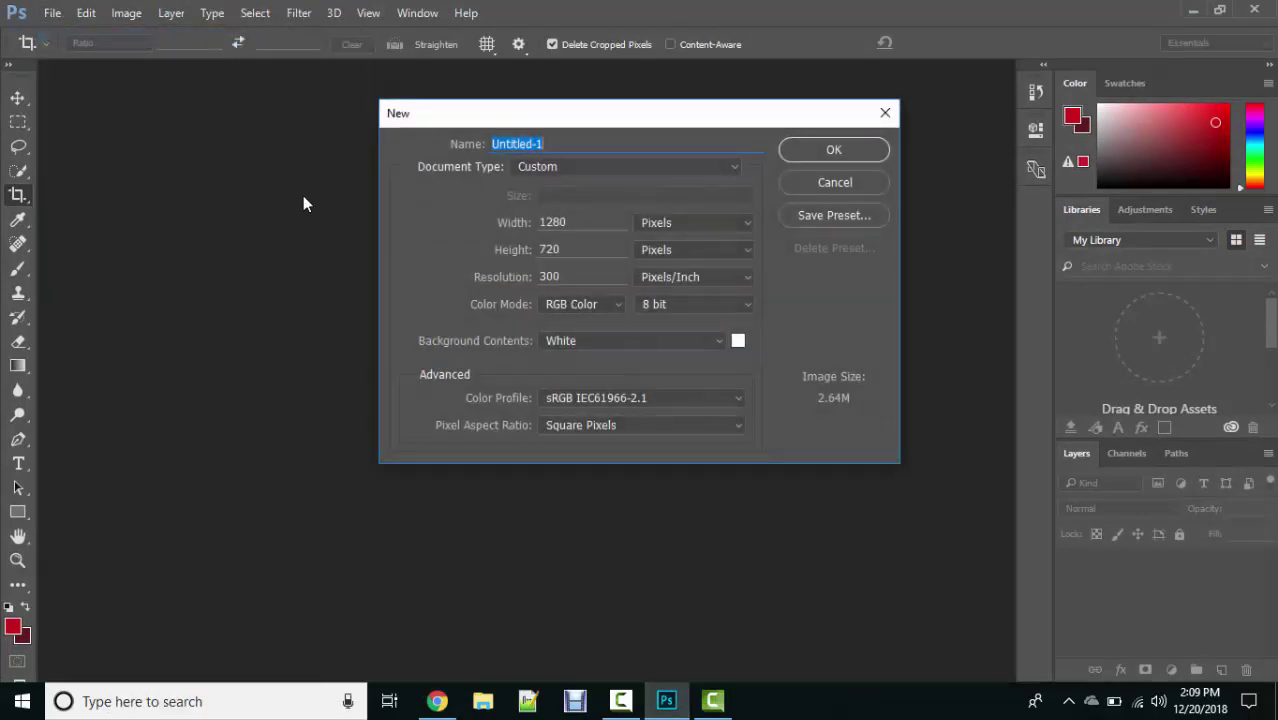
{"action": "left_click", "coordinate": [796, 159]}
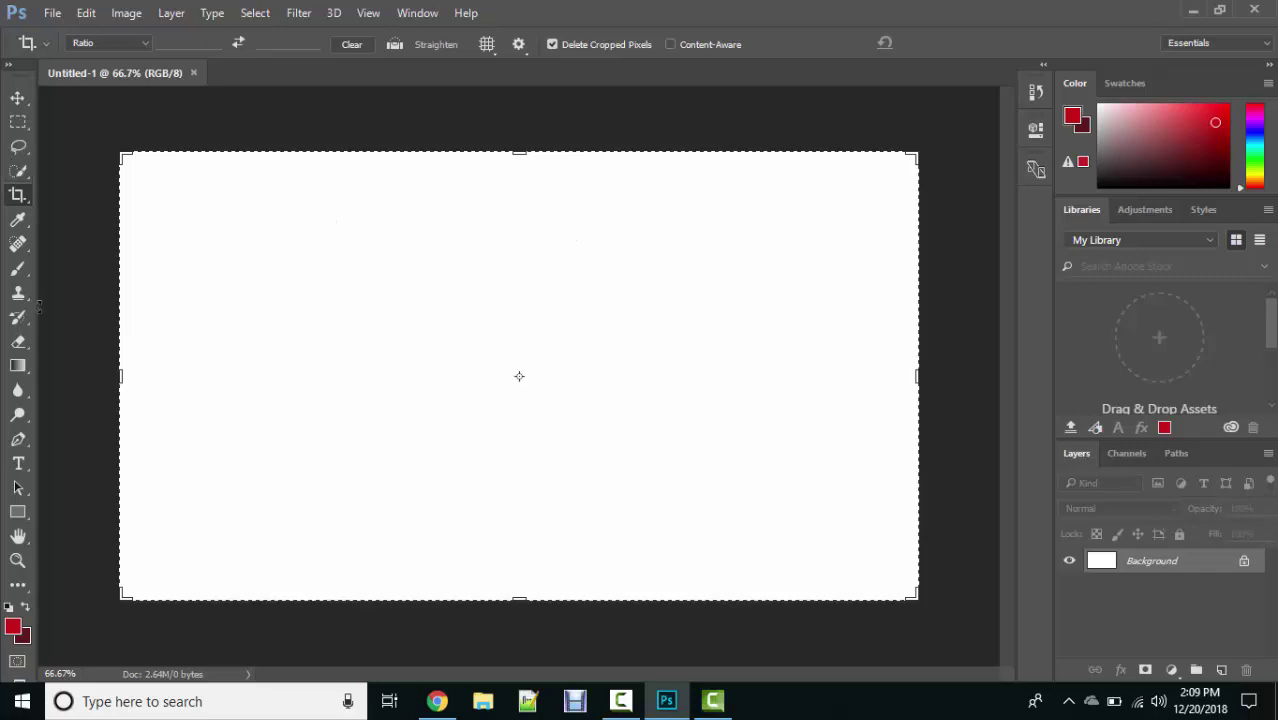
{"action": "left_click", "coordinate": [18, 366]}
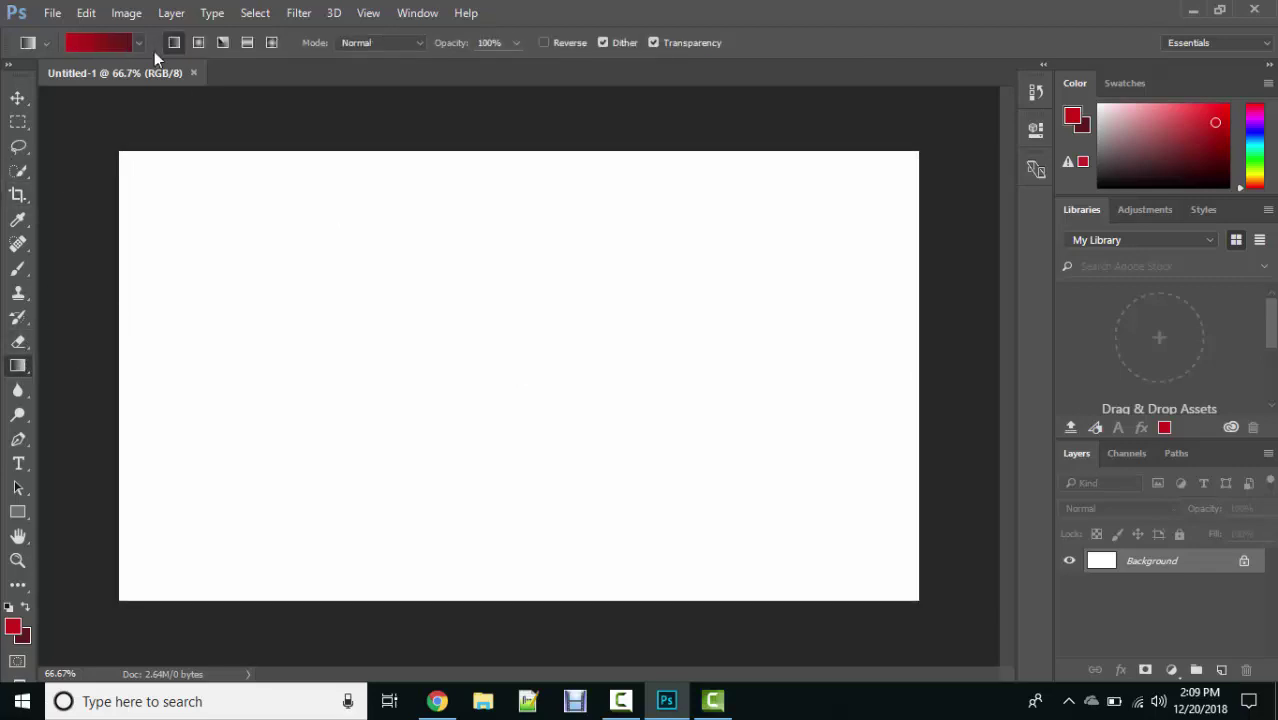
{"action": "left_click_drag", "start_coordinate": [208, 209], "coordinate": [672, 401]}
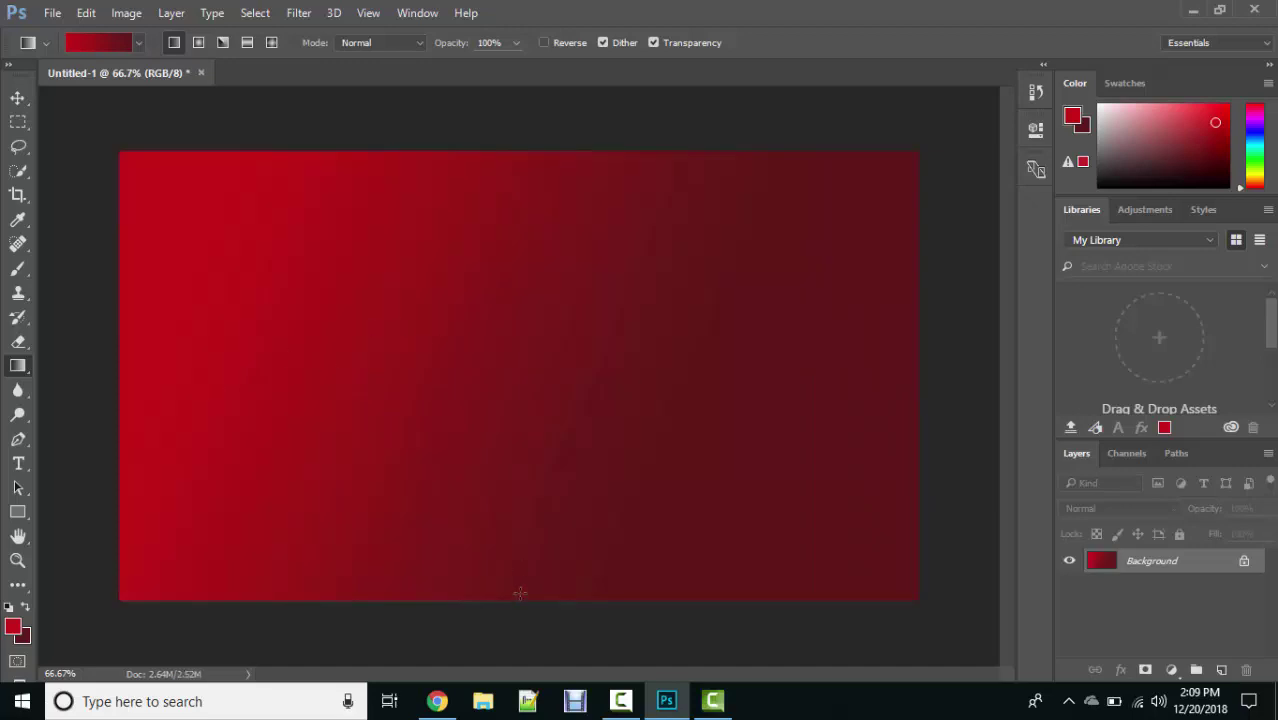
Run a Google image search for 'php png' in a new browser tab
{"action": "left_click", "coordinate": [437, 701]}
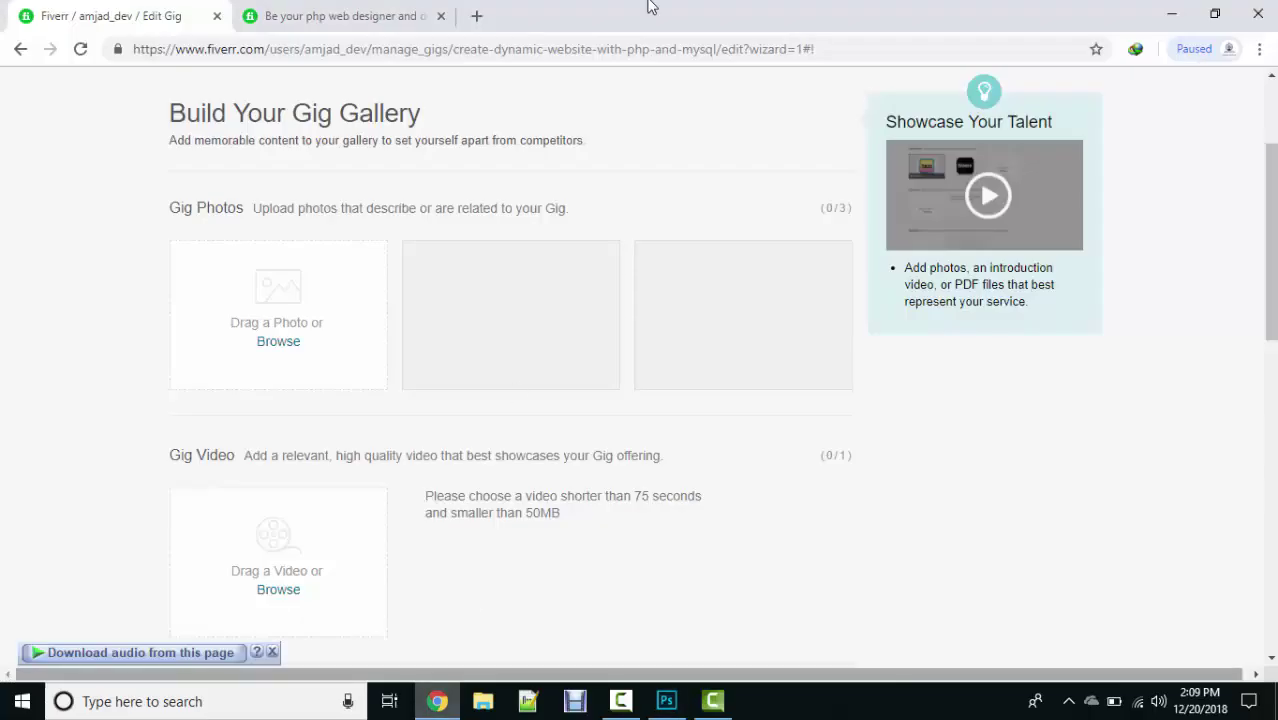
{"action": "left_click", "coordinate": [477, 16]}
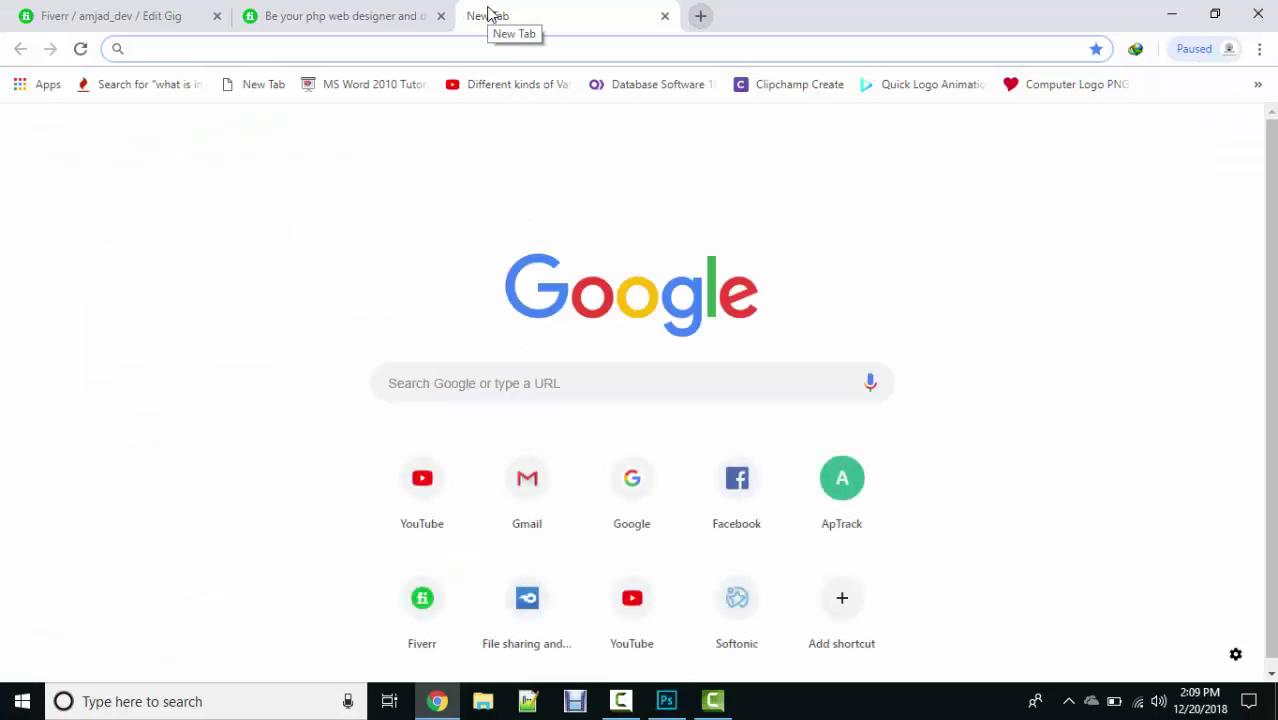
{"action": "type", "text": "php"}
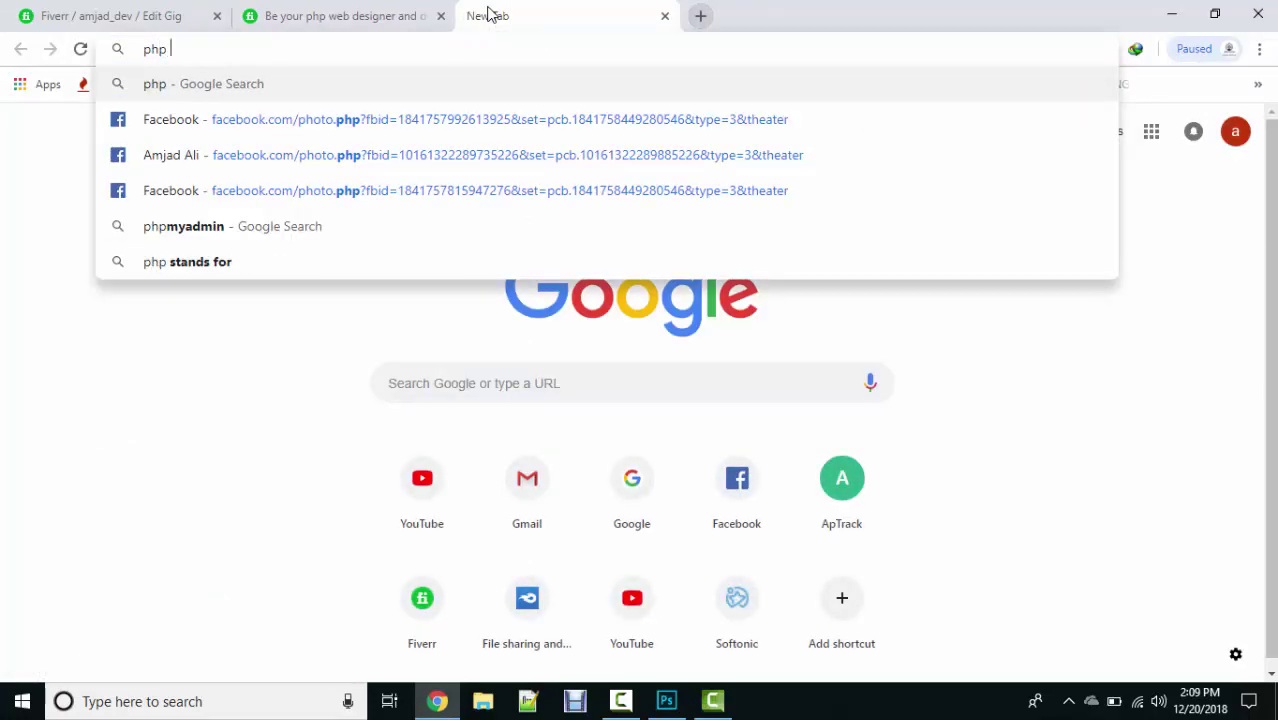
{"action": "type", "text": " png"}
{"action": "key", "text": "Return"}
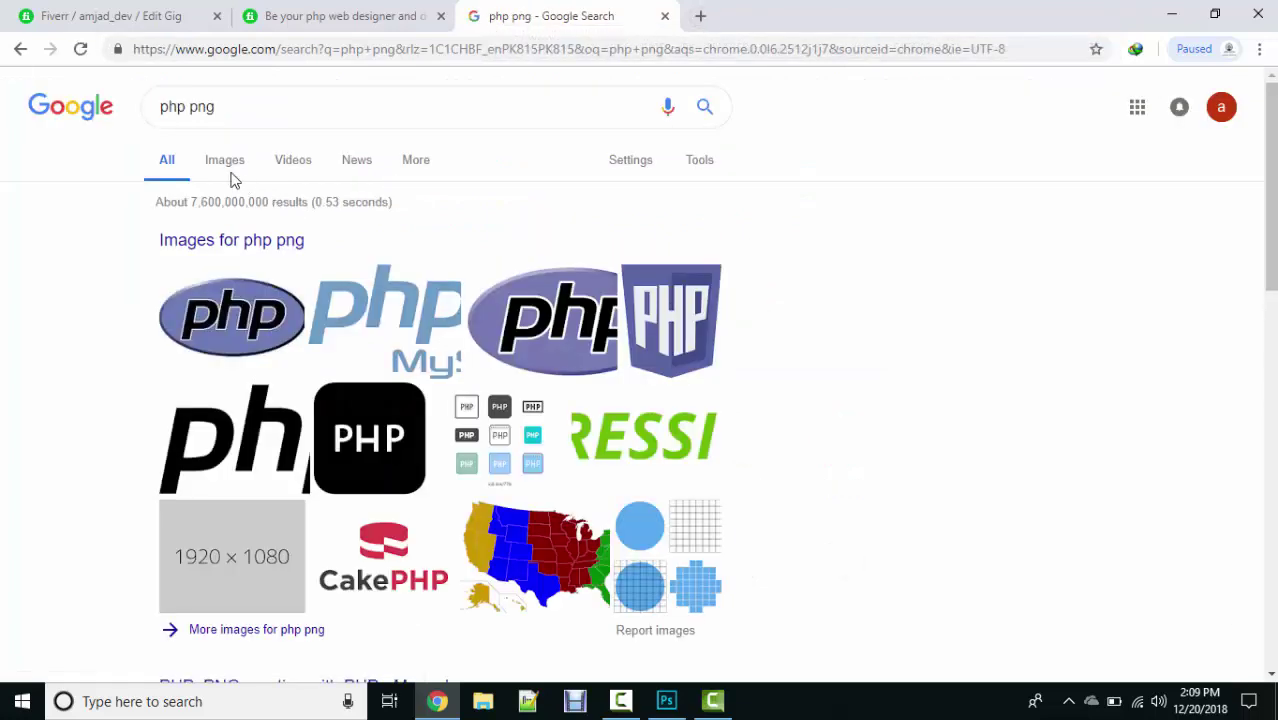
{"action": "left_click", "coordinate": [228, 168]}
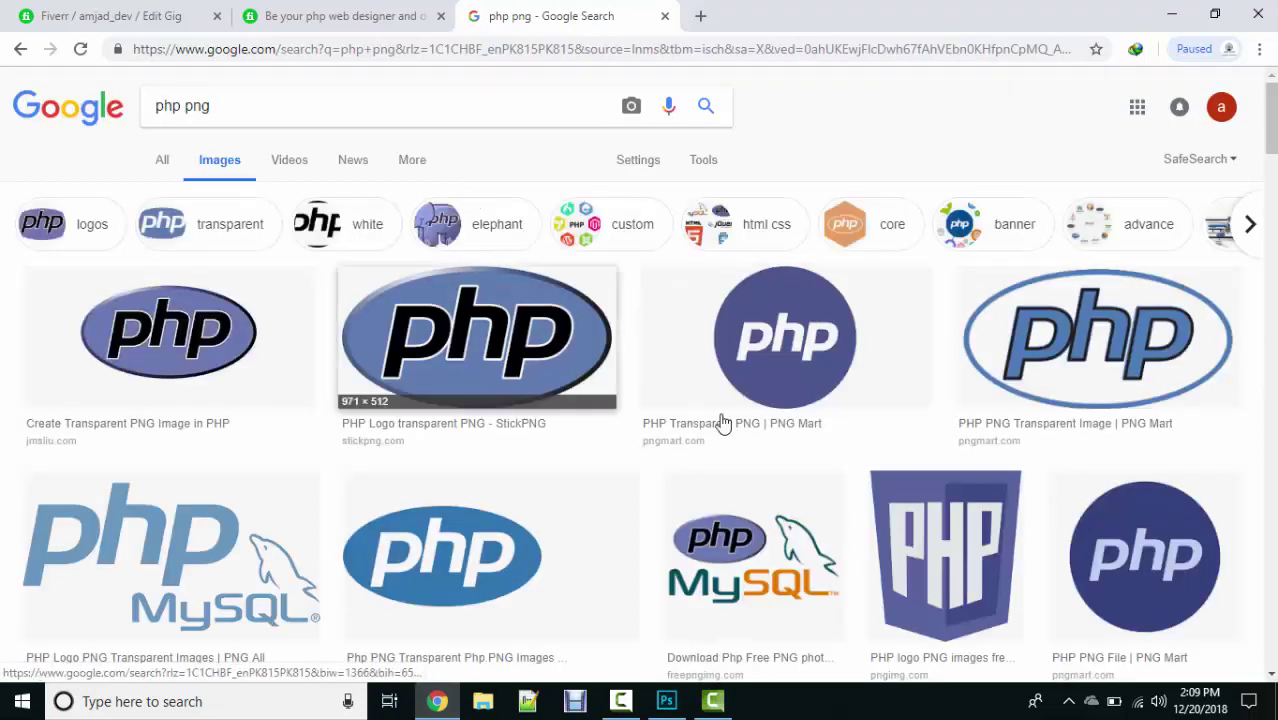
Download the transparent PHP MySQL logo image as a PNG file
{"action": "left_click", "coordinate": [262, 548]}
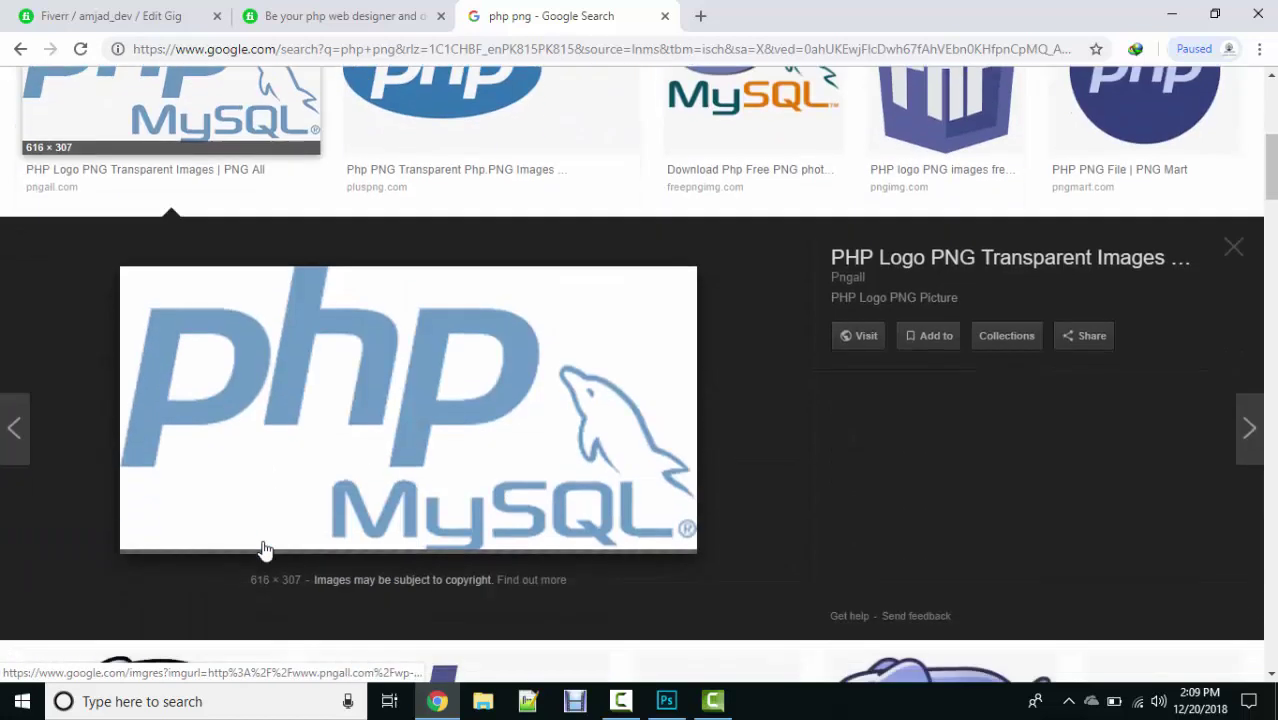
{"action": "right_click", "coordinate": [424, 456]}
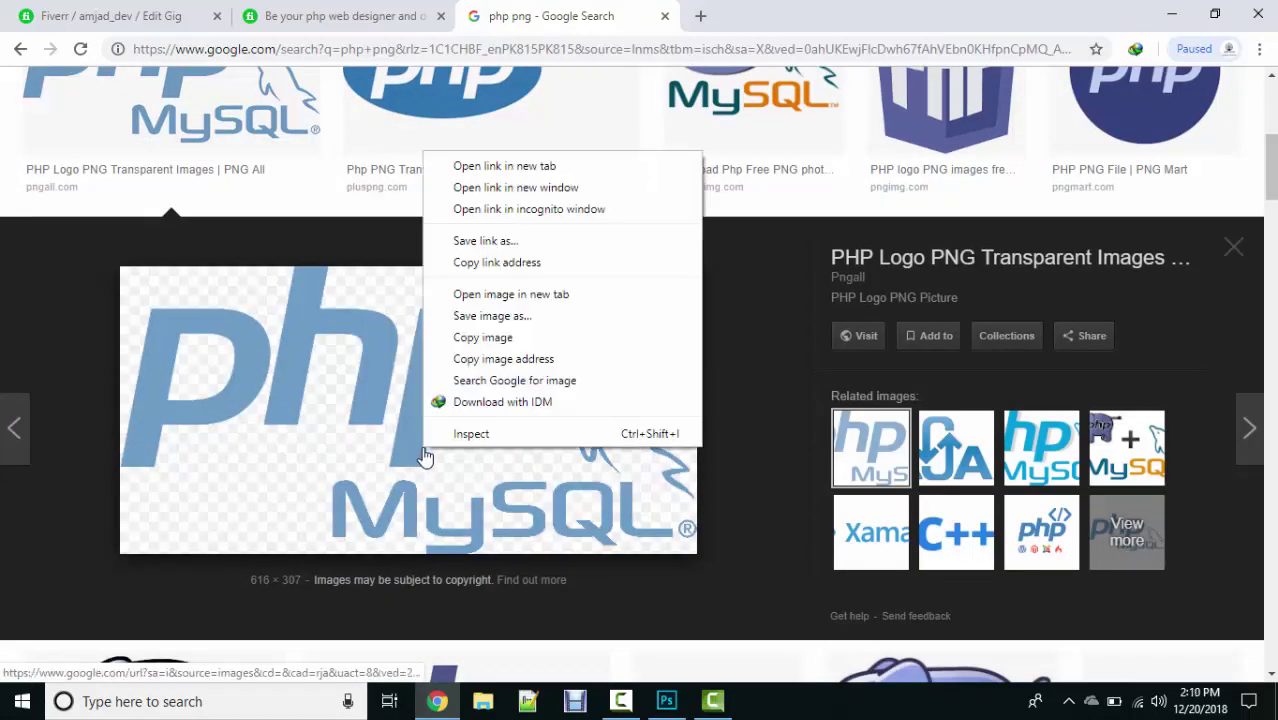
{"action": "left_click", "coordinate": [503, 320]}
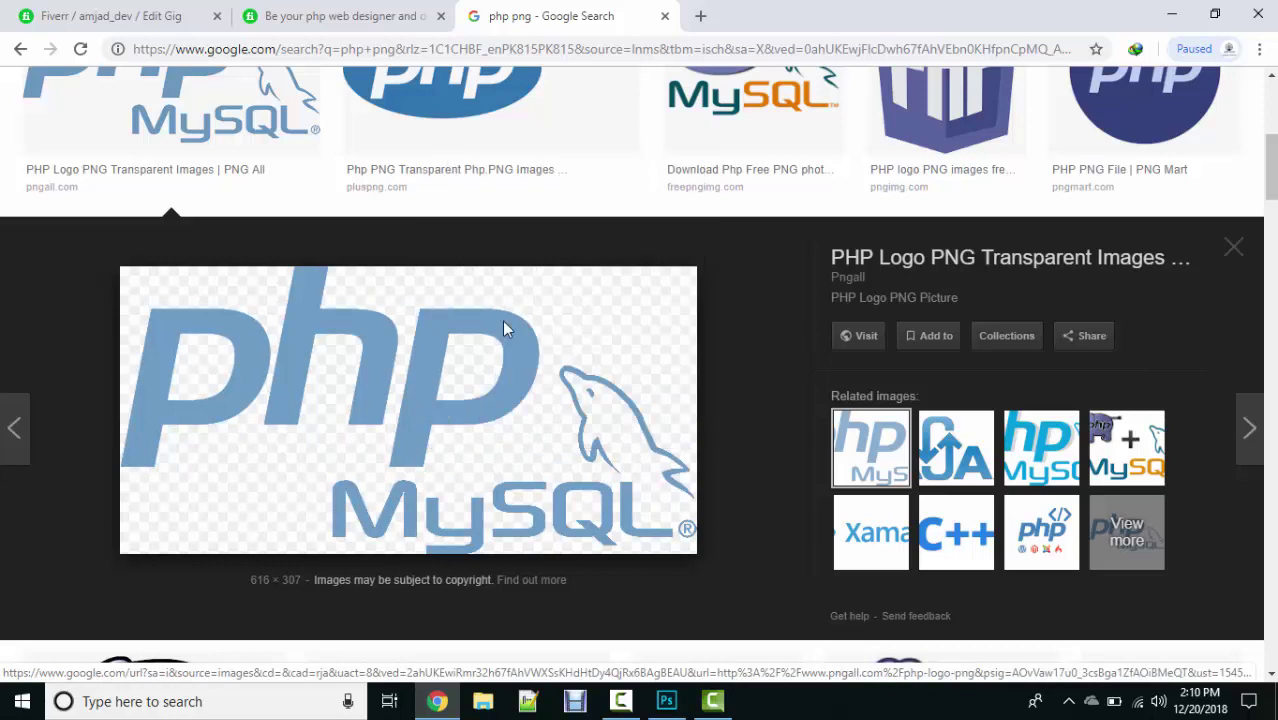
{"action": "left_click", "coordinate": [1120, 651]}
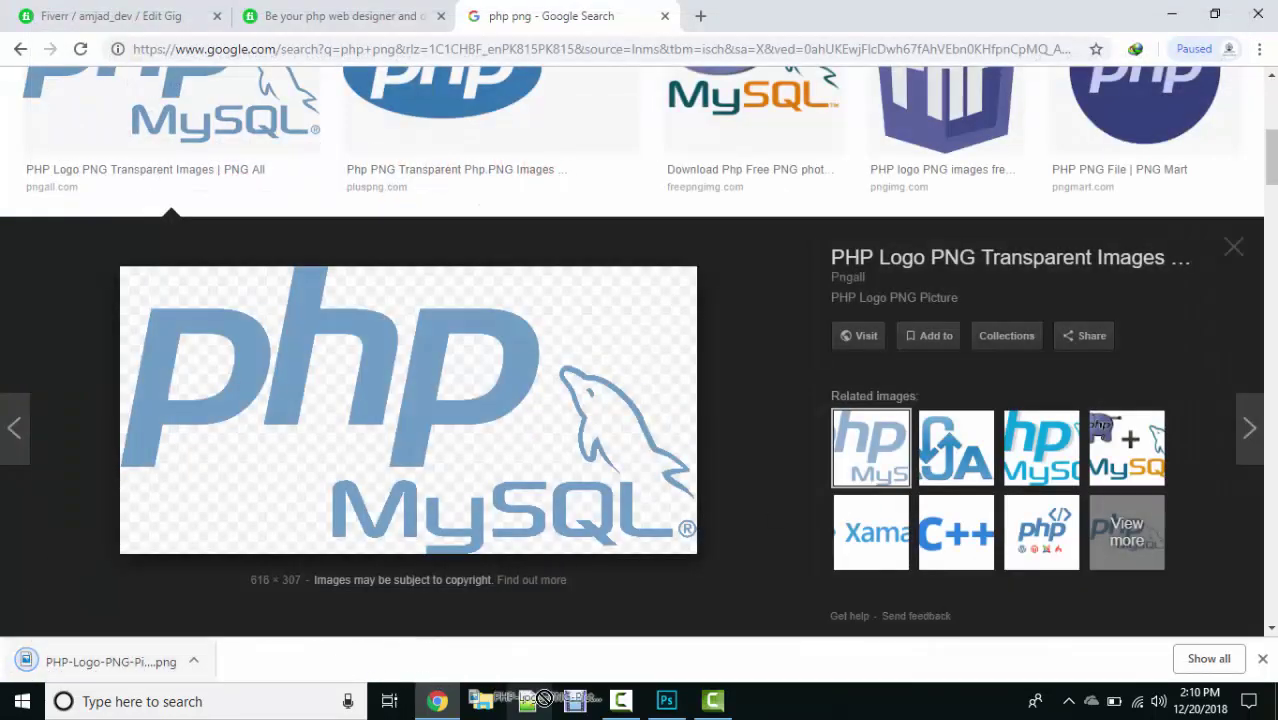
Place the downloaded PHP MySQL logo, scale it down, and centre it near the canvas top
{"action": "left_click", "coordinate": [666, 701]}
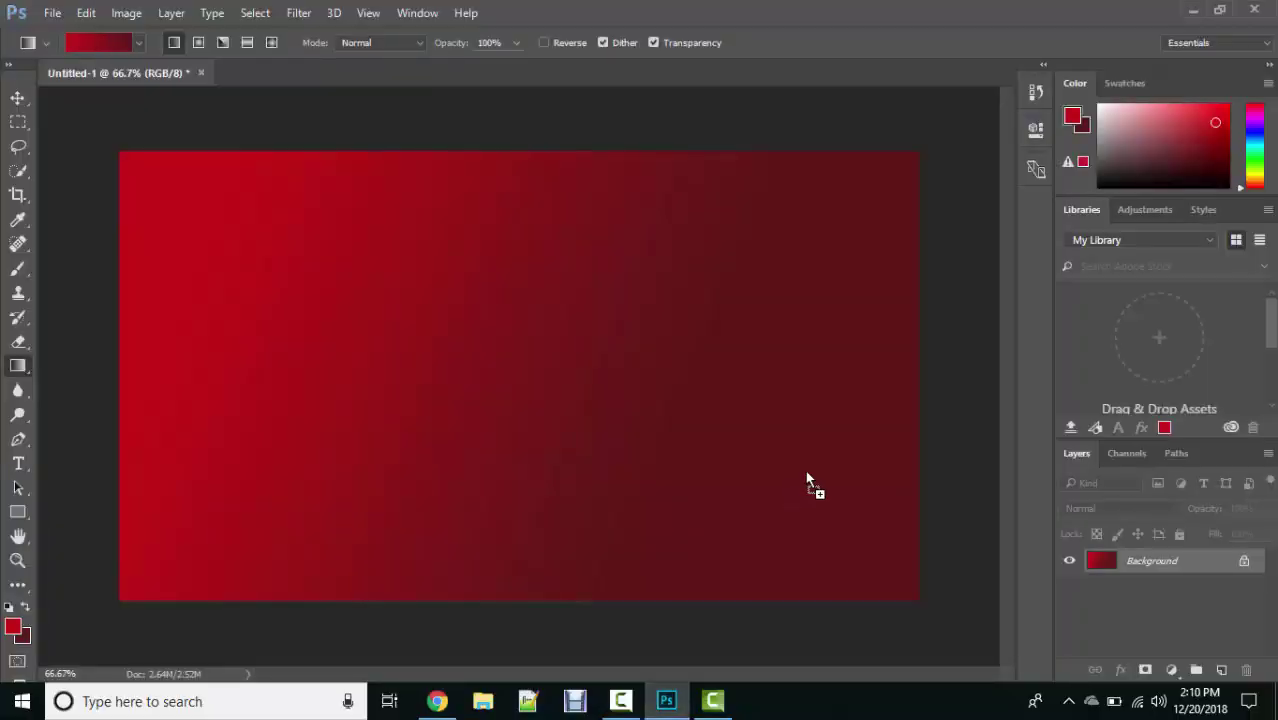
{"action": "left_click_drag", "start_coordinate": [807, 478], "coordinate": [807, 480]}
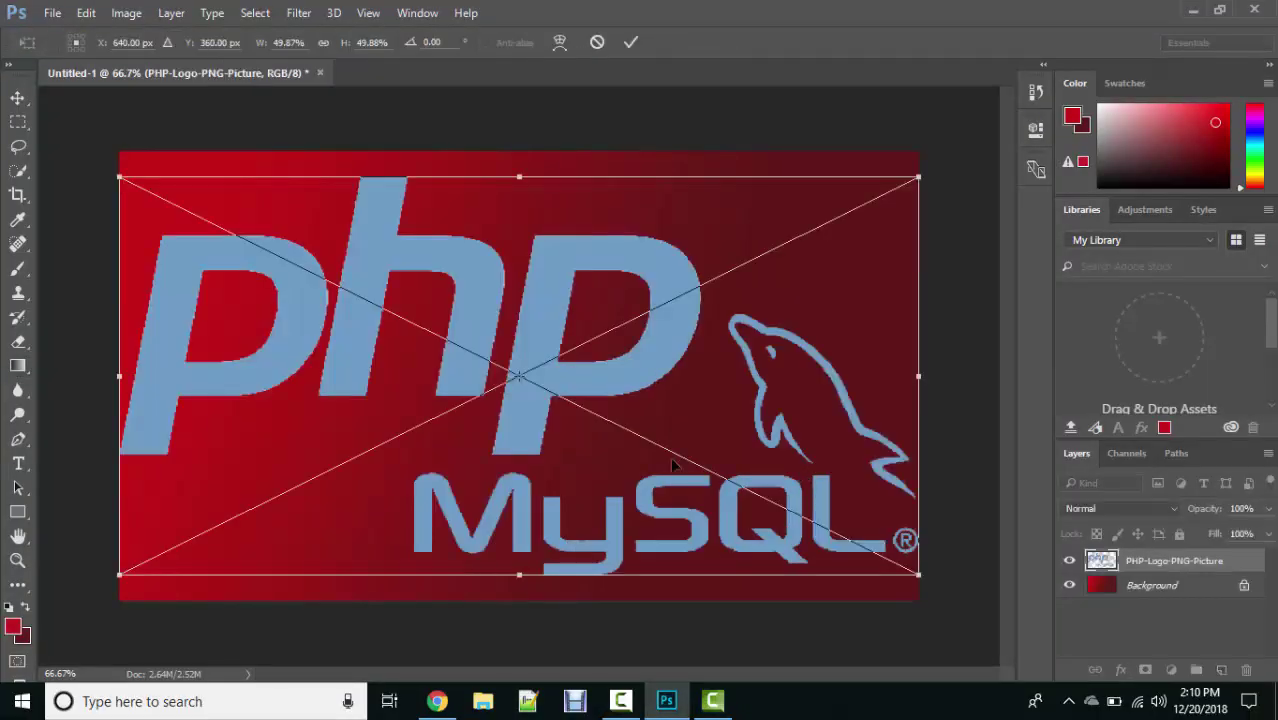
{"action": "left_click_drag", "start_coordinate": [921, 575], "coordinate": [386, 316]}
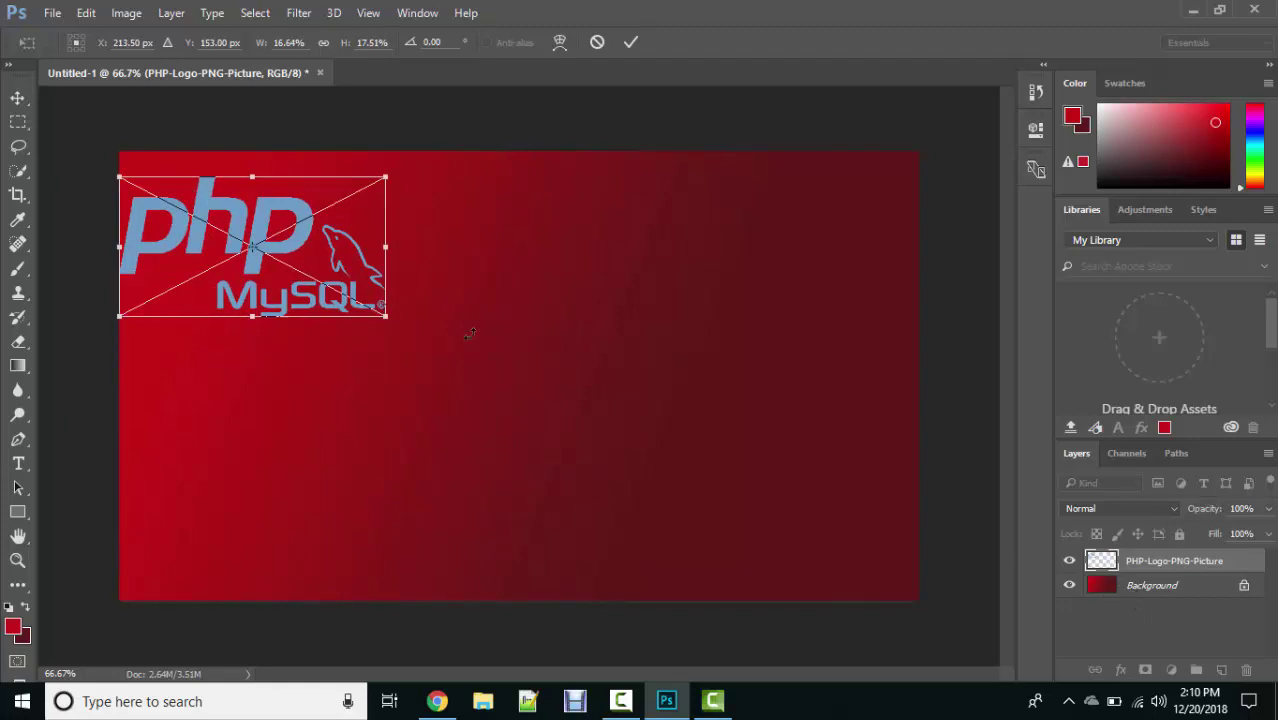
{"action": "left_click", "coordinate": [18, 97]}
{"action": "left_click", "coordinate": [547, 278]}
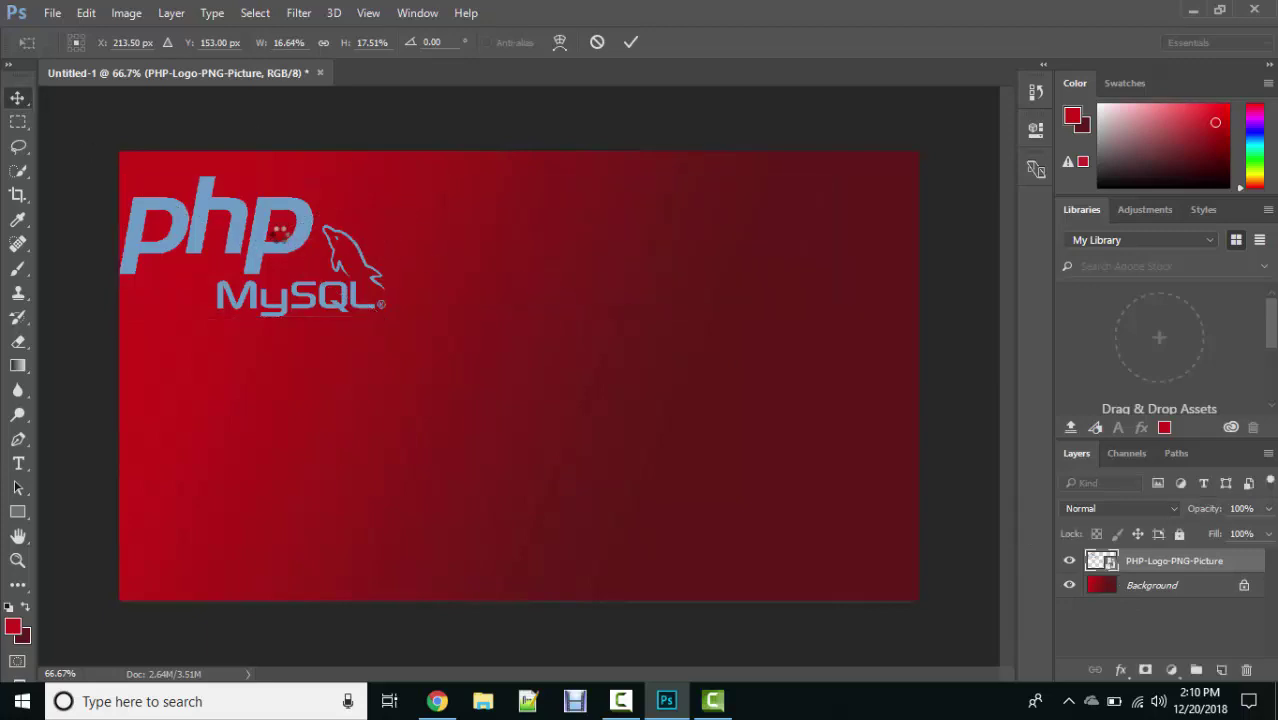
{"action": "left_click_drag", "start_coordinate": [278, 232], "coordinate": [505, 221]}
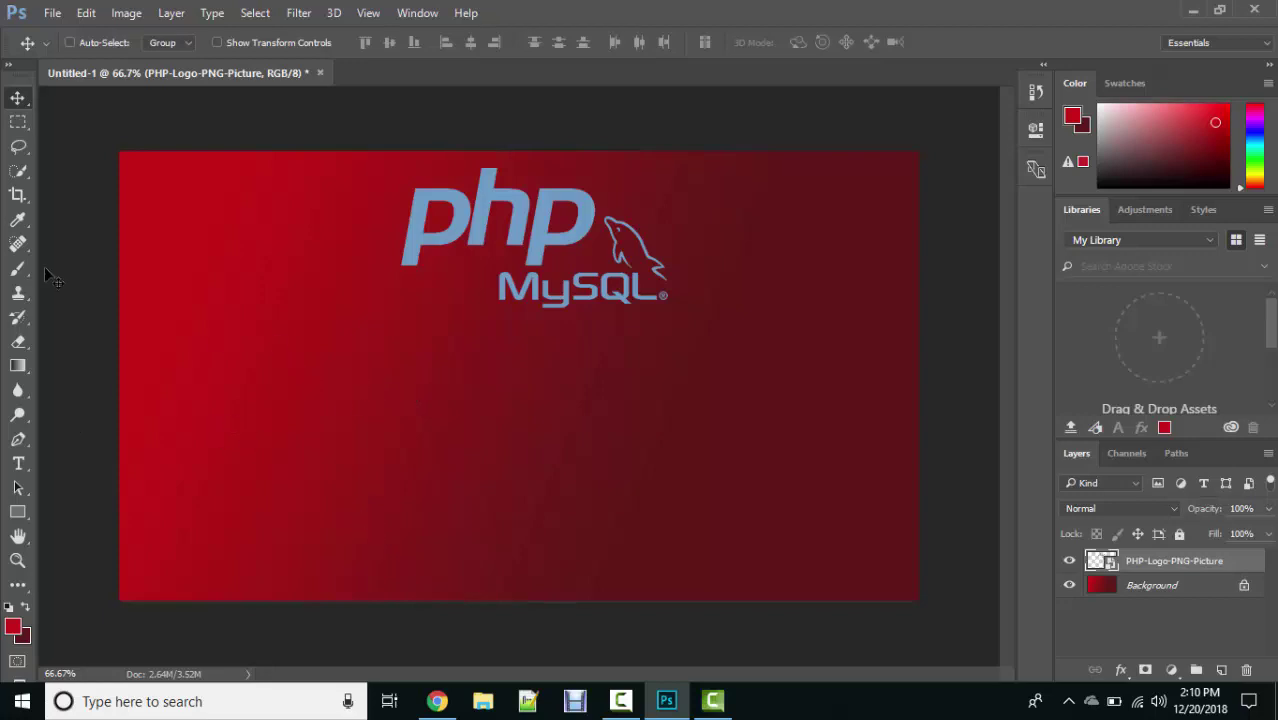
{"action": "left_click_drag", "start_coordinate": [438, 240], "coordinate": [422, 238]}
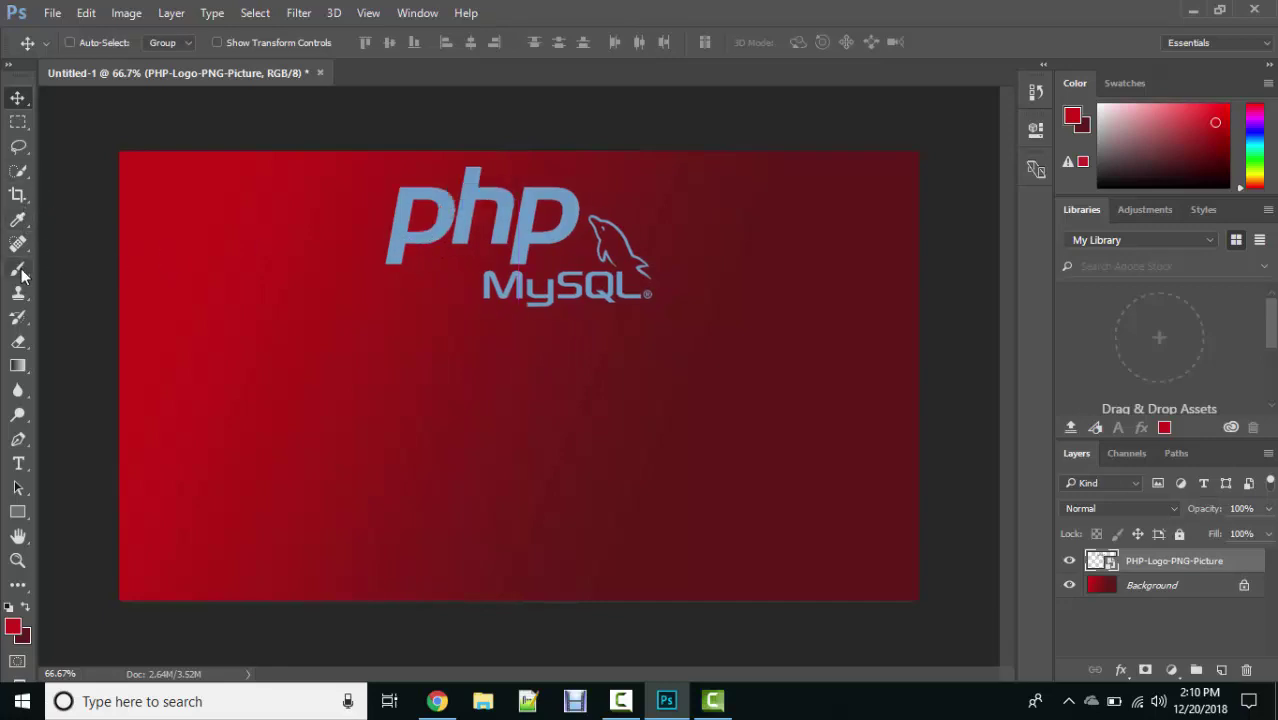
Draw a text box below the logo set to 30 pt near-white type
{"action": "left_click", "coordinate": [18, 463]}
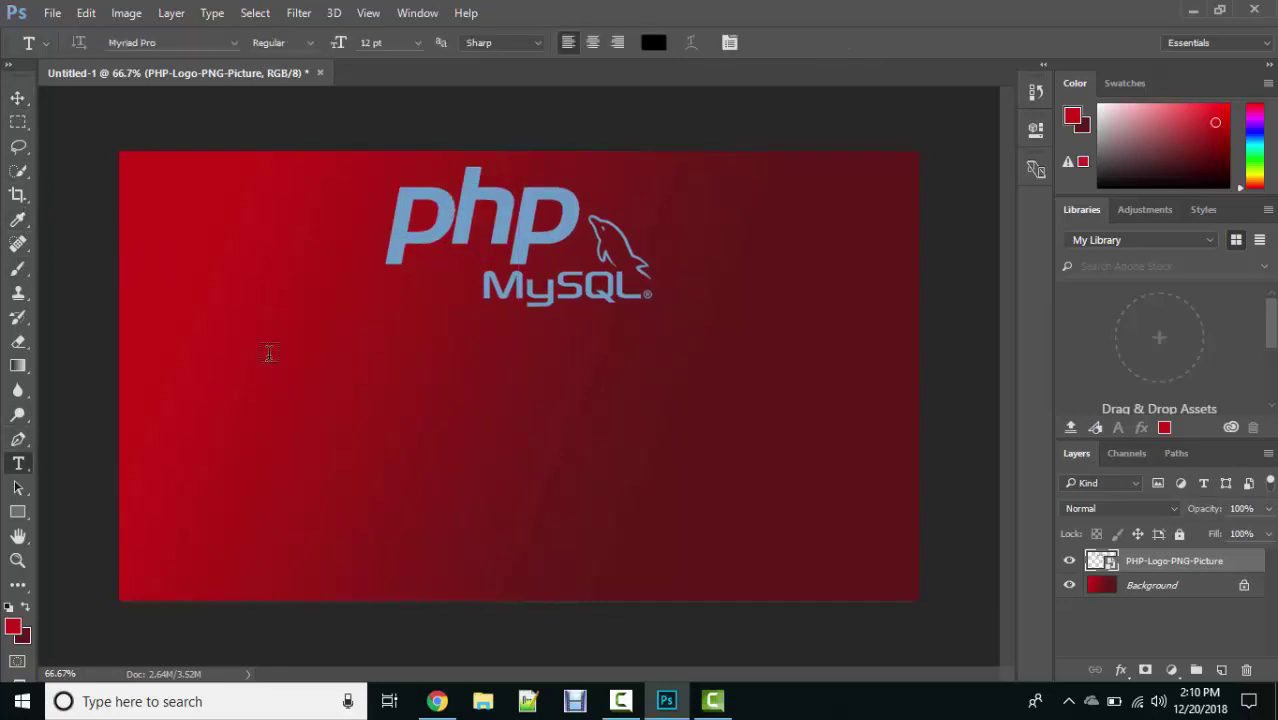
{"action": "left_click_drag", "start_coordinate": [243, 351], "coordinate": [809, 555]}
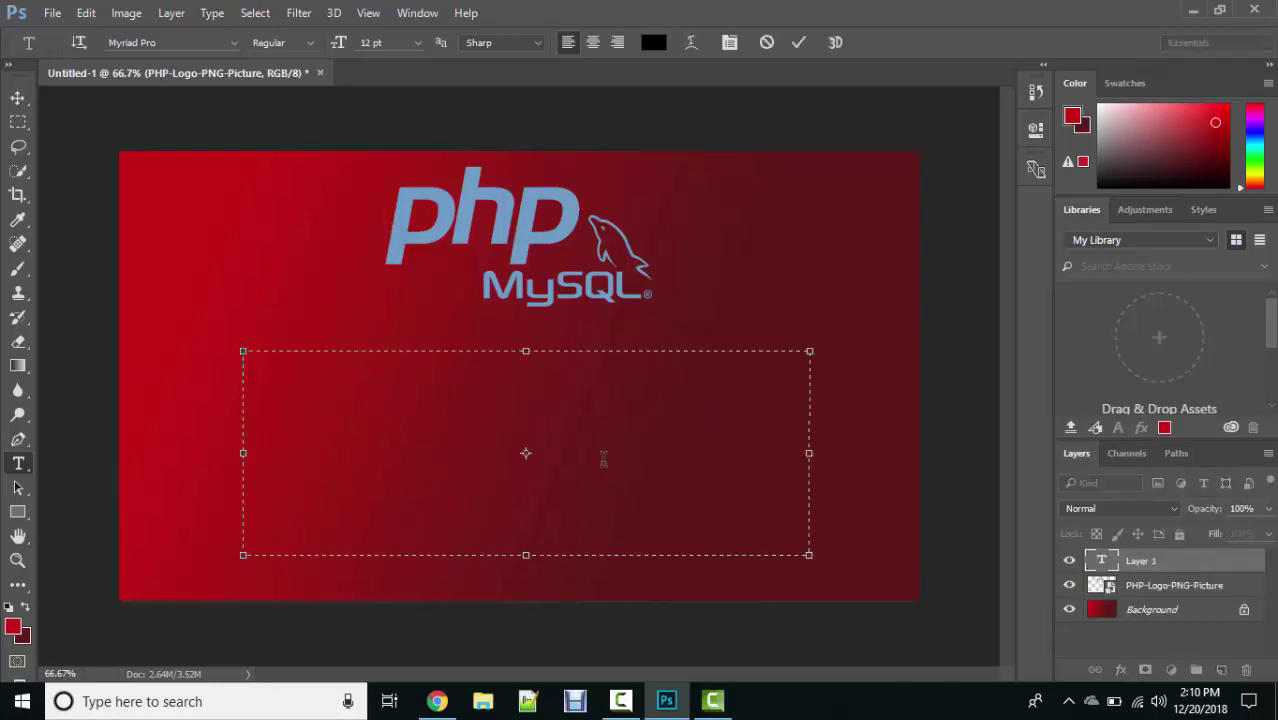
{"action": "left_click", "coordinate": [416, 42]}
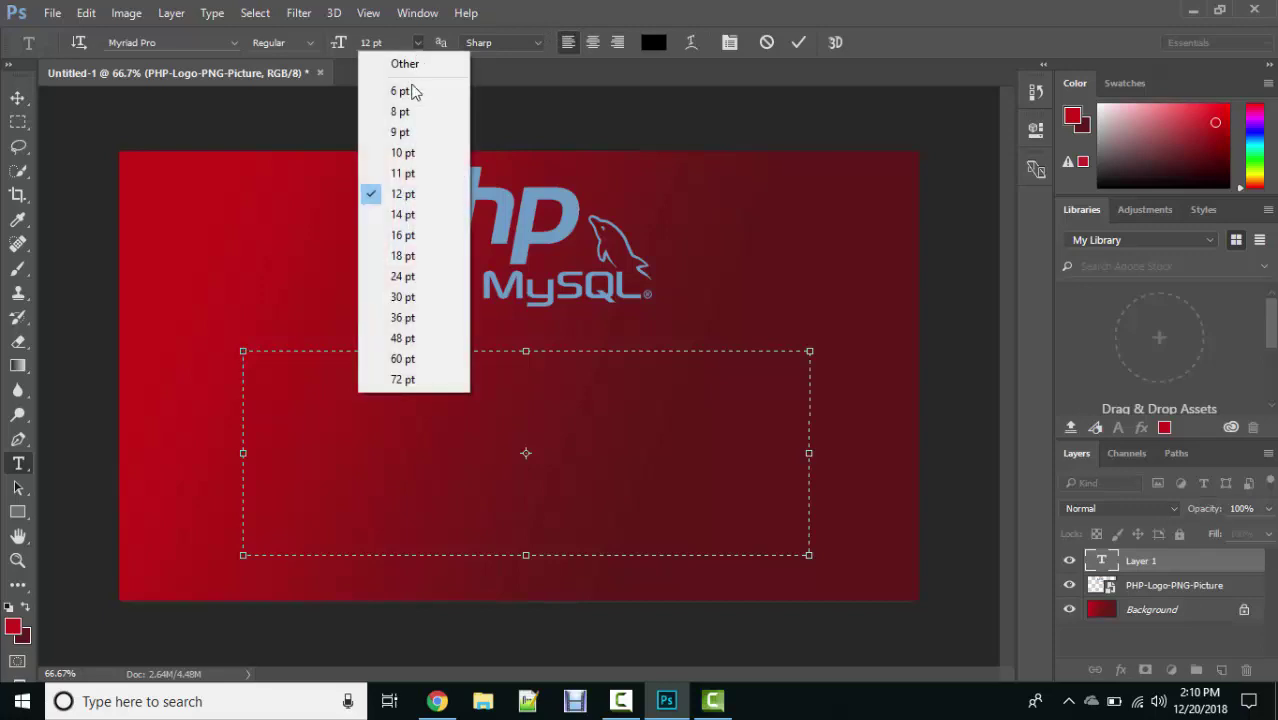
{"action": "left_click", "coordinate": [398, 299]}
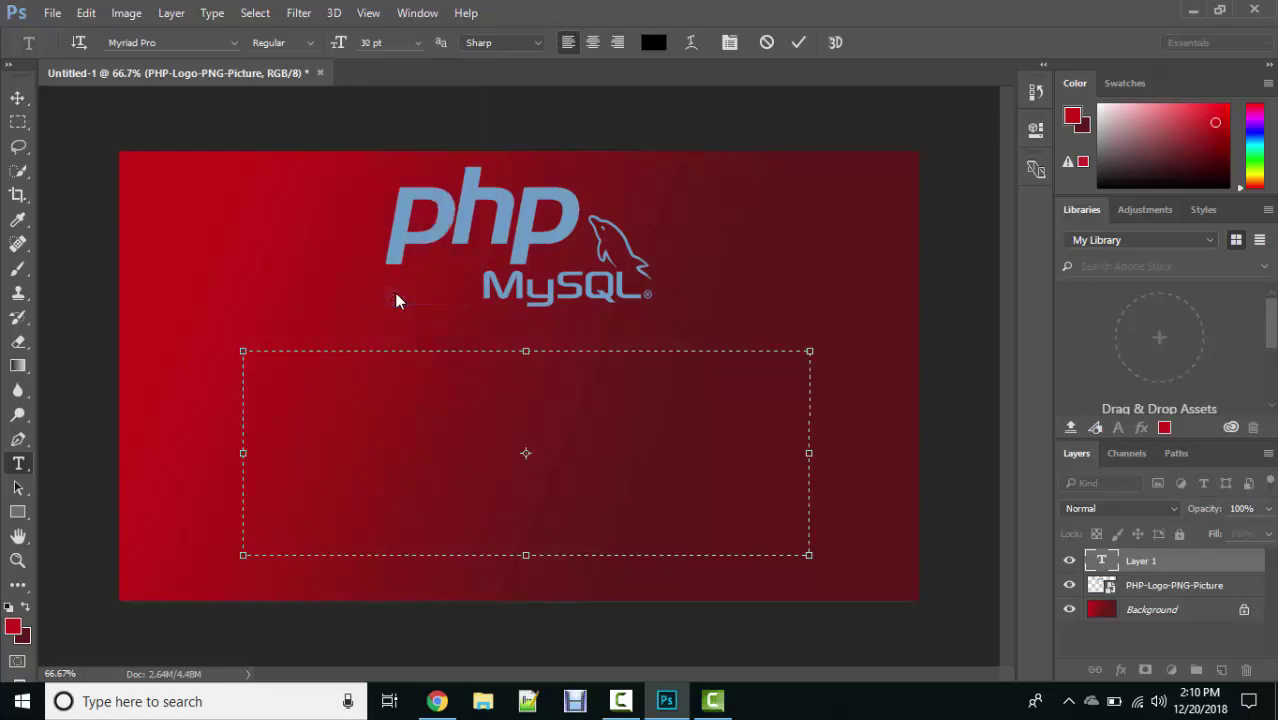
{"action": "left_click", "coordinate": [655, 47]}
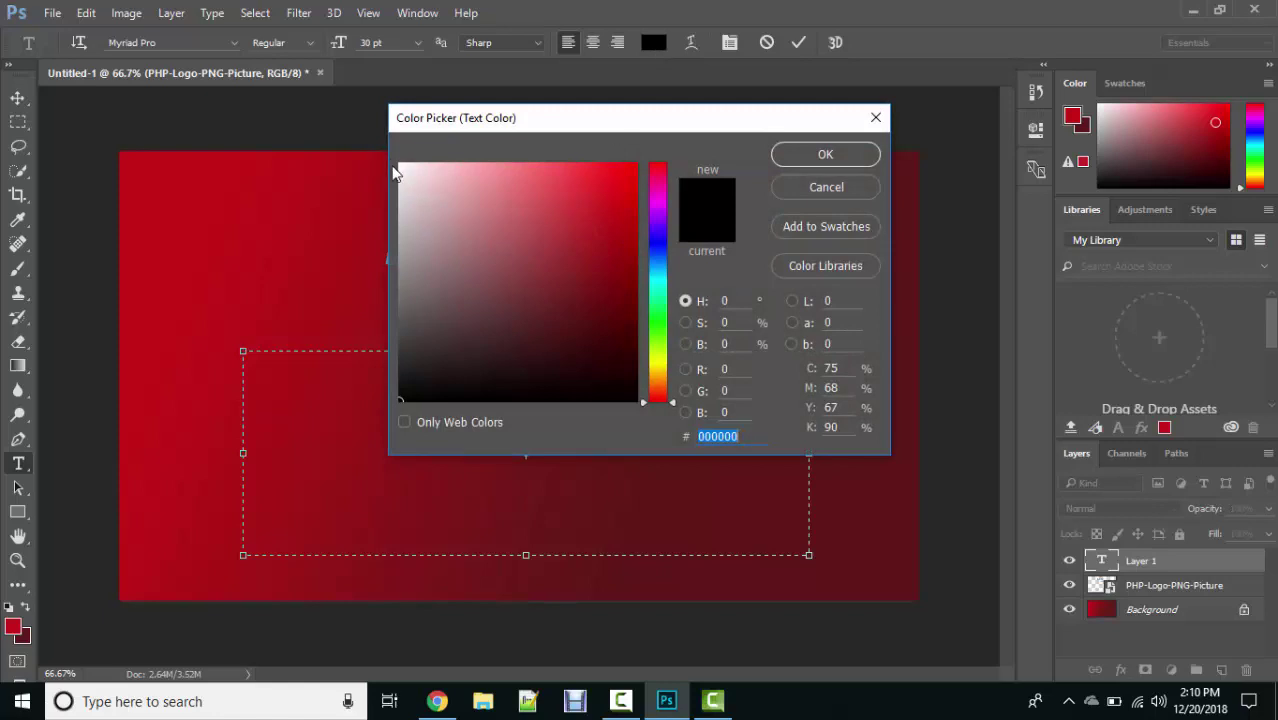
{"action": "left_click", "coordinate": [401, 166]}
{"action": "left_click", "coordinate": [840, 152]}
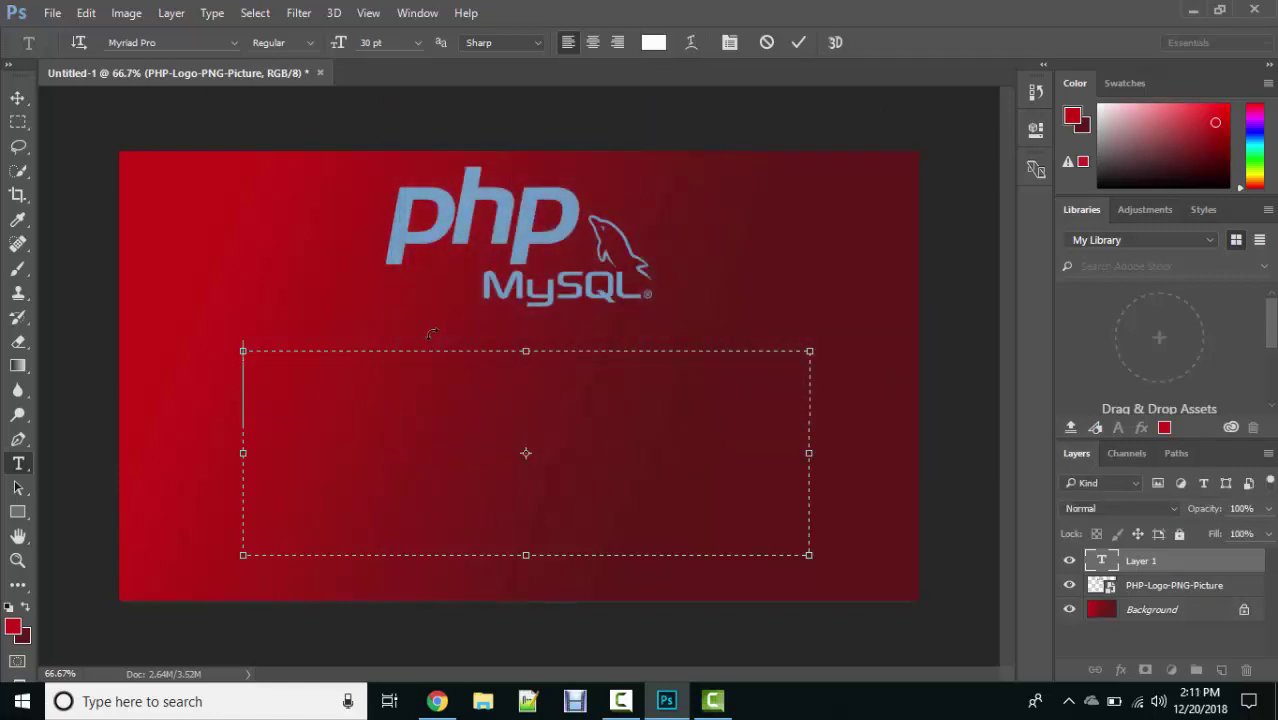
Type 'Responsive Design' and widen and heighten the text box to span the canvas
{"action": "type", "text": "-Respos"}
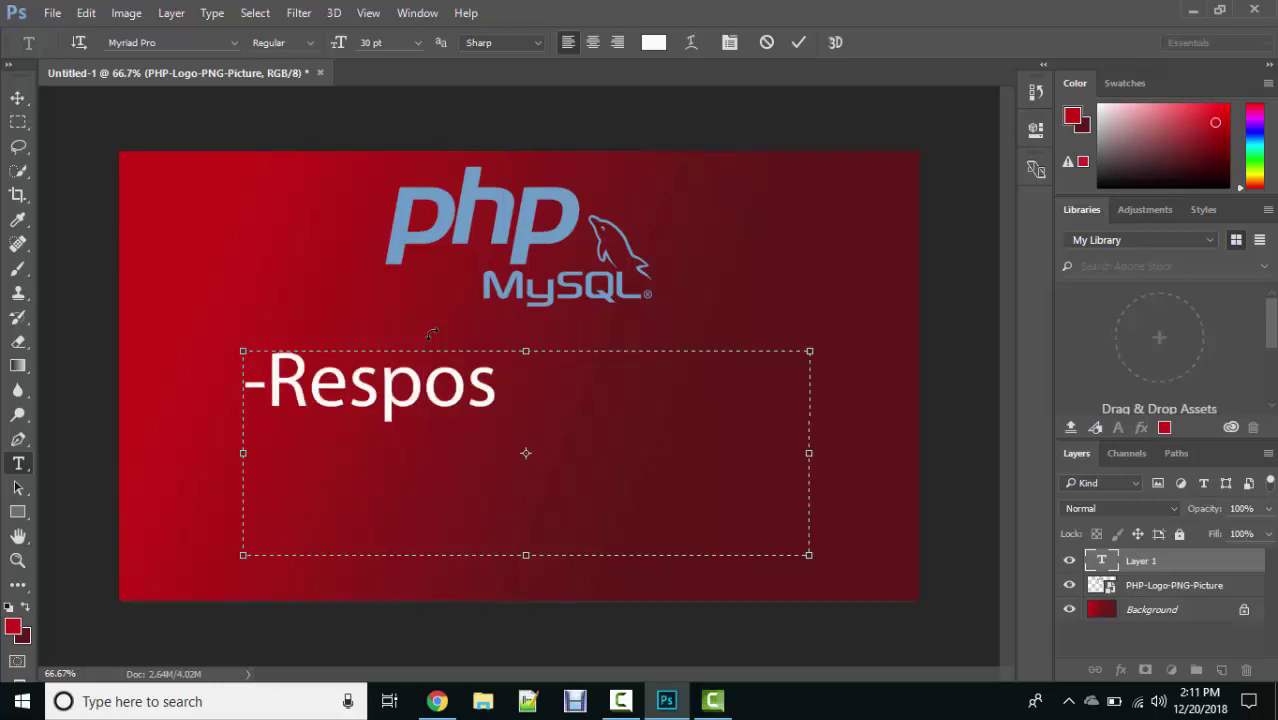
{"action": "key", "text": "BackSpace"}
{"action": "type", "text": "nsi"}
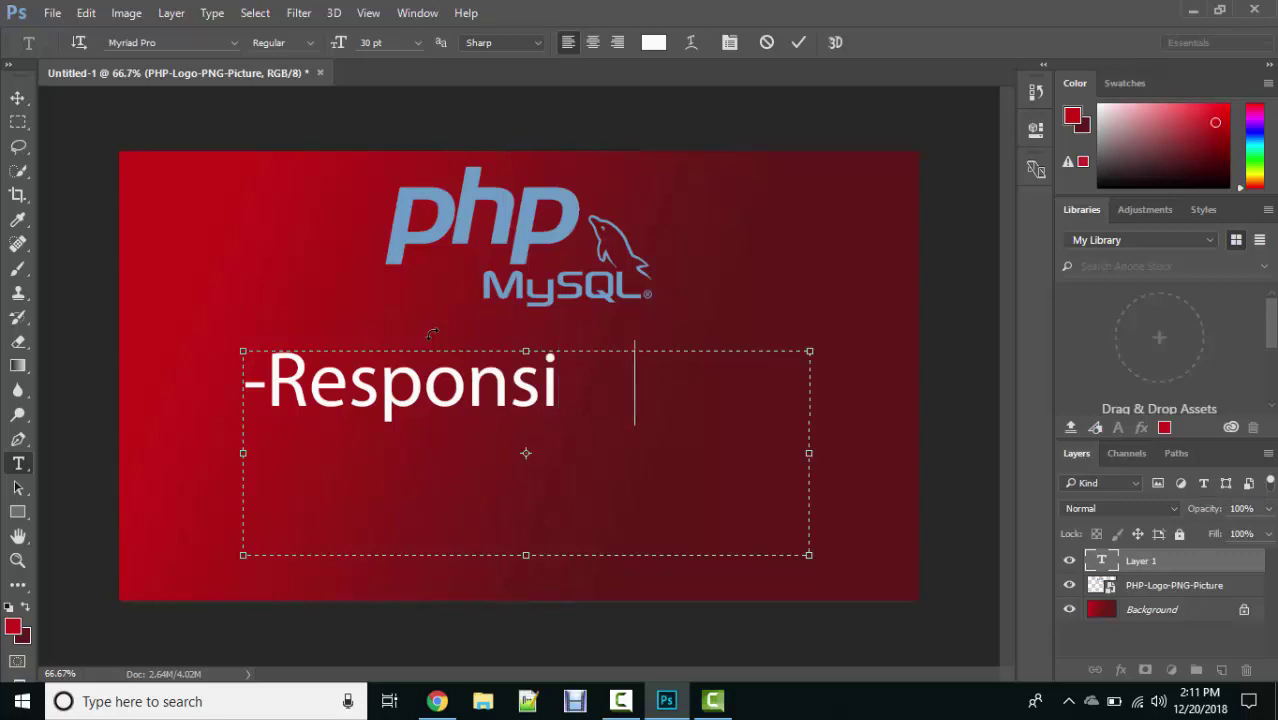
{"action": "type", "text": "ve Desi"}
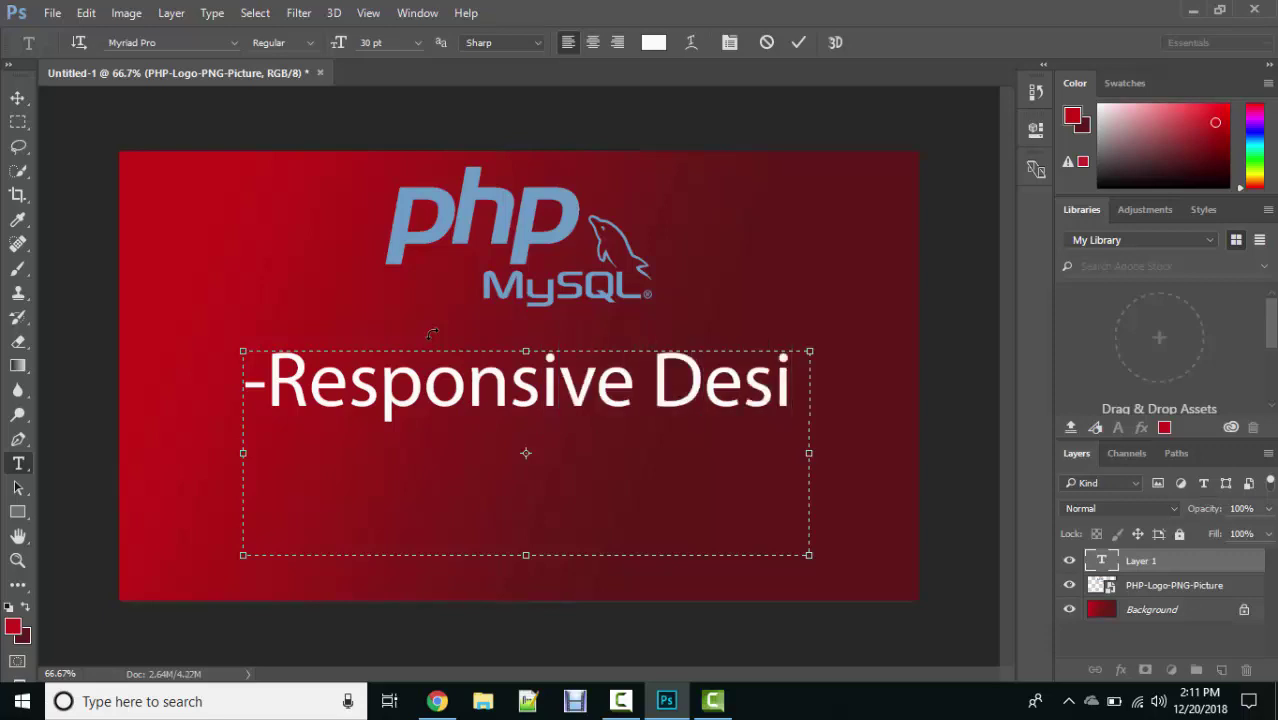
{"action": "type", "text": "gn"}
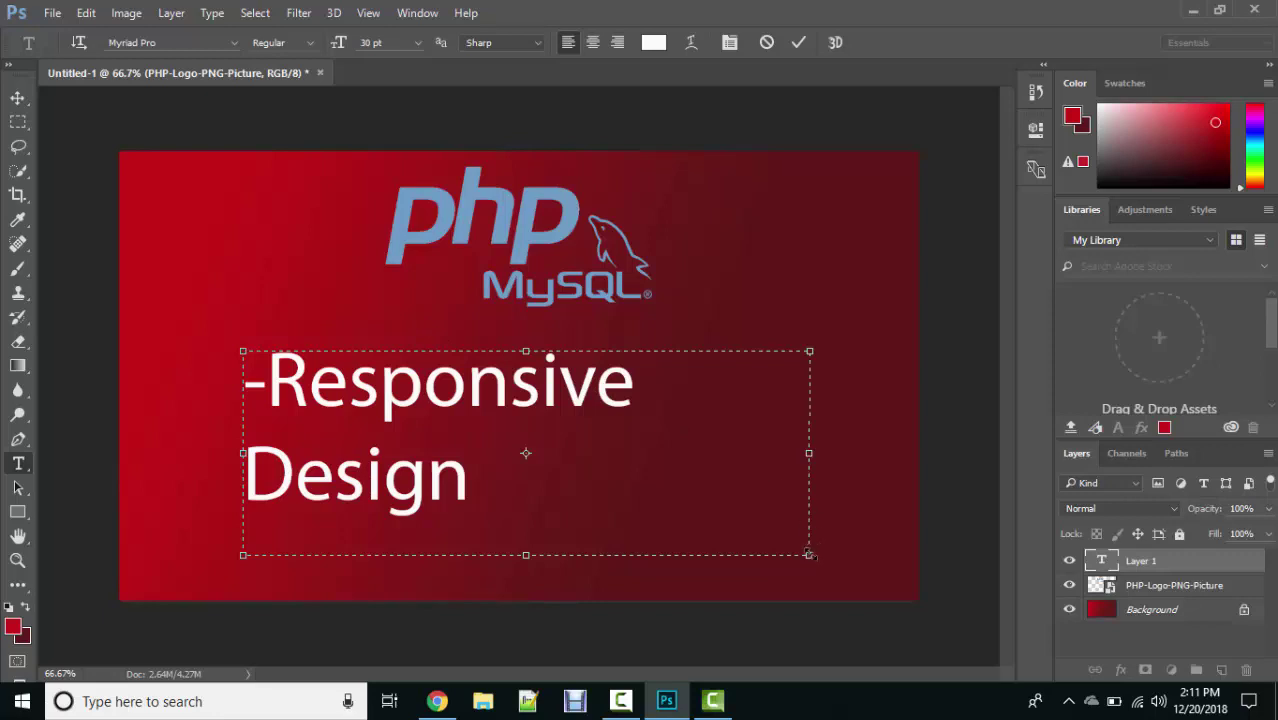
{"action": "left_click_drag", "start_coordinate": [810, 555], "coordinate": [918, 553]}
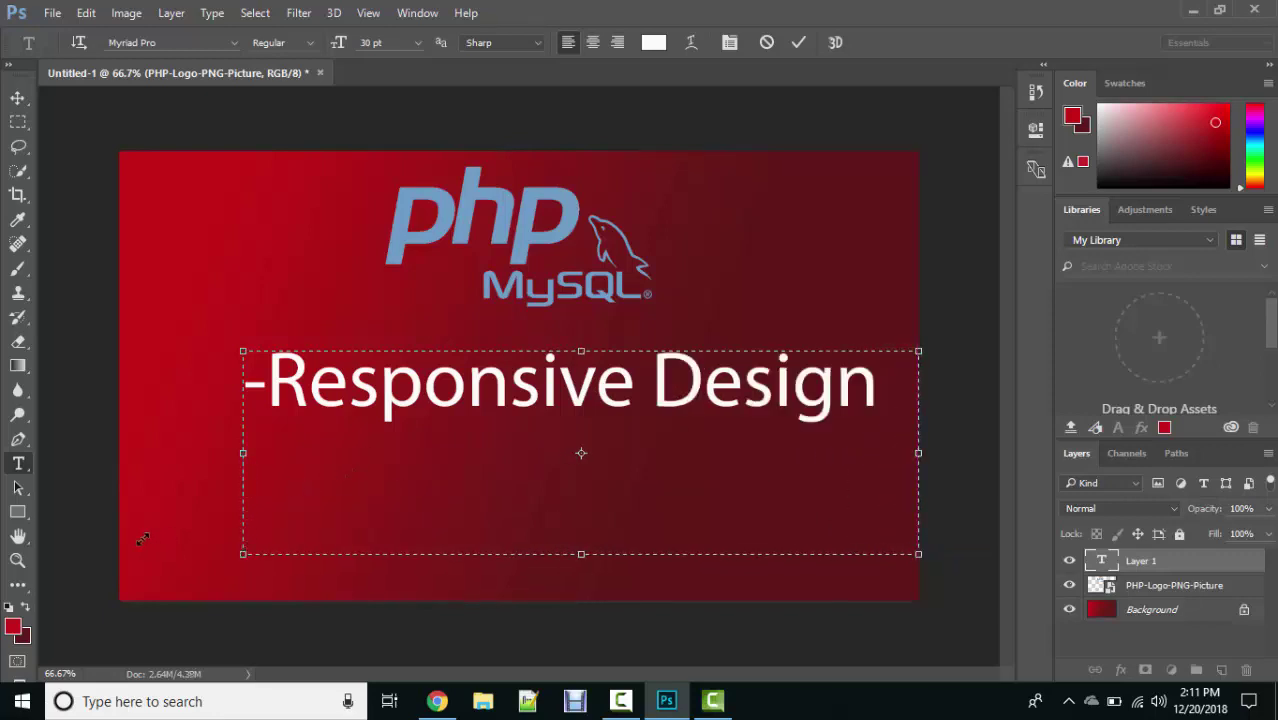
{"action": "left_click_drag", "start_coordinate": [143, 538], "coordinate": [119, 537]}
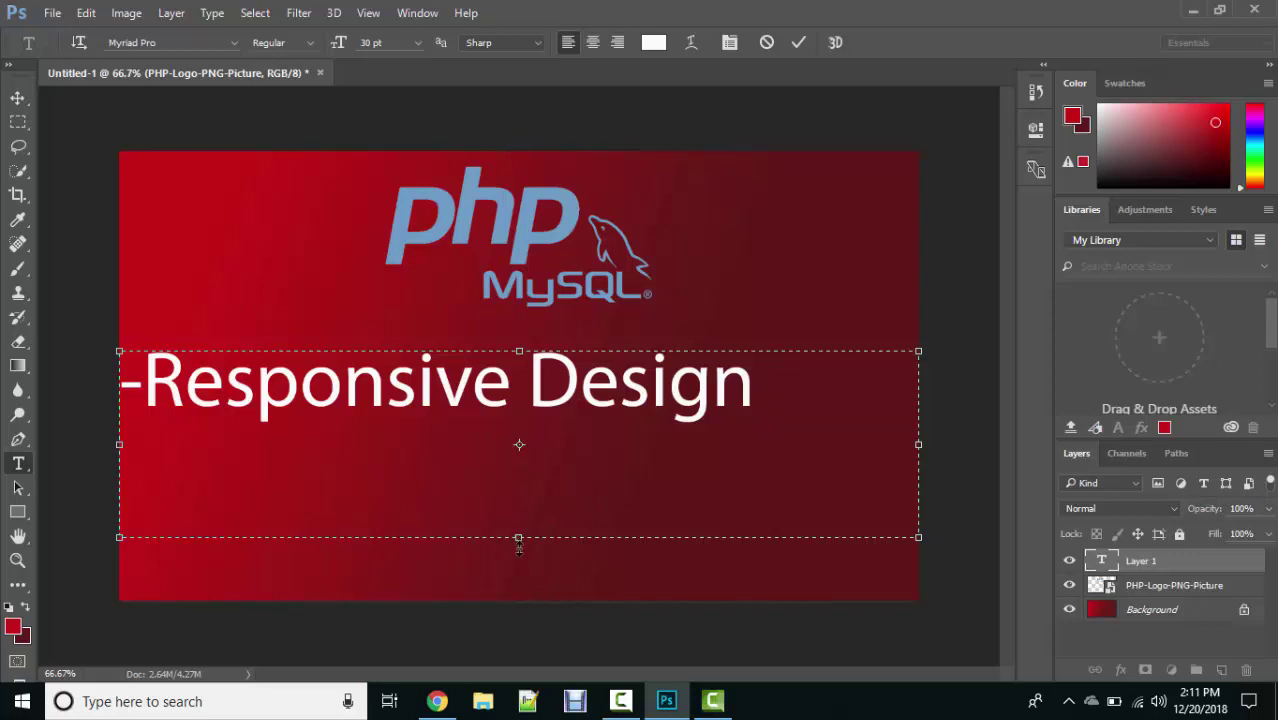
{"action": "left_click_drag", "start_coordinate": [519, 547], "coordinate": [518, 582]}
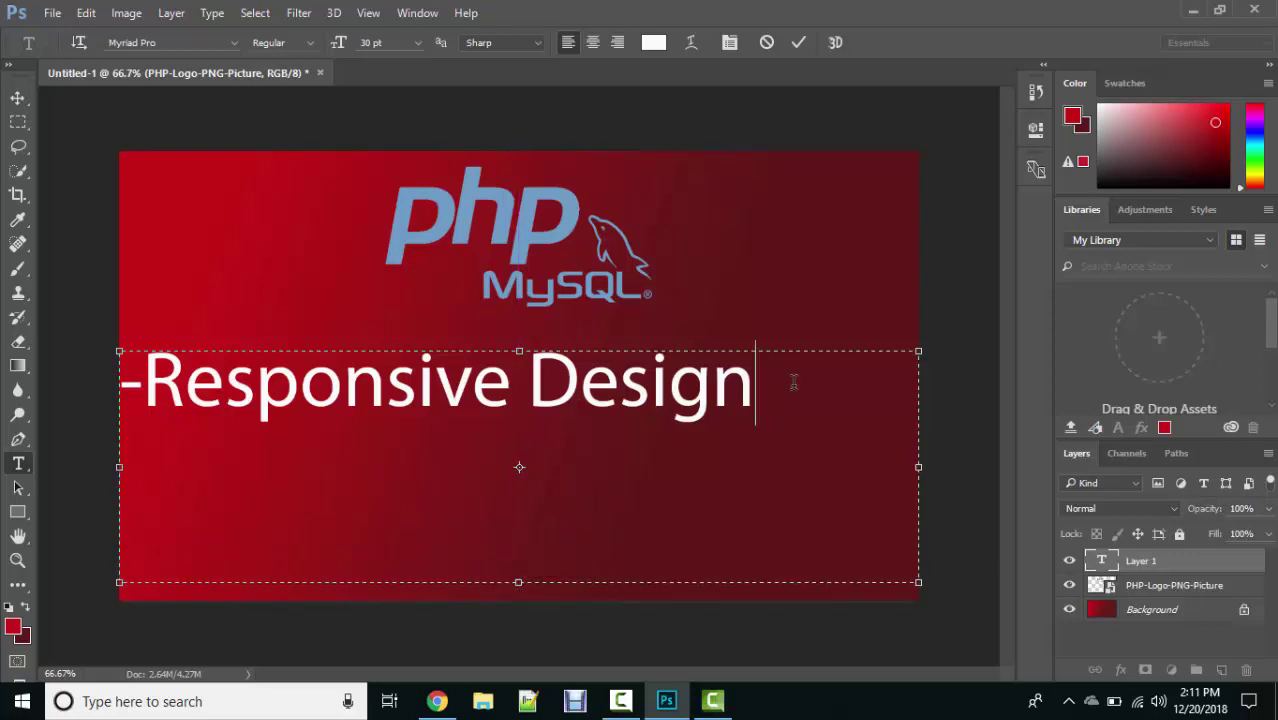
Reduce all the text in the box to 18 pt
{"action": "key", "text": "ctrl+a"}
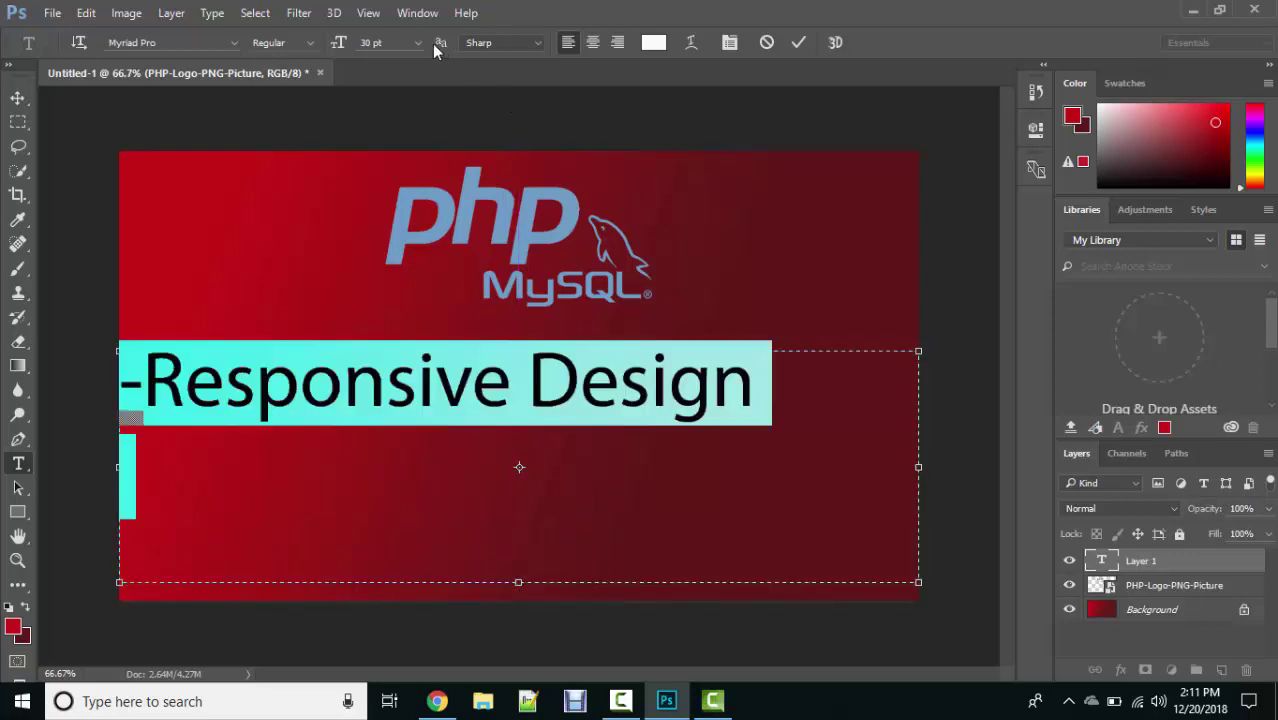
{"action": "left_click", "coordinate": [419, 43]}
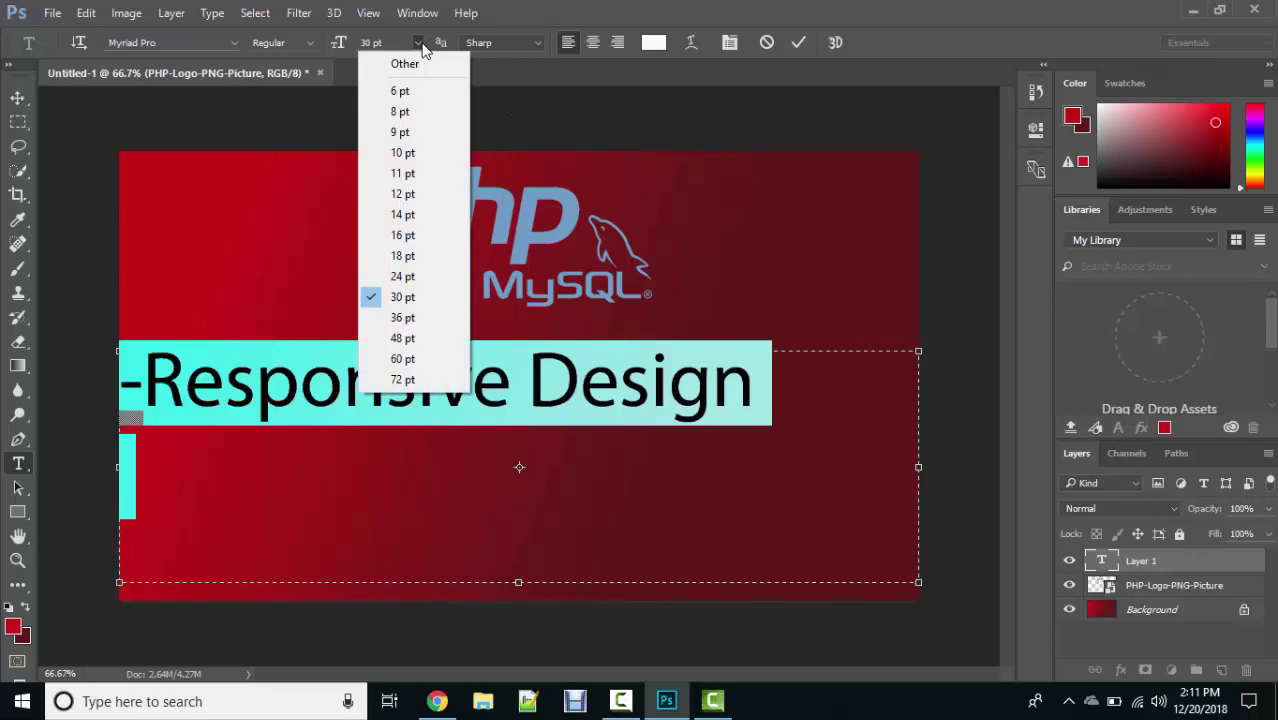
{"action": "left_click", "coordinate": [421, 285]}
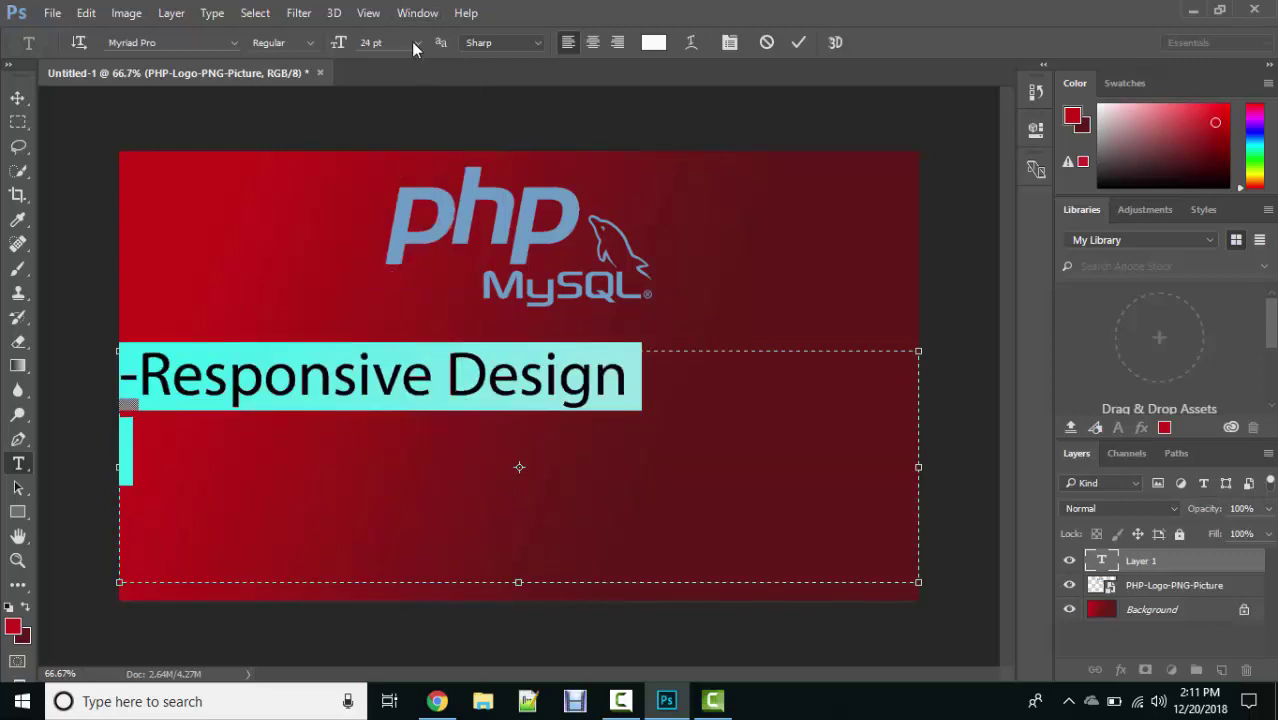
{"action": "left_click", "coordinate": [415, 42]}
{"action": "left_click", "coordinate": [420, 254]}
{"action": "left_click", "coordinate": [576, 398]}
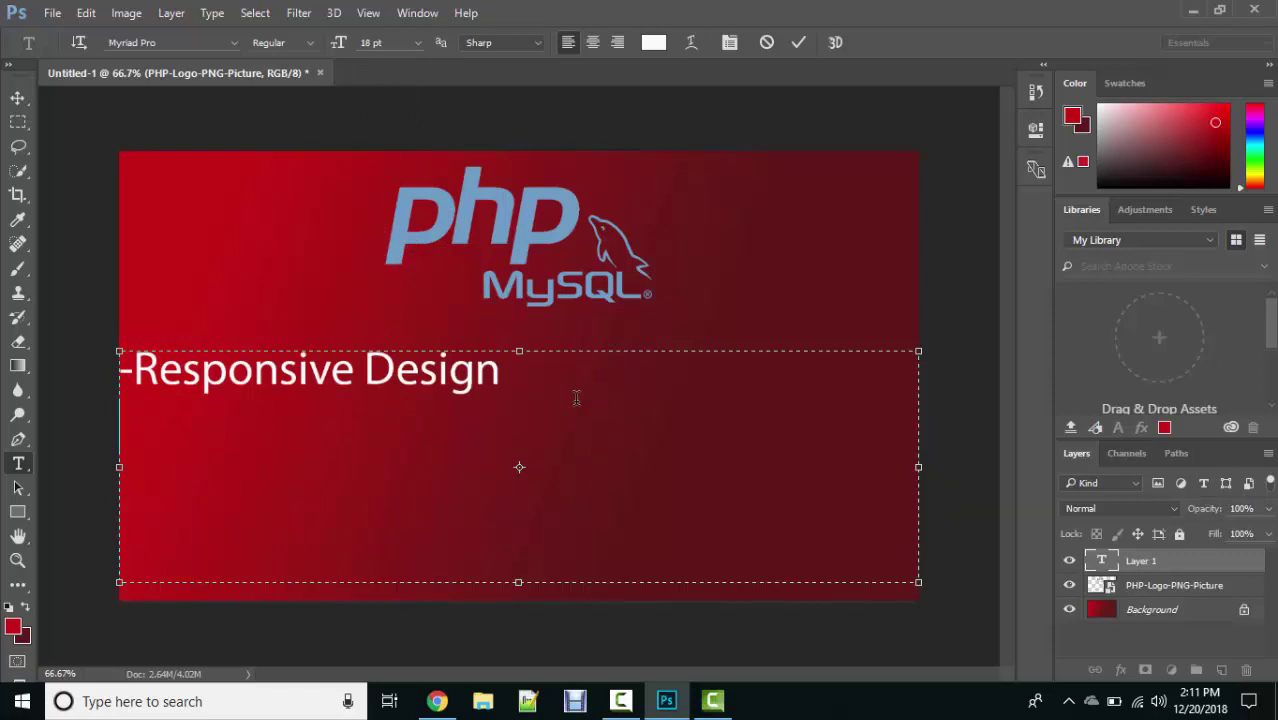
Add the lines 'PHP/MYSQLI WEB DEVELOPMENT' and 'CONTENT UPLOAD' to the list
{"action": "type", "text": "-"}
{"action": "type", "text": "PPH"}
{"action": "key", "text": "BackSpace"}
{"action": "key", "text": "BackSpace"}
{"action": "type", "text": "HP/"}
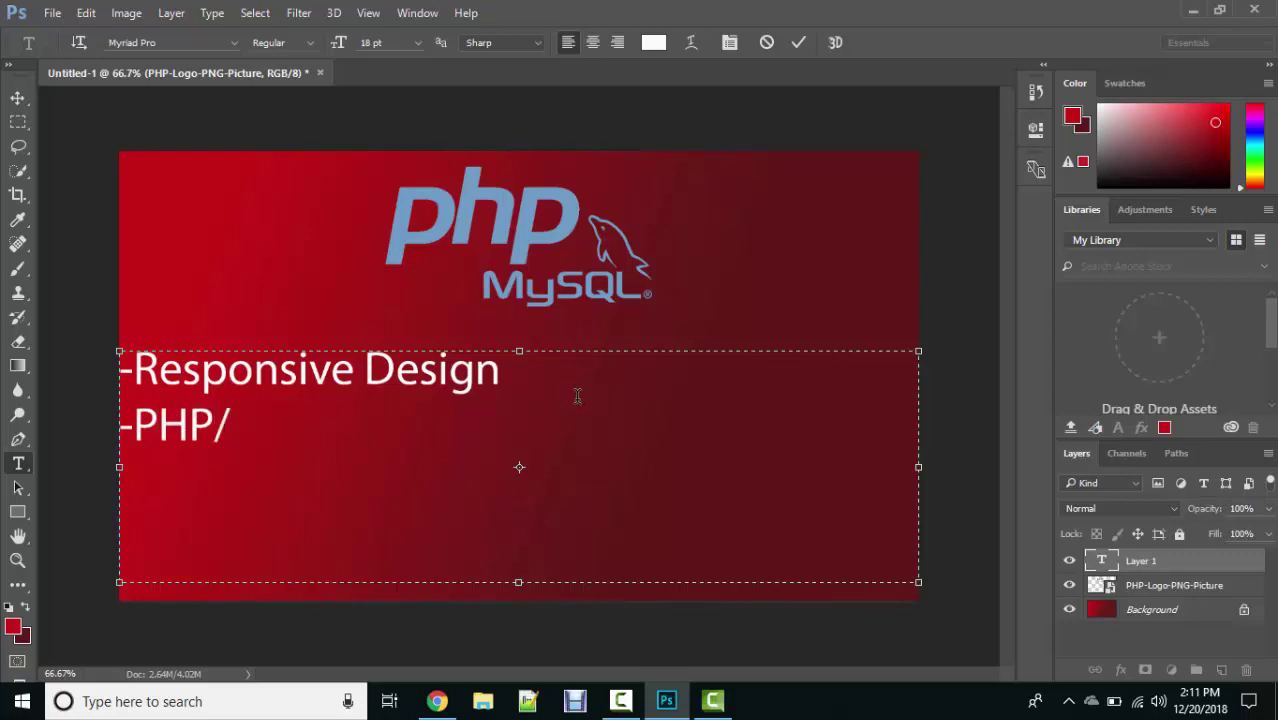
{"action": "key", "text": "BackSpace"}
{"action": "type", "text": "MYS"}
{"action": "key", "text": "BackSpace"}
{"action": "key", "text": "BackSpace"}
{"action": "key", "text": "BackSpace"}
{"action": "type", "text": "/MYSQL"}
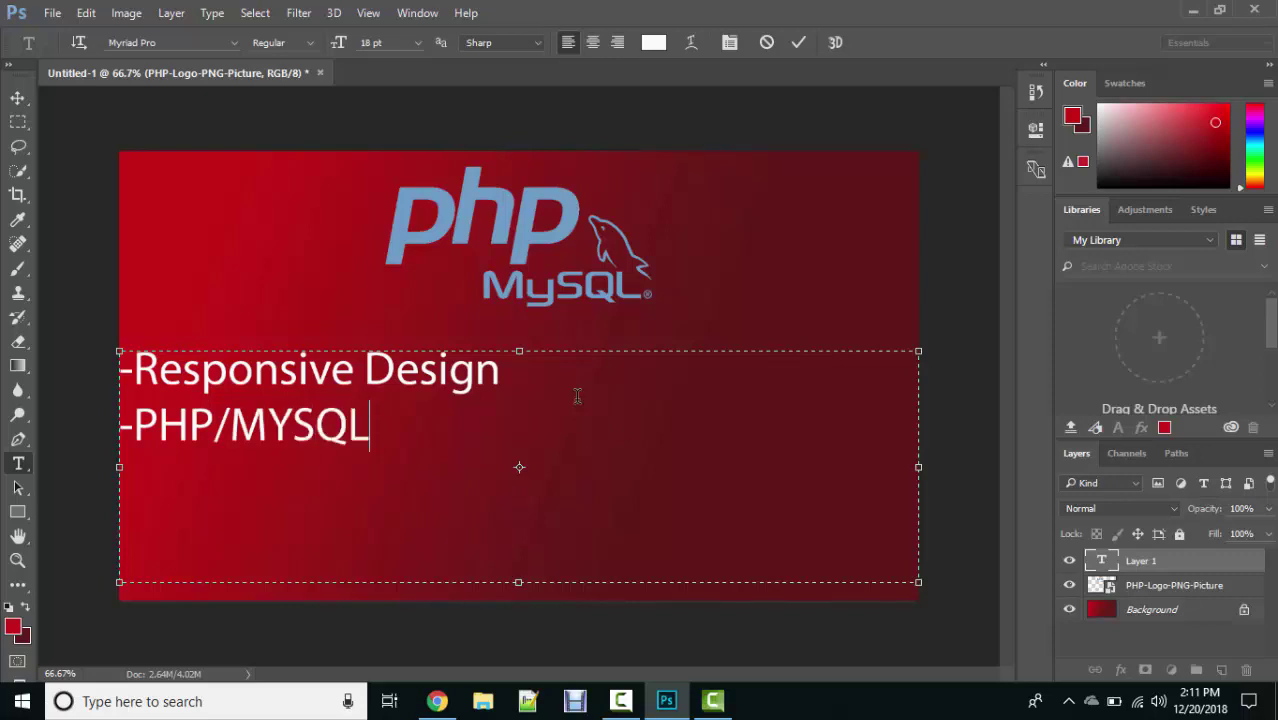
{"action": "type", "text": "I"}
{"action": "type", "text": "WEB DEVE"}
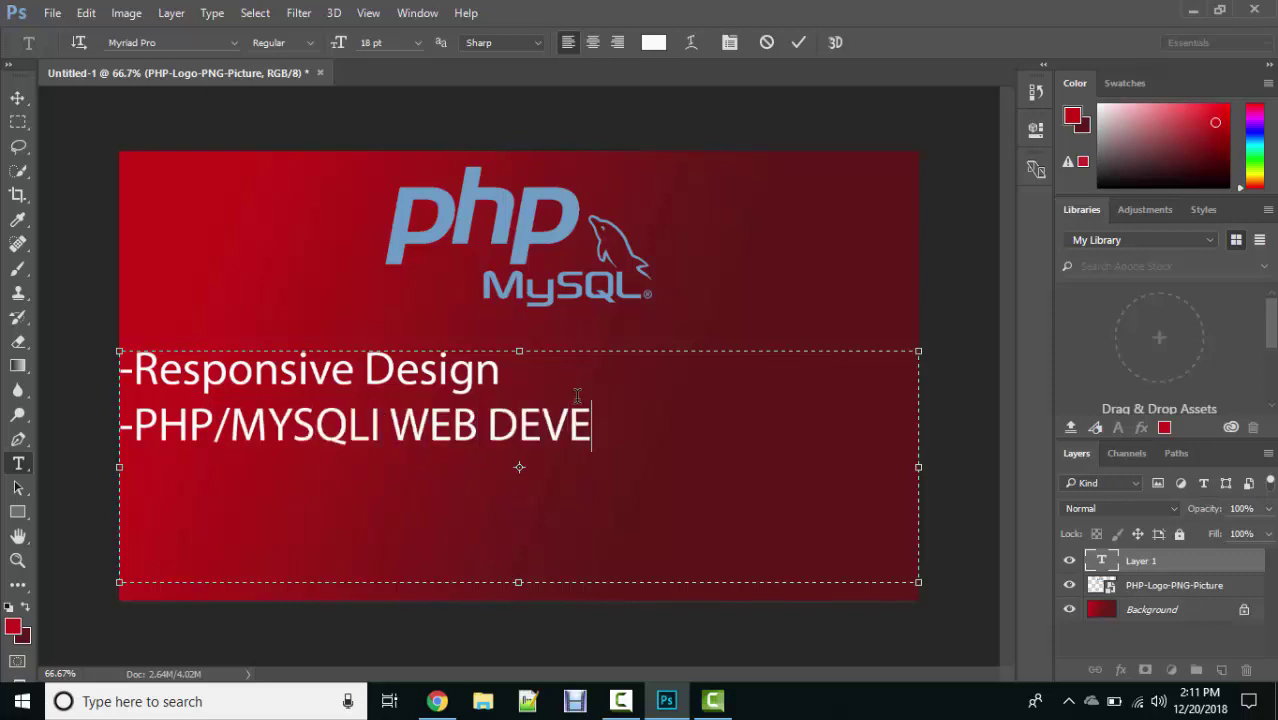
{"action": "type", "text": "LOPMET"}
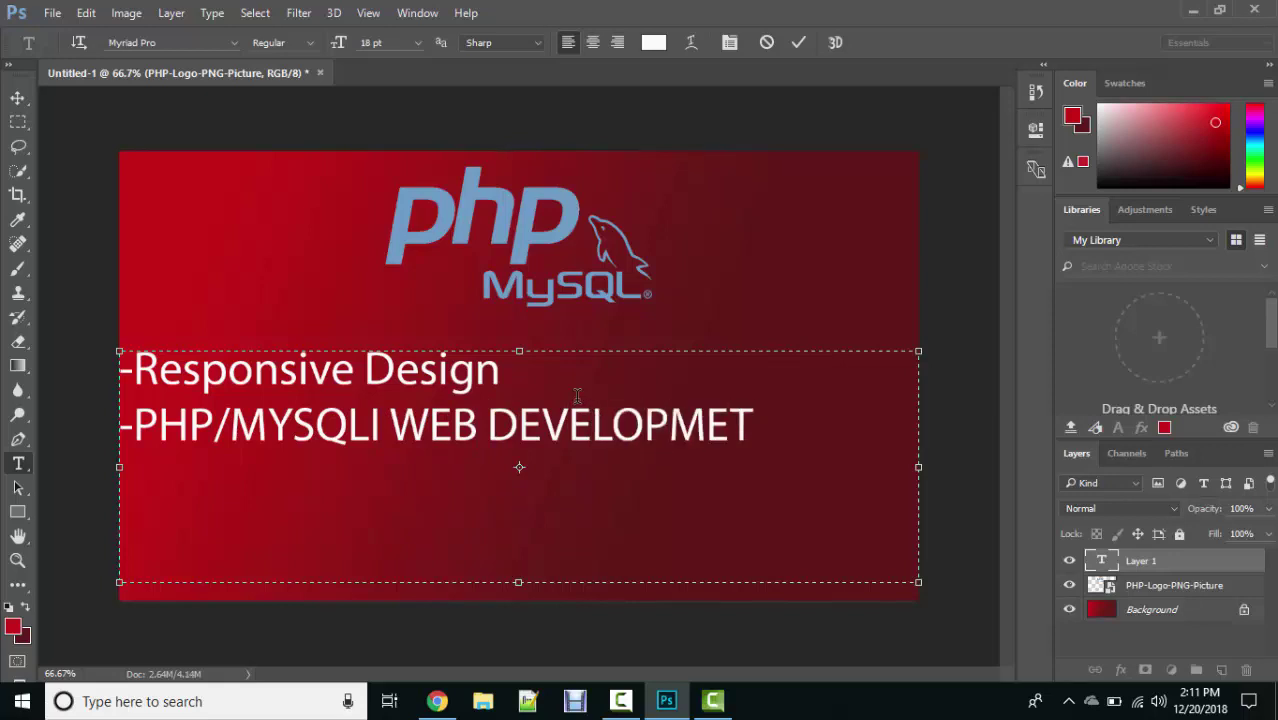
{"action": "key", "text": "BackSpace"}
{"action": "type", "text": "NT "}
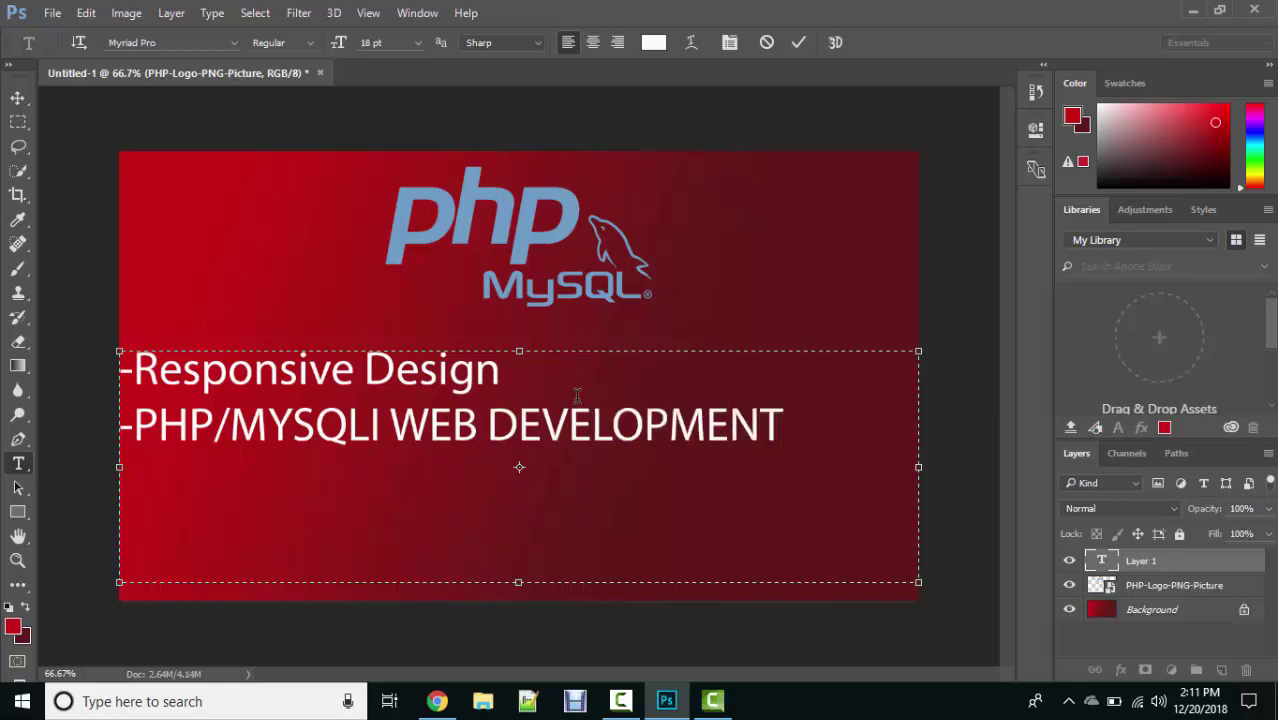
{"action": "type", "text": "-CONTE"}
{"action": "key", "text": "BackSpace"}
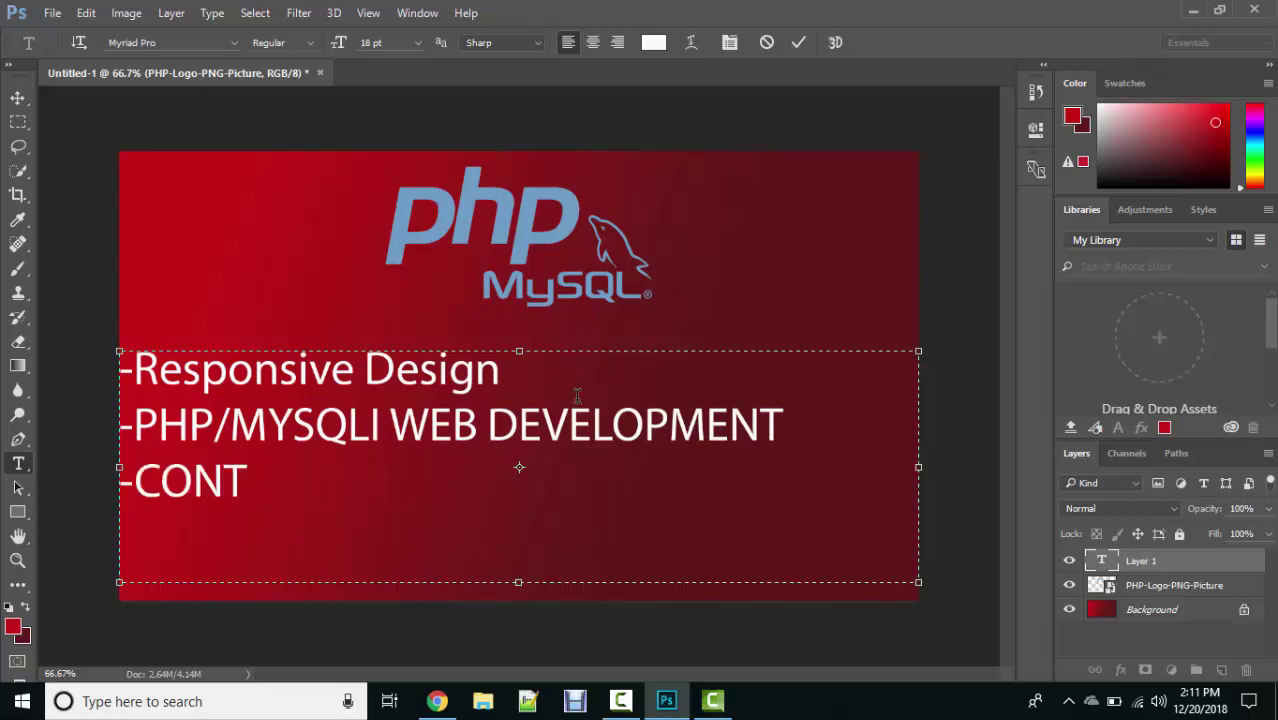
{"action": "type", "text": "EN  "}
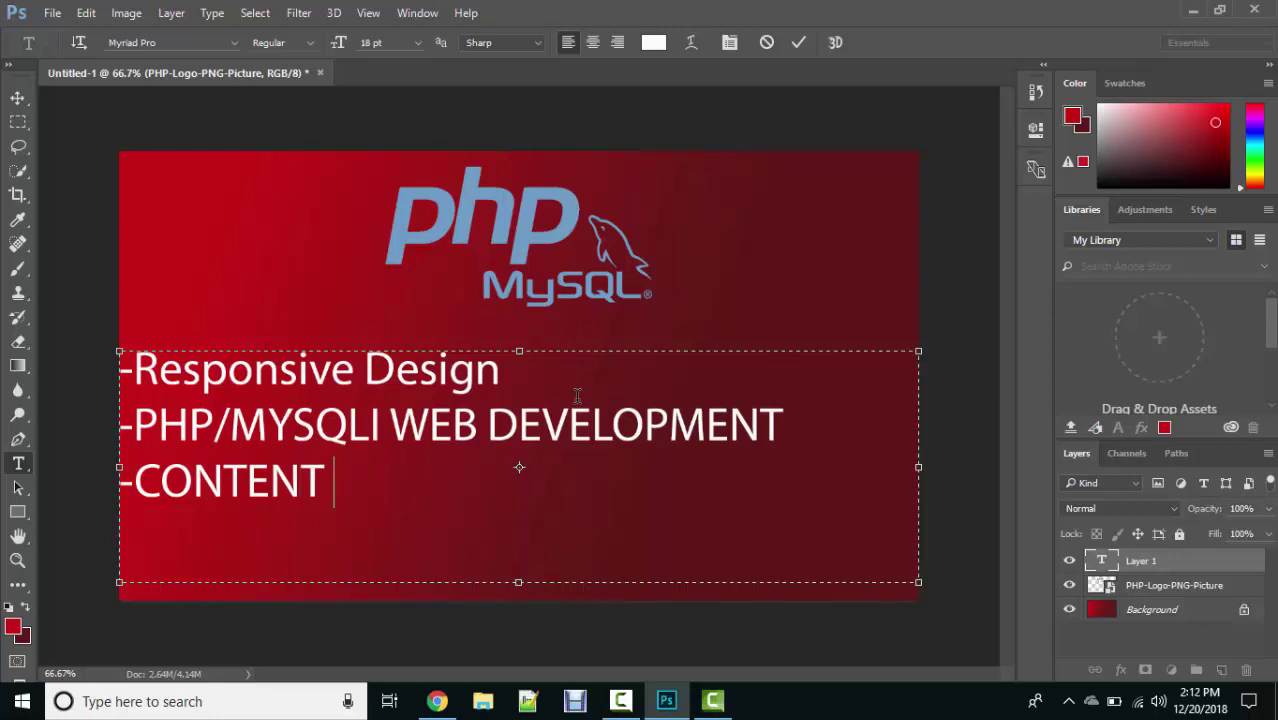
{"action": "type", "text": "UPLOAD"}
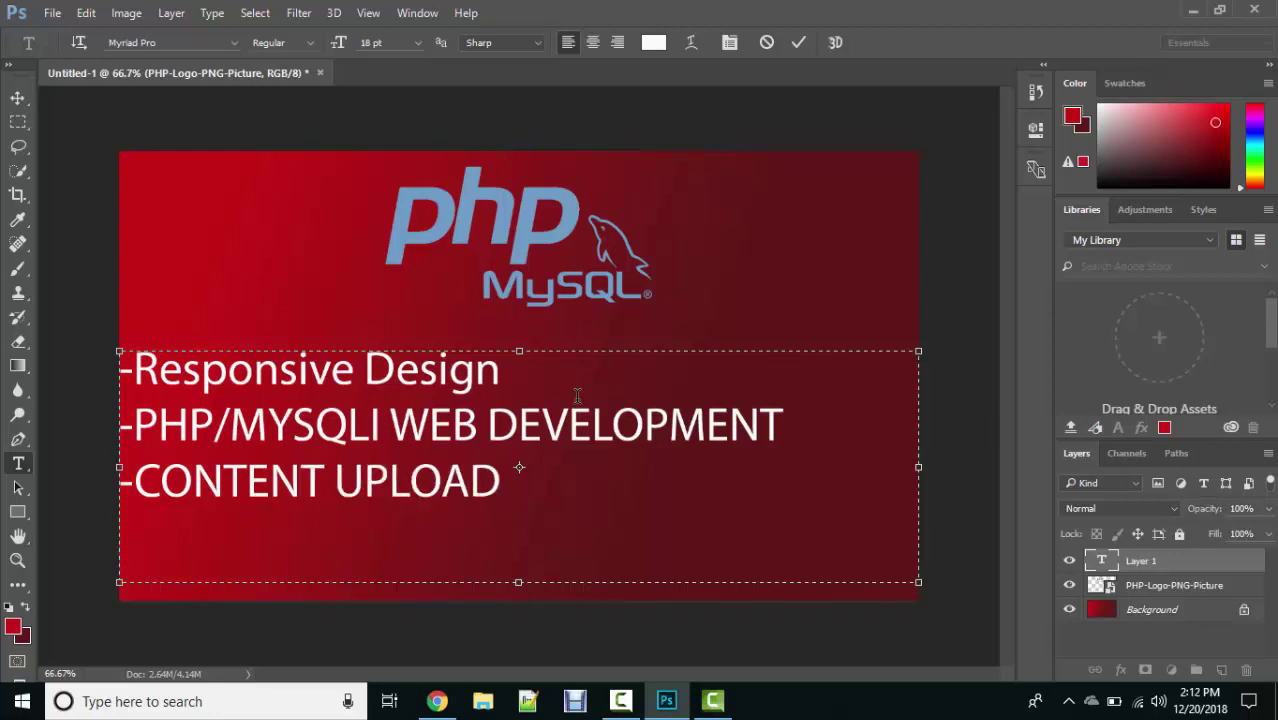
Add 'CUSTOMIZE WEBSITE' as the fourth line and commit the text
{"action": "key", "text": "Return"}
{"action": "type", "text": "C"}
{"action": "key", "text": "BackSpace"}
{"action": "type", "text": "-S"}
{"action": "key", "text": "BackSpace"}
{"action": "type", "text": "CUST"}
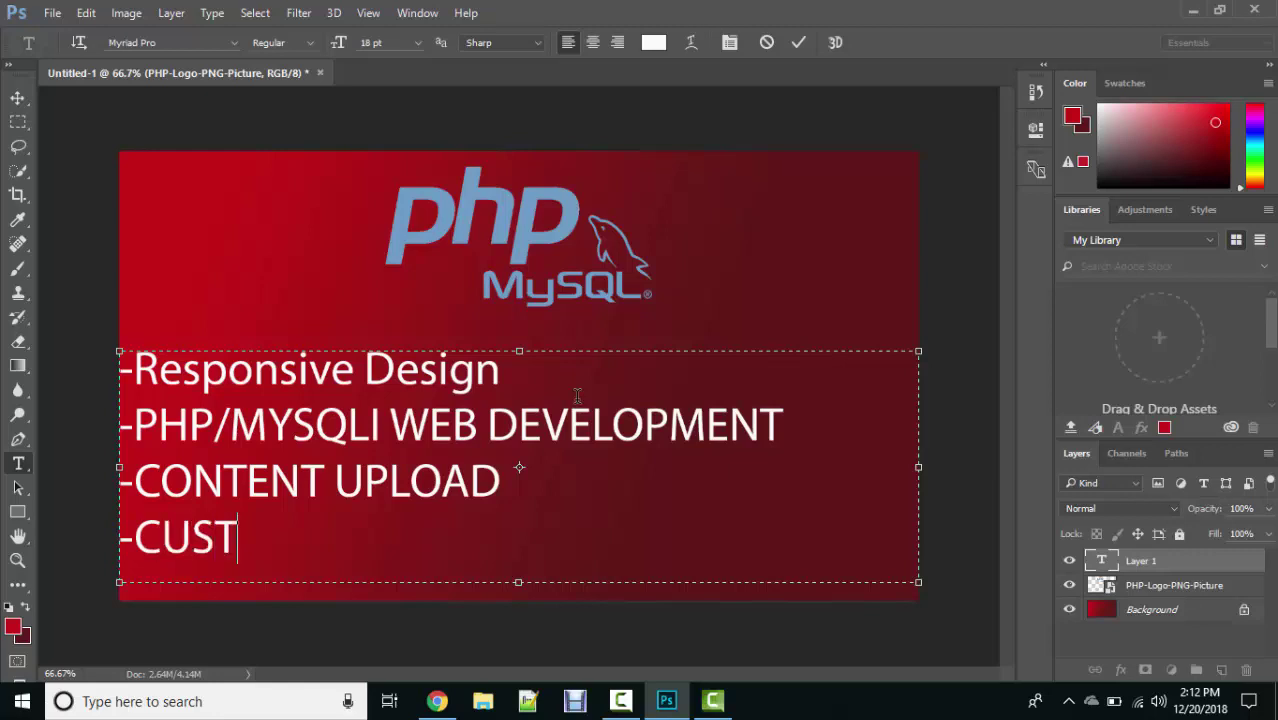
{"action": "type", "text": "OMIZE W"}
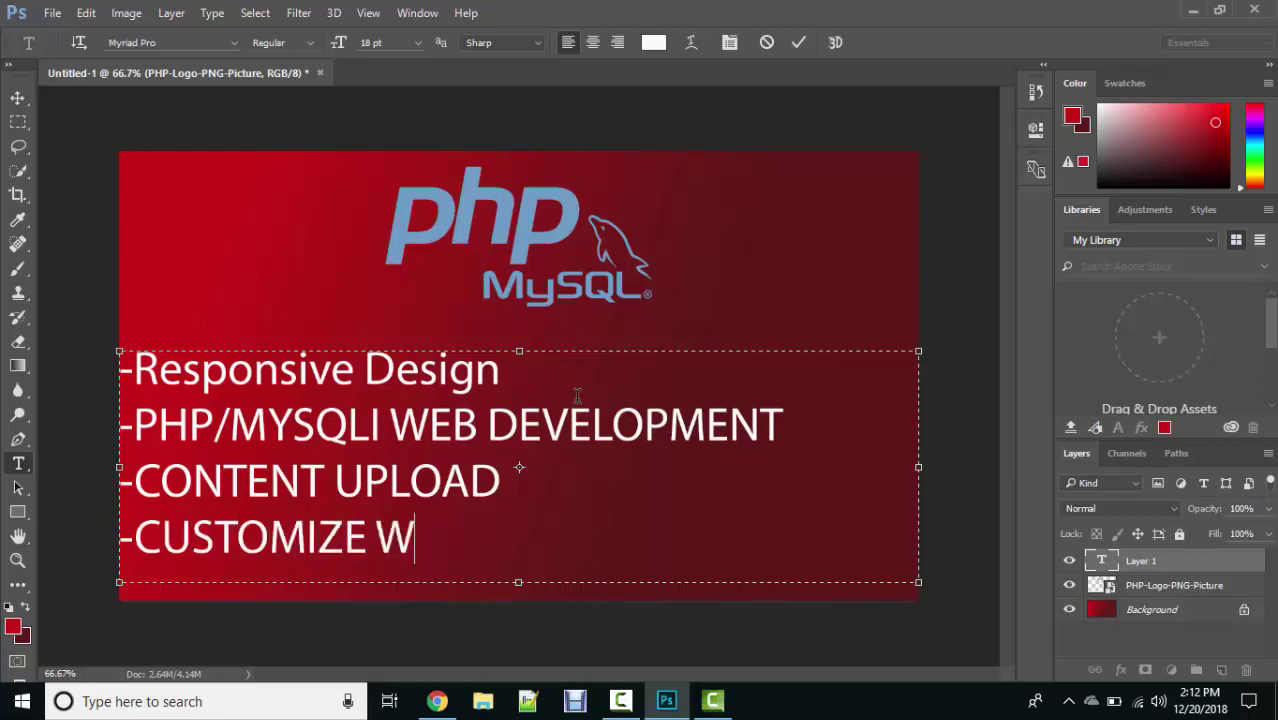
{"action": "type", "text": "EBSITE"}
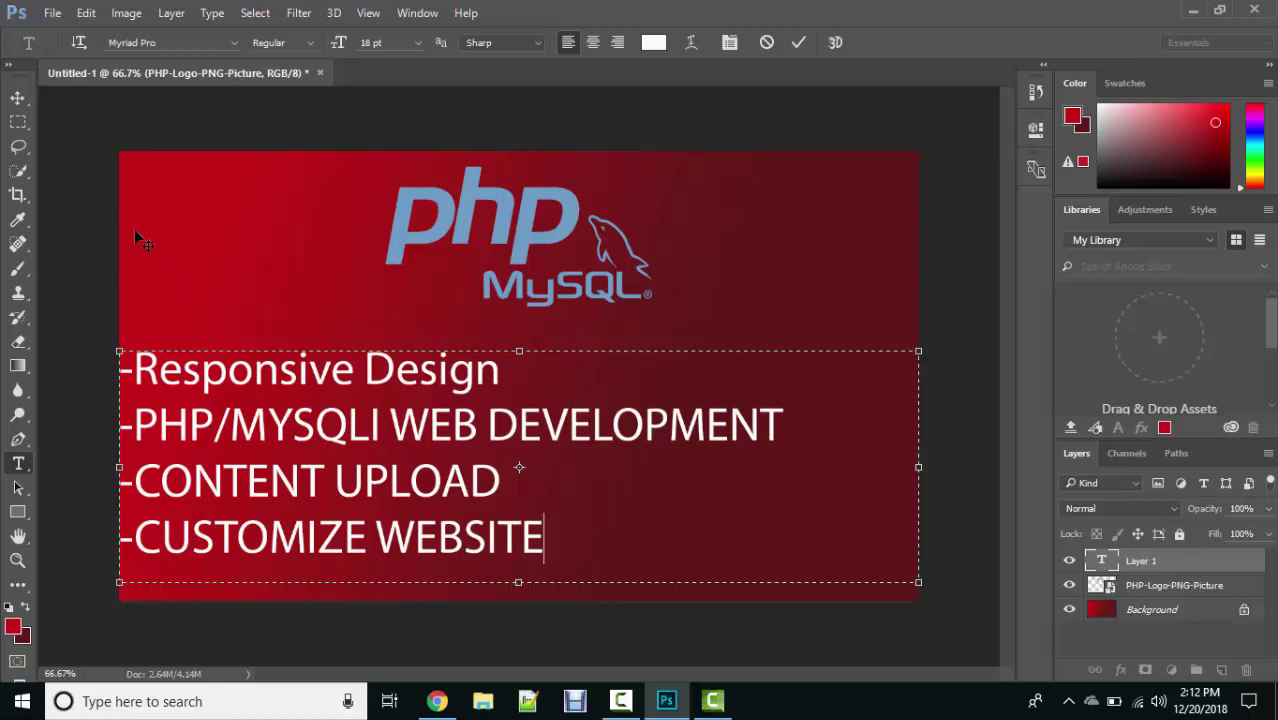
{"action": "left_click", "coordinate": [18, 99]}
Nudge the feature list right and down under the logo, then return to Chrome's image results
{"action": "left_click_drag", "start_coordinate": [244, 443], "coordinate": [252, 432]}
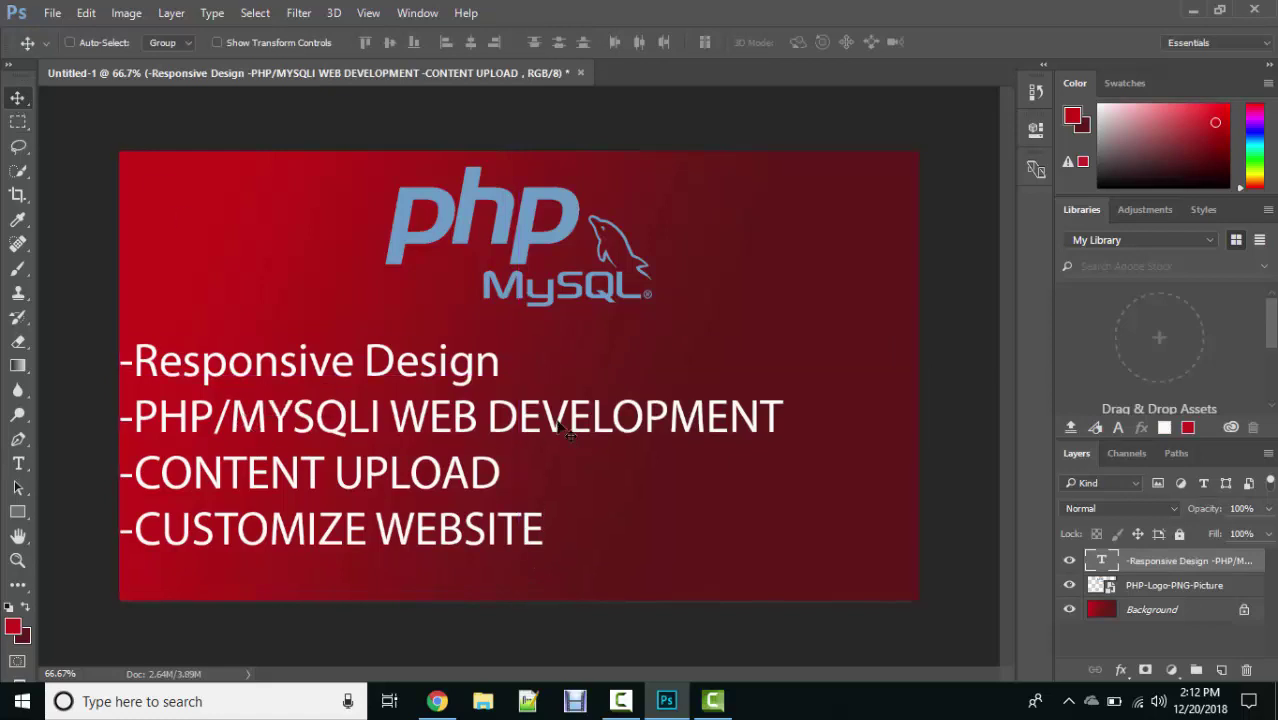
{"action": "left_click_drag", "start_coordinate": [545, 287], "coordinate": [505, 300]}
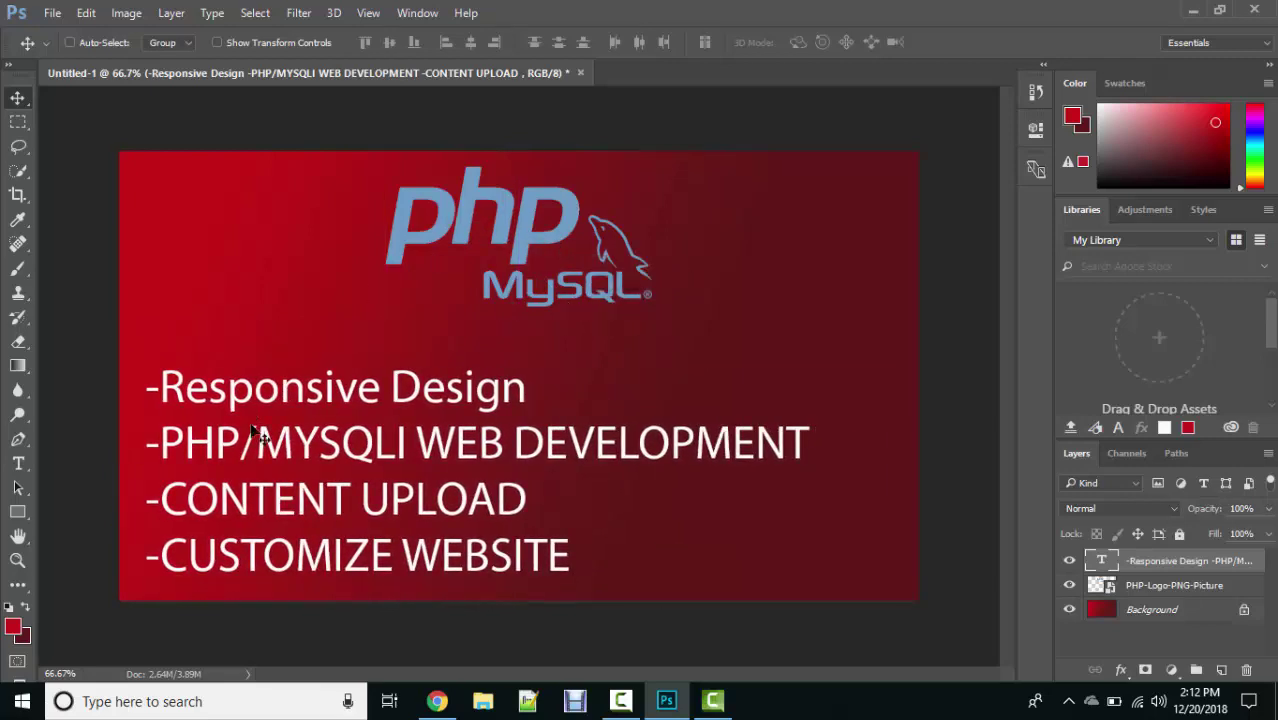
{"action": "left_click", "coordinate": [437, 701]}
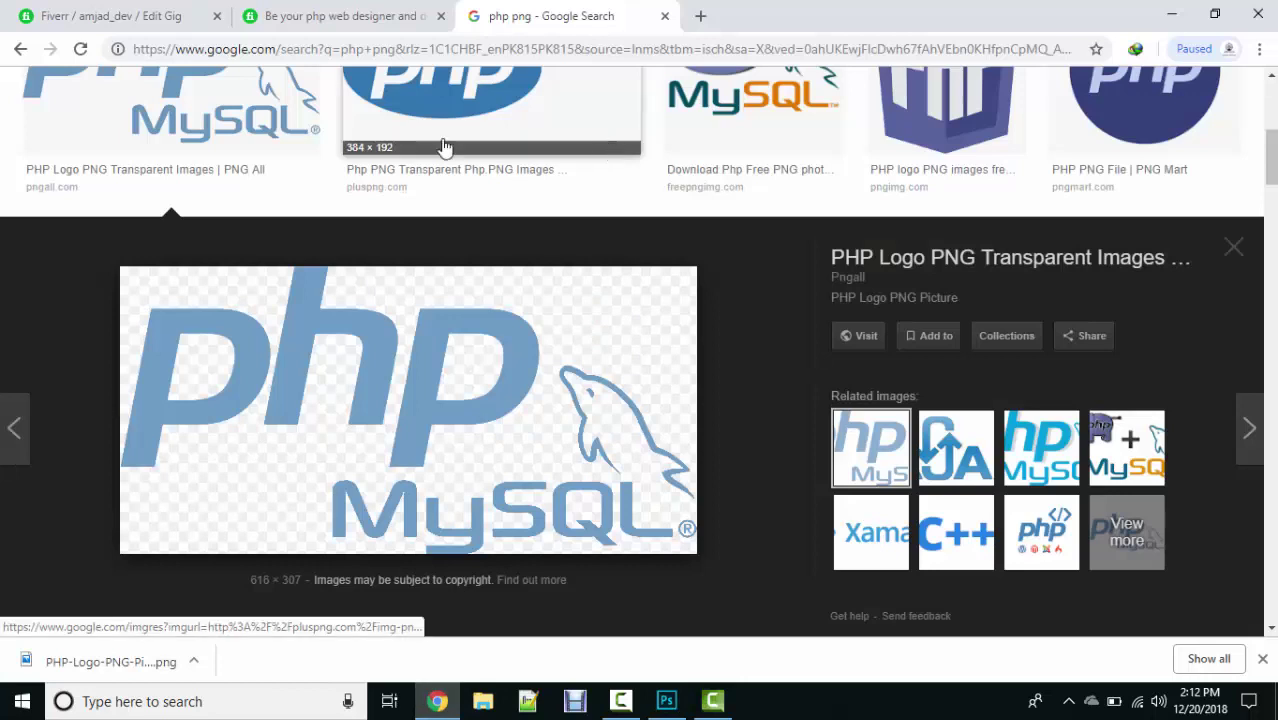
Search Google Images for 'php web development png'
{"action": "scroll", "coordinate": [1021, 158], "scroll_direction": "up", "scroll_amount": 5}
{"action": "left_click", "coordinate": [536, 109]}
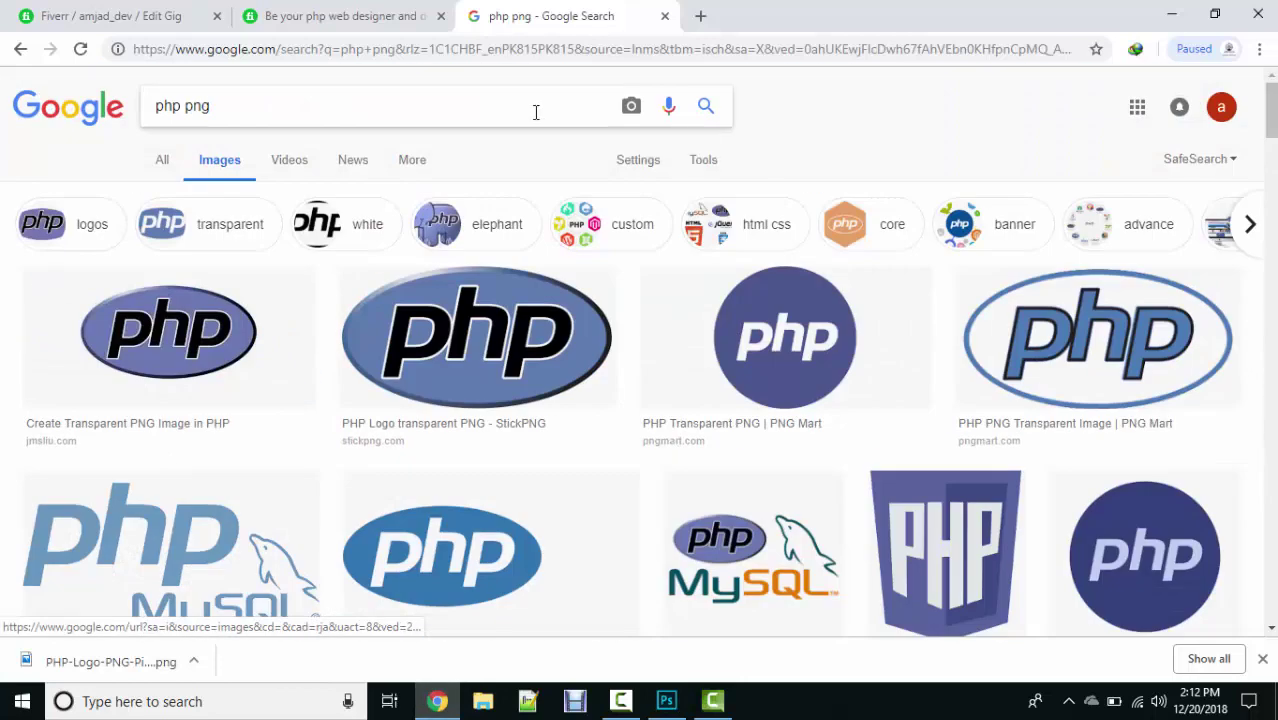
{"action": "type", "text": "website"}
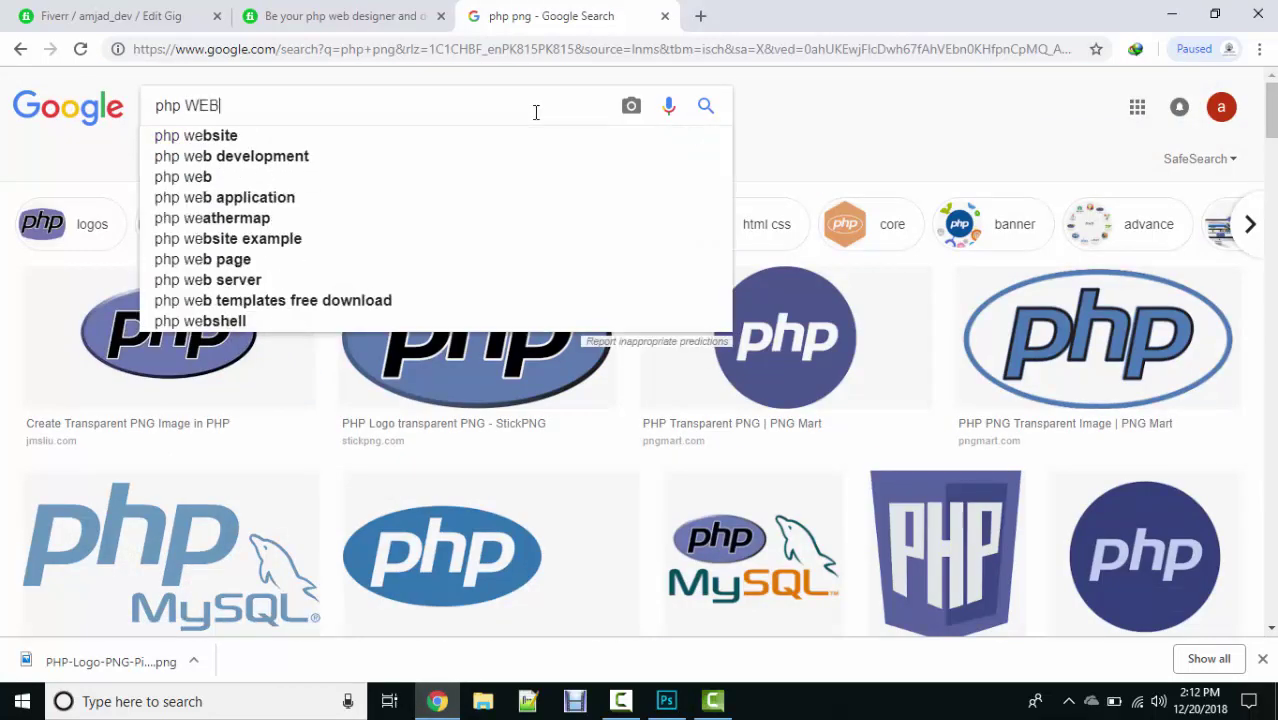
{"action": "key", "text": "Down"}
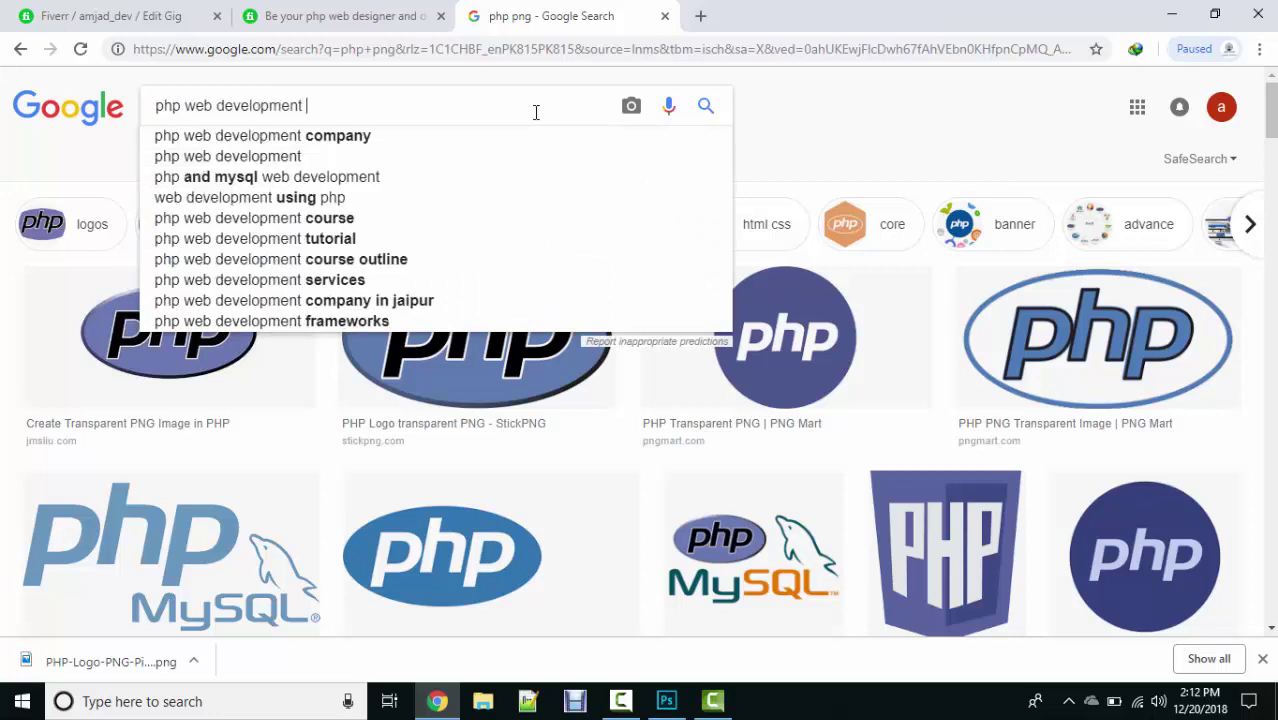
{"action": "type", "text": "pn"}
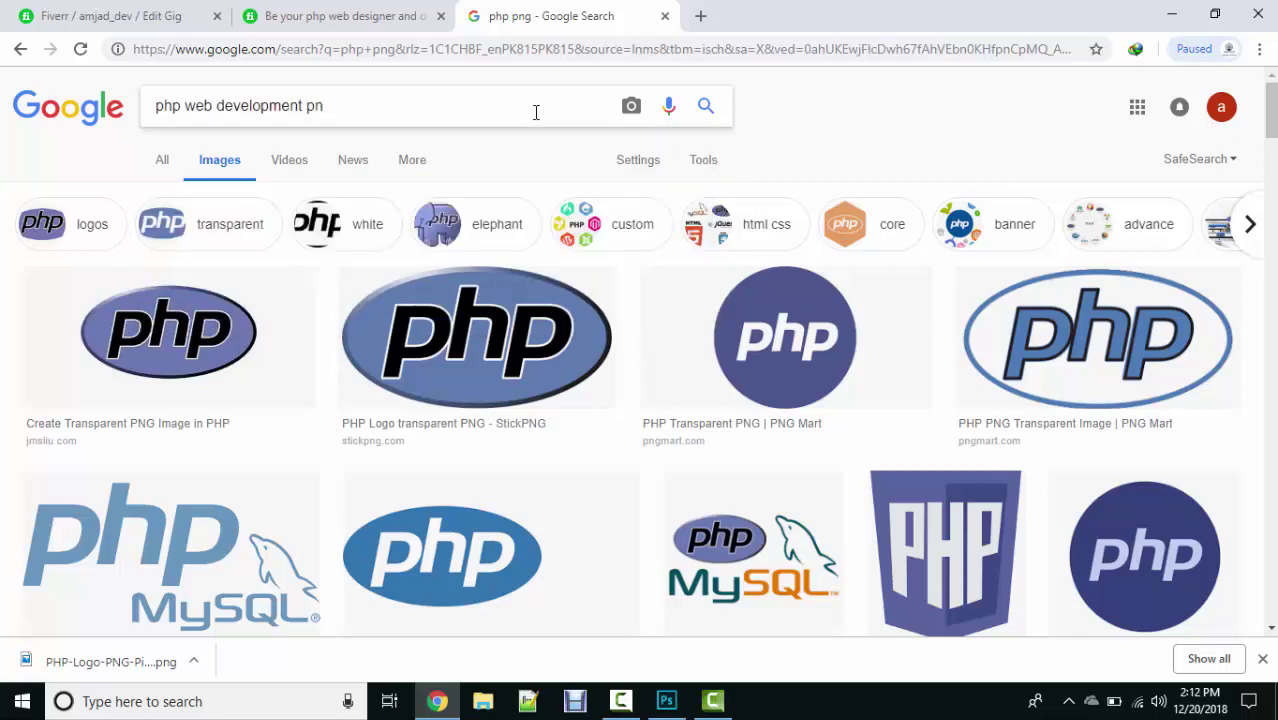
{"action": "type", "text": "g"}
{"action": "key", "text": "Return"}
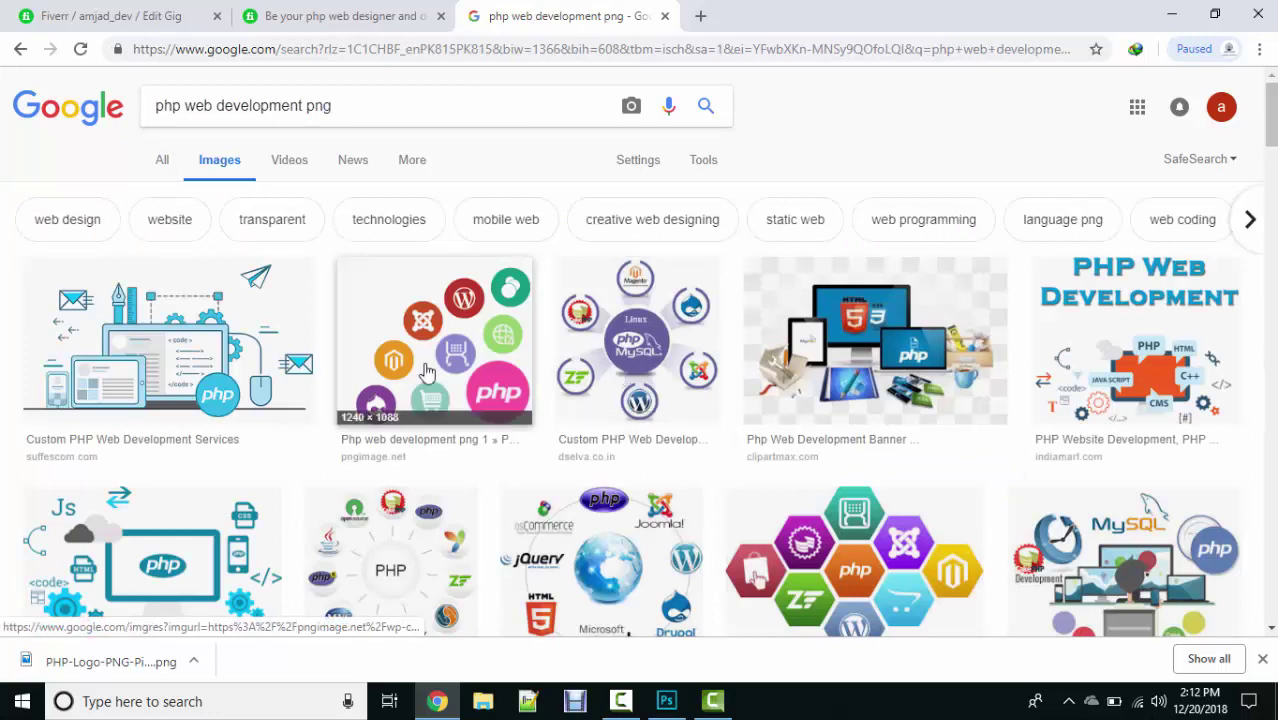
Save the PHP development illustration as php-pro-min.png and carry it over to Photoshop
{"action": "left_click", "coordinate": [189, 535]}
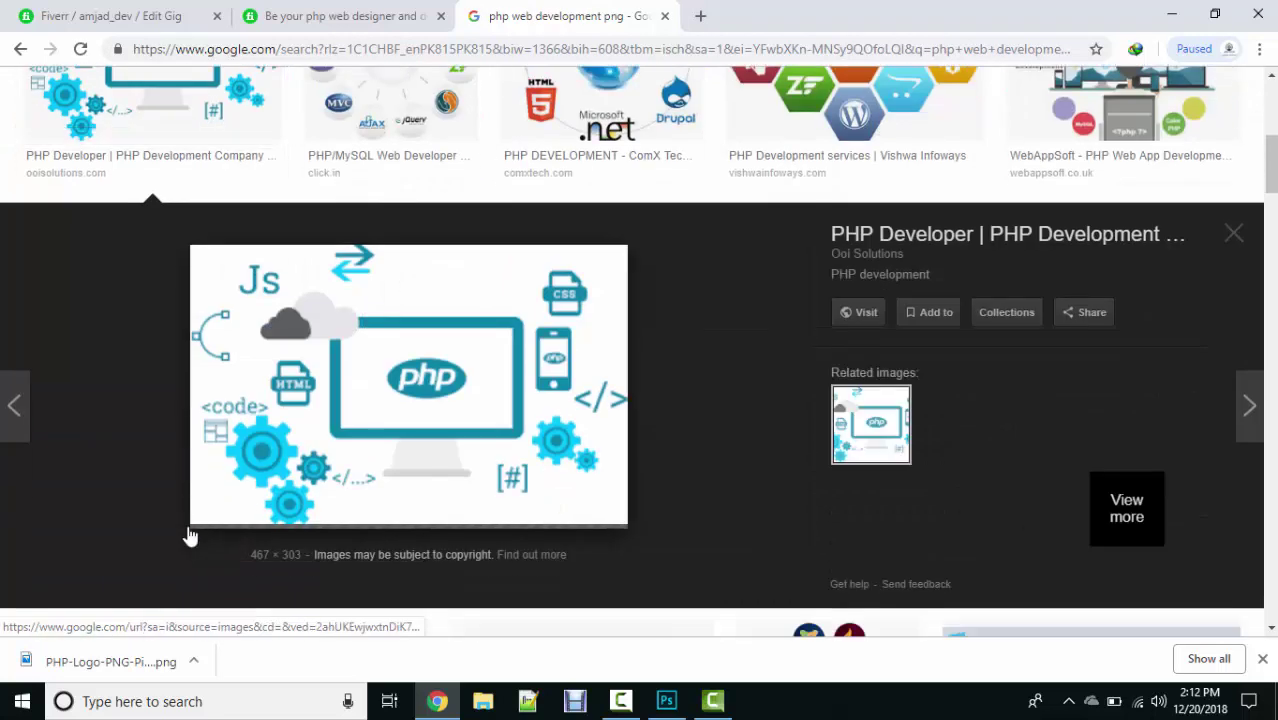
{"action": "right_click", "coordinate": [420, 428]}
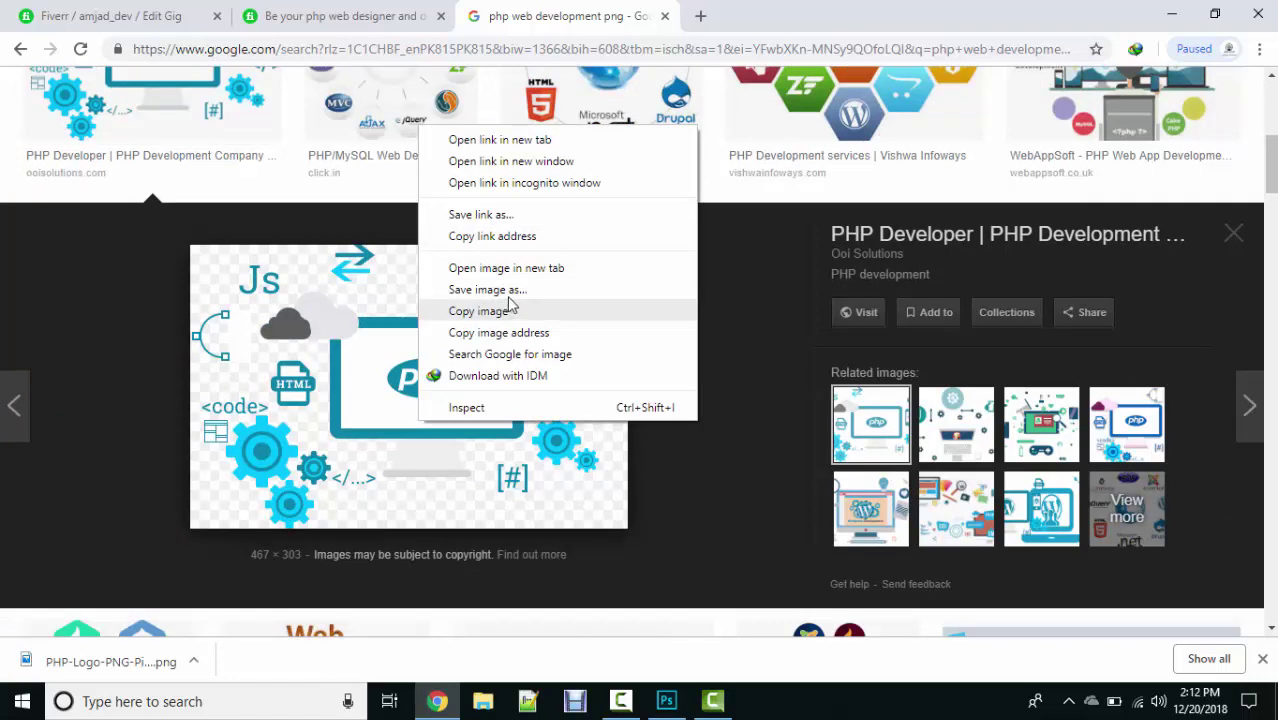
{"action": "left_click", "coordinate": [500, 290]}
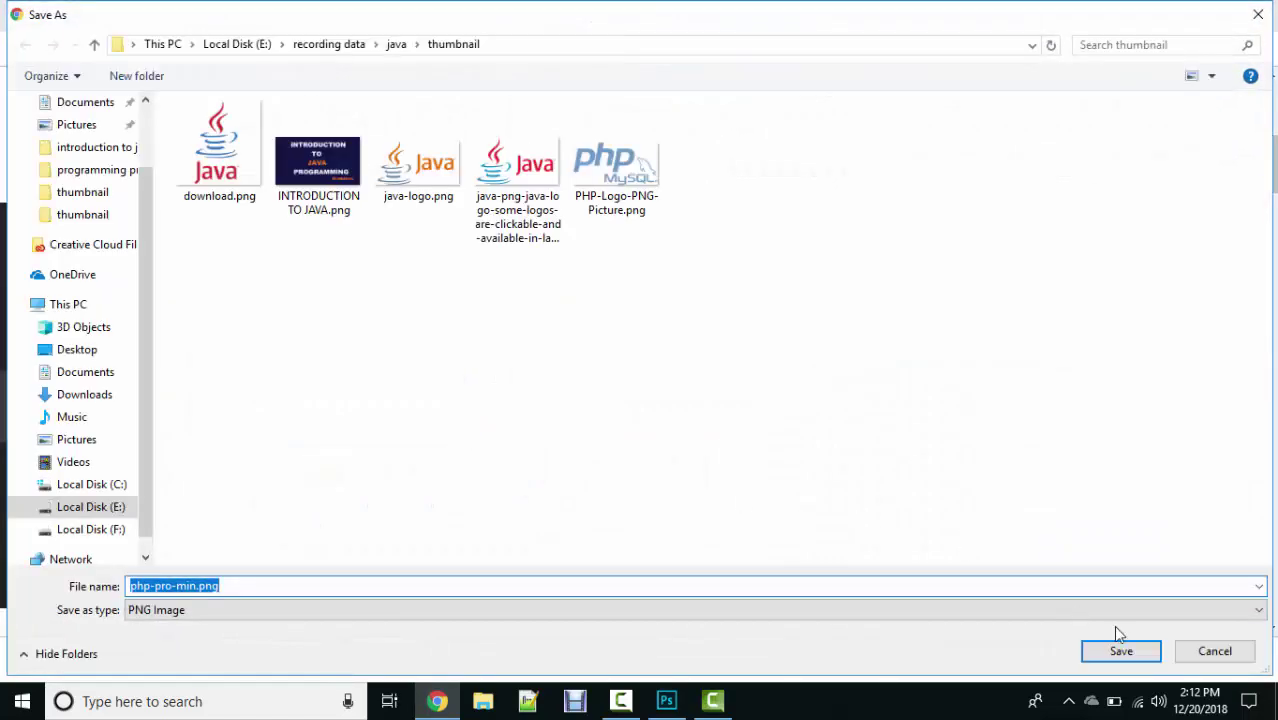
{"action": "left_click", "coordinate": [1121, 651]}
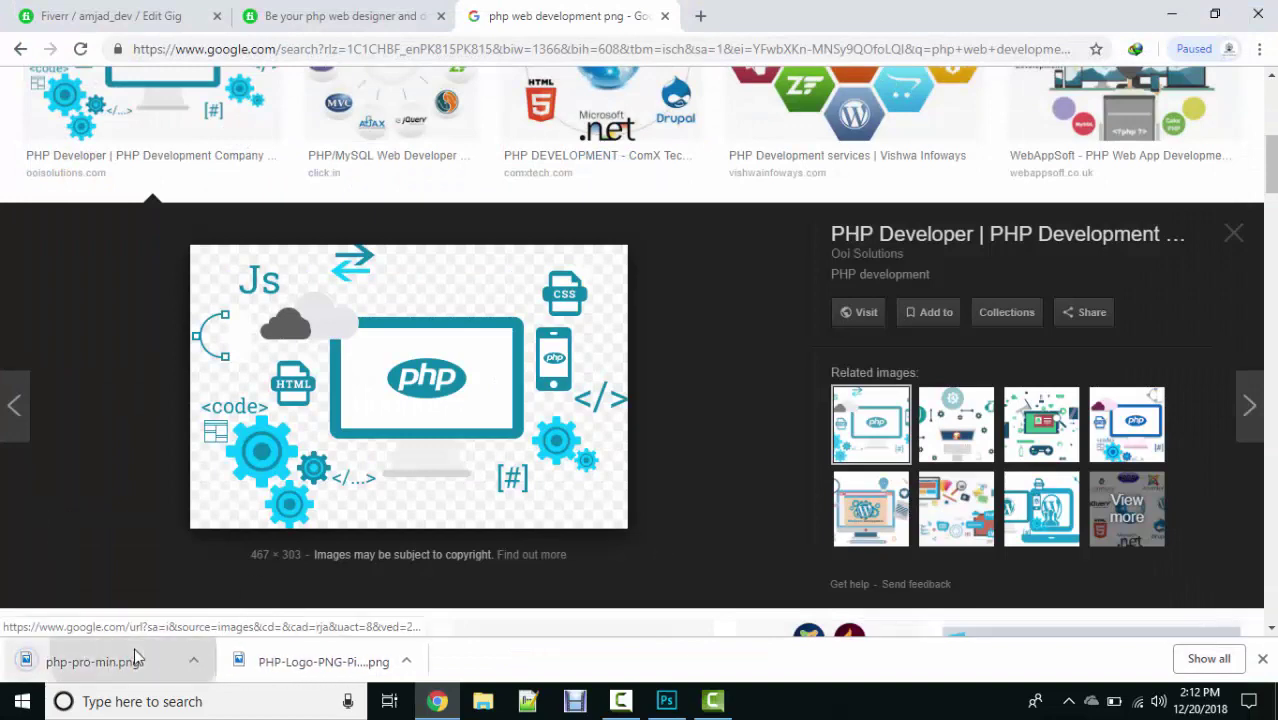
{"action": "left_click_drag", "start_coordinate": [135, 657], "coordinate": [670, 700]}
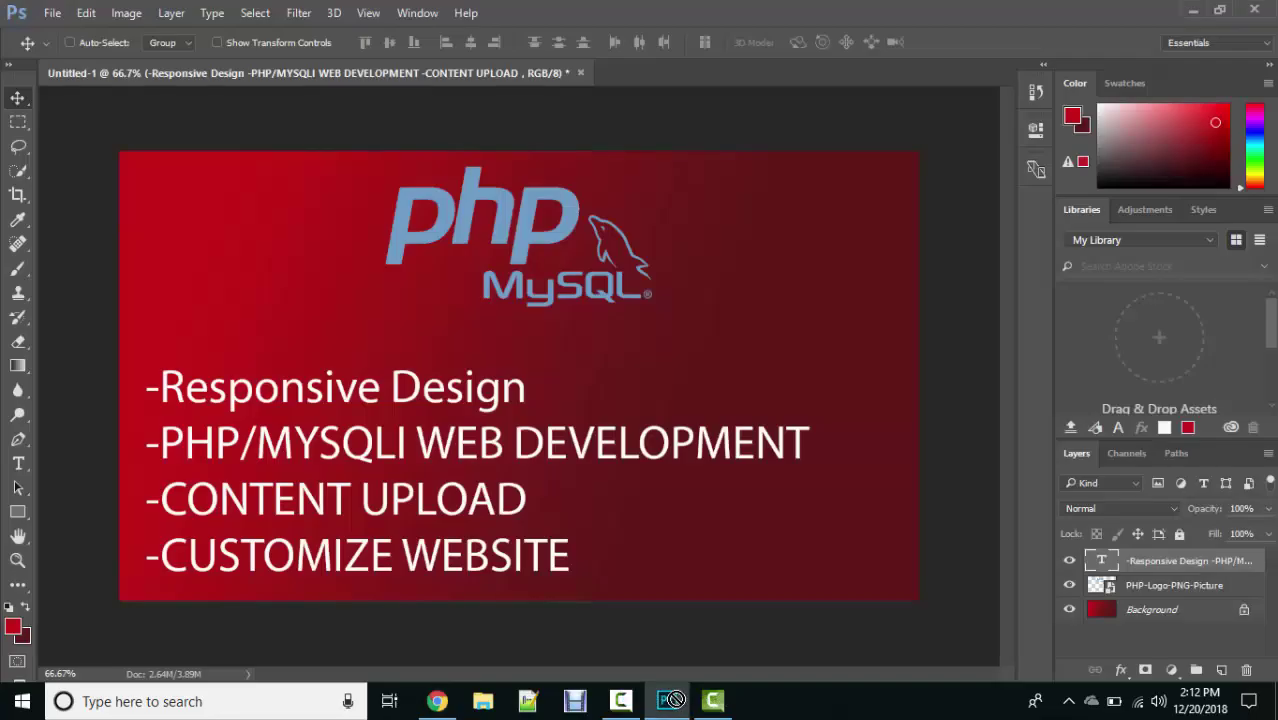
Place php-pro-min.png on the canvas, scaled to about 25%, at the upper right
{"action": "left_click_drag", "start_coordinate": [629, 412], "coordinate": [544, 631]}
{"action": "left_click_drag", "start_coordinate": [450, 695], "coordinate": [664, 535]}
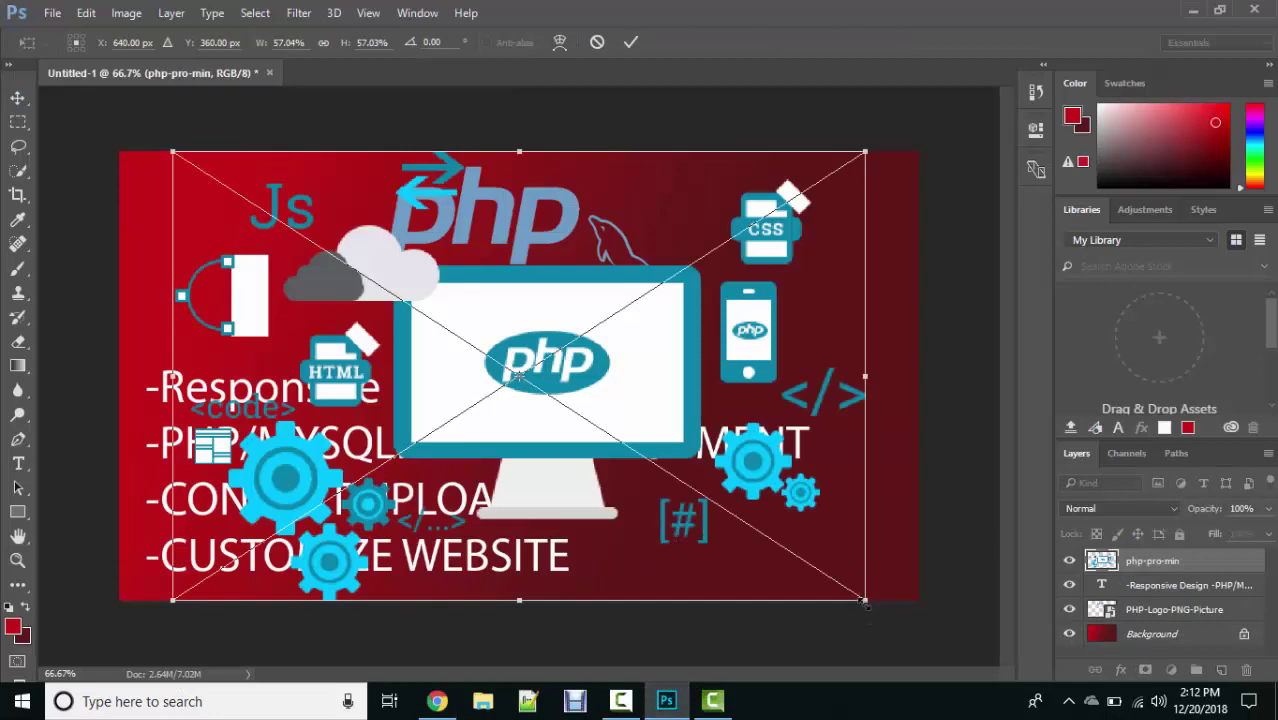
{"action": "left_click_drag", "start_coordinate": [865, 603], "coordinate": [484, 346]}
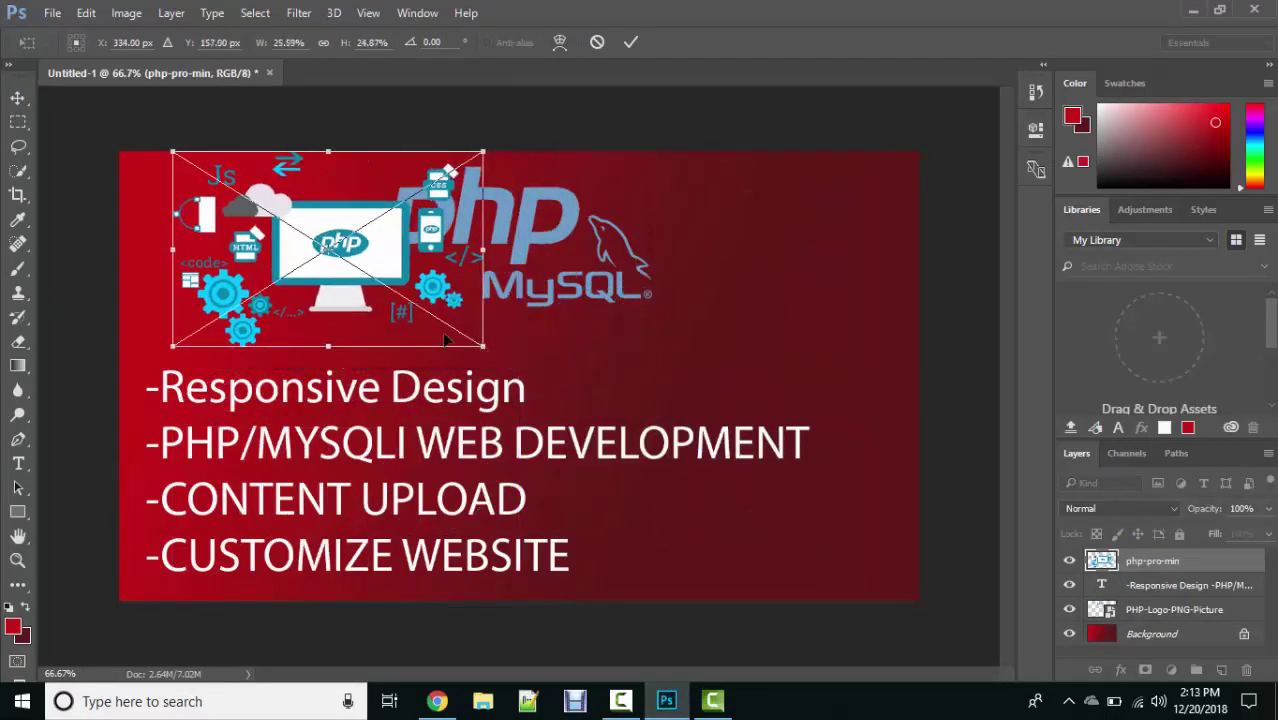
{"action": "left_click_drag", "start_coordinate": [369, 289], "coordinate": [787, 355]}
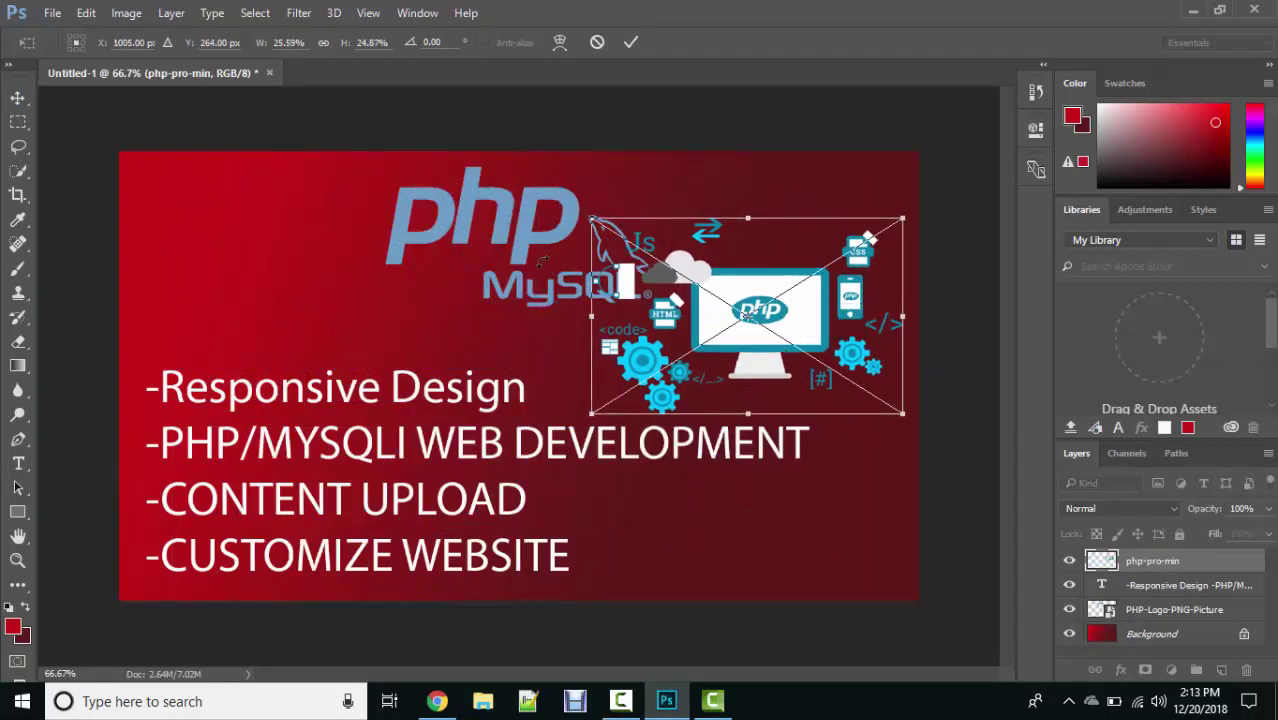
{"action": "left_click", "coordinate": [18, 97]}
{"action": "left_click", "coordinate": [545, 279]}
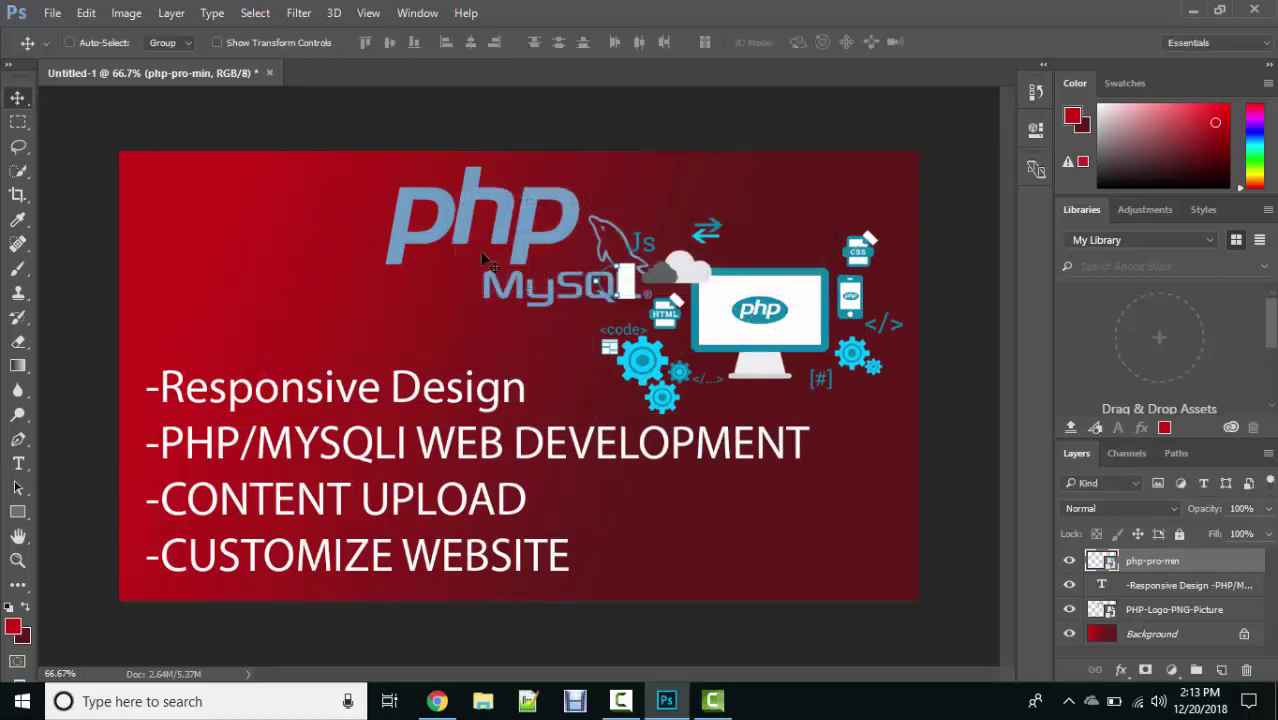
{"action": "left_click_drag", "start_coordinate": [484, 260], "coordinate": [551, 237]}
Move the logo to the upper left, fit the illustration inside the canvas, and start duplicating the logo layer
{"action": "left_click", "coordinate": [1143, 609]}
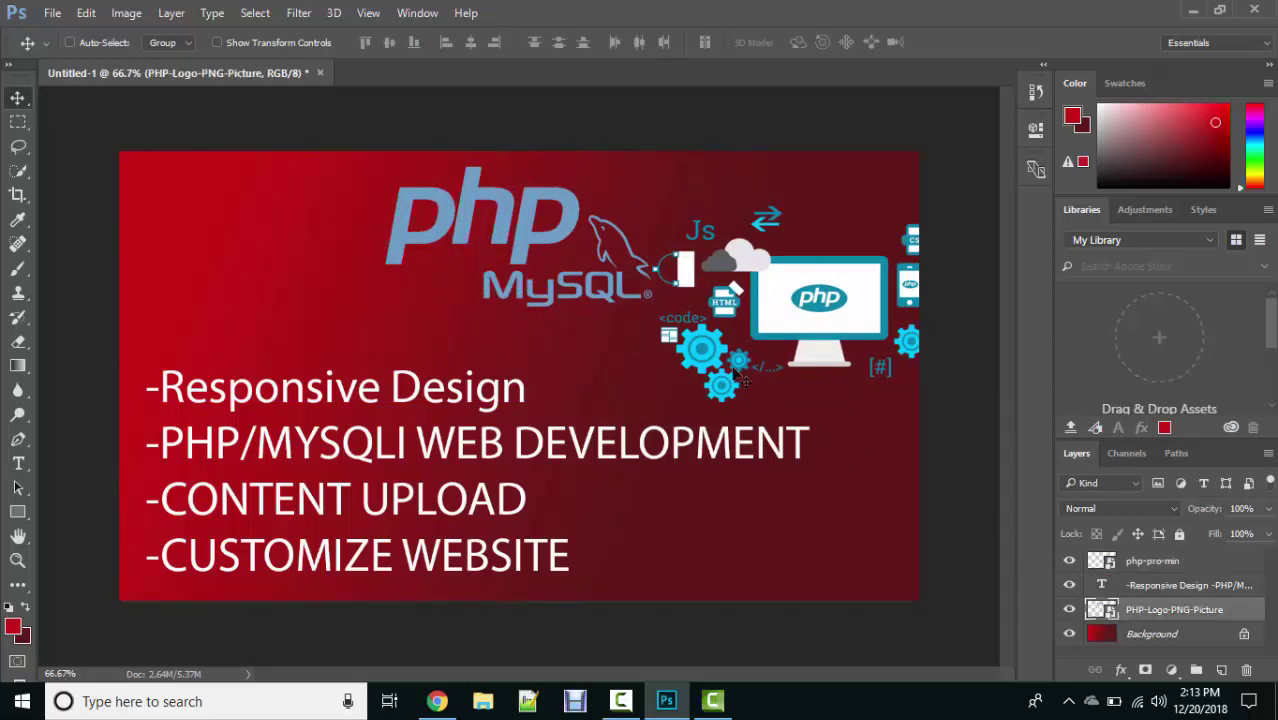
{"action": "left_click_drag", "start_coordinate": [462, 232], "coordinate": [223, 241]}
{"action": "left_click_drag", "start_coordinate": [760, 287], "coordinate": [743, 277]}
{"action": "left_click", "coordinate": [1160, 562]}
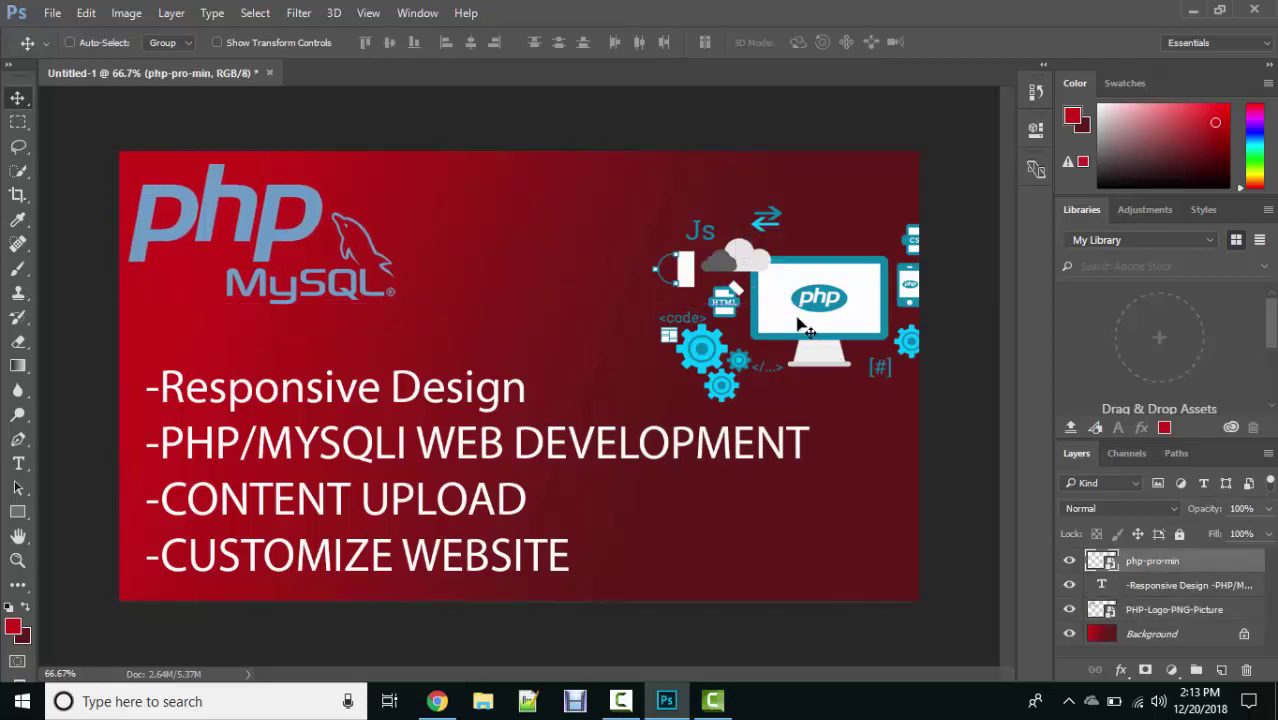
{"action": "left_click_drag", "start_coordinate": [795, 328], "coordinate": [725, 318]}
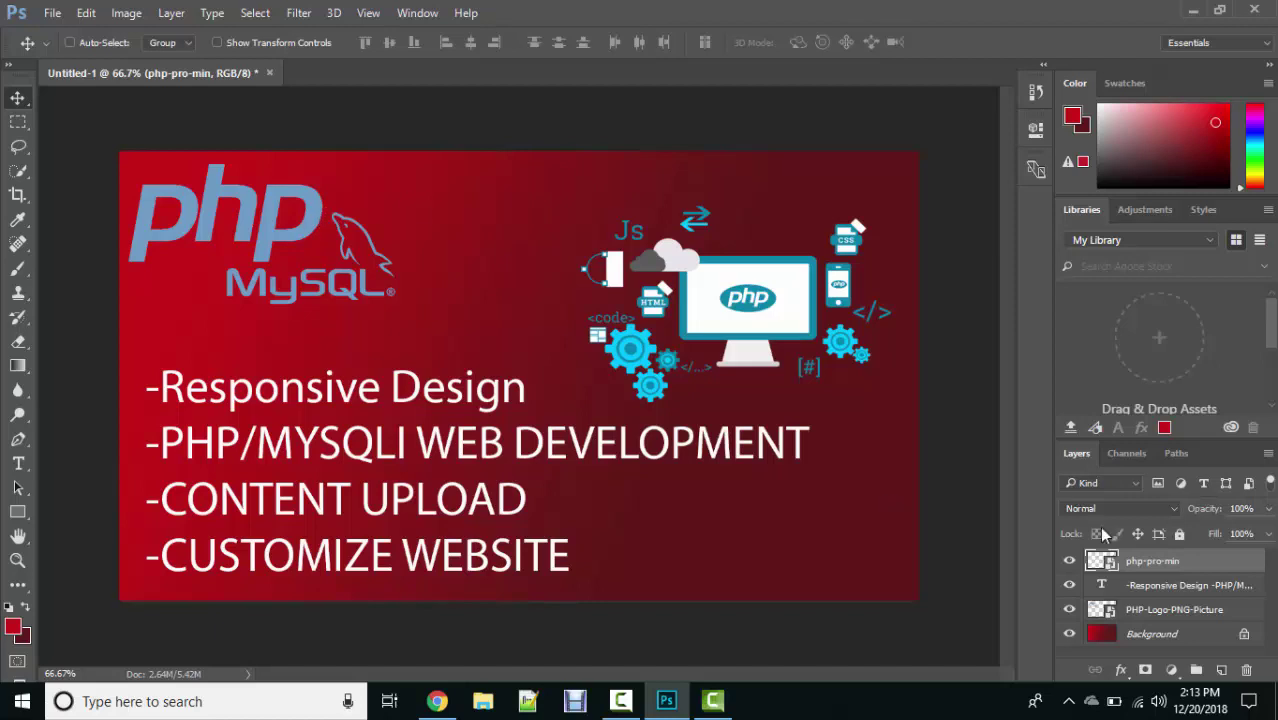
{"action": "left_click", "coordinate": [1140, 611]}
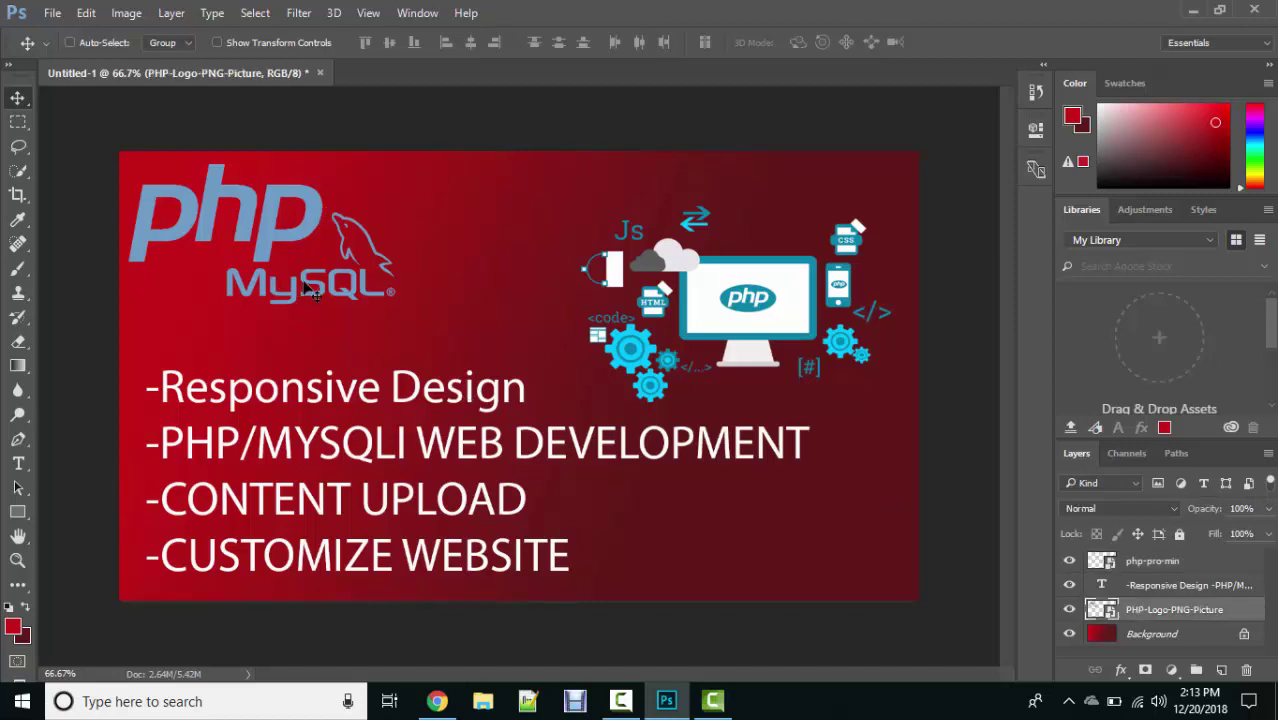
{"action": "right_click", "coordinate": [1158, 608]}
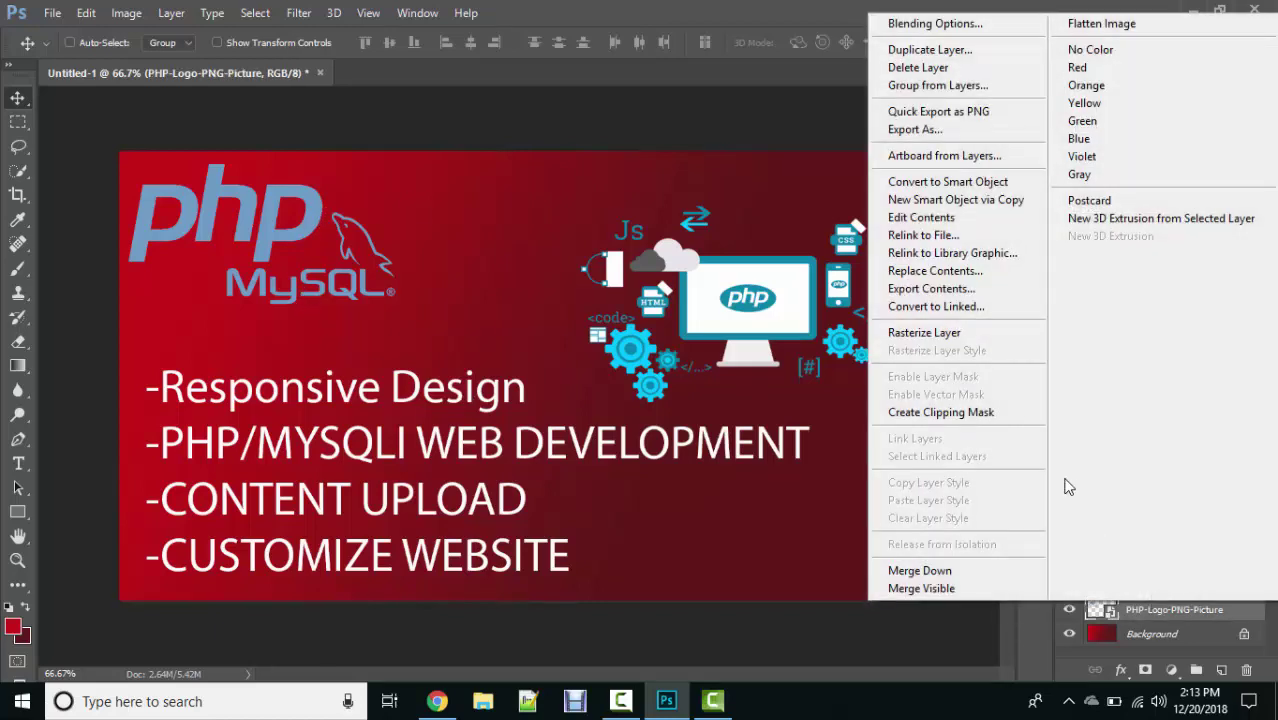
{"action": "left_click", "coordinate": [939, 50]}
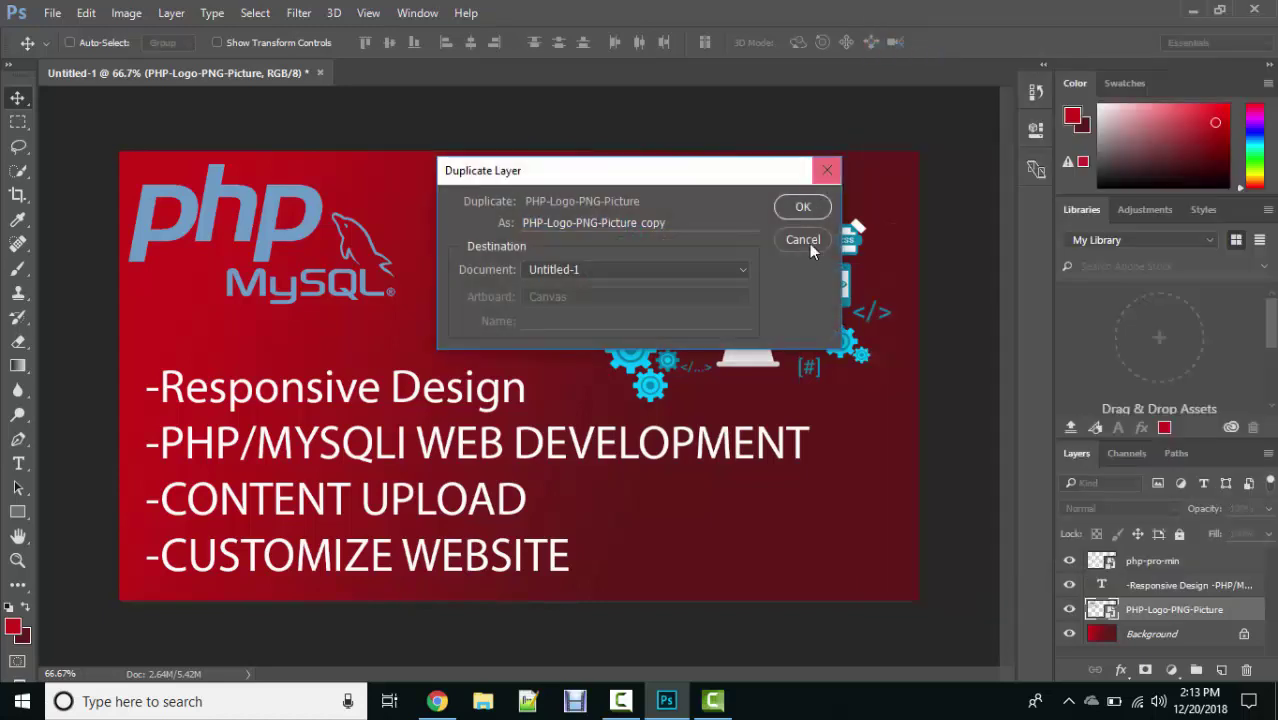